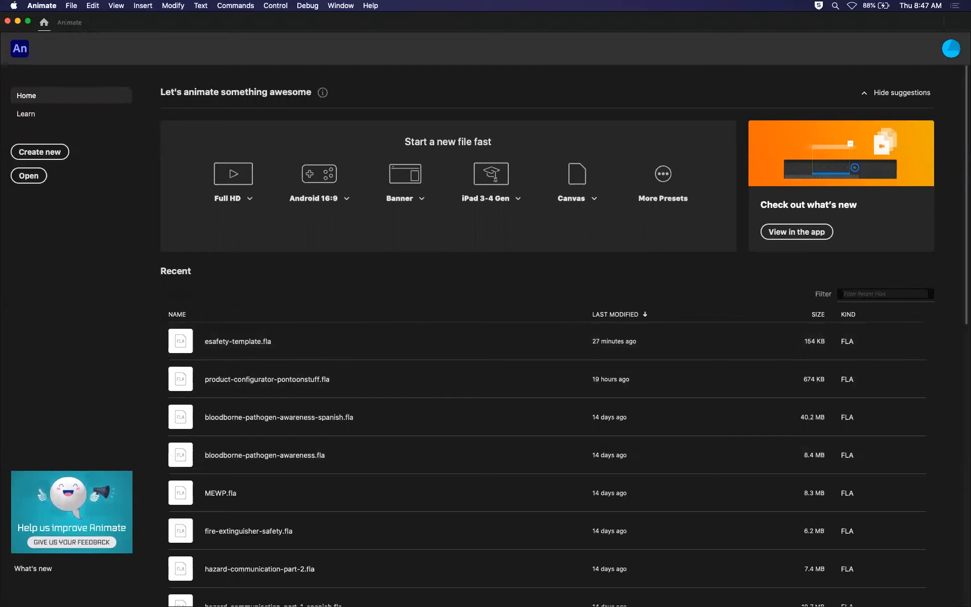
# Switch to Finder and create a folder named Symbols on the Desktop.
pyautogui.moveTo(970, 35); pyautogui.dragTo(67, 32)
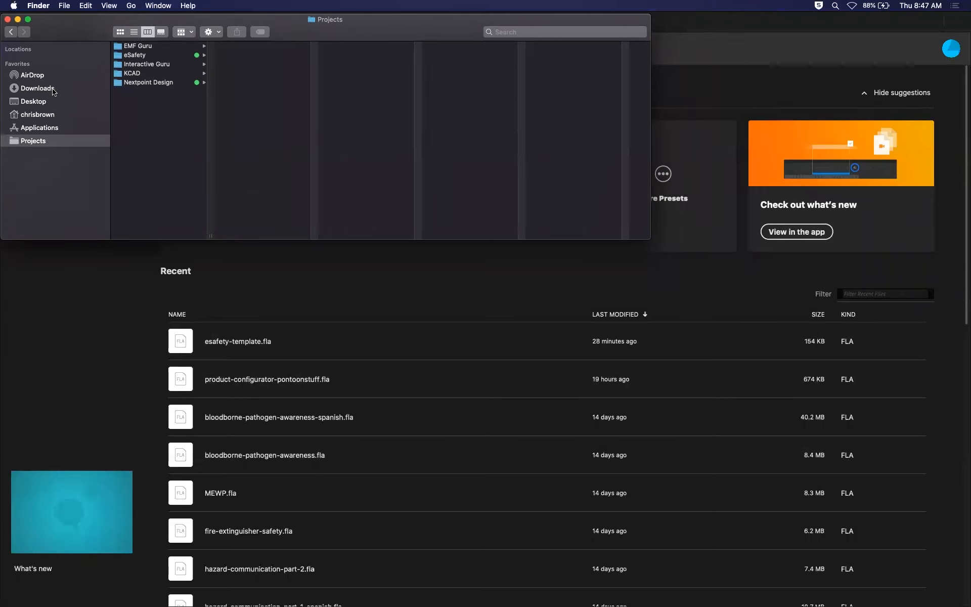
pyautogui.click(59, 103)
pyautogui.moveTo(282, 22)
pyautogui.mouseDown()
pyautogui.moveTo(310, 49)
pyautogui.moveTo(281, 20)
pyautogui.mouseUp()
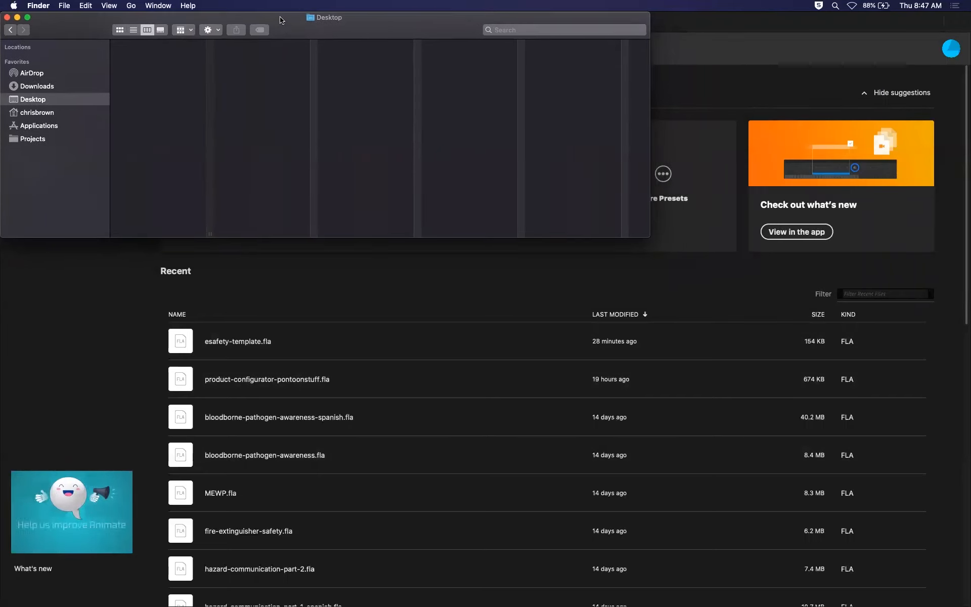
pyautogui.rightClick(144, 75)
pyautogui.click(163, 82)
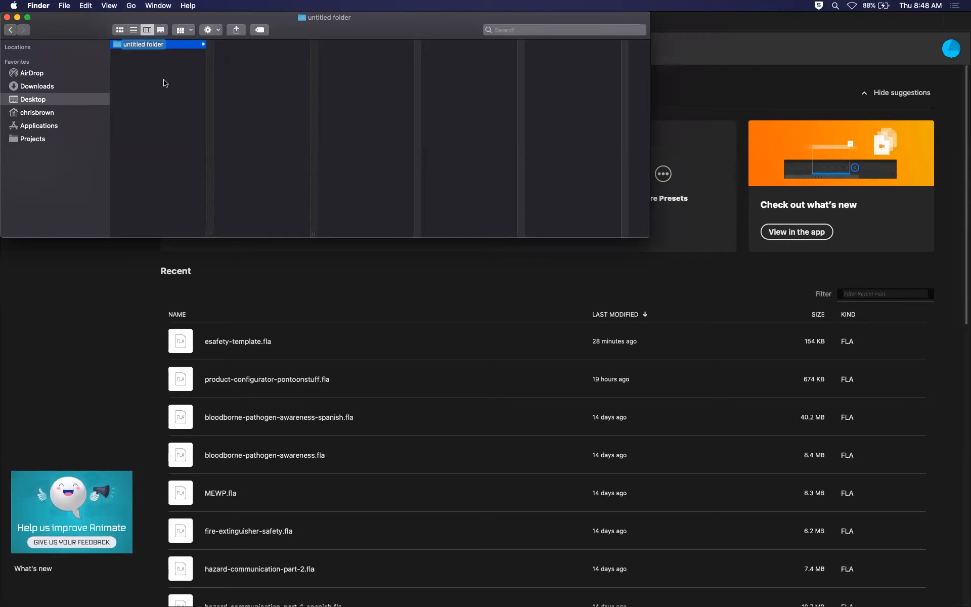
pyautogui.write('Symbos')
pyautogui.press('BackSpace')
pyautogui.write('ls')
pyautogui.press('Return')
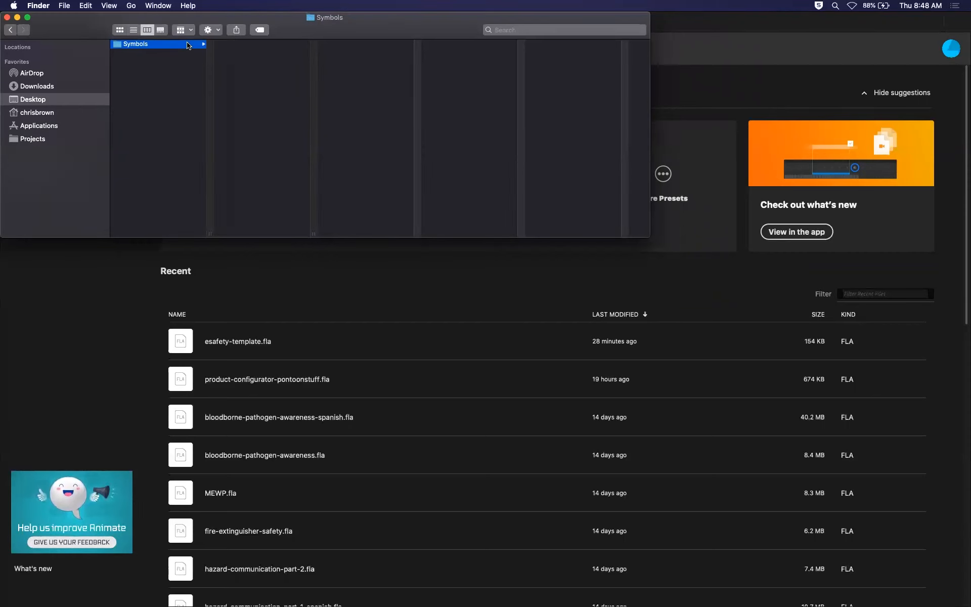
pyautogui.click(159, 74)
pyautogui.click(169, 44)
pyautogui.click(167, 79)
pyautogui.click(154, 47)
pyautogui.click(156, 71)
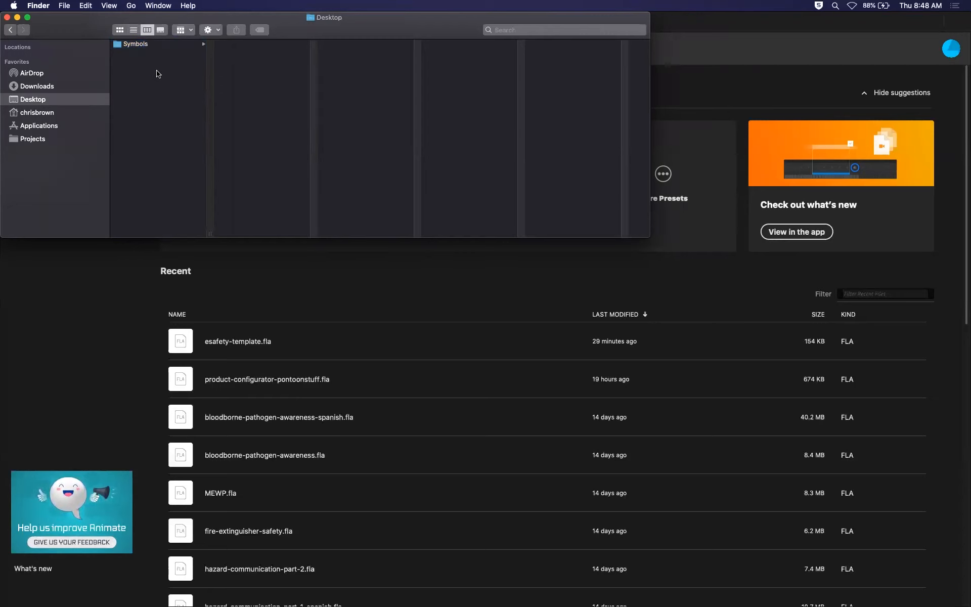
# Switch back to Animate and start creating a new document.
pyautogui.click(118, 347)
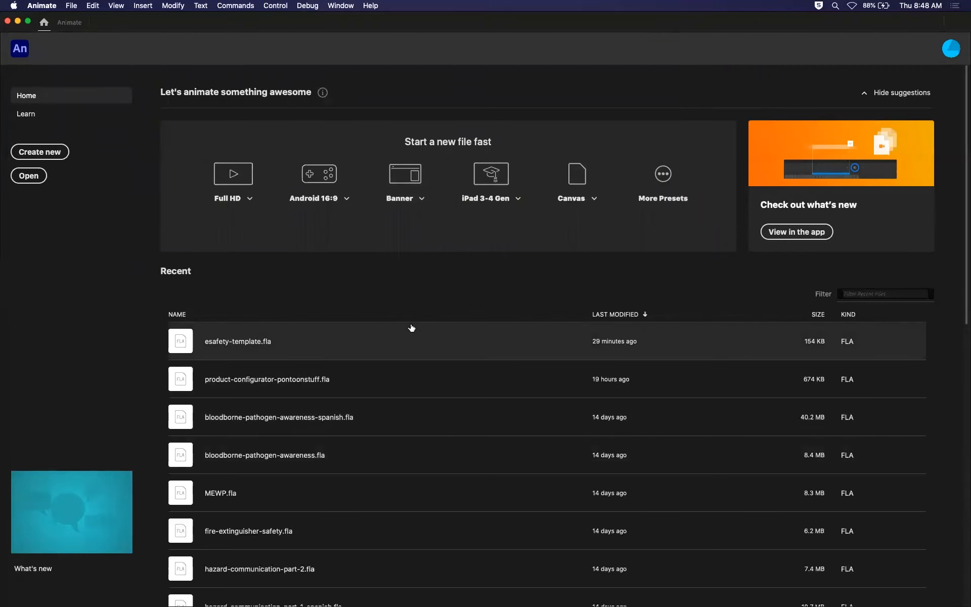
pyautogui.click(50, 155)
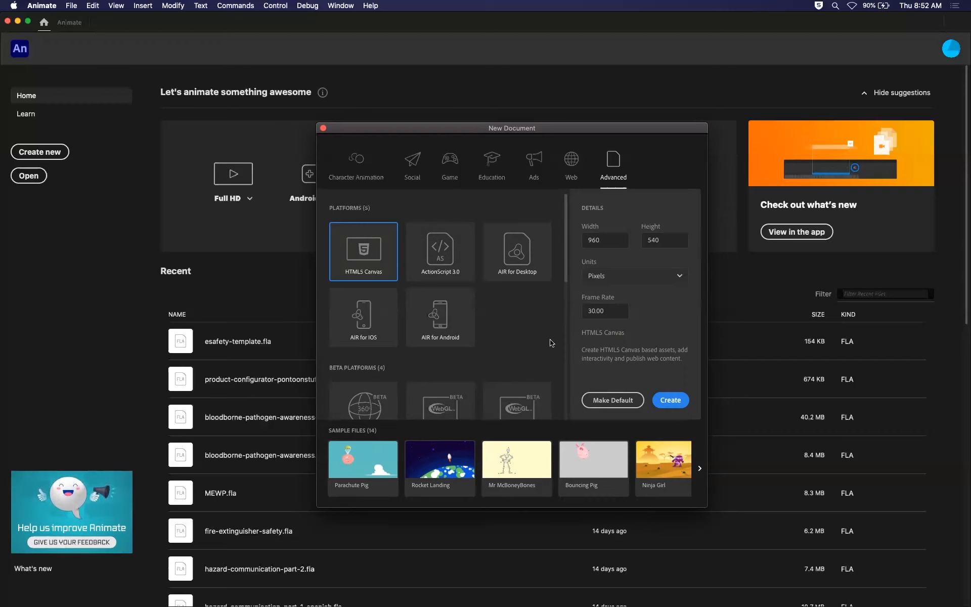
# Examine the platform, beta, custom and script document types in the Advanced category, and select HTML5 Canvas.
pyautogui.moveTo(567, 275); pyautogui.dragTo(561, 249)
pyautogui.scroll(-2, 546, 365)
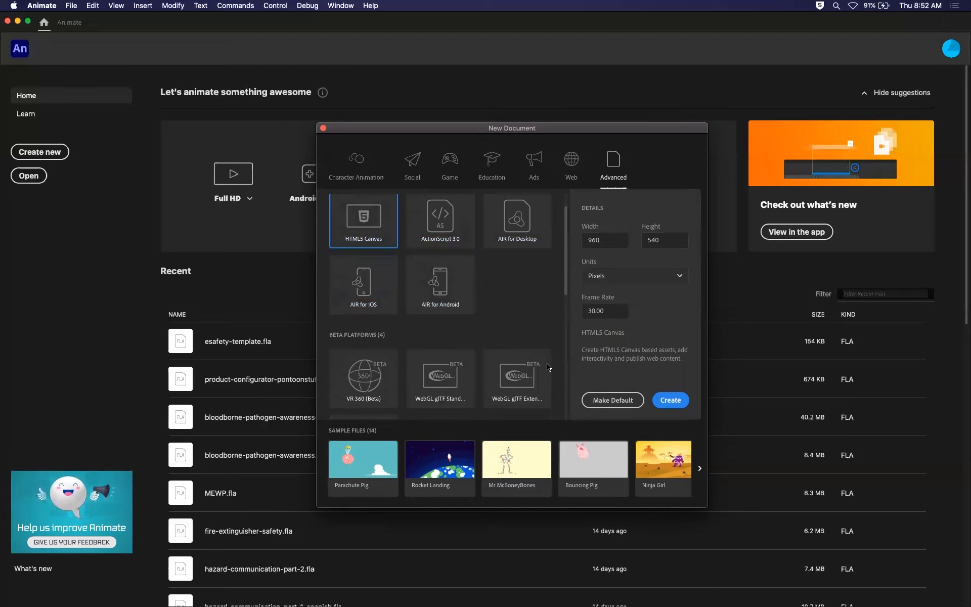
pyautogui.scroll(2, 561, 303)
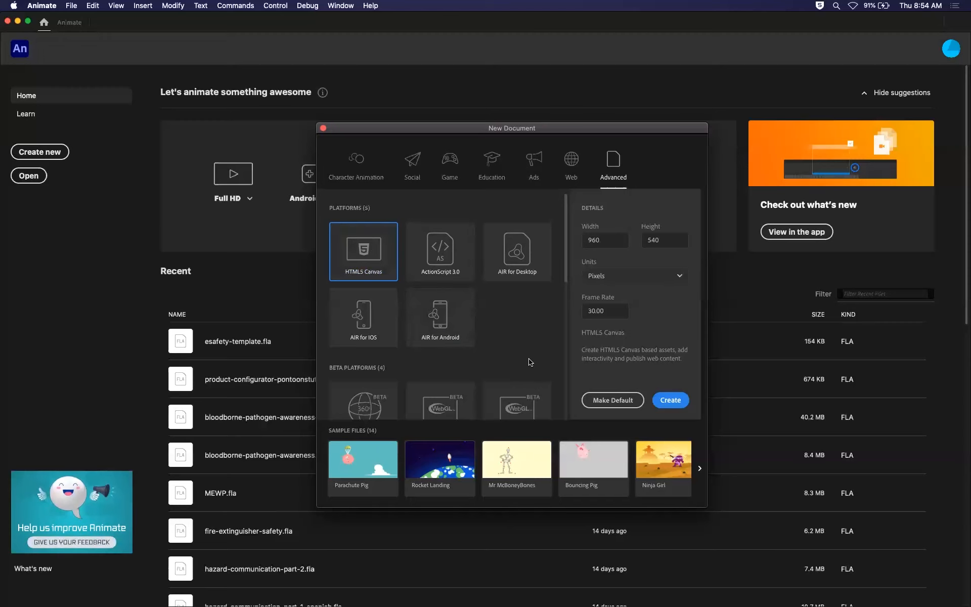
pyautogui.scroll(-1, 529, 362)
pyautogui.scroll(-3, 567, 275)
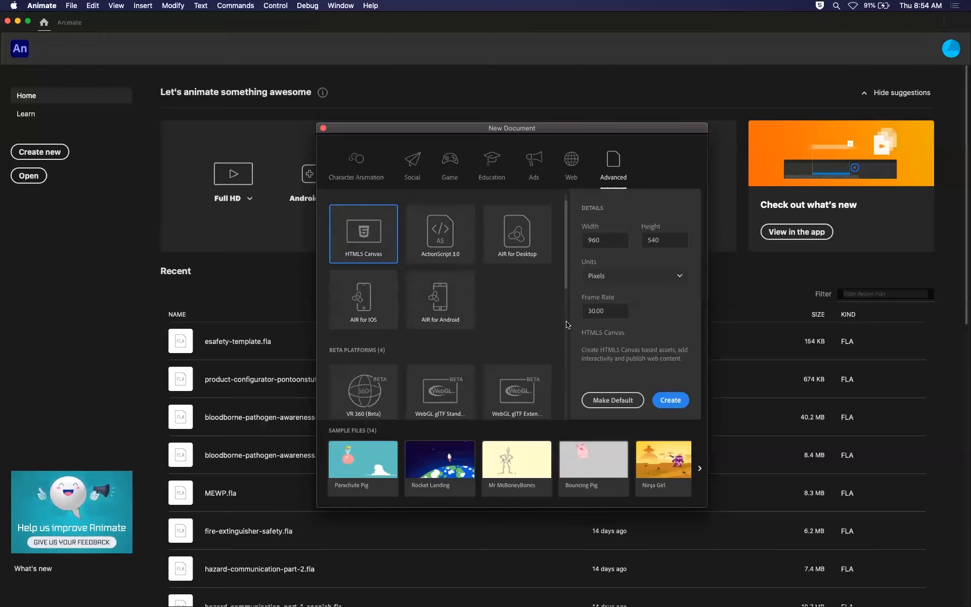
pyautogui.scroll(-5, 566, 376)
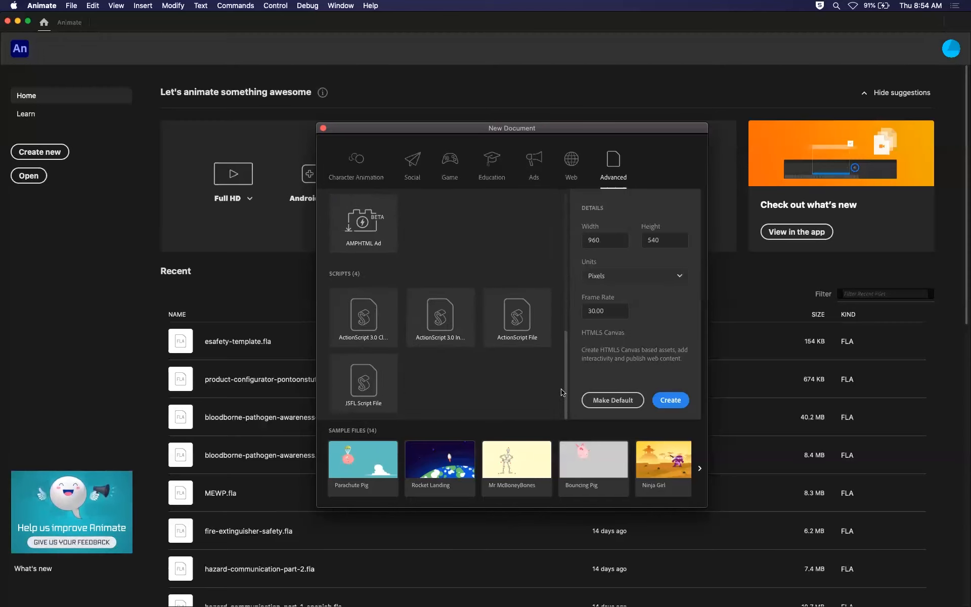
pyautogui.moveTo(566, 389); pyautogui.dragTo(557, 293)
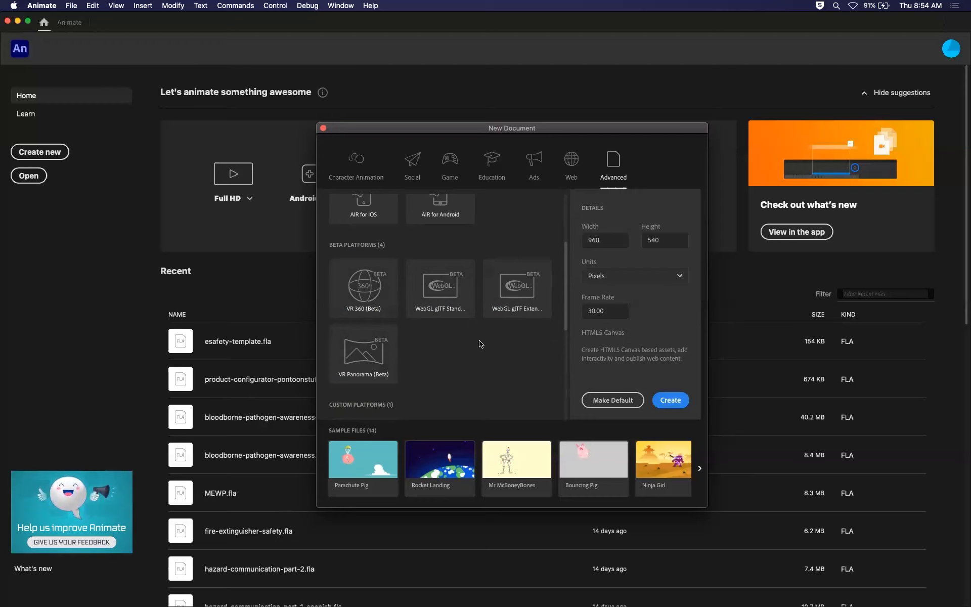
pyautogui.moveTo(566, 324); pyautogui.dragTo(565, 311)
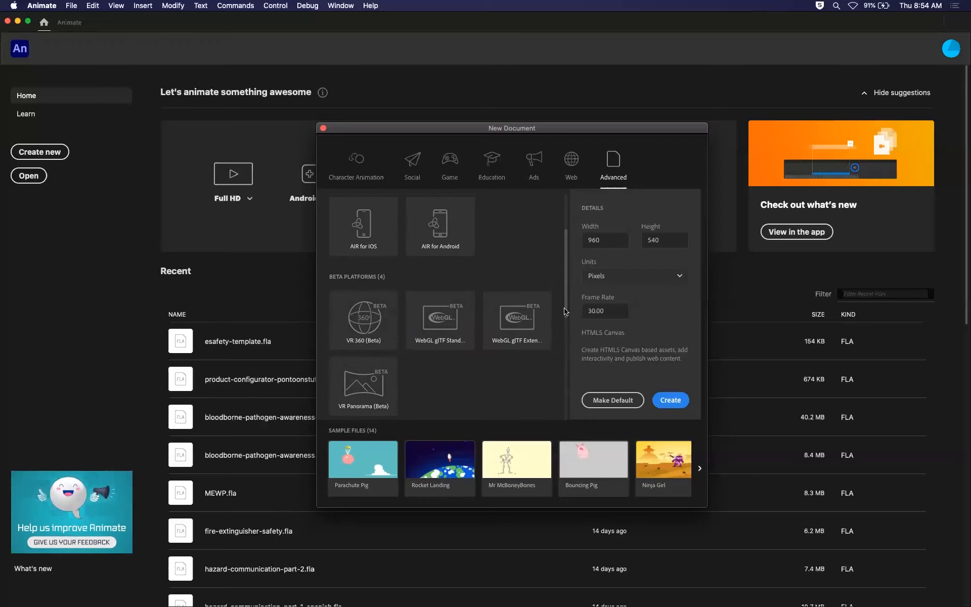
pyautogui.scroll(3, 566, 309)
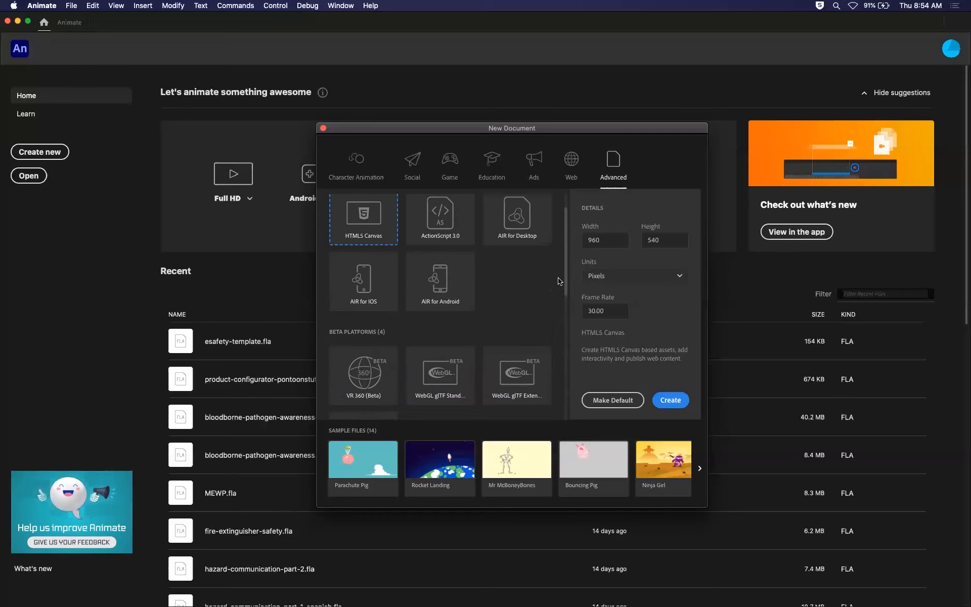
pyautogui.scroll(-2, 566, 301)
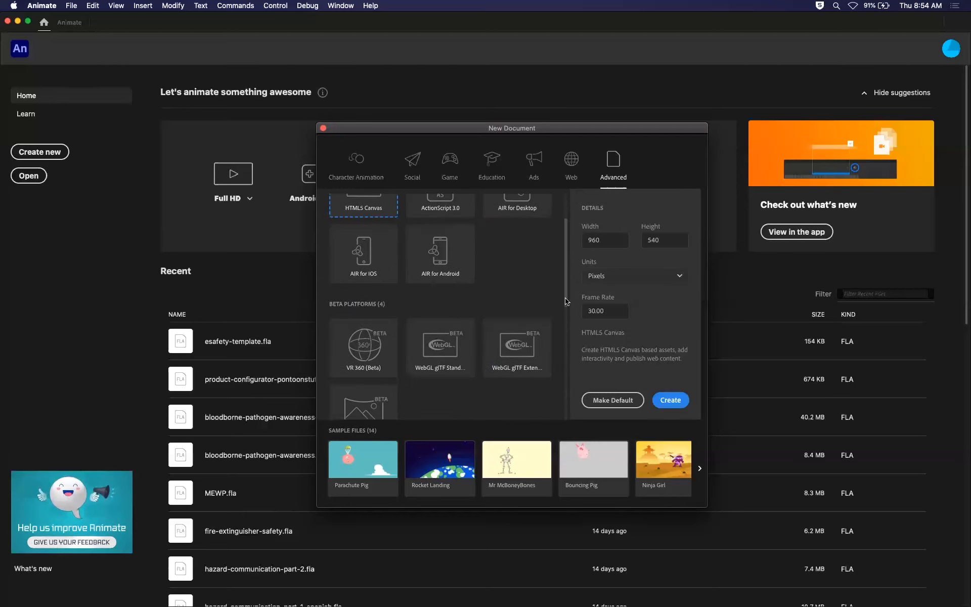
pyautogui.moveTo(565, 298); pyautogui.dragTo(569, 414)
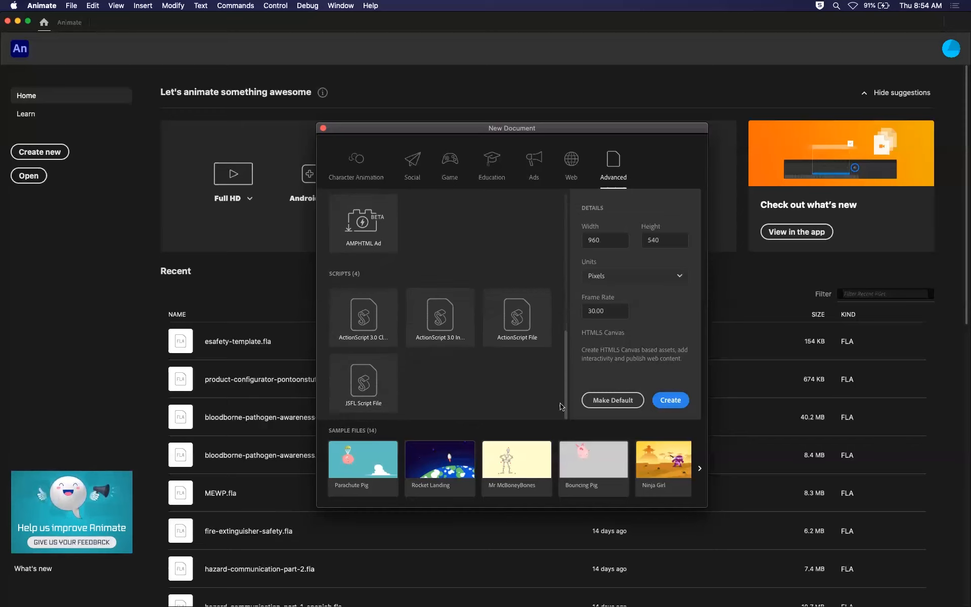
pyautogui.moveTo(567, 372); pyautogui.dragTo(570, 213)
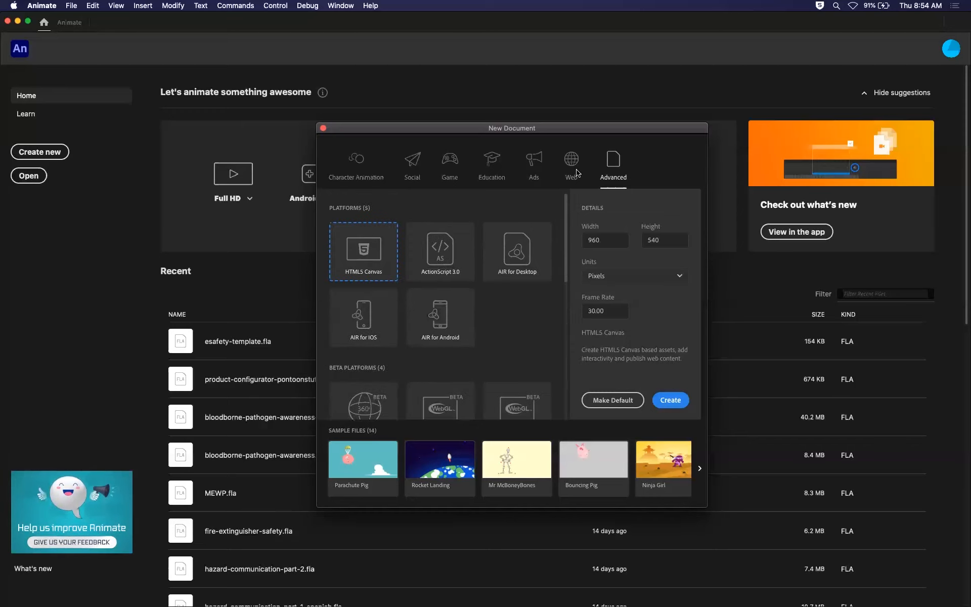
pyautogui.click(369, 246)
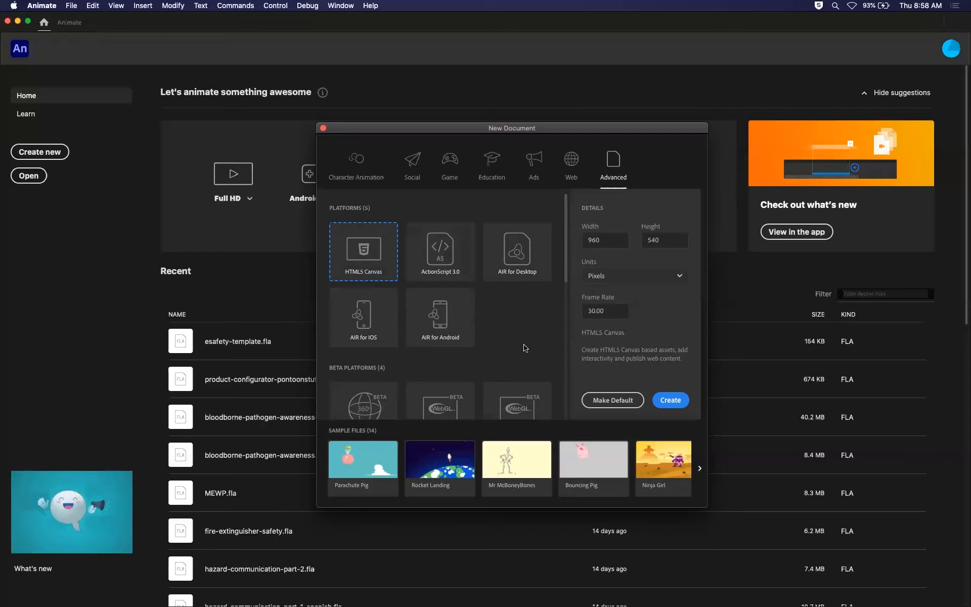
# Switch to Chrome and open bing.com.
pyautogui.moveTo(311, 601)
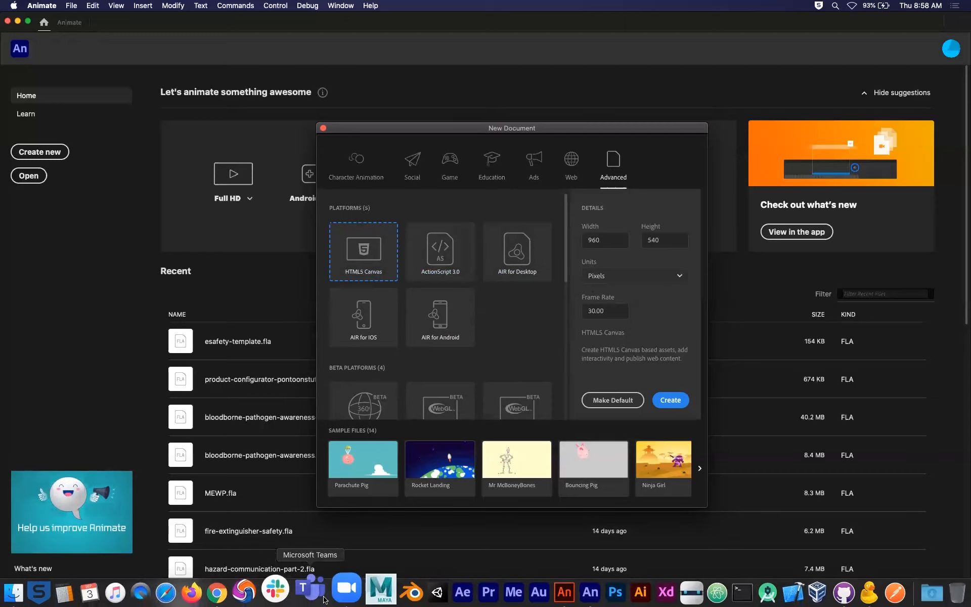
pyautogui.click(245, 585)
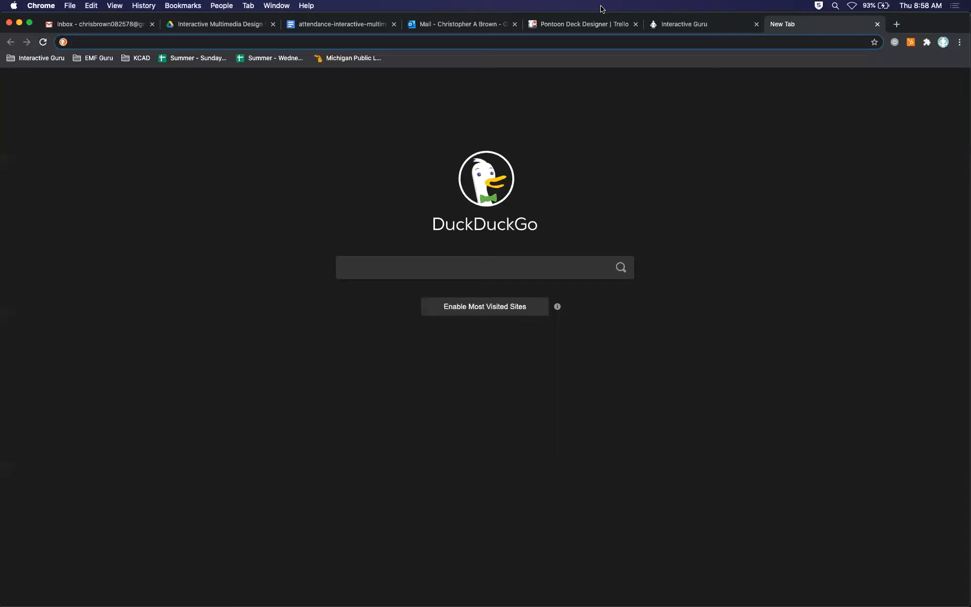
pyautogui.write('bing.com')
pyautogui.press('Return')
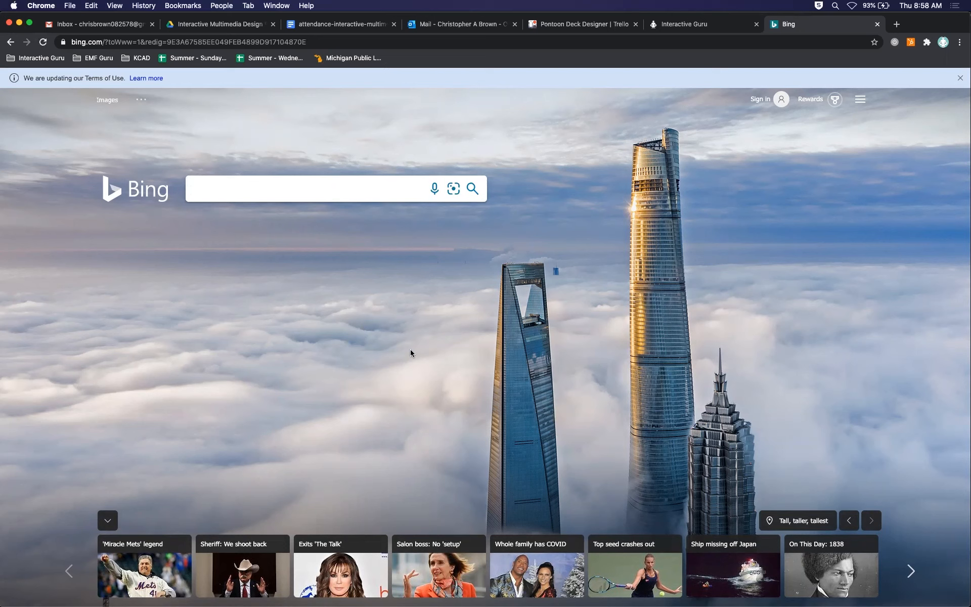
# Inspect the Bing page in the developer tools and enlarge the tools pane.
pyautogui.rightClick(421, 266)
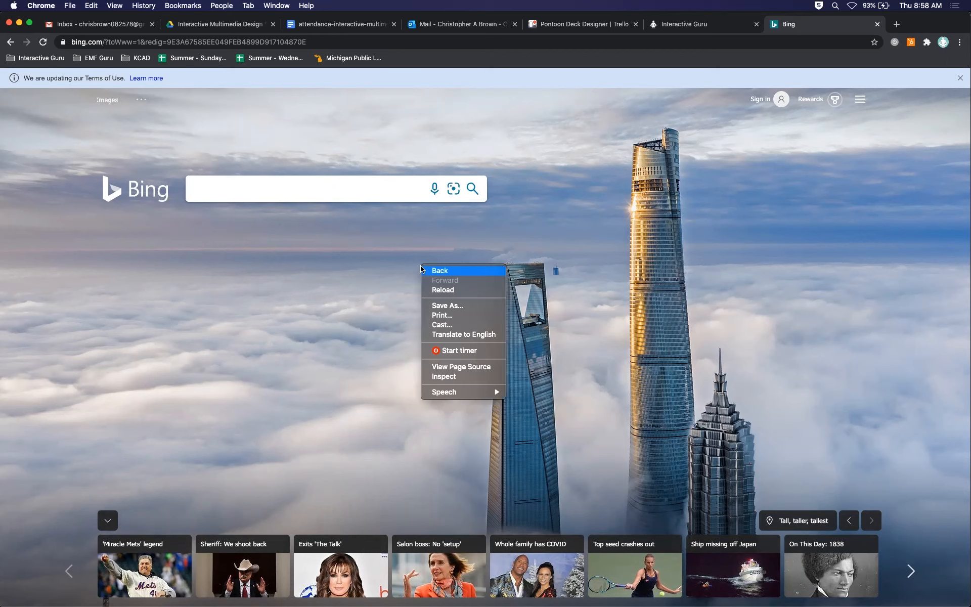
pyautogui.click(447, 377)
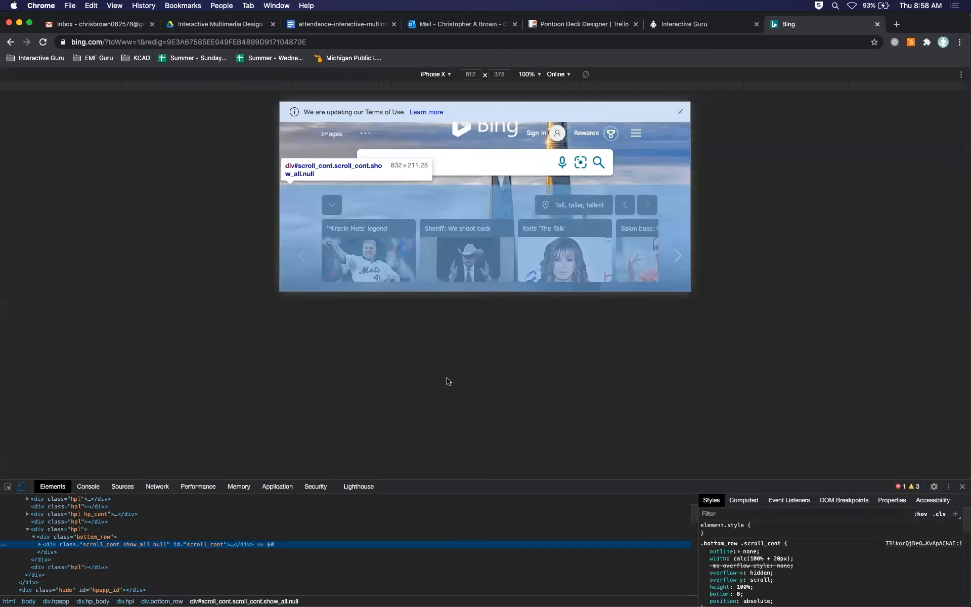
pyautogui.moveTo(452, 486); pyautogui.dragTo(461, 446)
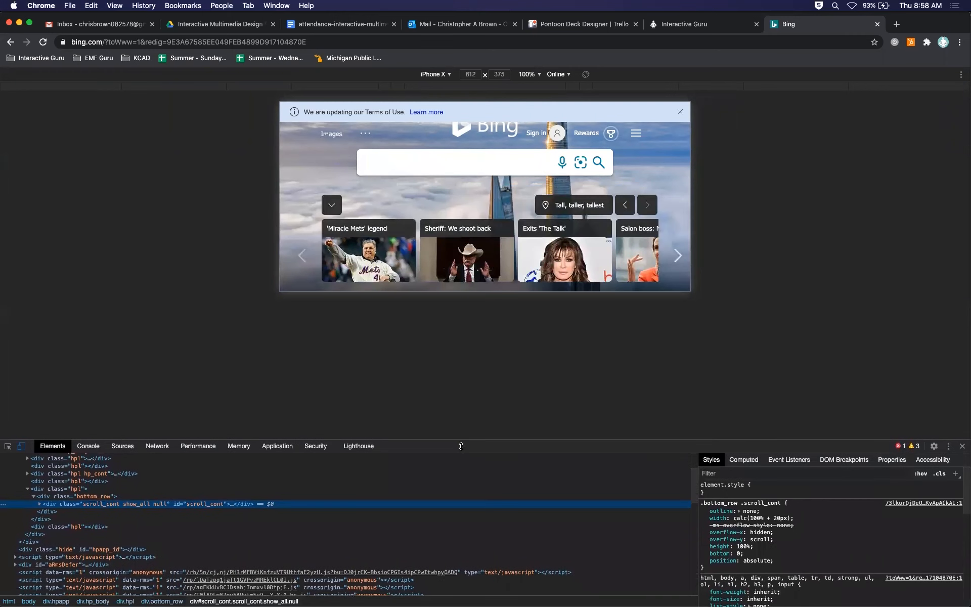
# Try the left dock side for the developer tools and restore the bottom dock.
pyautogui.click(948, 445)
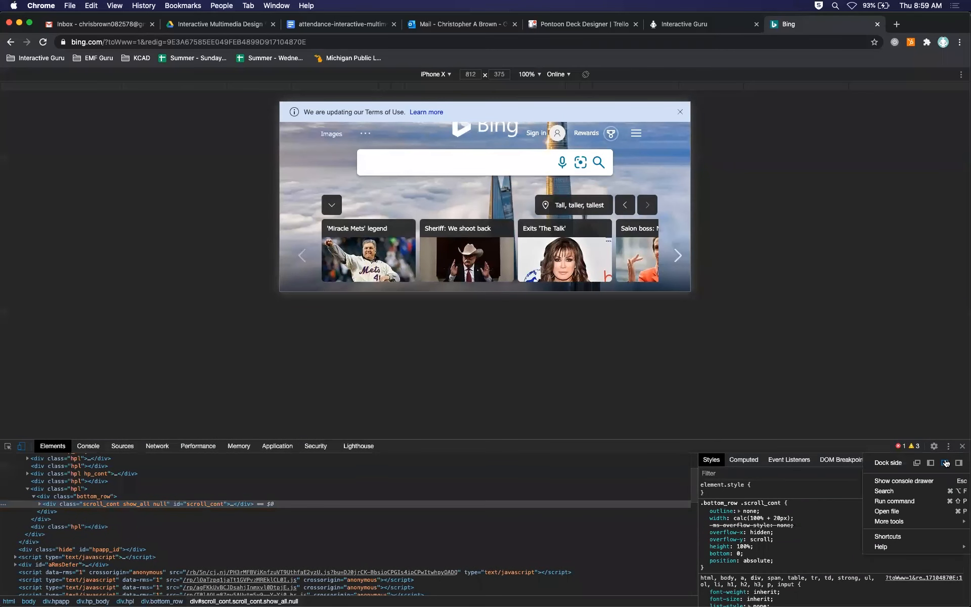
pyautogui.click(930, 463)
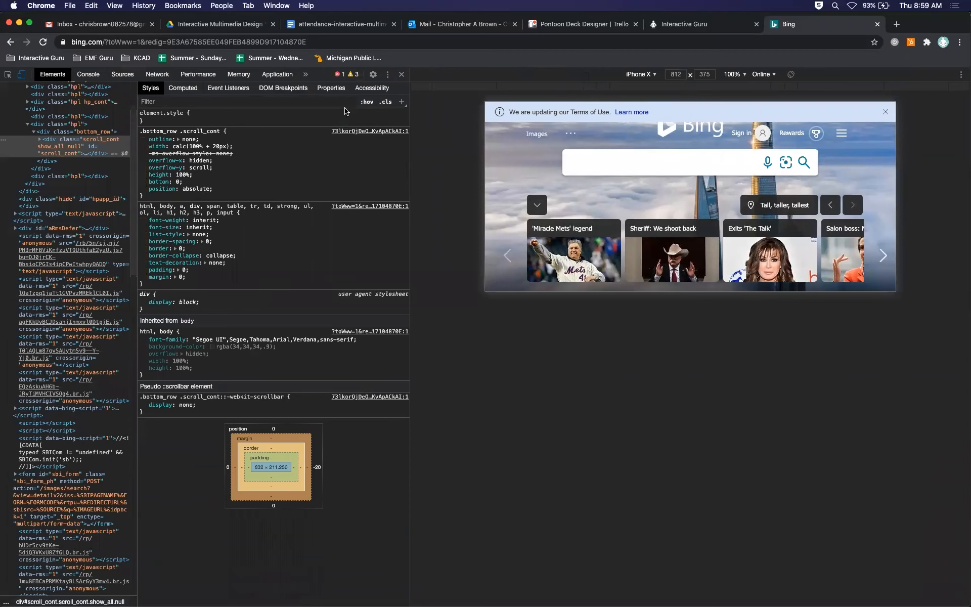
pyautogui.click(387, 74)
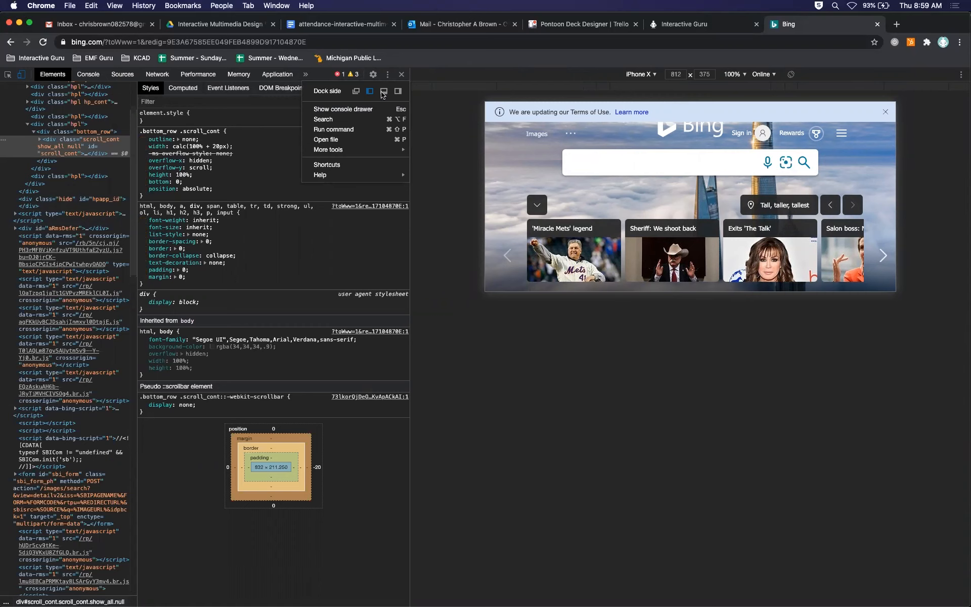
pyautogui.click(384, 92)
# Review the Bing page's HTML markup and turn off the iPhone X device emulation.
pyautogui.scroll(2, 429, 475)
pyautogui.scroll(-5, 430, 476)
pyautogui.scroll(5, 430, 476)
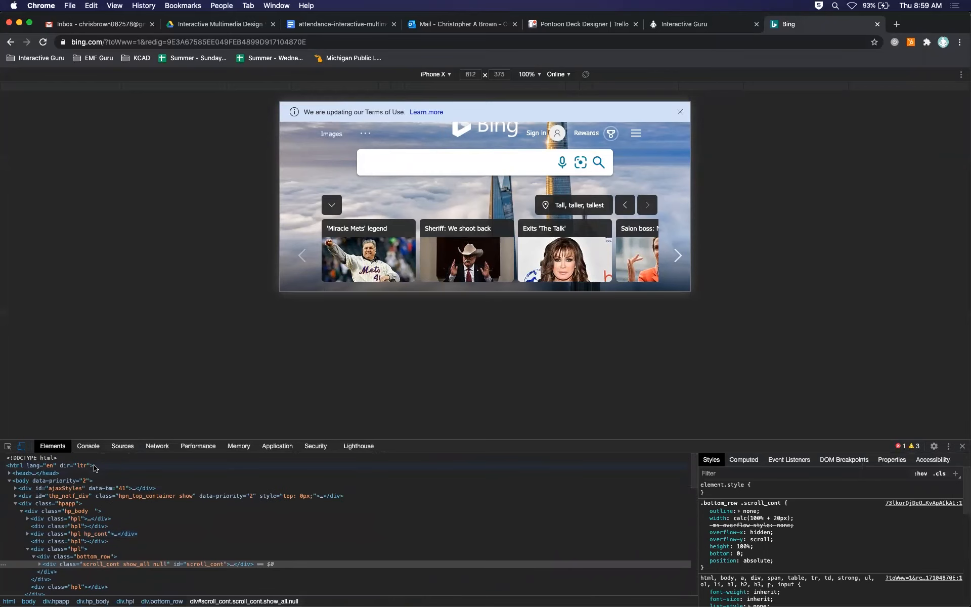
pyautogui.scroll(-5, 141, 523)
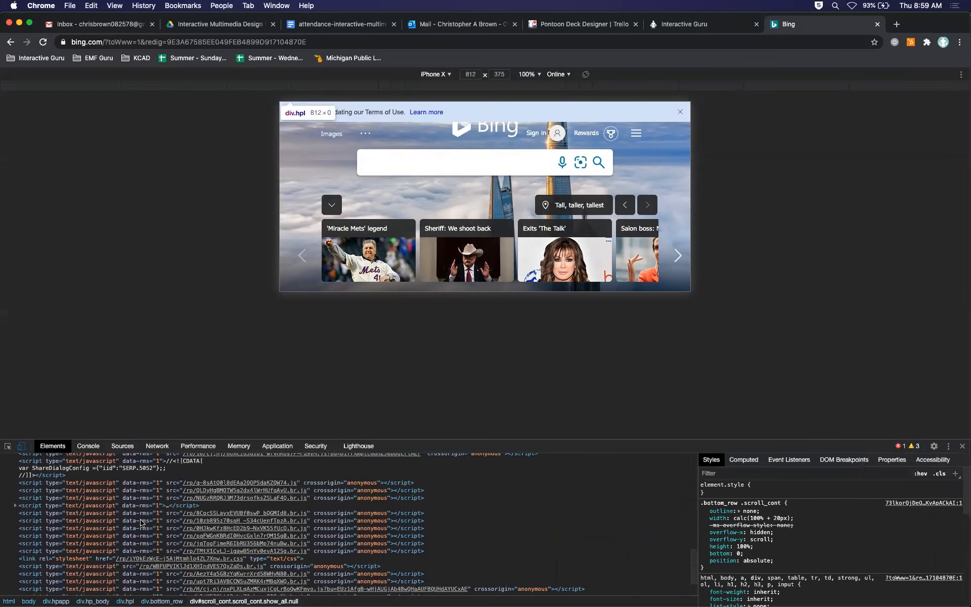
pyautogui.scroll(-2, 141, 522)
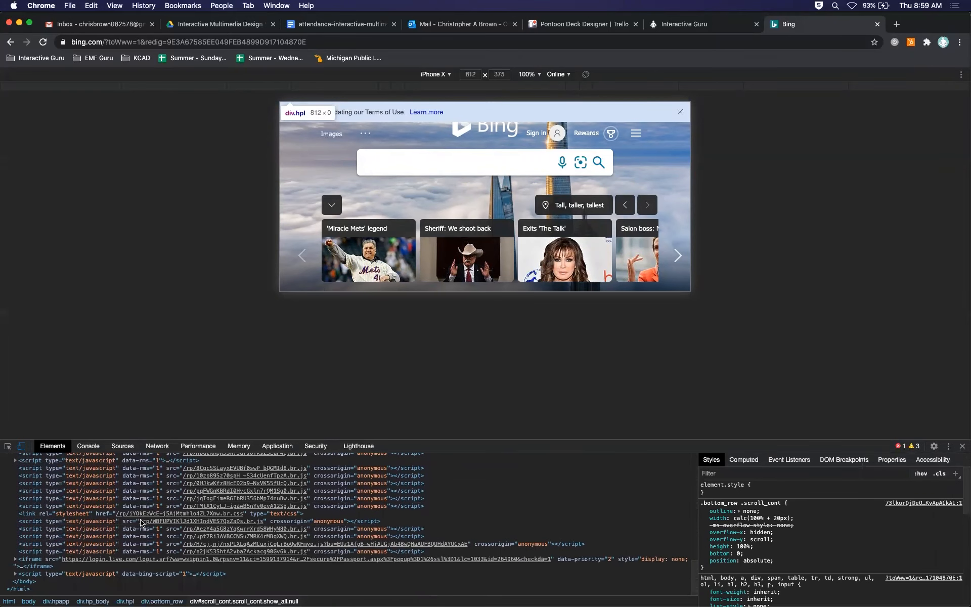
pyautogui.click(21, 446)
# Examine the Bing page's HTML elements and the CSS rules applied to the scroll_cont div.
pyautogui.scroll(3, 256, 517)
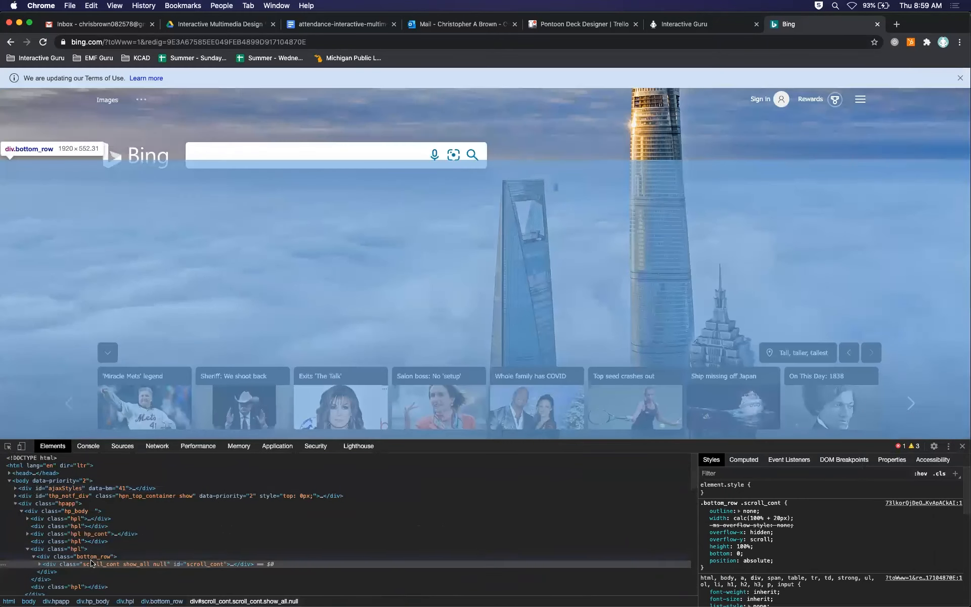
pyautogui.scroll(-1, 93, 558)
pyautogui.scroll(-5, 93, 558)
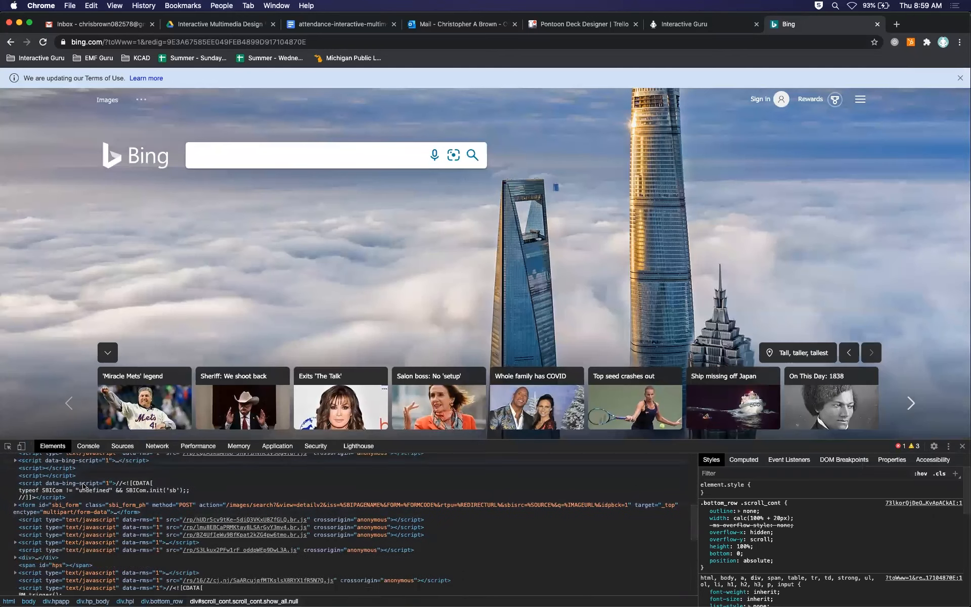
pyautogui.scroll(5, 87, 520)
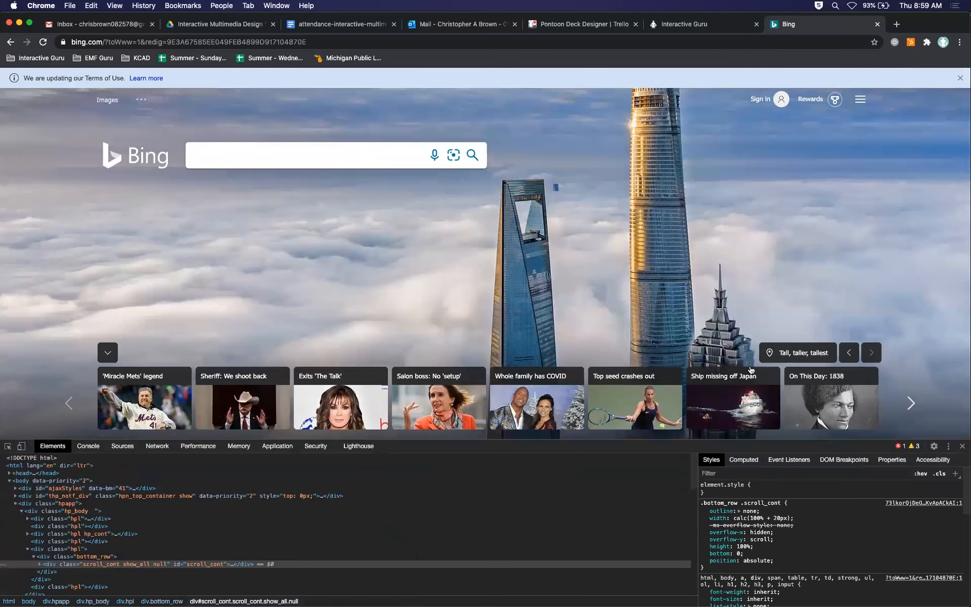
pyautogui.scroll(-5, 849, 549)
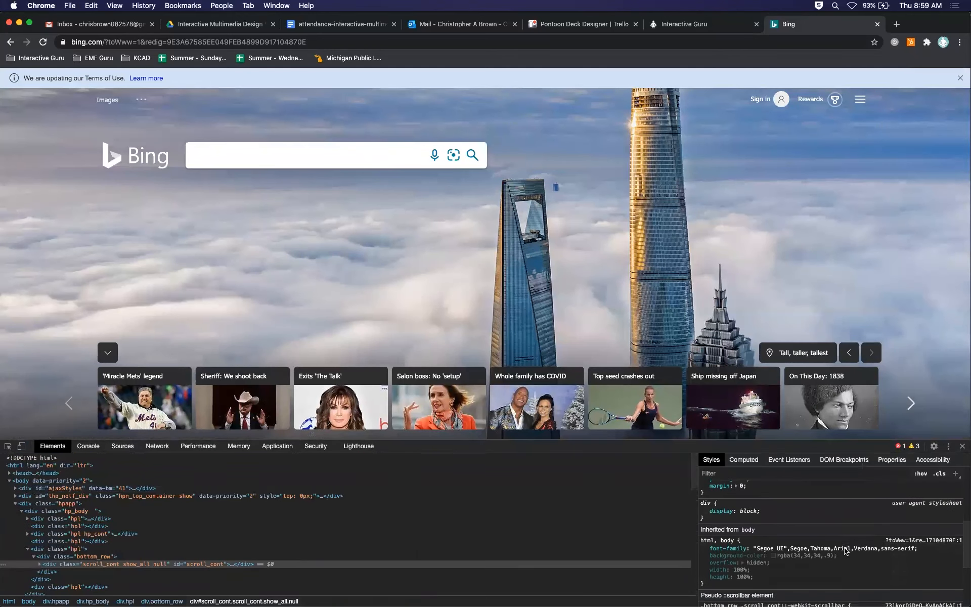
pyautogui.scroll(5, 844, 550)
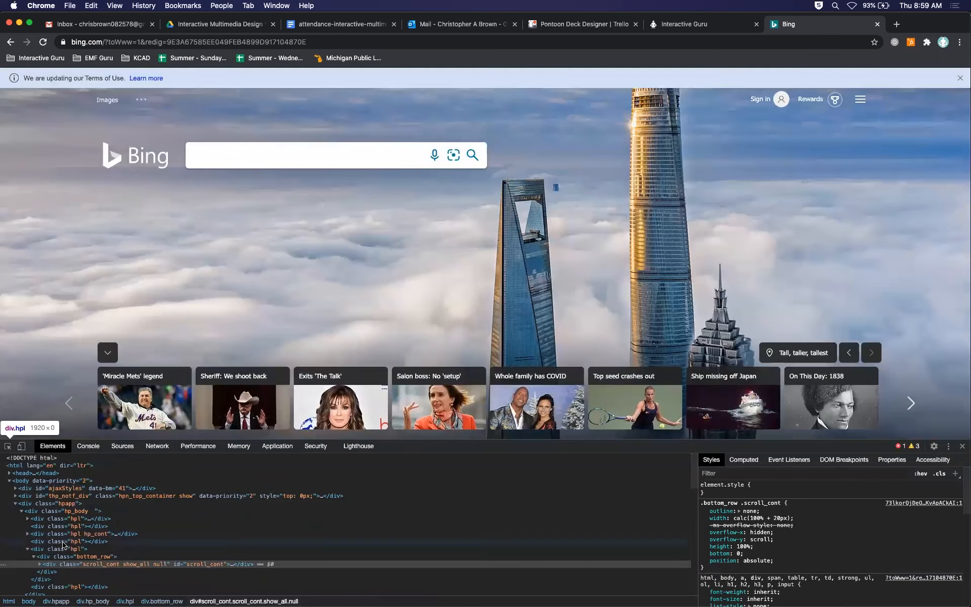
# Examine the script references further down in the Bing page's HTML markup.
pyautogui.scroll(-5, 68, 548)
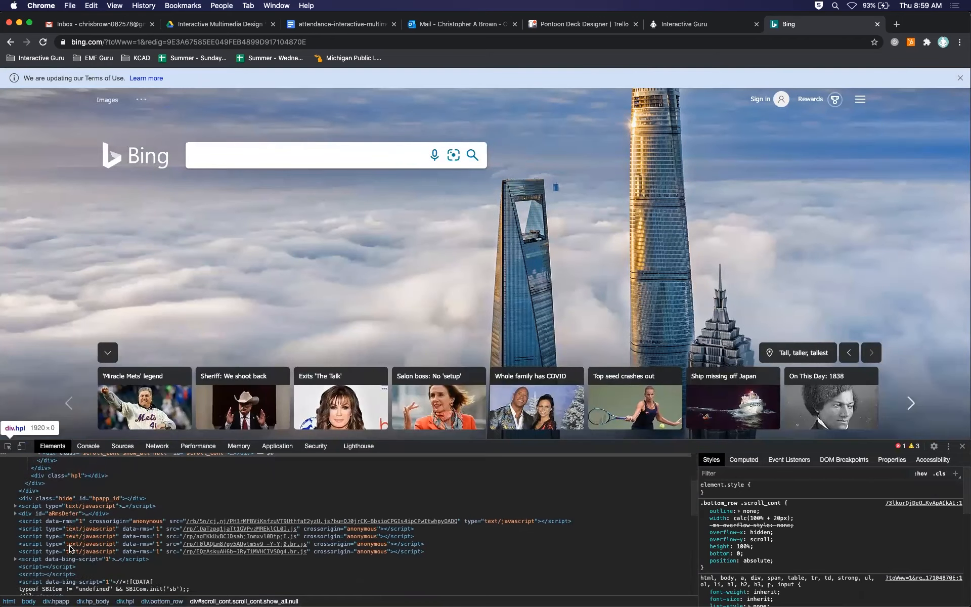
pyautogui.scroll(-10, 70, 549)
pyautogui.scroll(15, 69, 548)
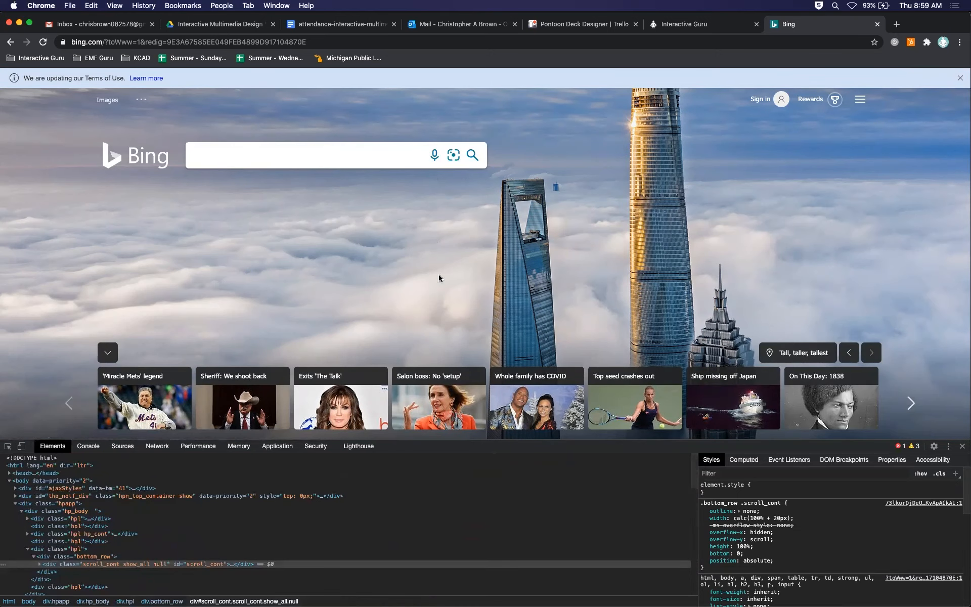
# Switch to Animate, choose the HTML5 Canvas platform for the new document and review its width and height settings.
pyautogui.press('super+Tab')
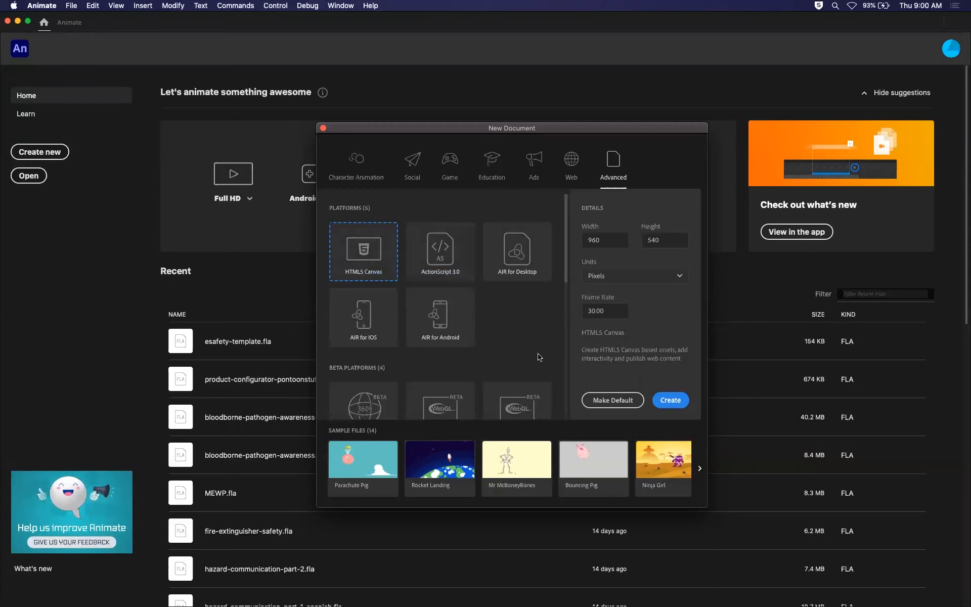
pyautogui.click(367, 260)
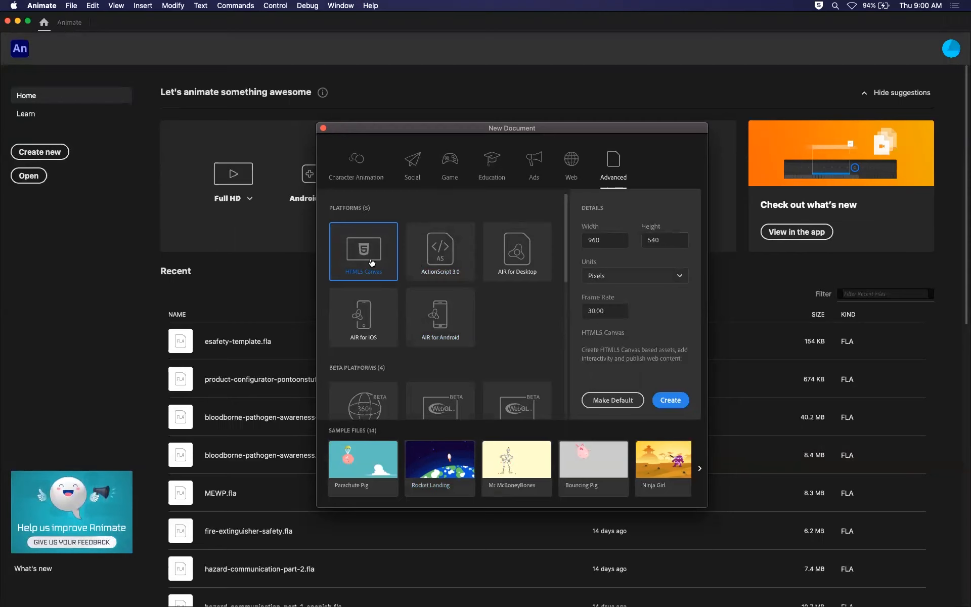
pyautogui.click(622, 240)
pyautogui.click(660, 239)
pyautogui.click(613, 238)
pyautogui.click(662, 241)
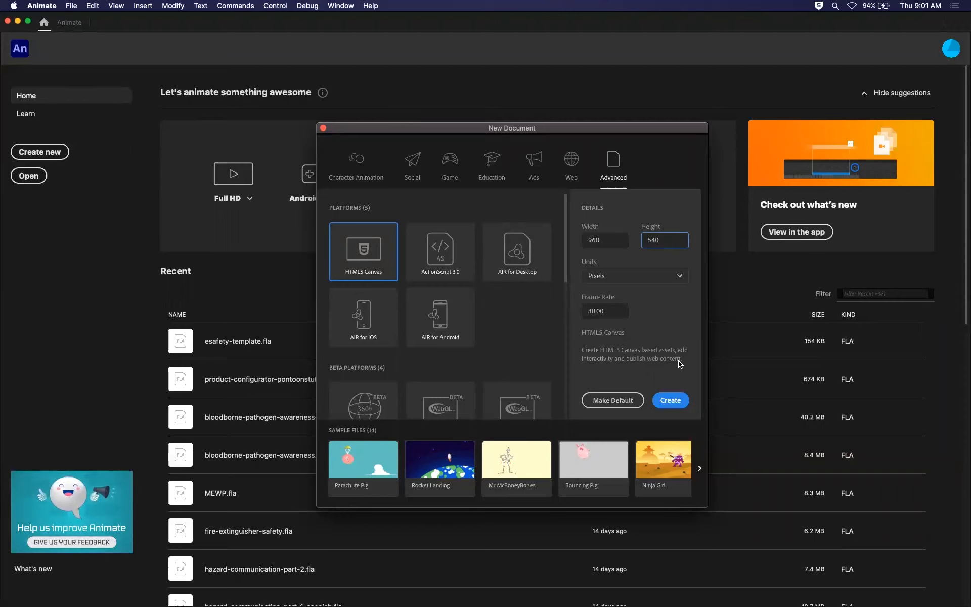
pyautogui.click(611, 241)
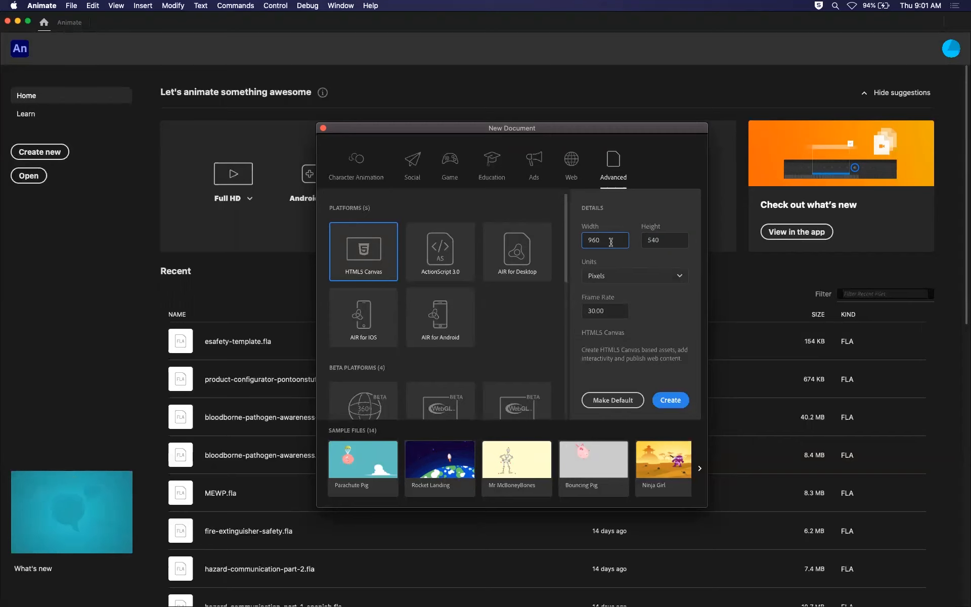
pyautogui.click(662, 240)
pyautogui.click(619, 239)
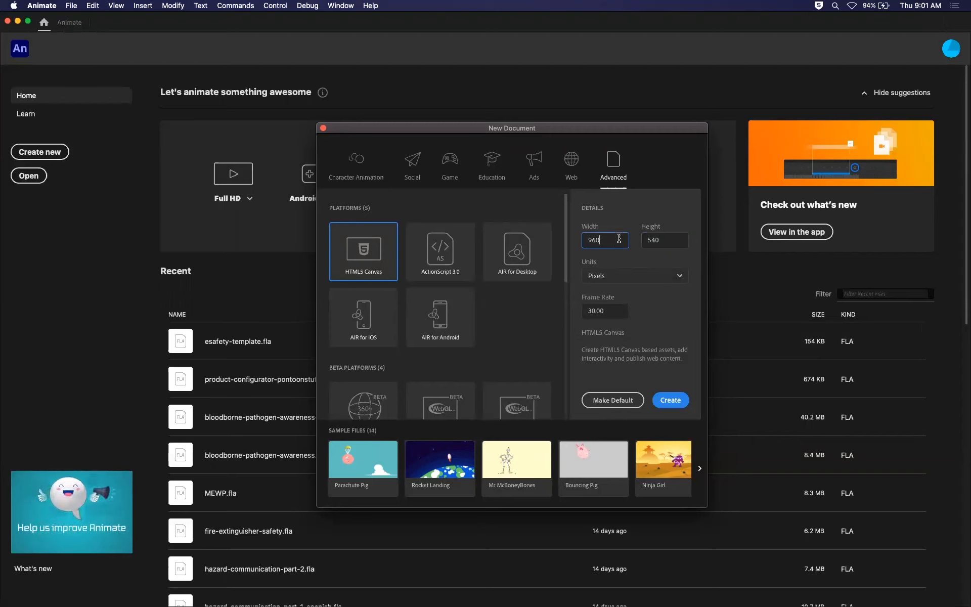
pyautogui.click(670, 236)
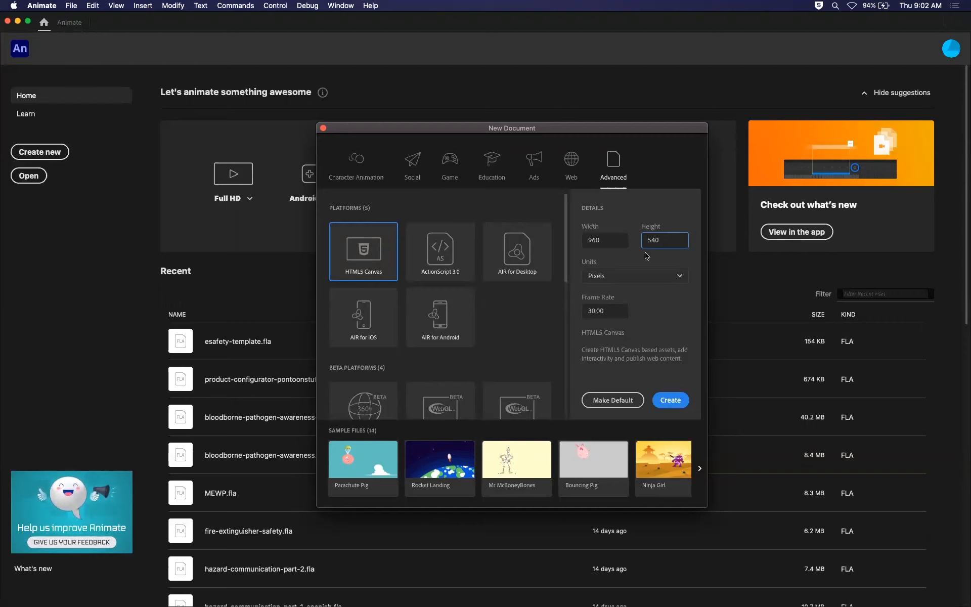
pyautogui.click(602, 240)
pyautogui.moveTo(602, 240); pyautogui.dragTo(584, 241)
pyautogui.moveTo(665, 243); pyautogui.dragTo(640, 239)
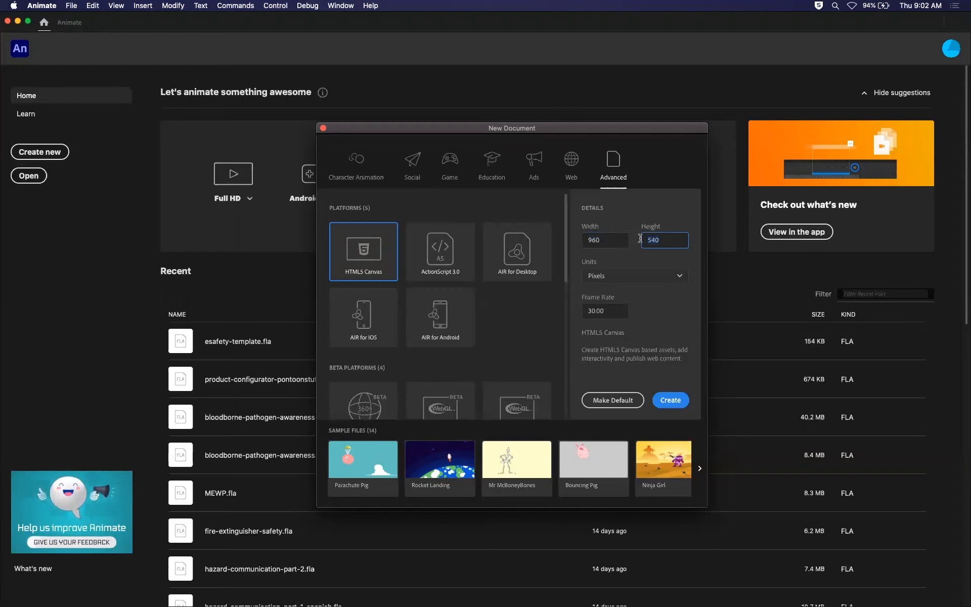
# Try frame rates of 24 and 120 for the new HTML5 Canvas document.
pyautogui.click(614, 309)
pyautogui.write('24')
pyautogui.doubleClick(614, 309)
pyautogui.write('120')
# Set the frame rate to 30 and create the 960 by 540 pixel HTML5 Canvas document.
pyautogui.doubleClick(614, 310)
pyautogui.write('30')
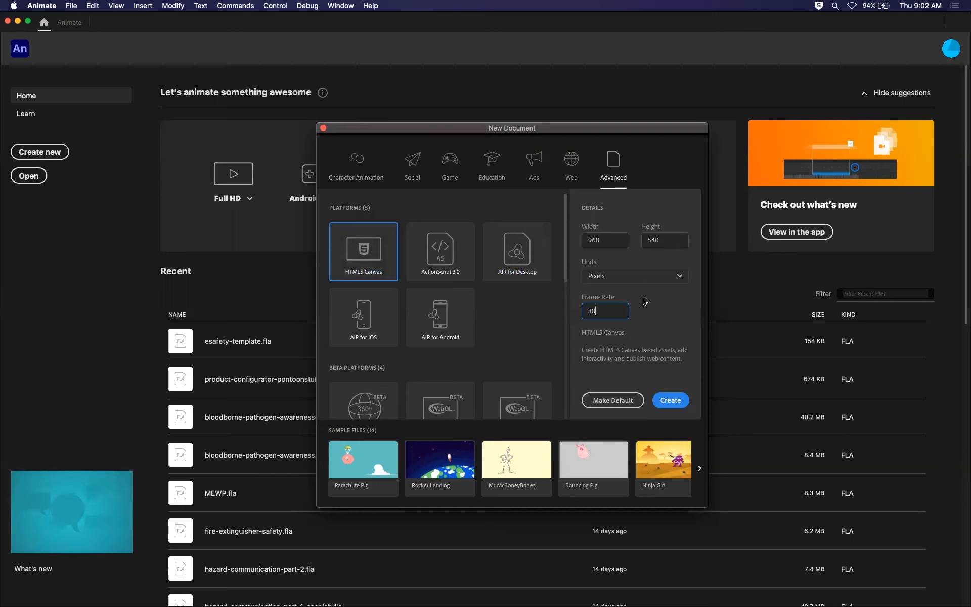
pyautogui.click(606, 311)
pyautogui.click(630, 336)
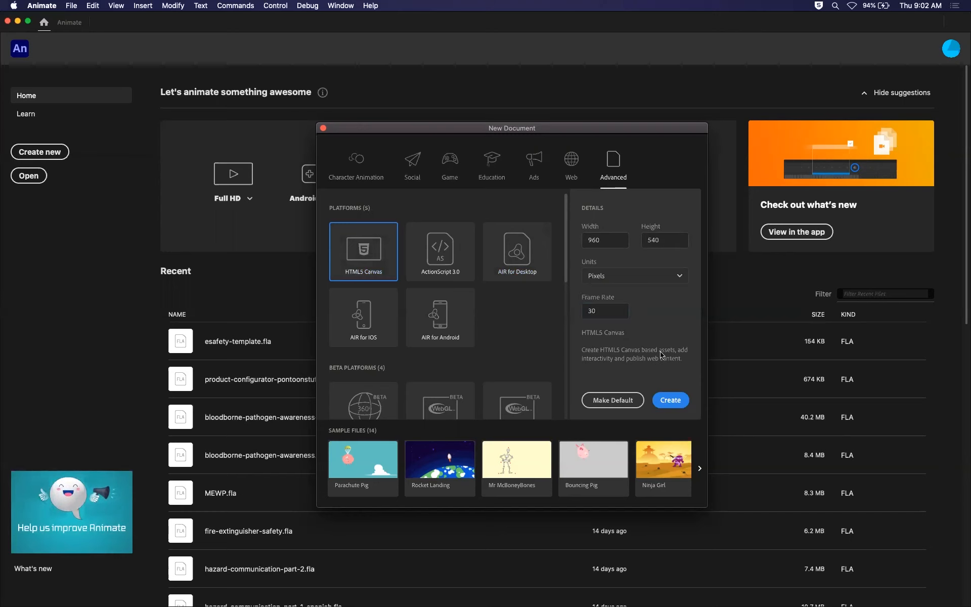
pyautogui.click(671, 400)
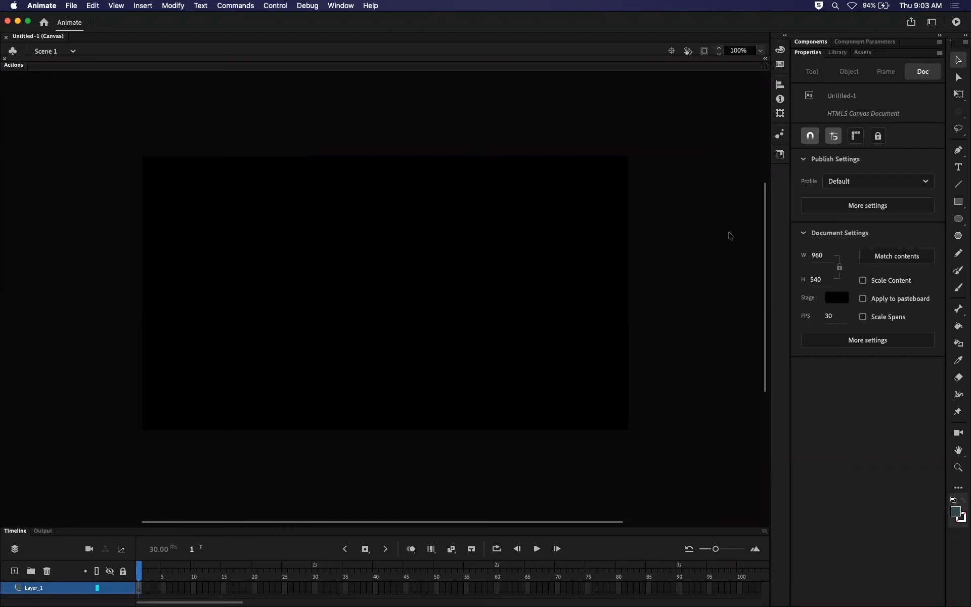
# Try a white stage colour (#FFFFFF) and change the stage back to black.
pyautogui.click(841, 296)
pyautogui.click(676, 352)
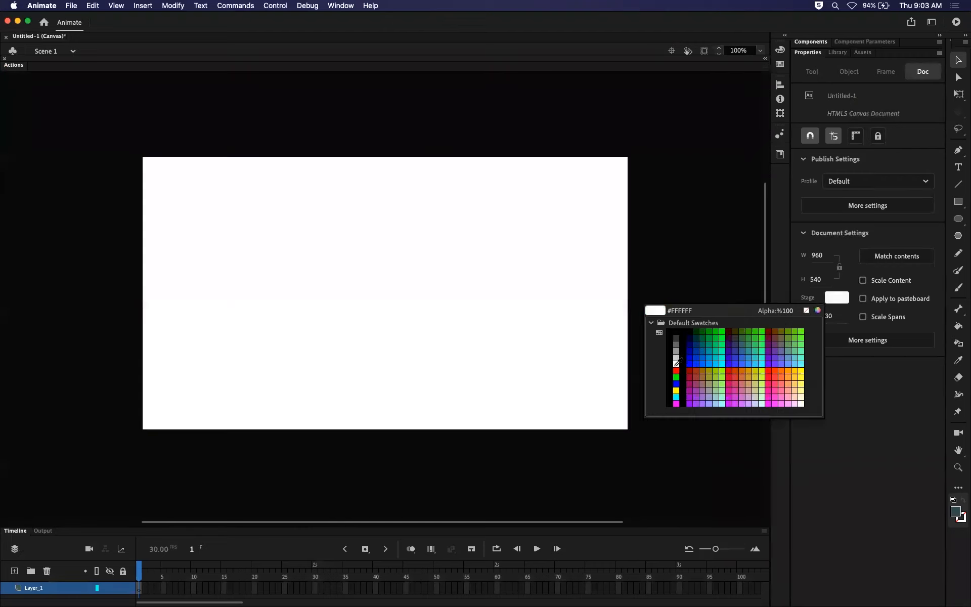
pyautogui.click(676, 364)
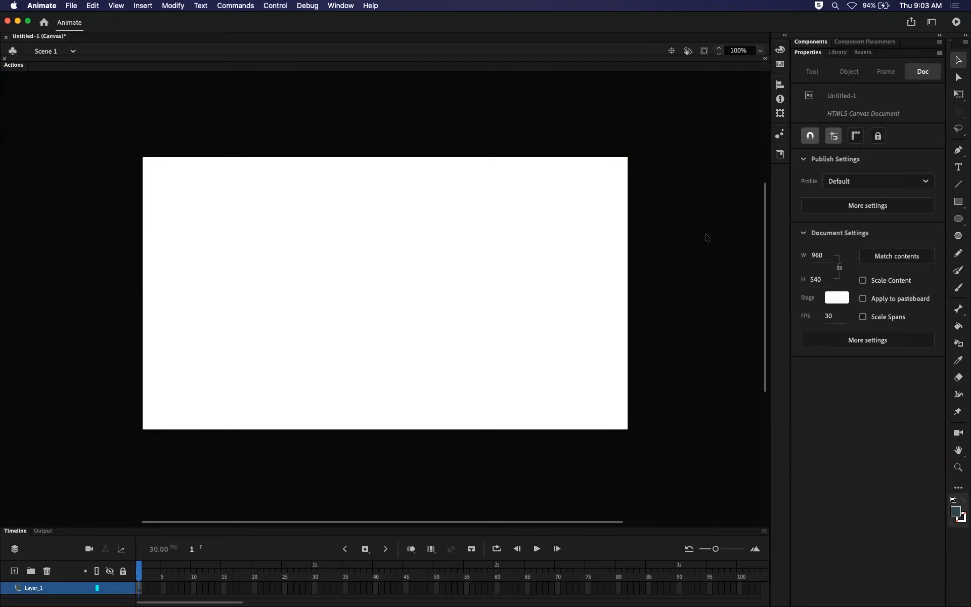
pyautogui.click(837, 298)
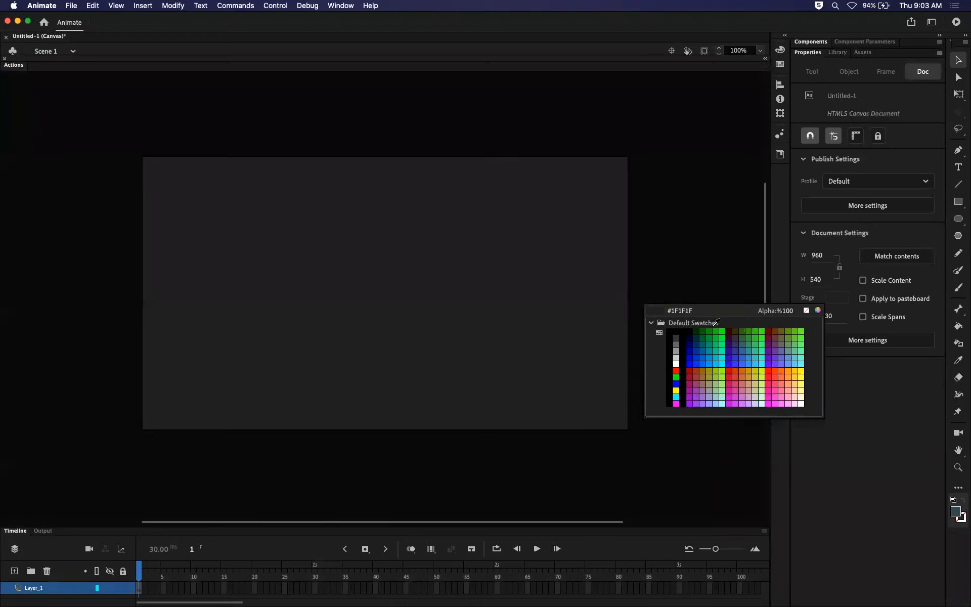
pyautogui.click(683, 339)
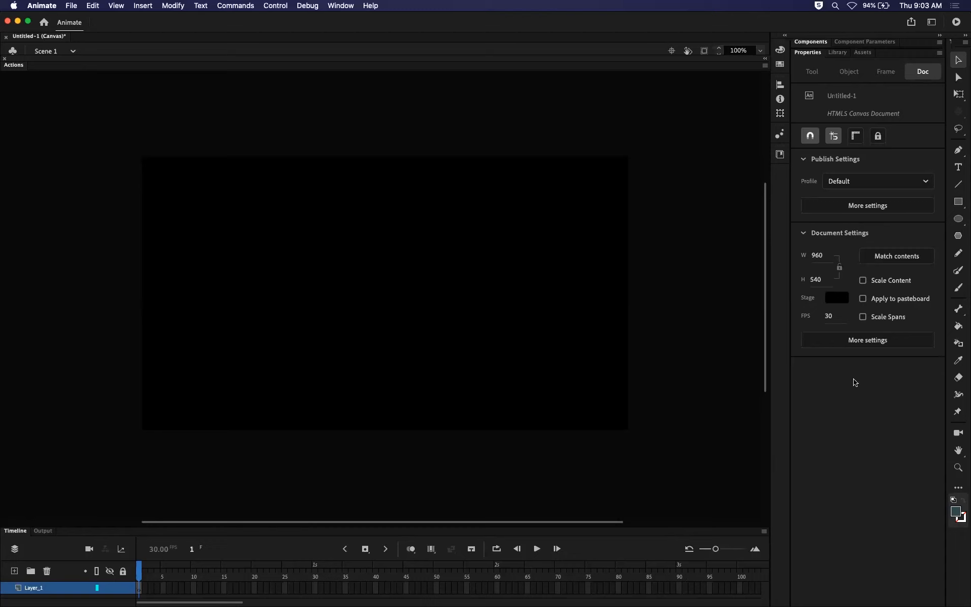
# Save the document as symbols.fla in the Symbols folder on the Desktop, in Animate Document format.
pyautogui.click(69, 7)
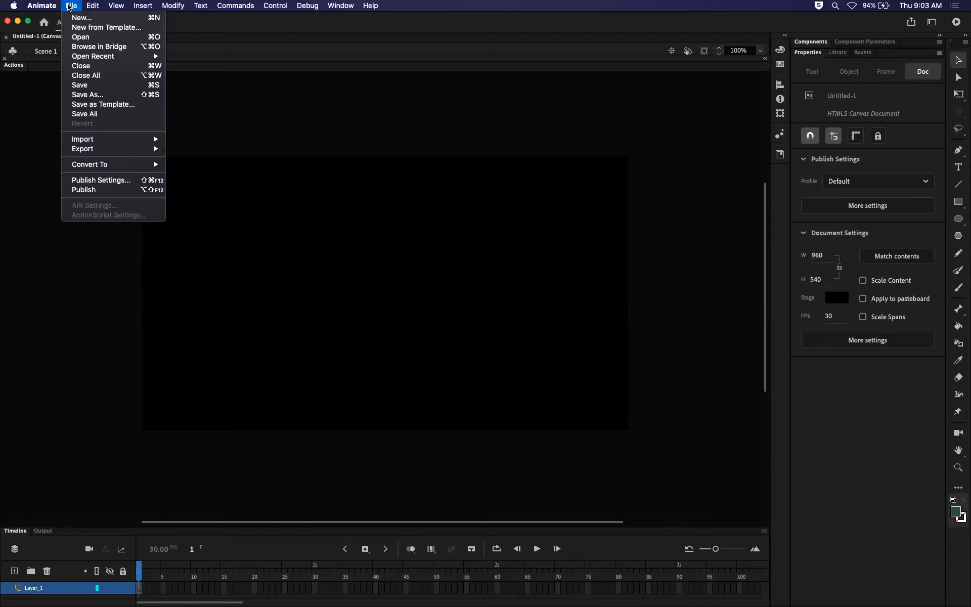
pyautogui.click(80, 85)
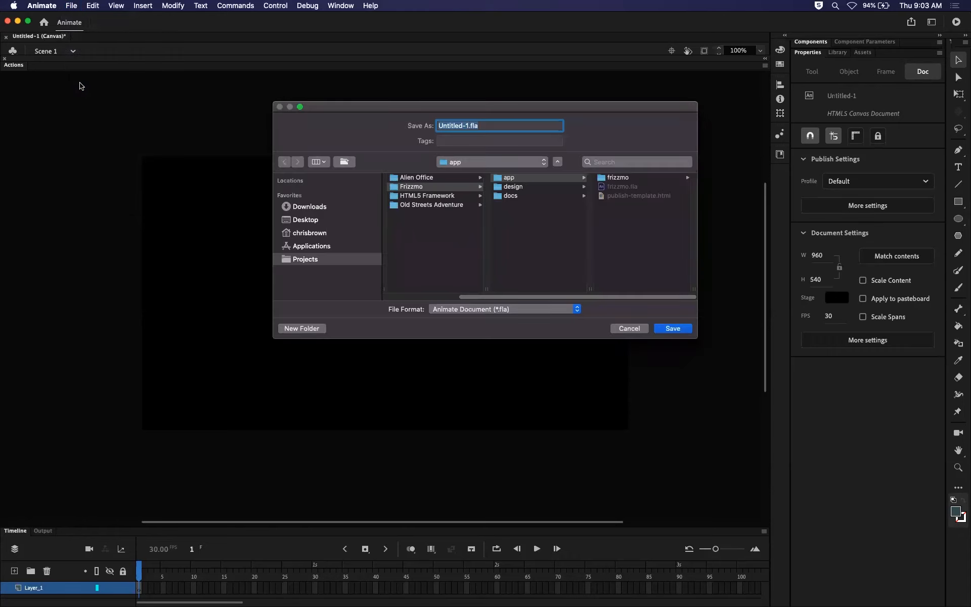
pyautogui.click(323, 219)
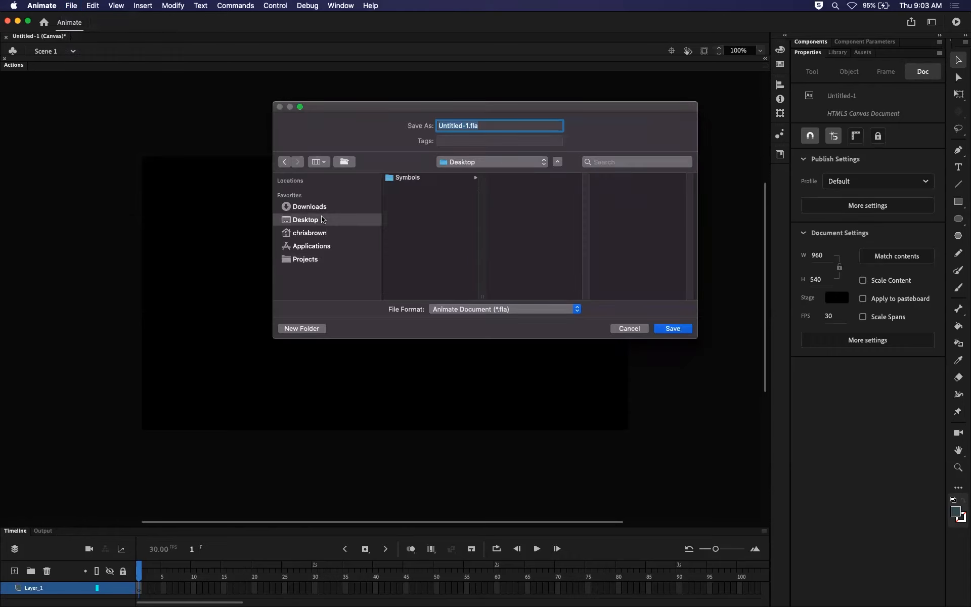
pyautogui.click(413, 181)
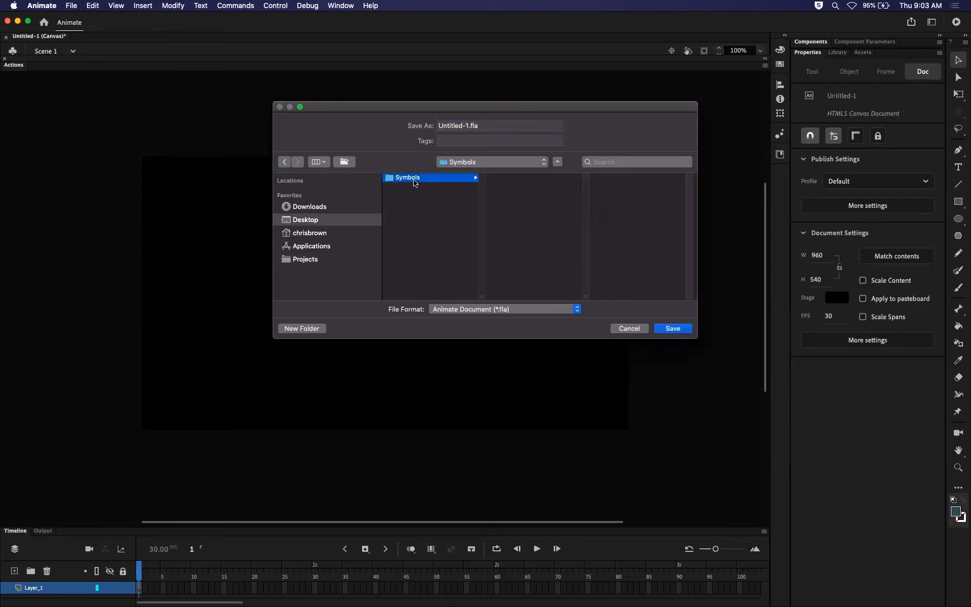
pyautogui.click(428, 214)
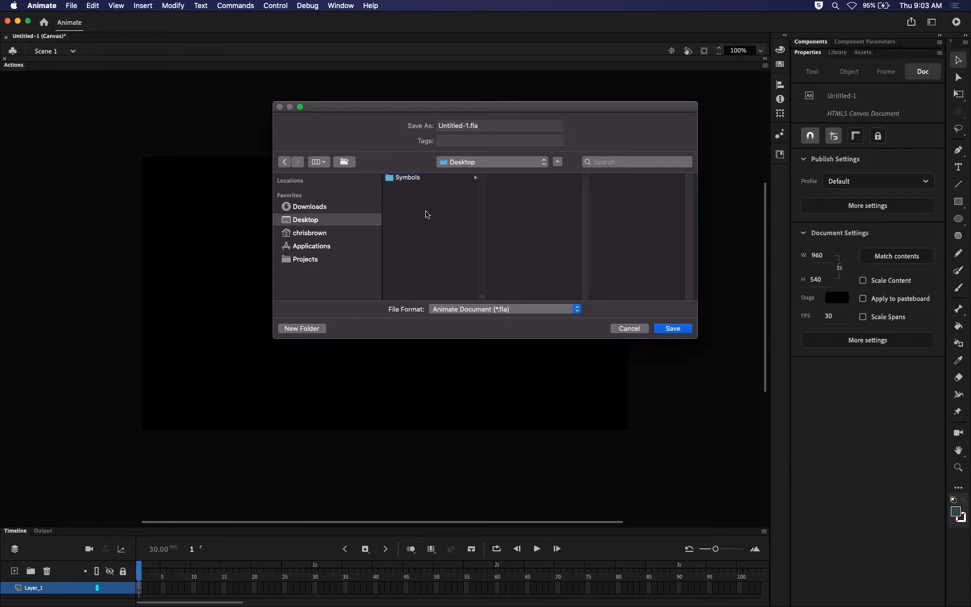
pyautogui.click(420, 181)
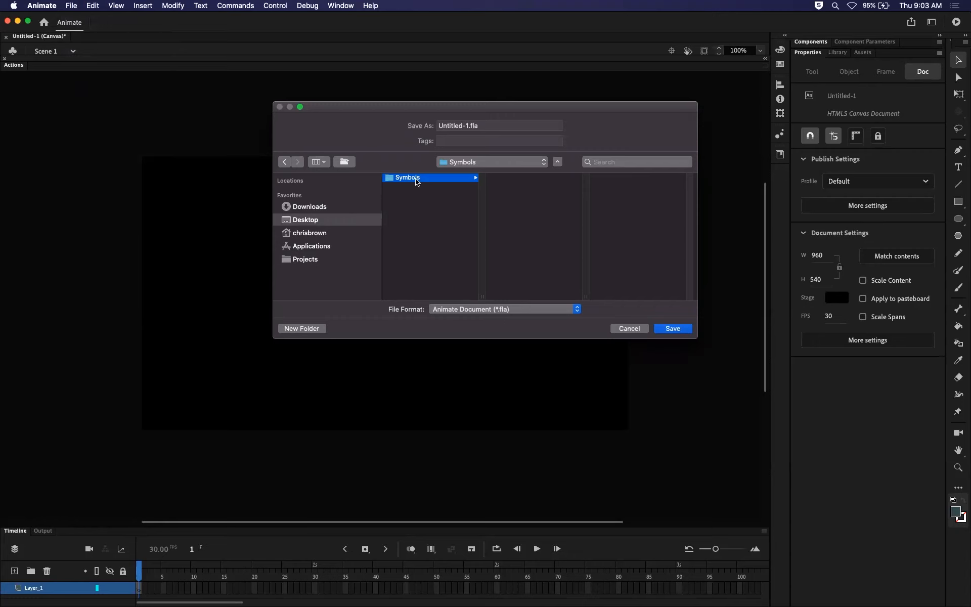
pyautogui.click(469, 124)
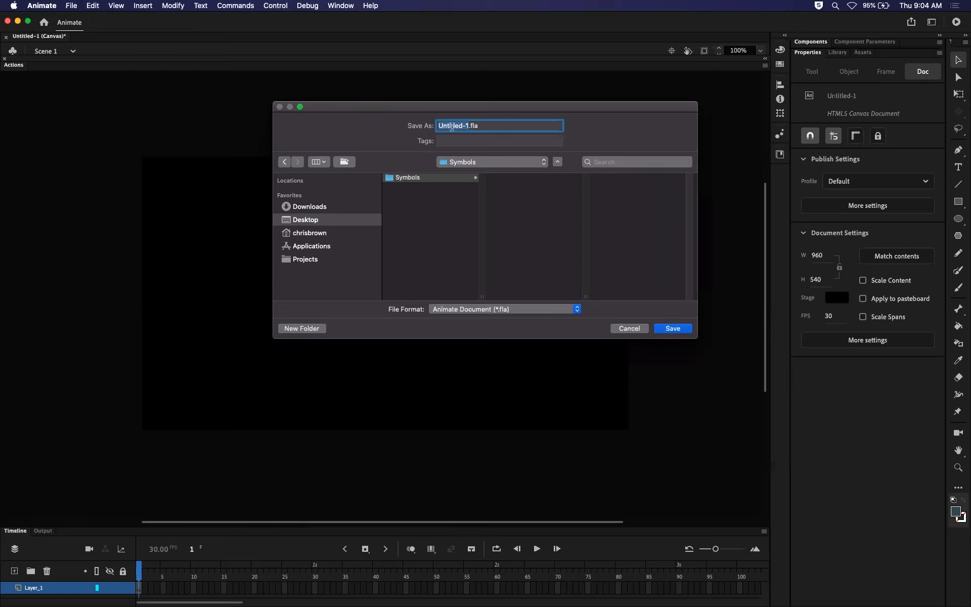
pyautogui.write('symbols')
pyautogui.click(672, 328)
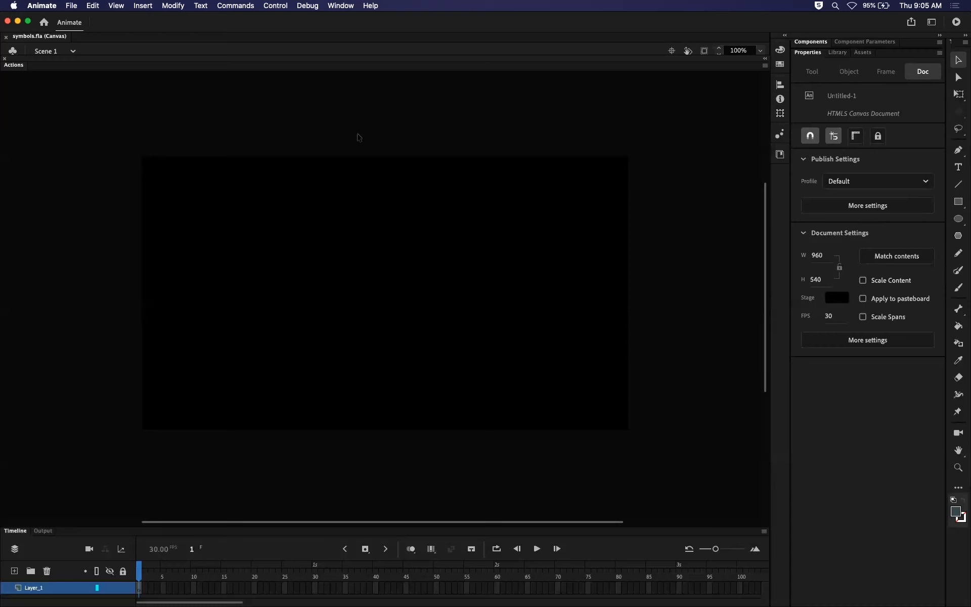
# Look through the available workspaces and switch to the Designer workspace.
pyautogui.click(339, 6)
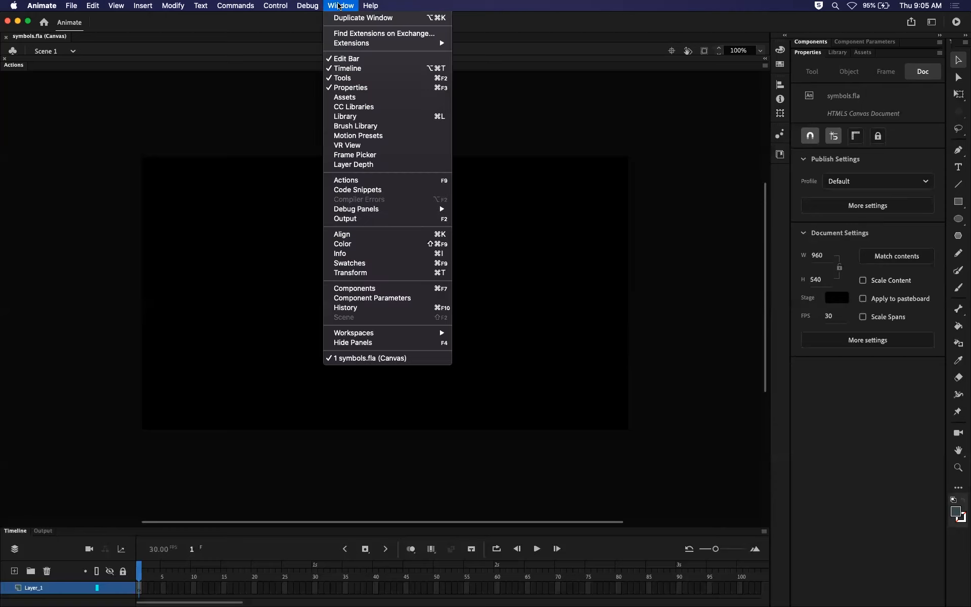
pyautogui.moveTo(360, 332)
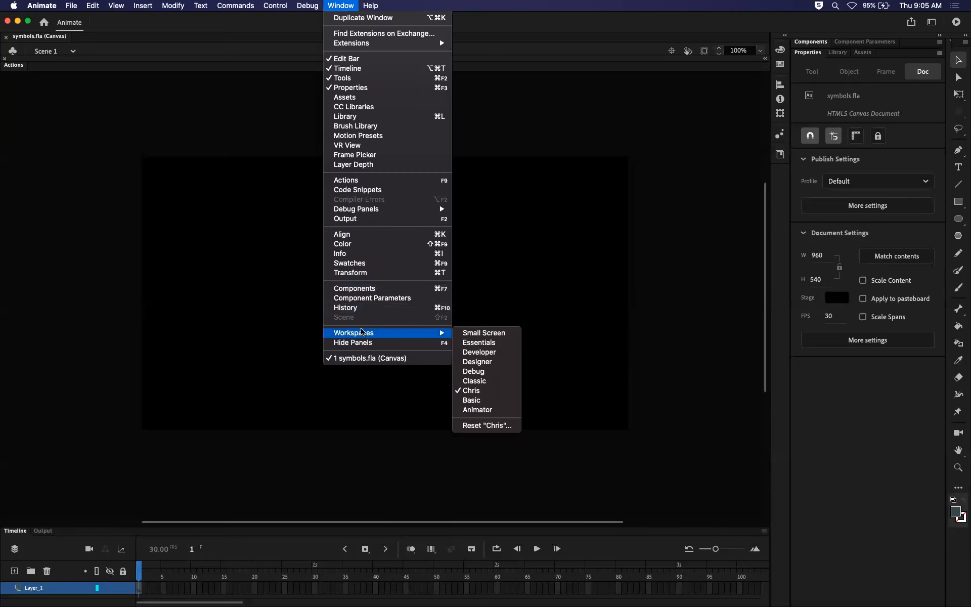
pyautogui.click(239, 316)
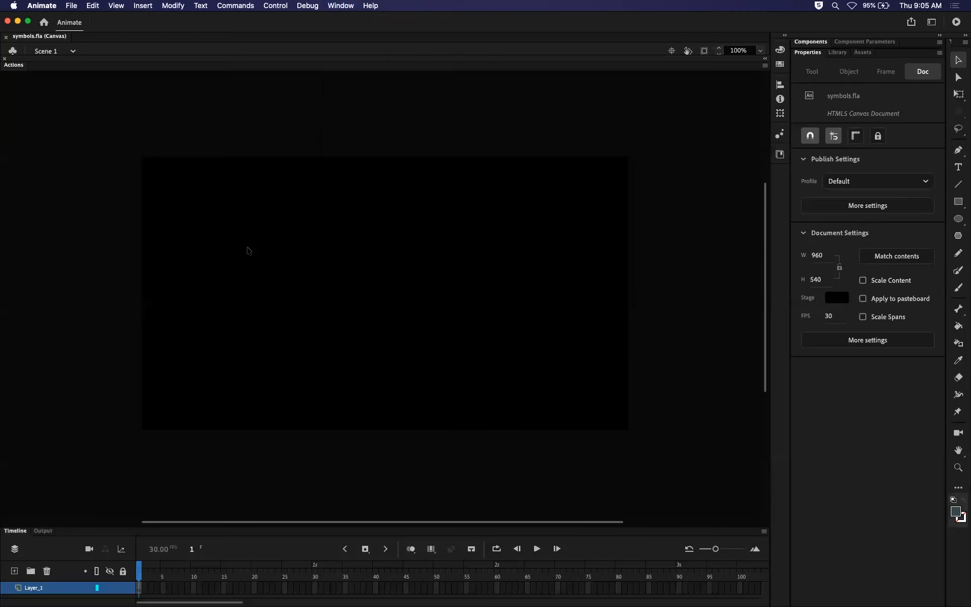
pyautogui.click(337, 7)
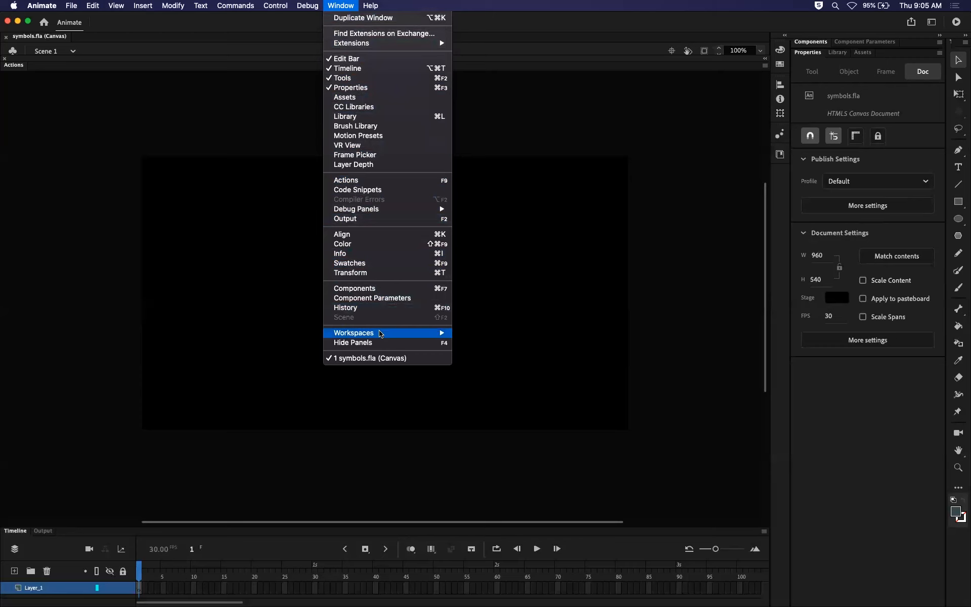
pyautogui.moveTo(381, 335)
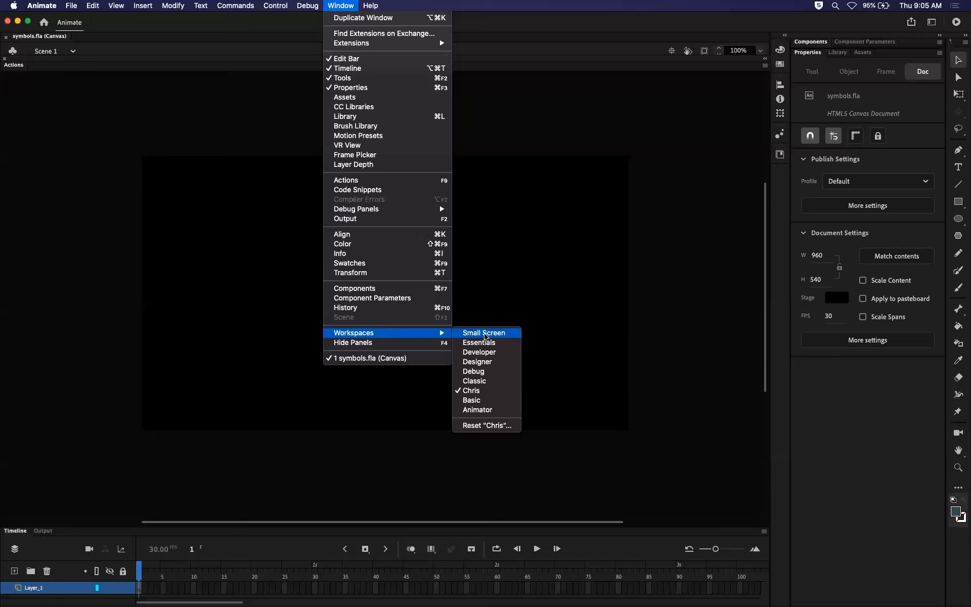
pyautogui.click(482, 366)
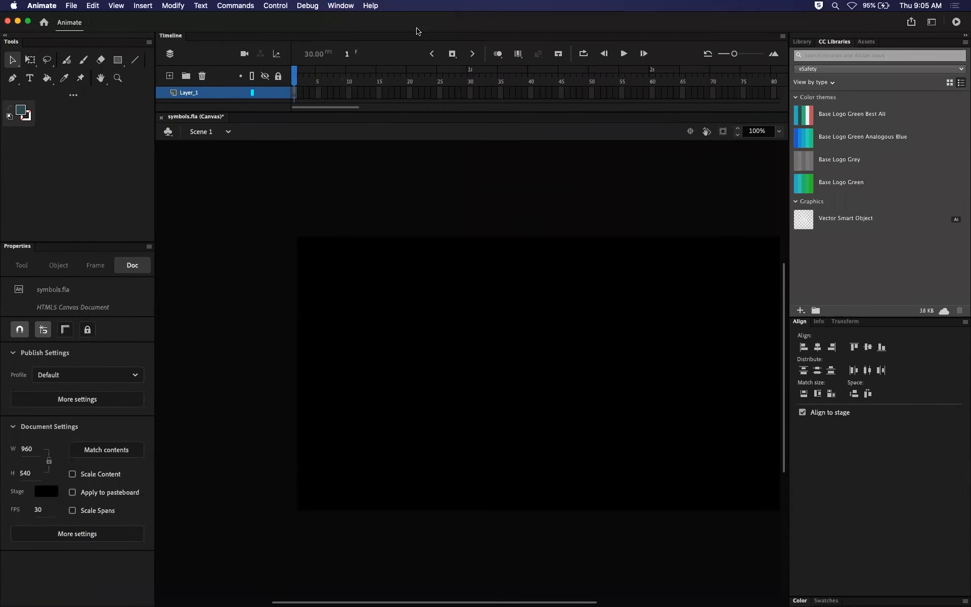
# Switch to the Developer workspace and undock CC Libraries and Properties so they float over the stage.
pyautogui.click(341, 6)
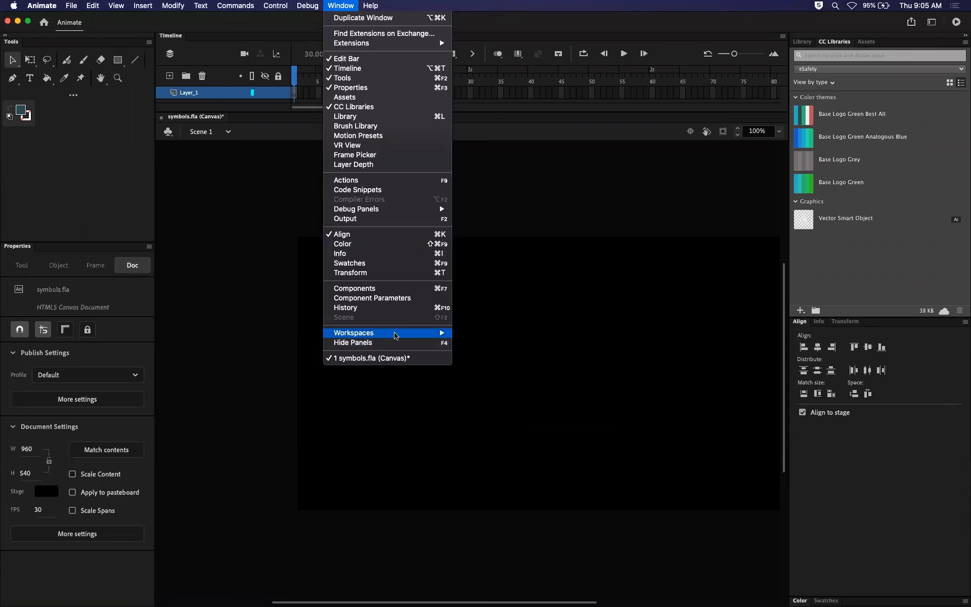
pyautogui.click(481, 356)
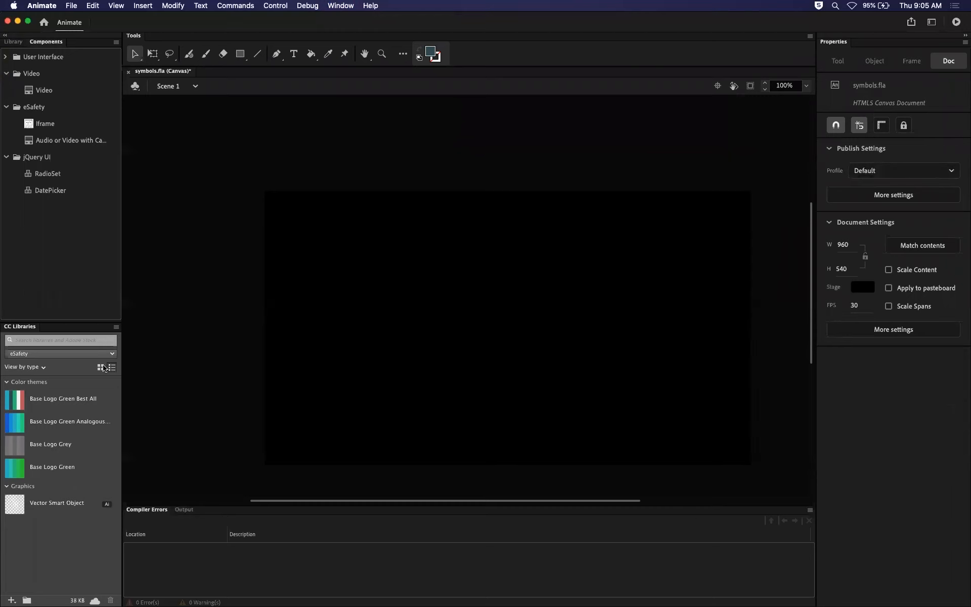
pyautogui.moveTo(23, 328); pyautogui.dragTo(372, 177)
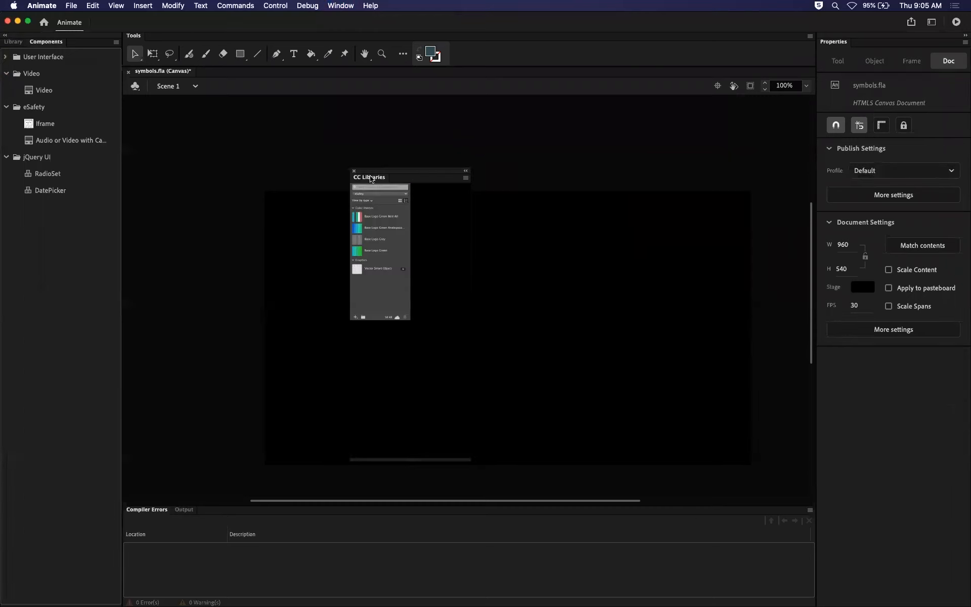
pyautogui.moveTo(837, 45); pyautogui.dragTo(427, 200)
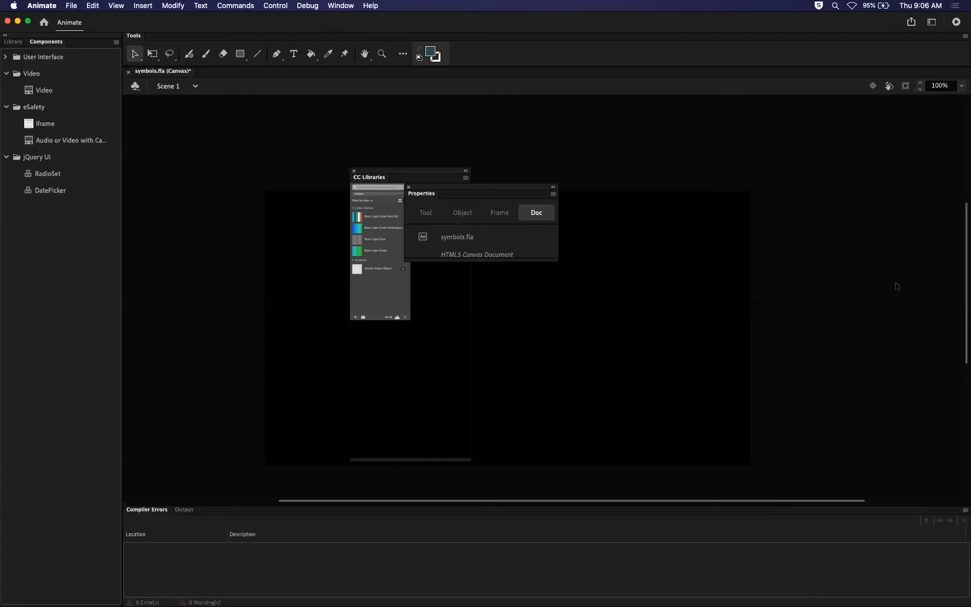
# Switch from the Developer workspace to the Essentials workspace.
pyautogui.click(334, 8)
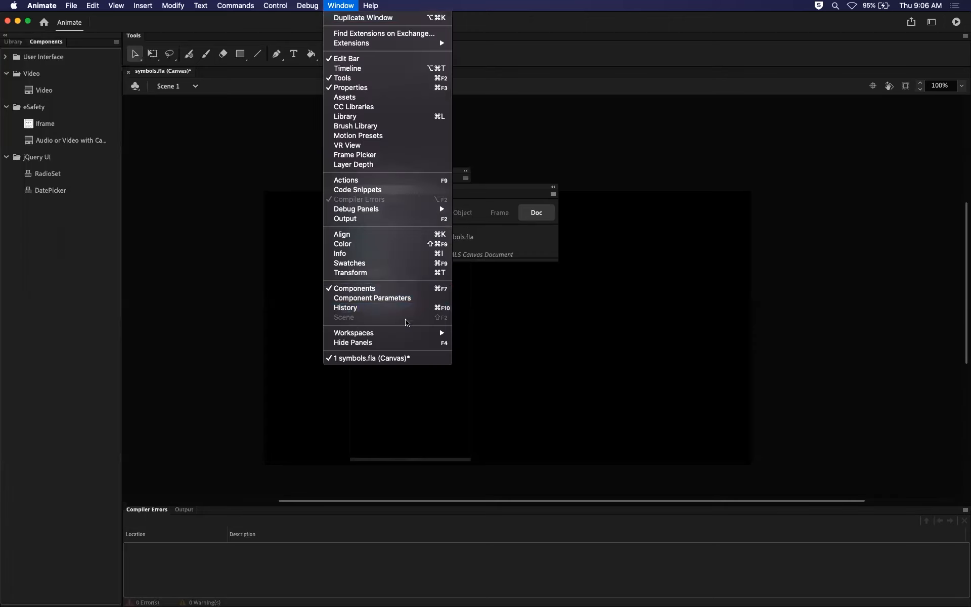
pyautogui.moveTo(413, 336)
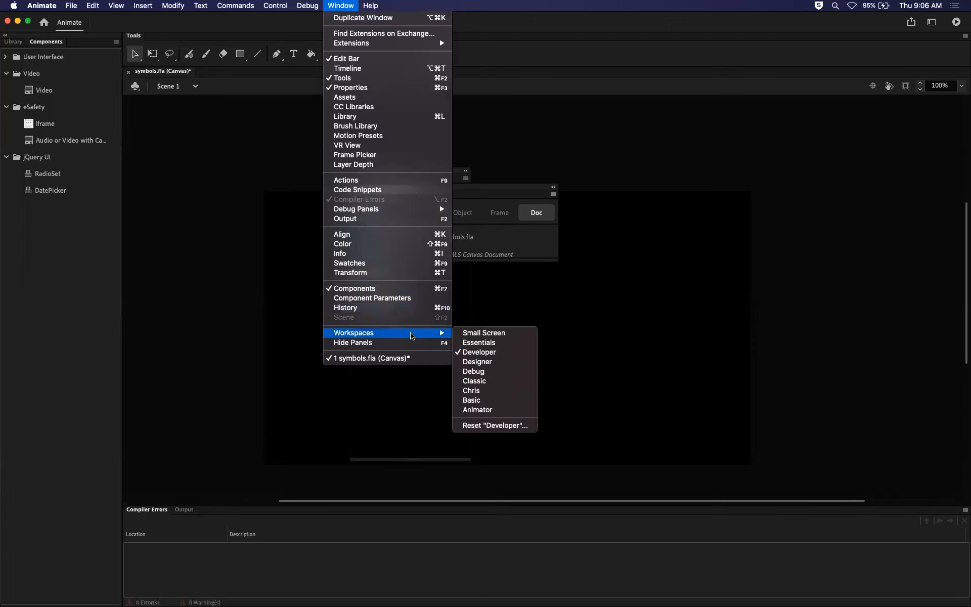
pyautogui.click(488, 344)
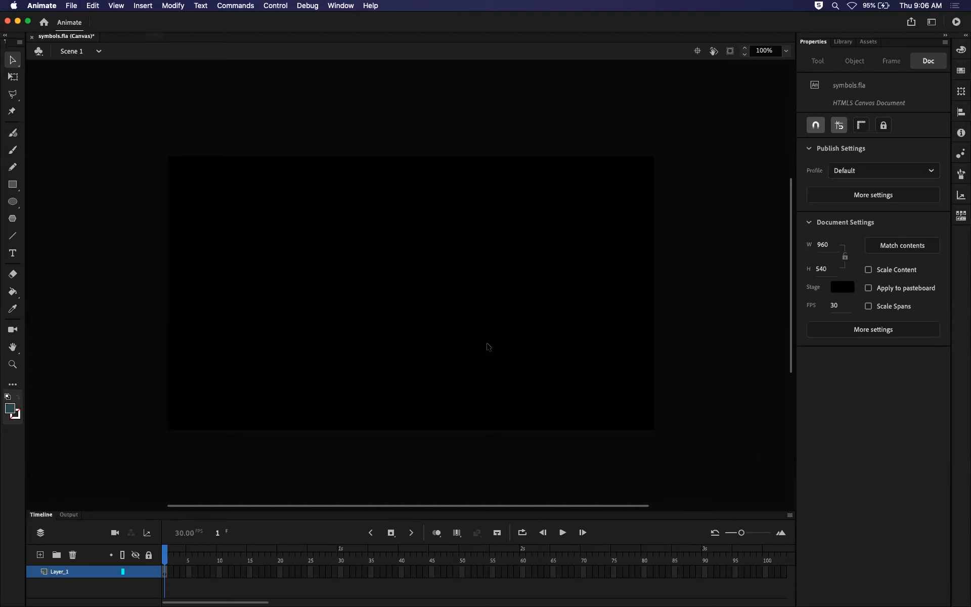
pyautogui.click(340, 6)
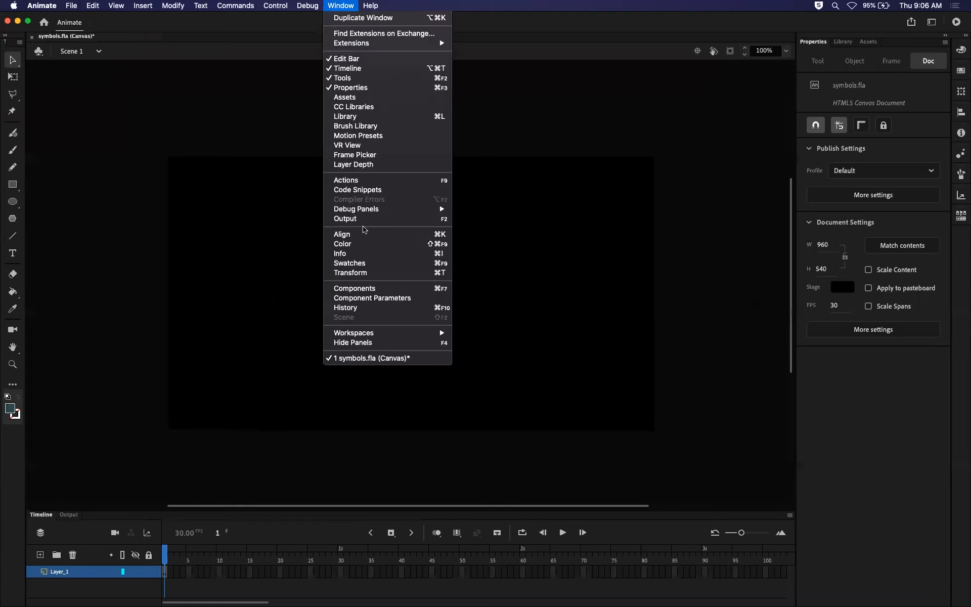
pyautogui.moveTo(401, 331)
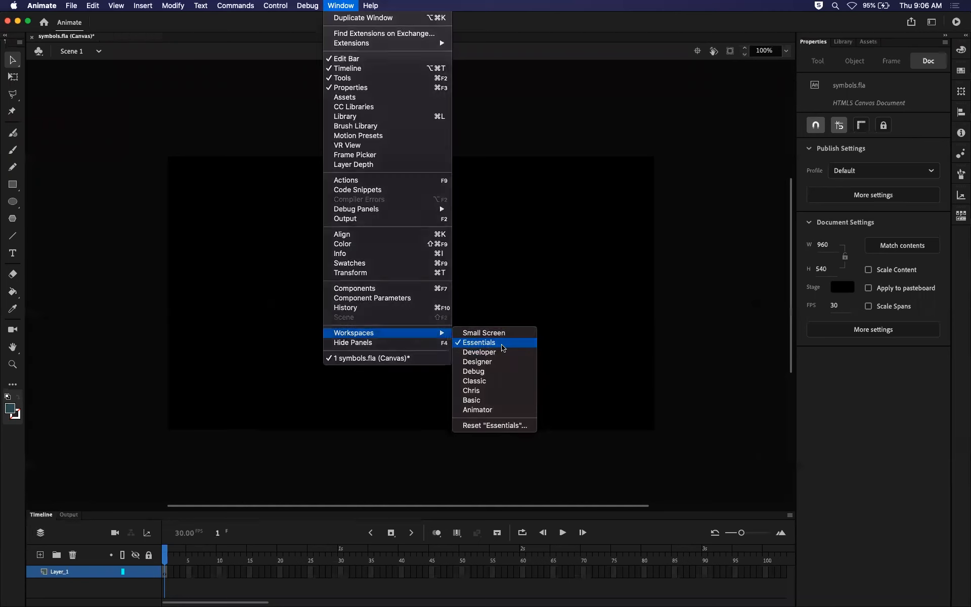
pyautogui.click(486, 343)
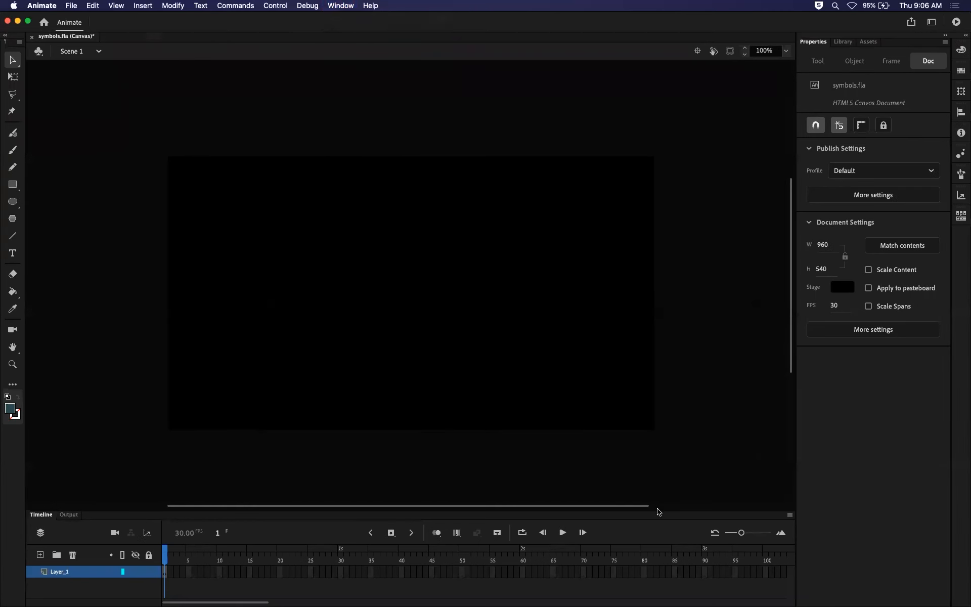
# Make the Timeline panel taller and set the document's stage colour to white.
pyautogui.moveTo(657, 511); pyautogui.dragTo(640, 449)
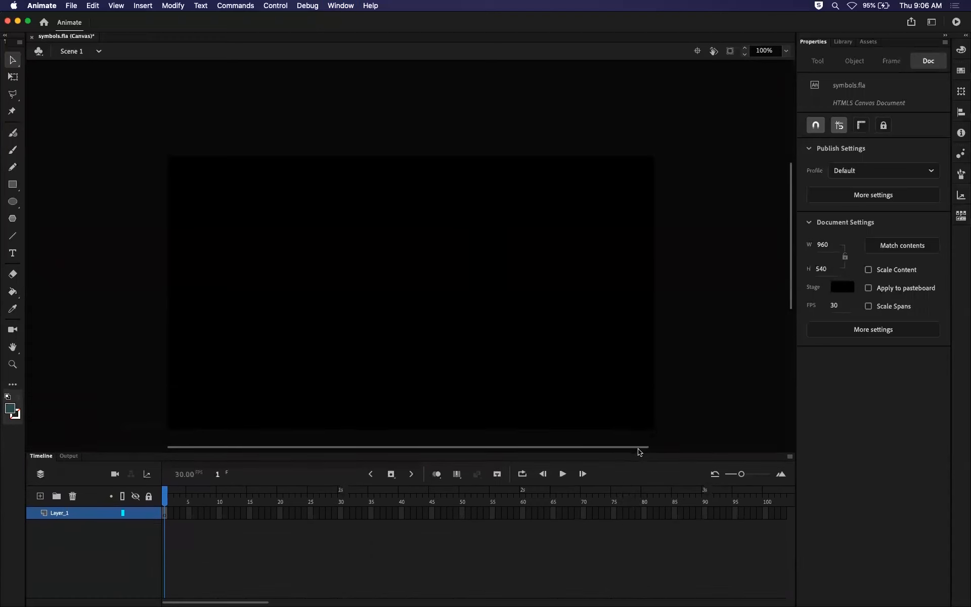
pyautogui.moveTo(791, 278); pyautogui.dragTo(791, 292)
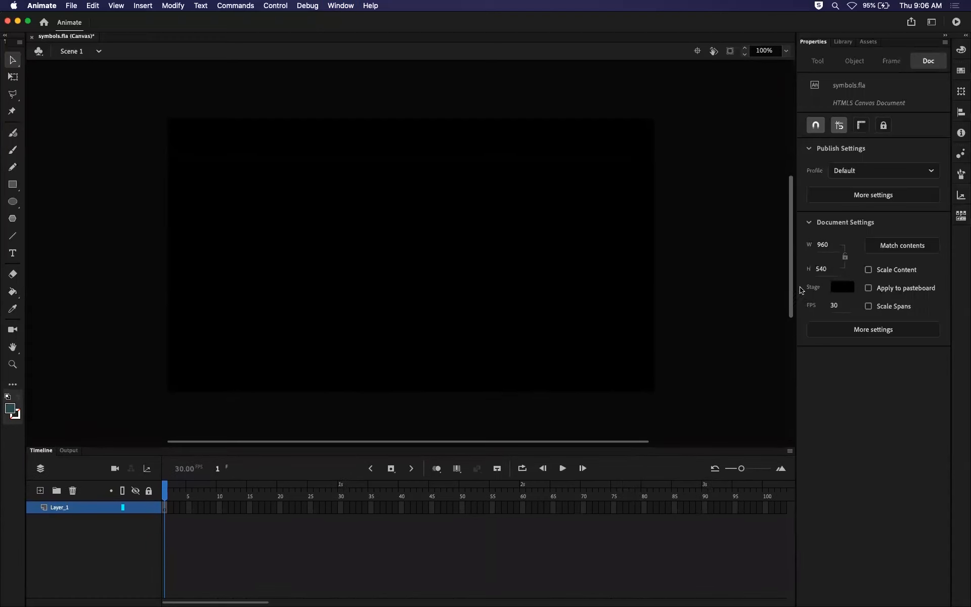
pyautogui.click(848, 288)
pyautogui.click(680, 351)
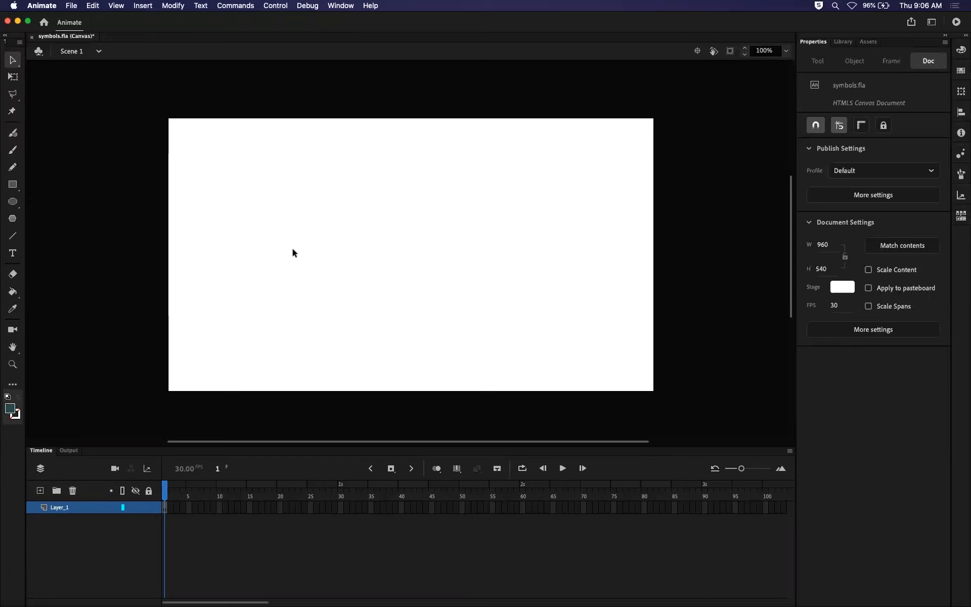
# Review the document's width, height and frame rate settings.
pyautogui.click(823, 245)
pyautogui.click(821, 267)
pyautogui.click(834, 306)
pyautogui.click(764, 288)
# Look at the Library and Assets panels beside Properties, and undock and close the Assets panel.
pyautogui.click(840, 44)
pyautogui.click(813, 43)
pyautogui.click(843, 42)
pyautogui.click(866, 44)
pyautogui.moveTo(862, 45); pyautogui.dragTo(600, 187)
pyautogui.click(526, 163)
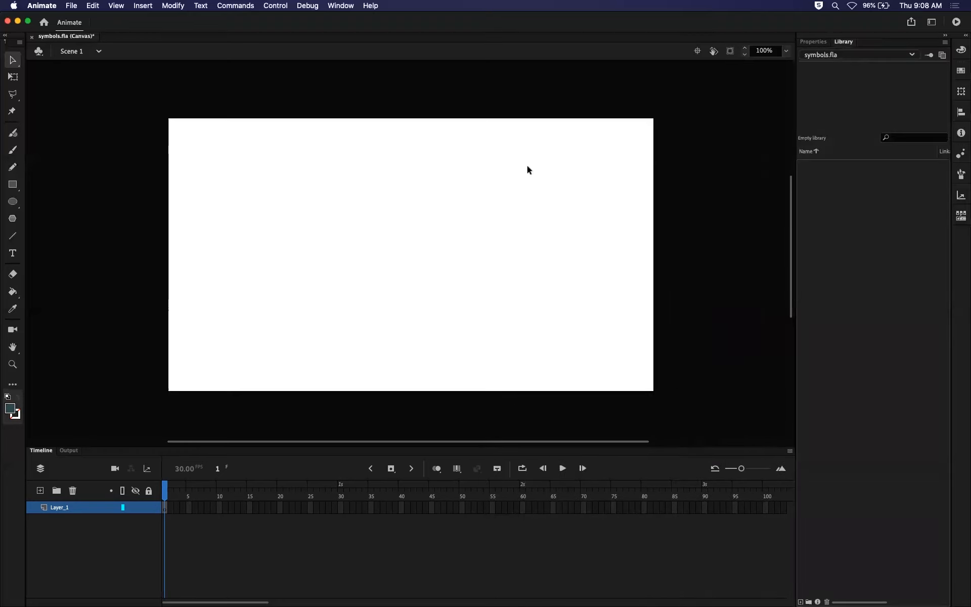
# Compare the Properties and Library panels, and switch to the Free Transform tool and back to the Selection tool.
pyautogui.click(813, 42)
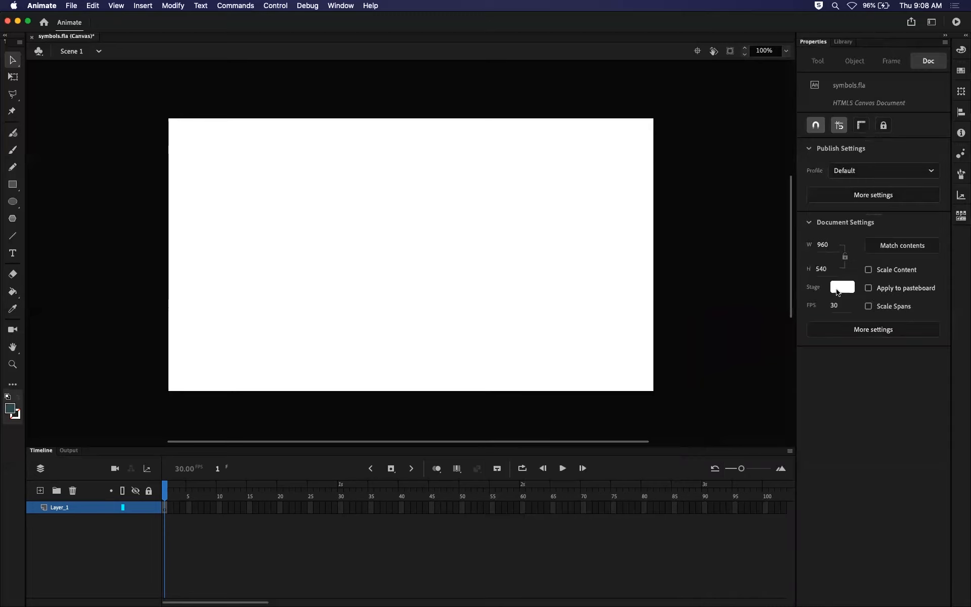
pyautogui.click(845, 43)
pyautogui.click(815, 43)
pyautogui.click(13, 76)
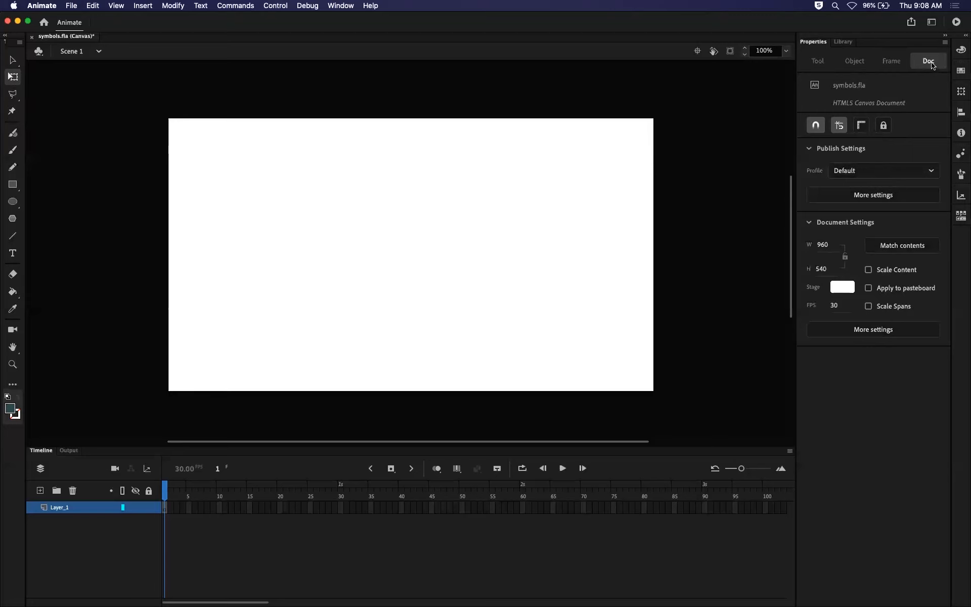
pyautogui.click(13, 59)
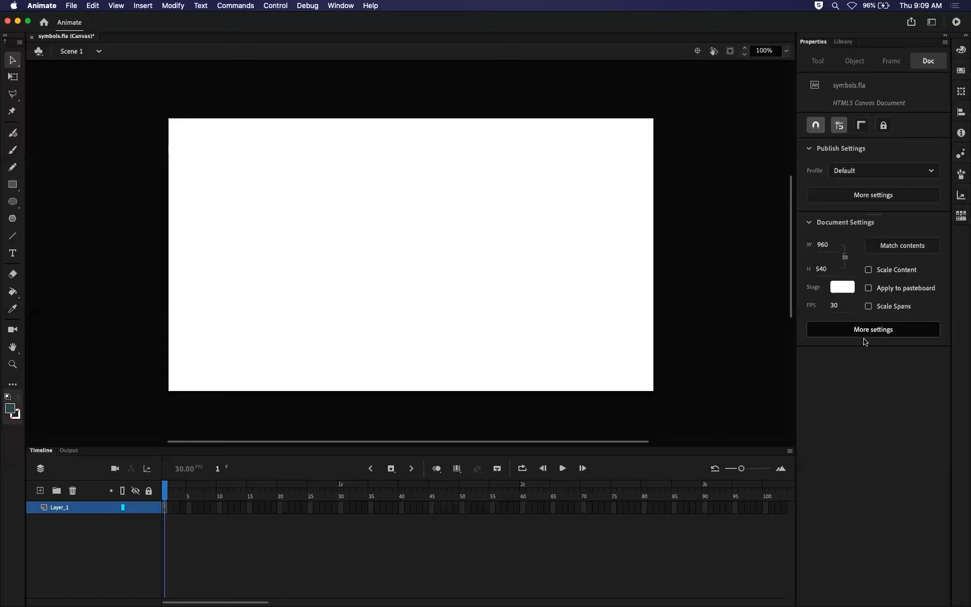
# Check the stage size and FPS fields, and collapse and re-expand the Document Settings section.
pyautogui.click(822, 244)
pyautogui.click(825, 268)
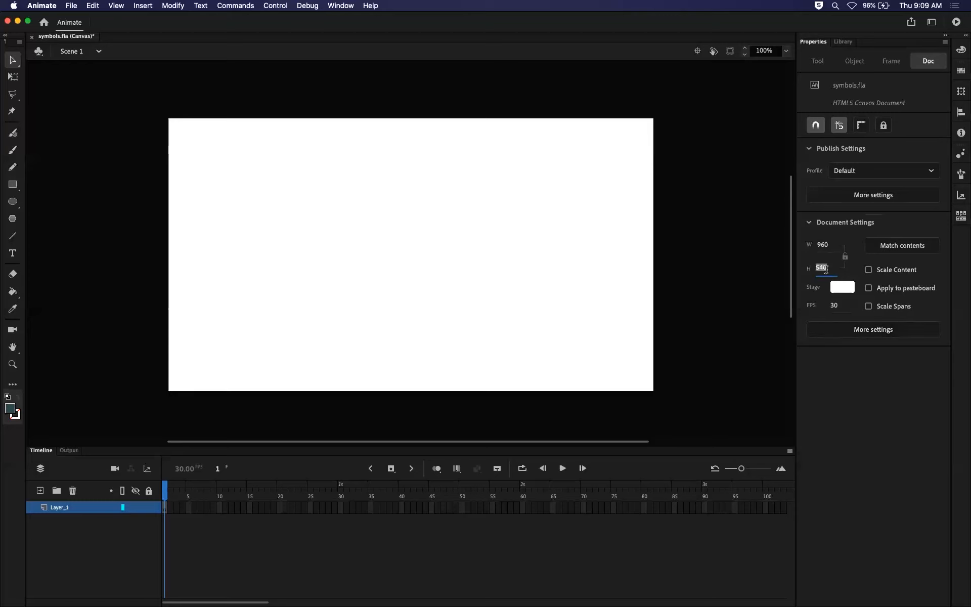
pyautogui.click(838, 304)
pyautogui.click(874, 429)
pyautogui.click(811, 223)
pyautogui.click(810, 222)
# Review the stage size and frame rate in the full Document Settings, make the current settings the default and accept them.
pyautogui.click(866, 330)
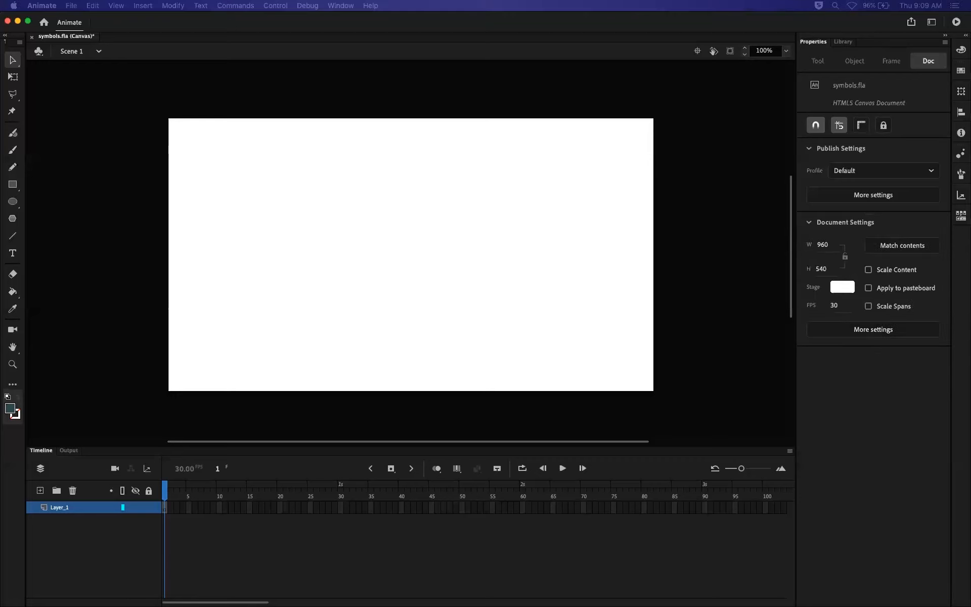
pyautogui.moveTo(506, 45); pyautogui.dragTo(480, 166)
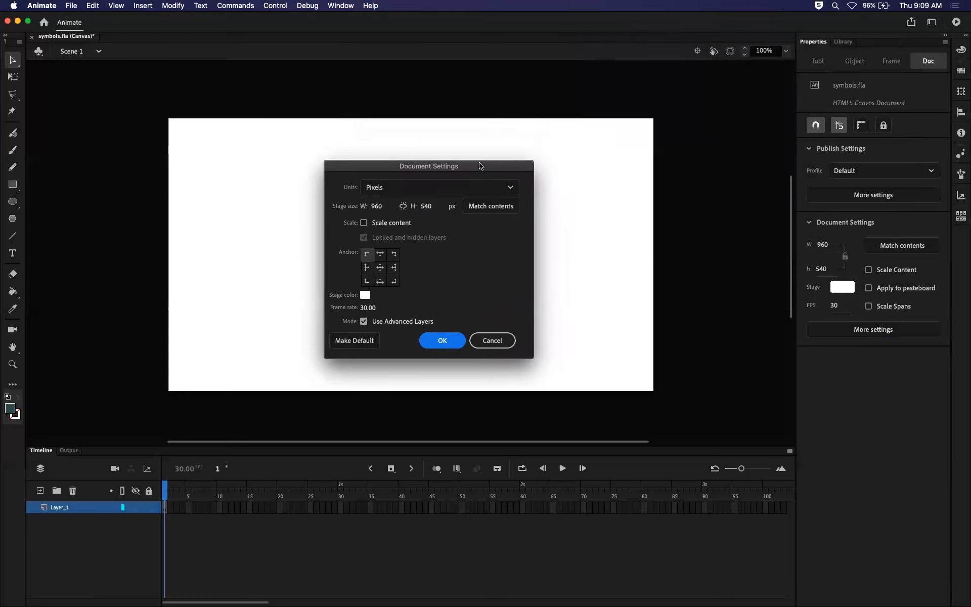
pyautogui.moveTo(470, 164)
pyautogui.mouseDown()
pyautogui.moveTo(477, 175)
pyautogui.moveTo(463, 143)
pyautogui.moveTo(475, 163)
pyautogui.mouseUp()
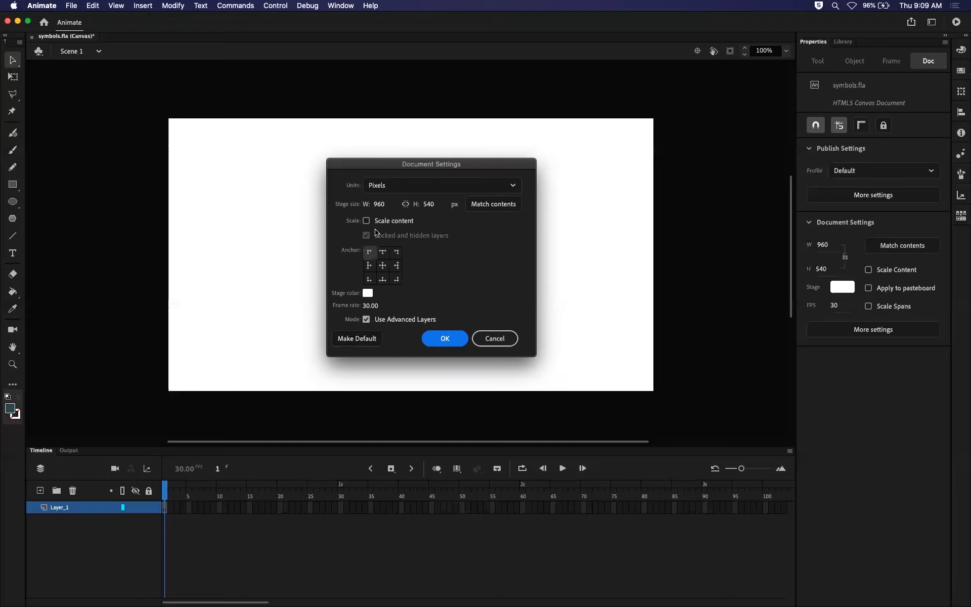
pyautogui.click(379, 205)
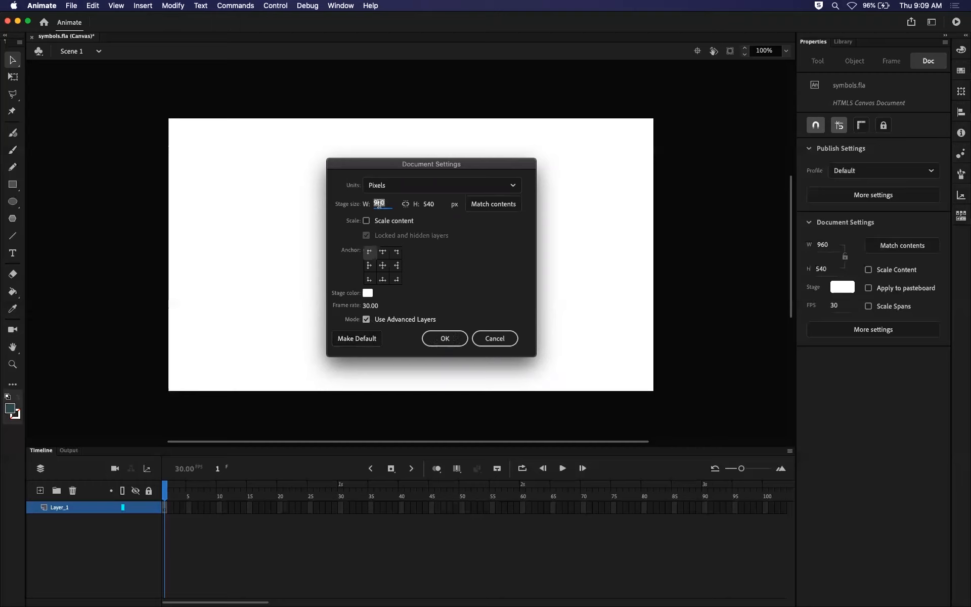
pyautogui.click(430, 203)
pyautogui.click(372, 305)
pyautogui.click(438, 300)
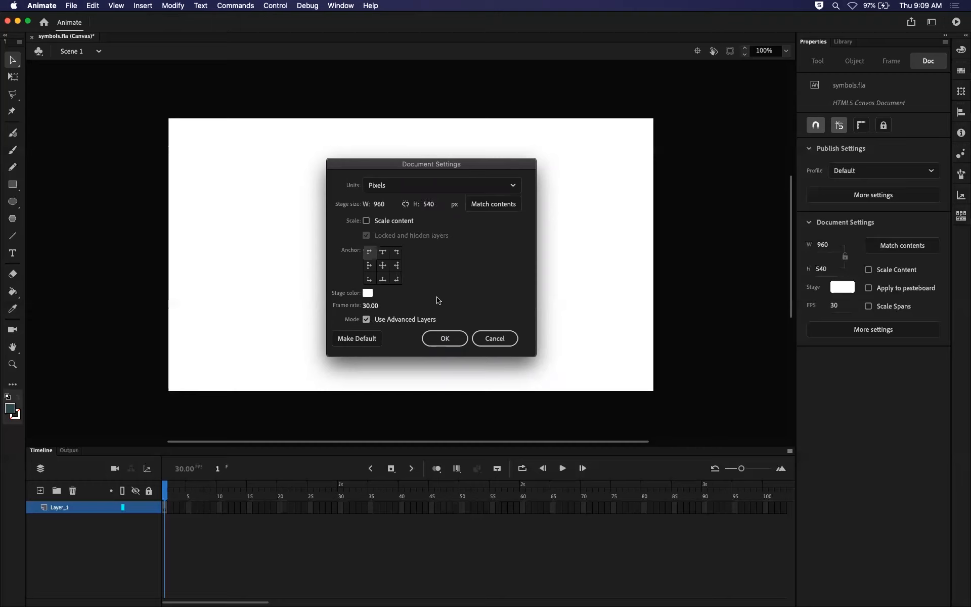
pyautogui.click(357, 338)
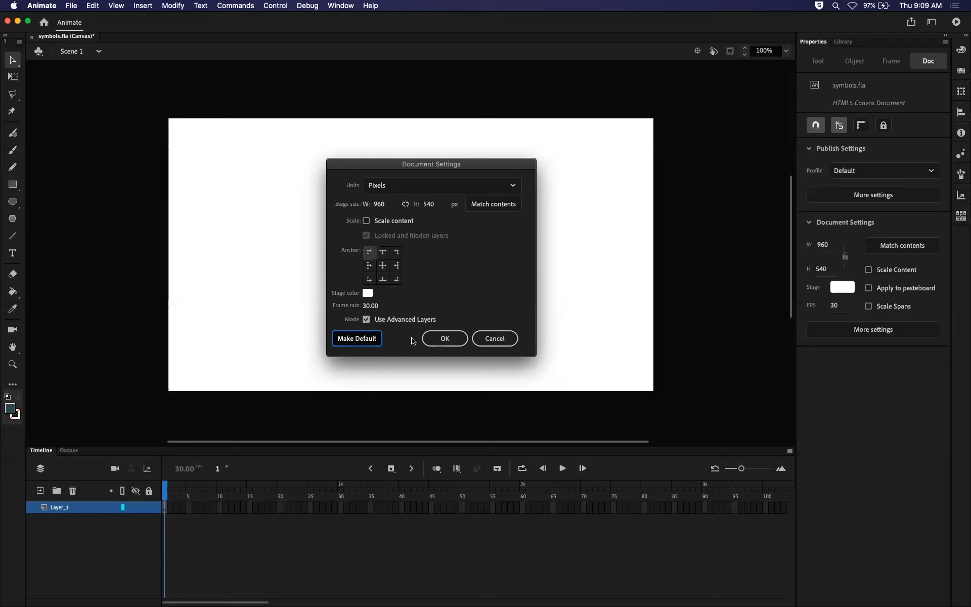
pyautogui.click(435, 343)
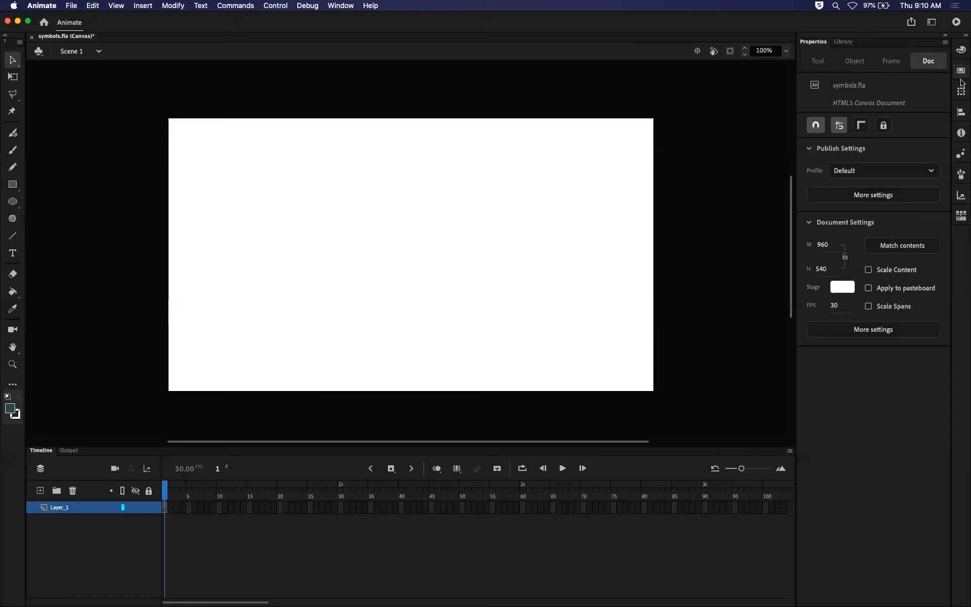
# Look through the collapsed panels beside Properties, including Color, Swatches, Transform, Info, Brush Library and Frame Picker.
pyautogui.click(959, 52)
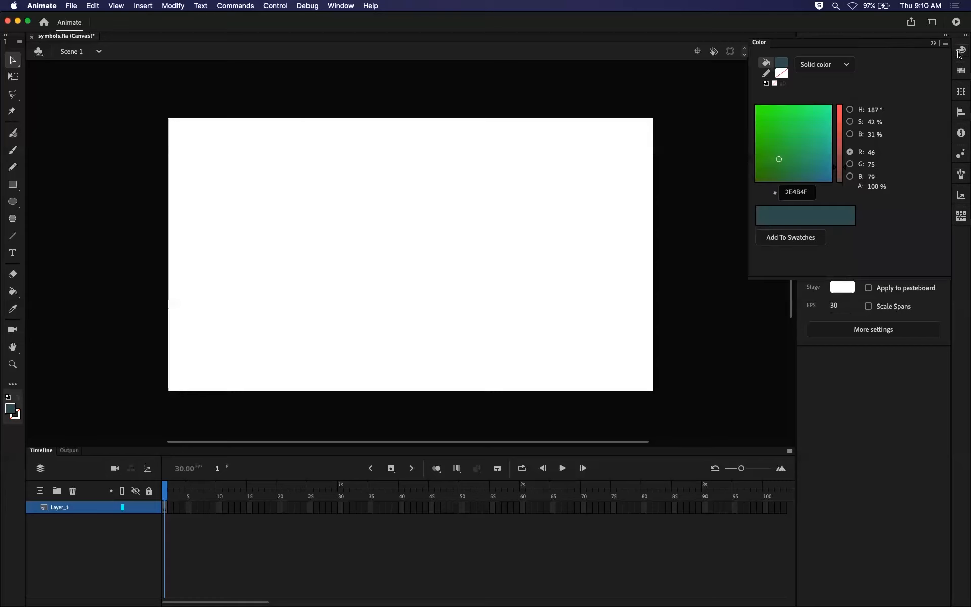
pyautogui.click(961, 72)
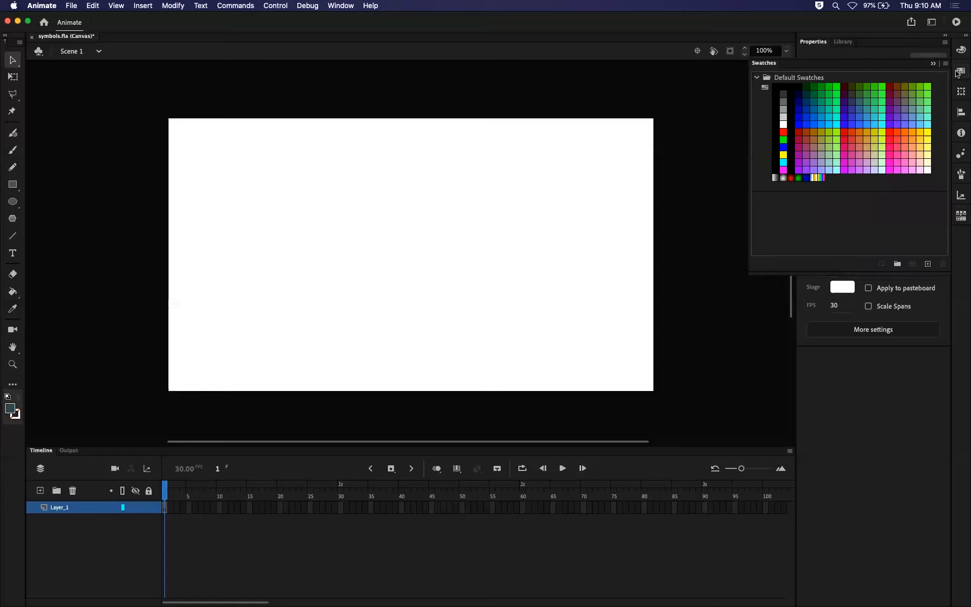
pyautogui.click(962, 93)
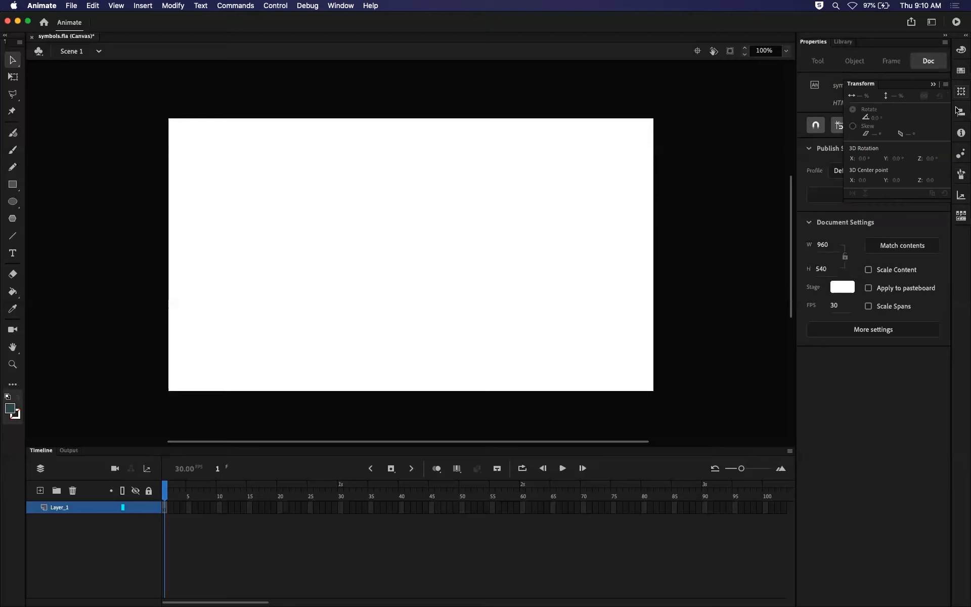
pyautogui.click(960, 112)
pyautogui.click(961, 133)
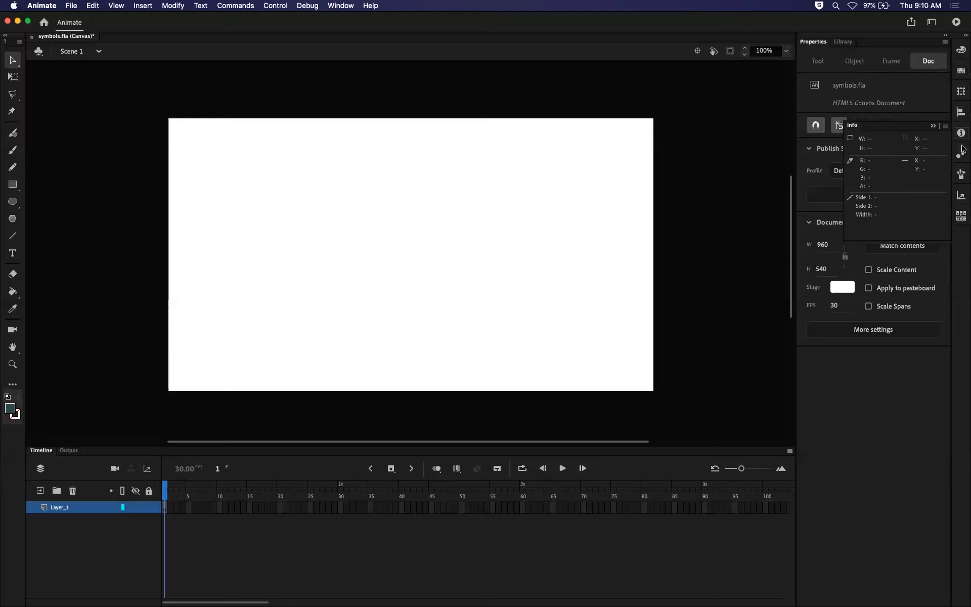
pyautogui.click(961, 153)
pyautogui.click(961, 195)
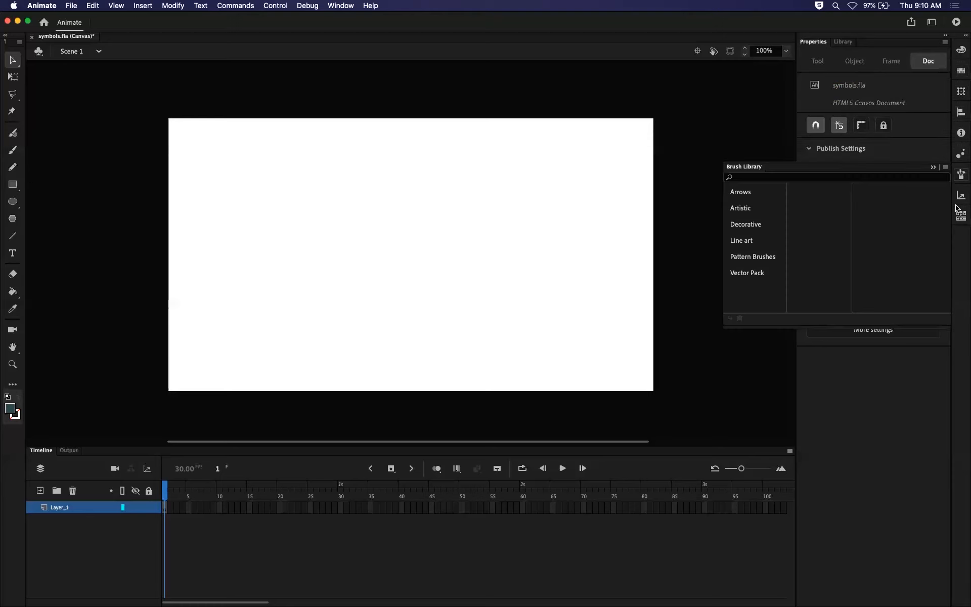
pyautogui.click(961, 216)
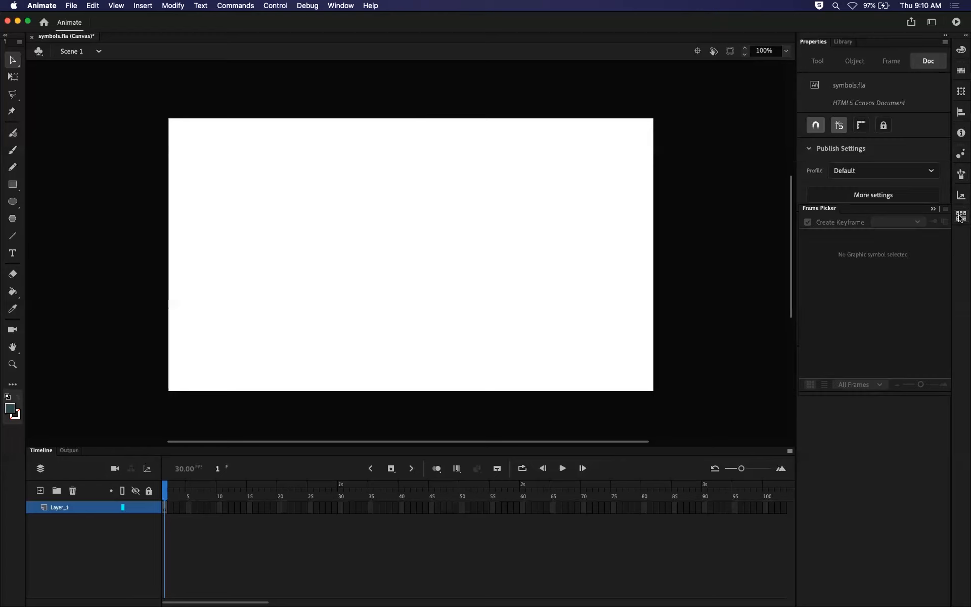
pyautogui.click(961, 217)
pyautogui.click(961, 217)
pyautogui.click(961, 216)
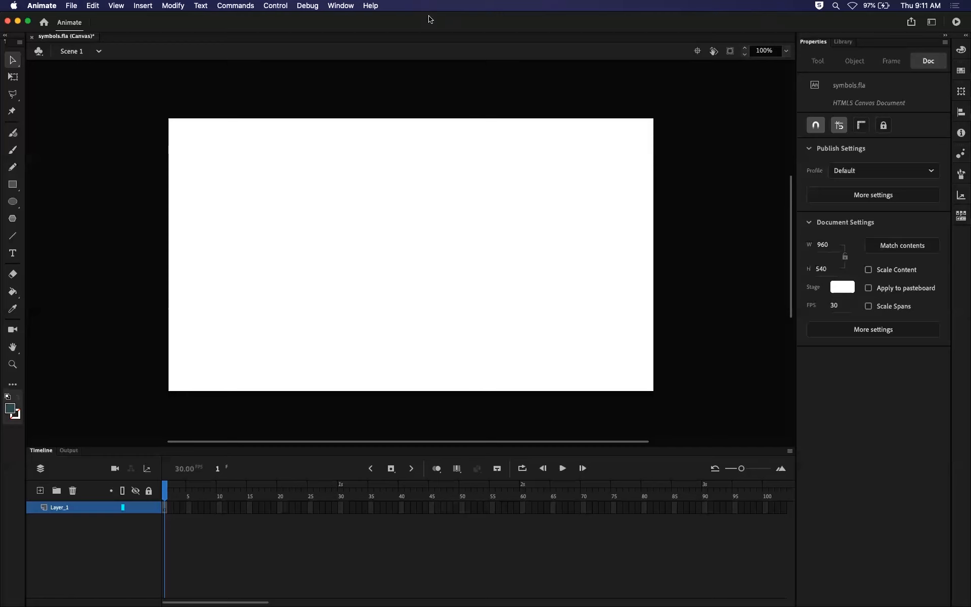
# Undock the Library panel from the Properties group and close it.
pyautogui.click(342, 6)
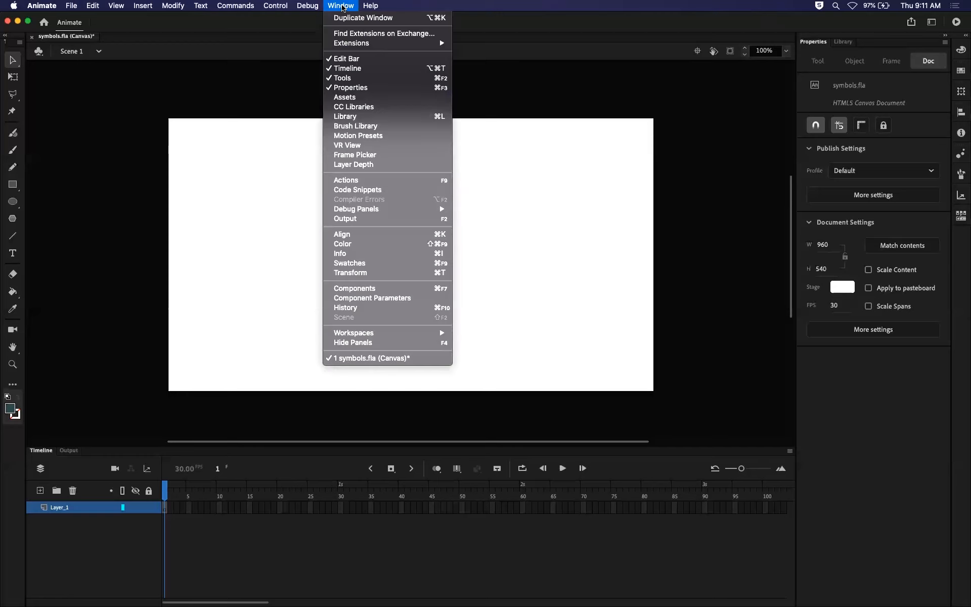
pyautogui.moveTo(360, 333)
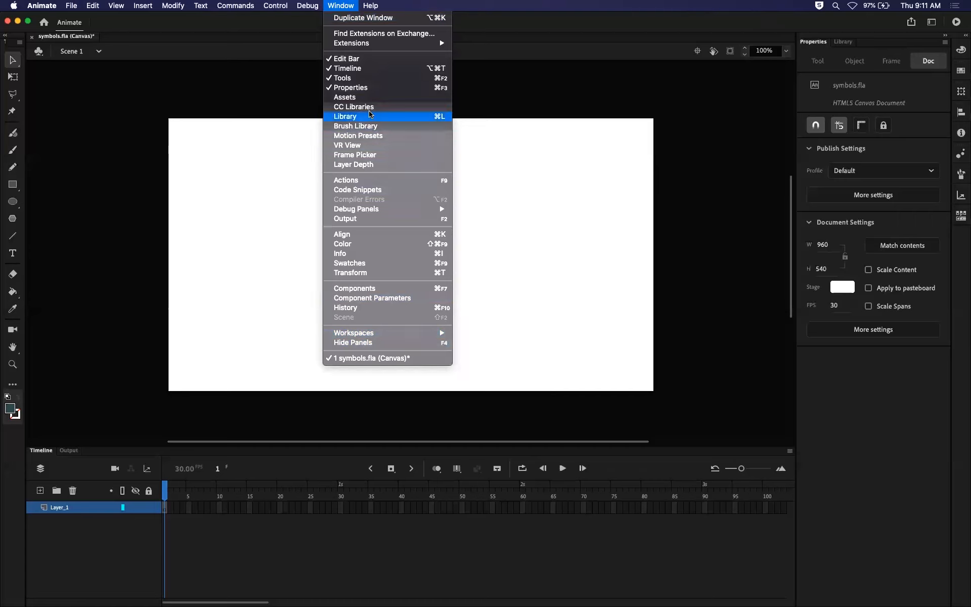
pyautogui.click(589, 48)
pyautogui.moveTo(841, 45); pyautogui.dragTo(392, 161)
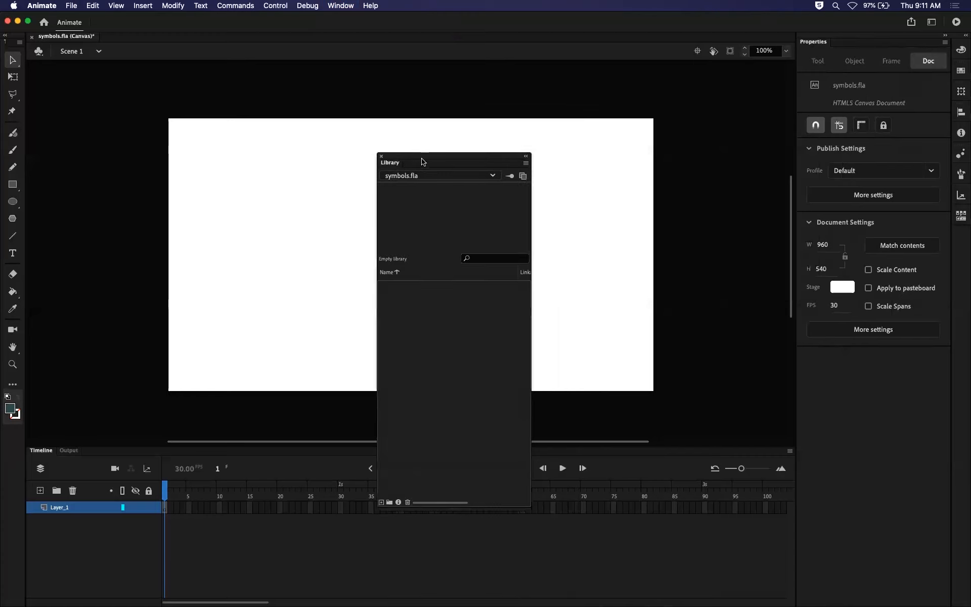
pyautogui.click(380, 157)
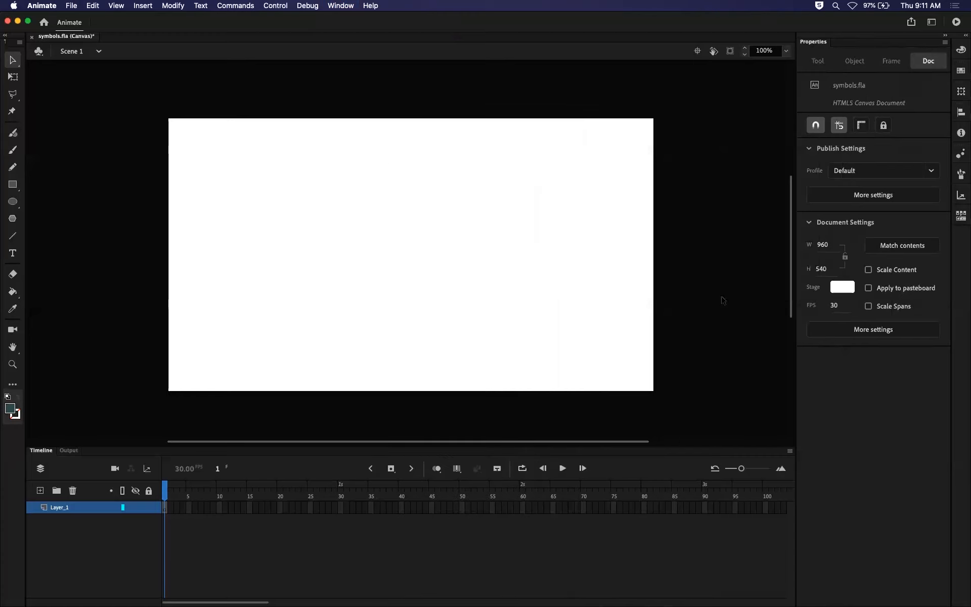
# Reopen the Library panel, dock it back beside Properties and bring Properties to the front.
pyautogui.click(342, 5)
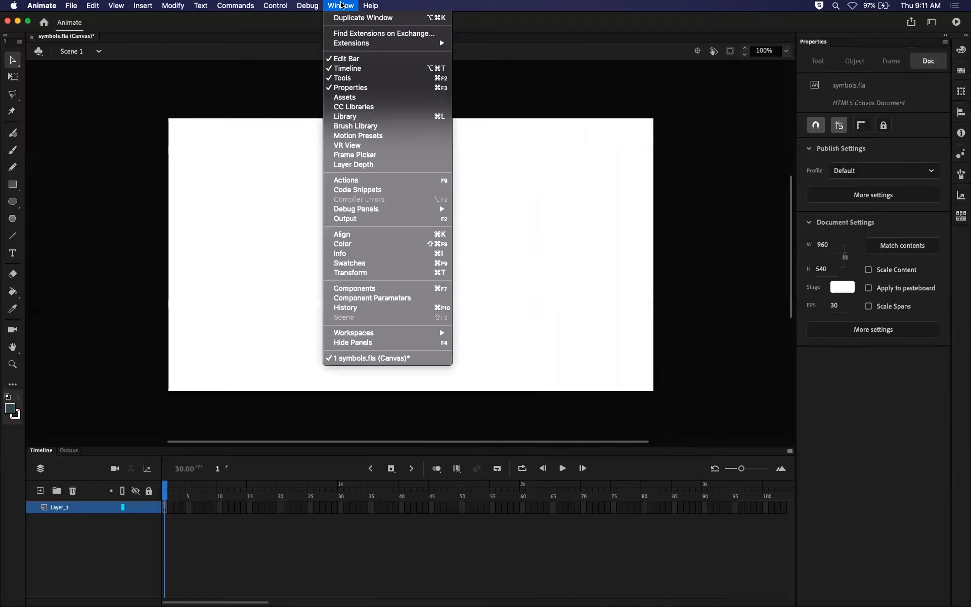
pyautogui.click(356, 117)
pyautogui.moveTo(390, 162); pyautogui.dragTo(853, 45)
pyautogui.click(823, 44)
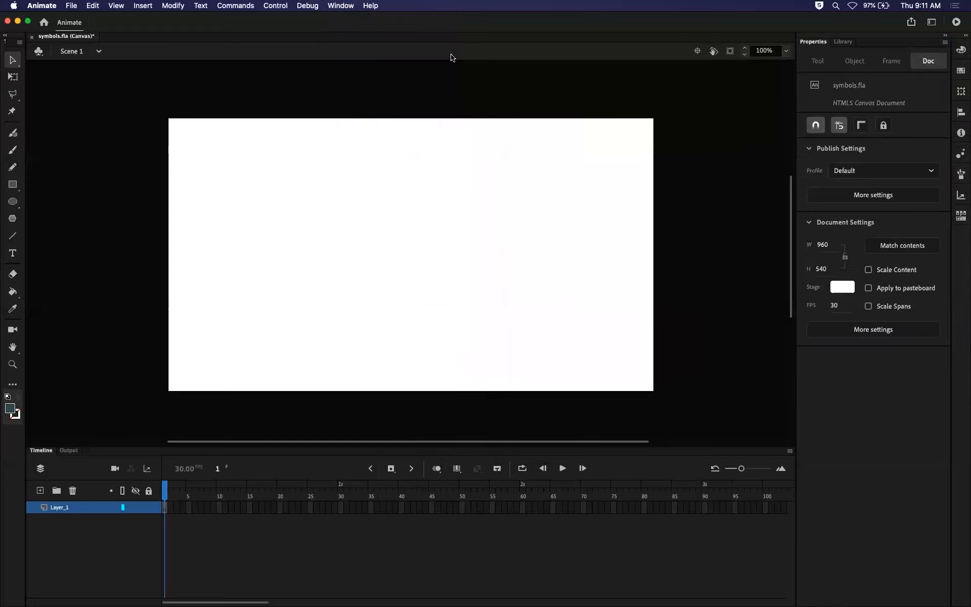
# Undock the Properties panel so it floats over the work area, and stretch the Timeline upward over the entire stage.
pyautogui.click(349, 6)
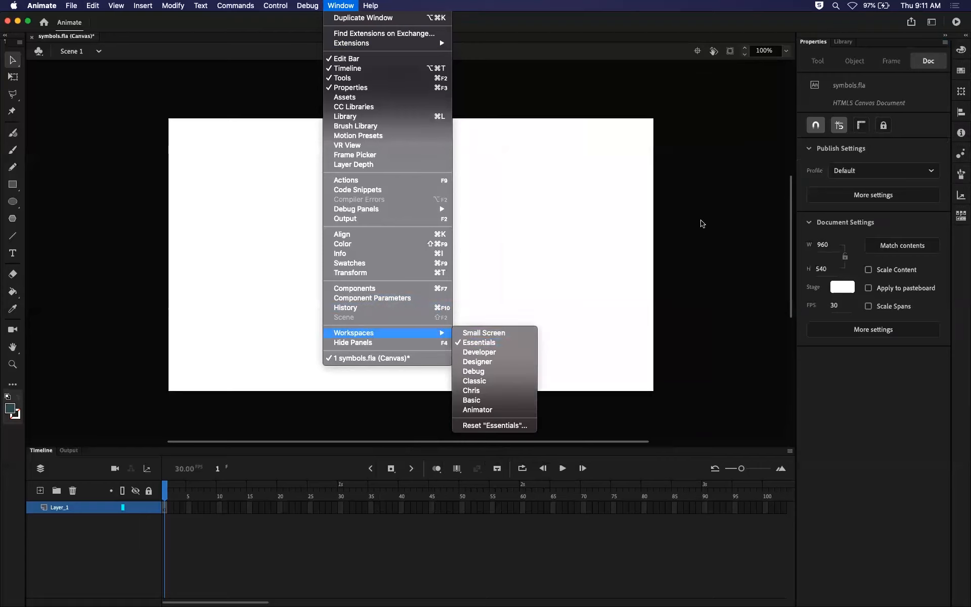
pyautogui.click(702, 224)
pyautogui.moveTo(816, 45); pyautogui.dragTo(103, 180)
pyautogui.moveTo(304, 447); pyautogui.dragTo(316, 63)
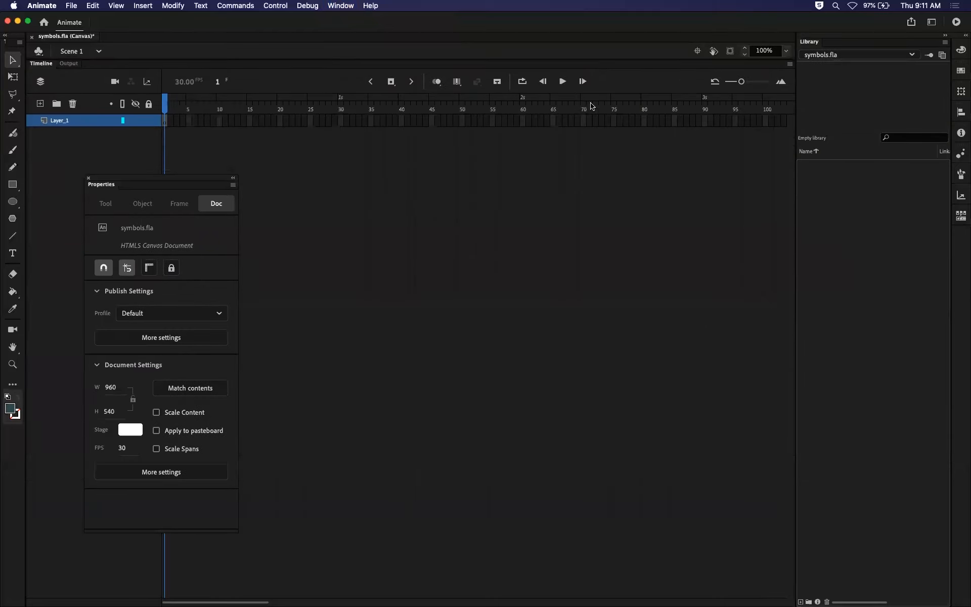
# Reset the Essentials workspace to its original layout and enlarge the Timeline upward below the stage.
pyautogui.click(347, 8)
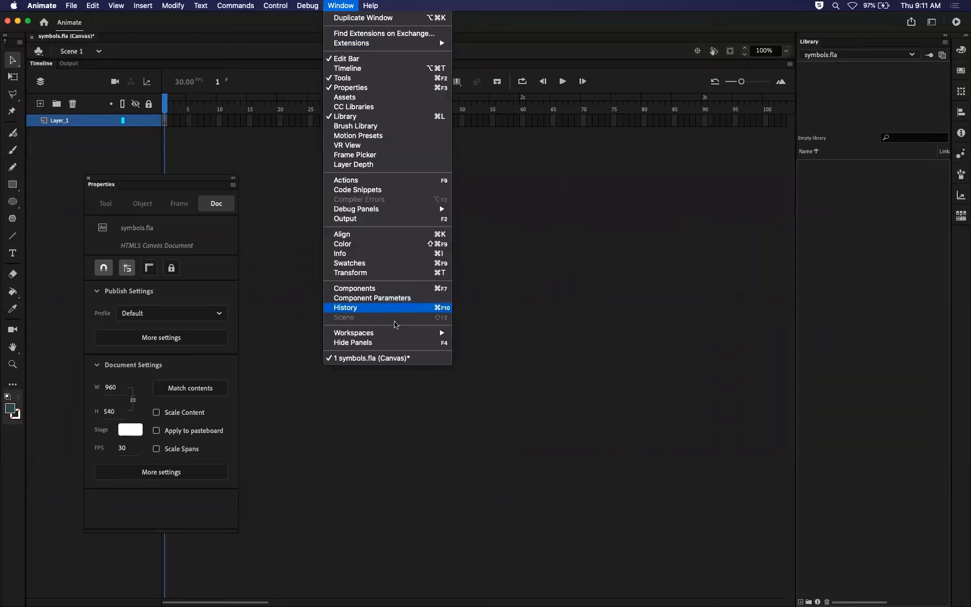
pyautogui.moveTo(397, 334)
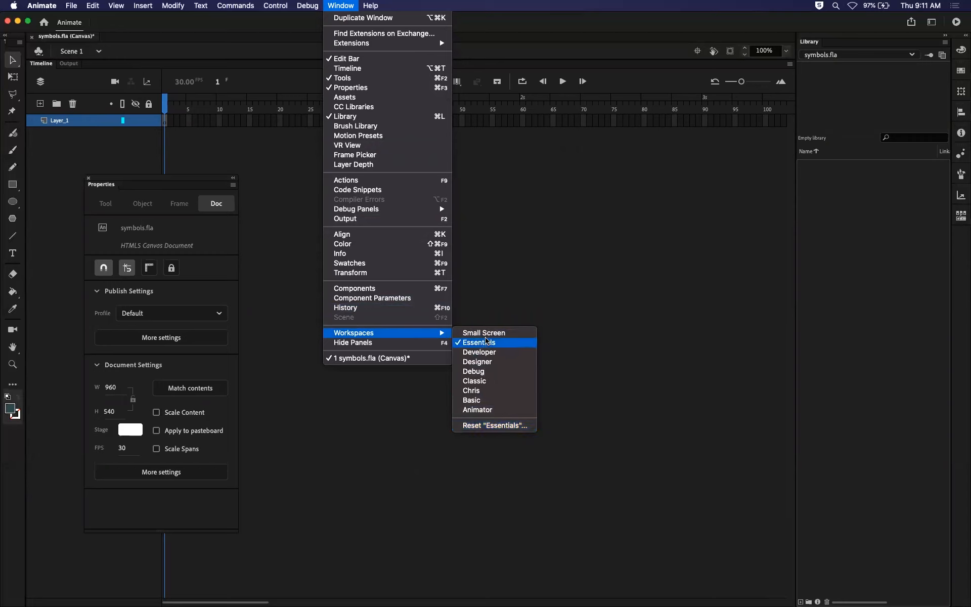
pyautogui.click(493, 426)
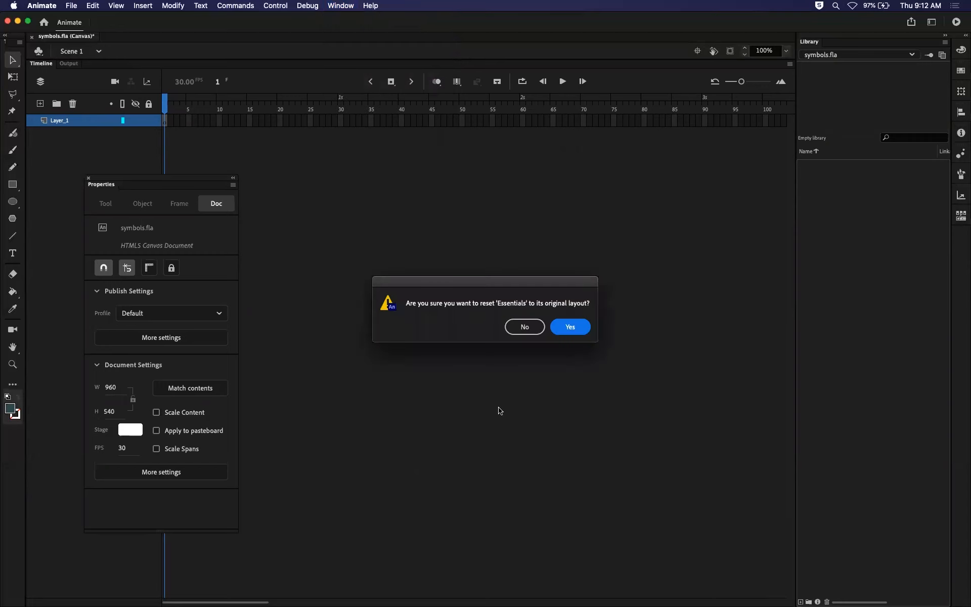
pyautogui.click(580, 327)
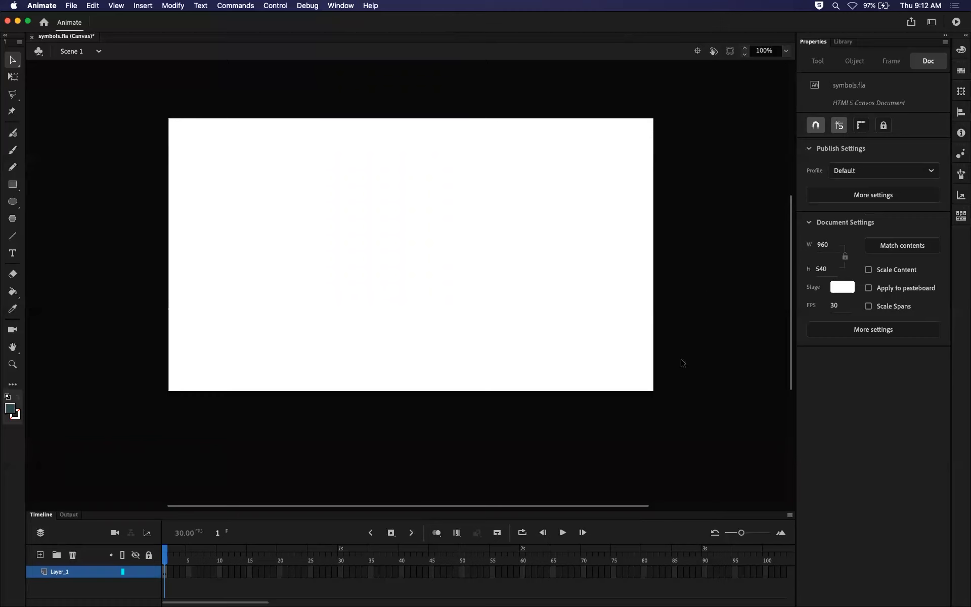
pyautogui.moveTo(615, 511); pyautogui.dragTo(602, 429)
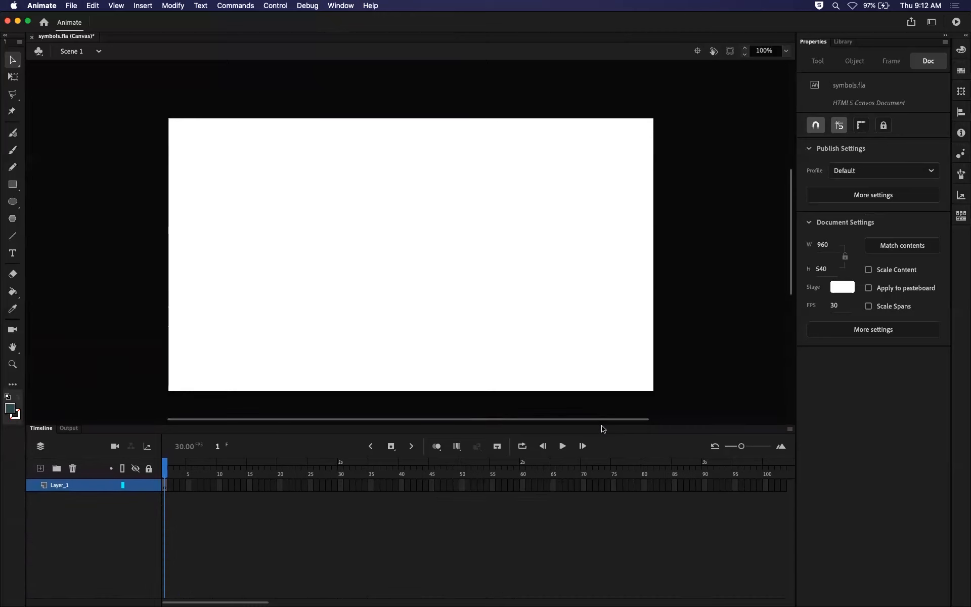
pyautogui.moveTo(788, 256); pyautogui.dragTo(787, 264)
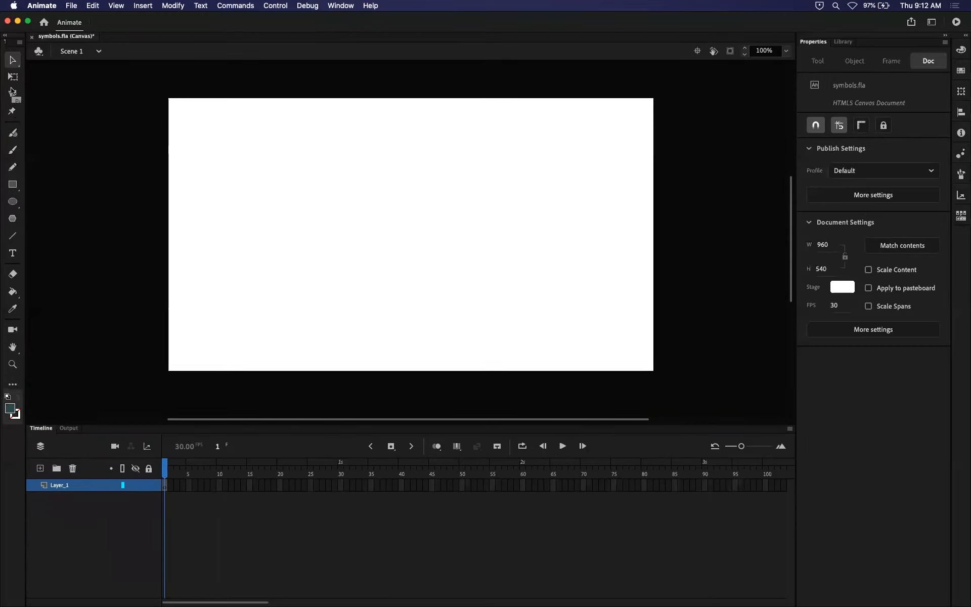
# Draw a dark teal oval about 294 by 221 px left of the stage centre, and select it to view its object properties.
pyautogui.click(12, 203)
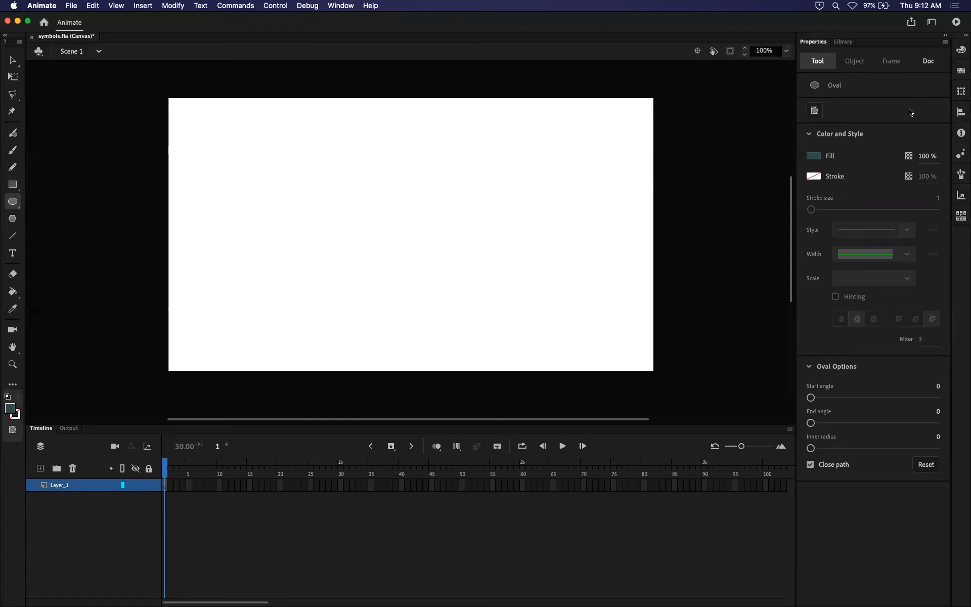
pyautogui.click(930, 61)
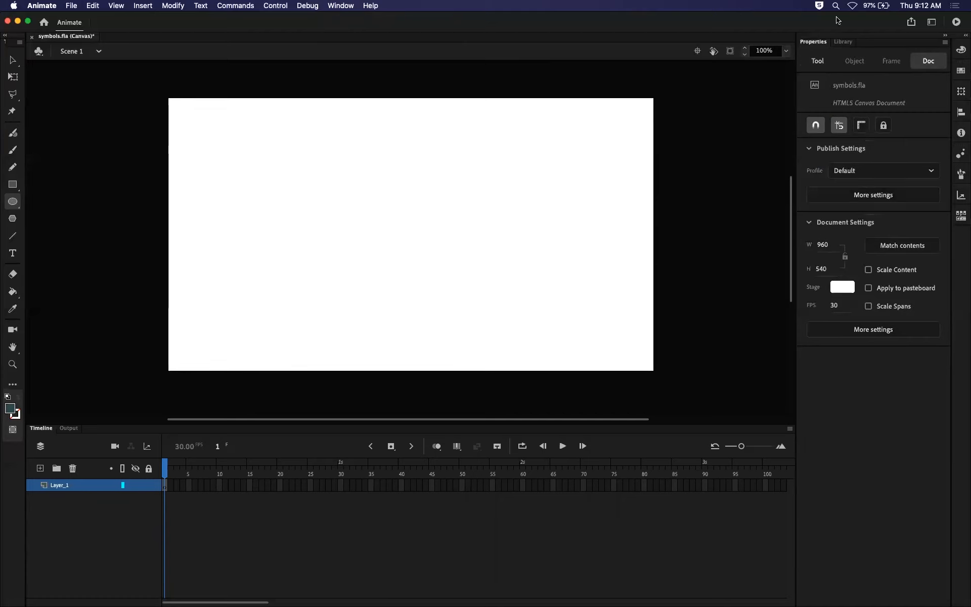
pyautogui.click(818, 62)
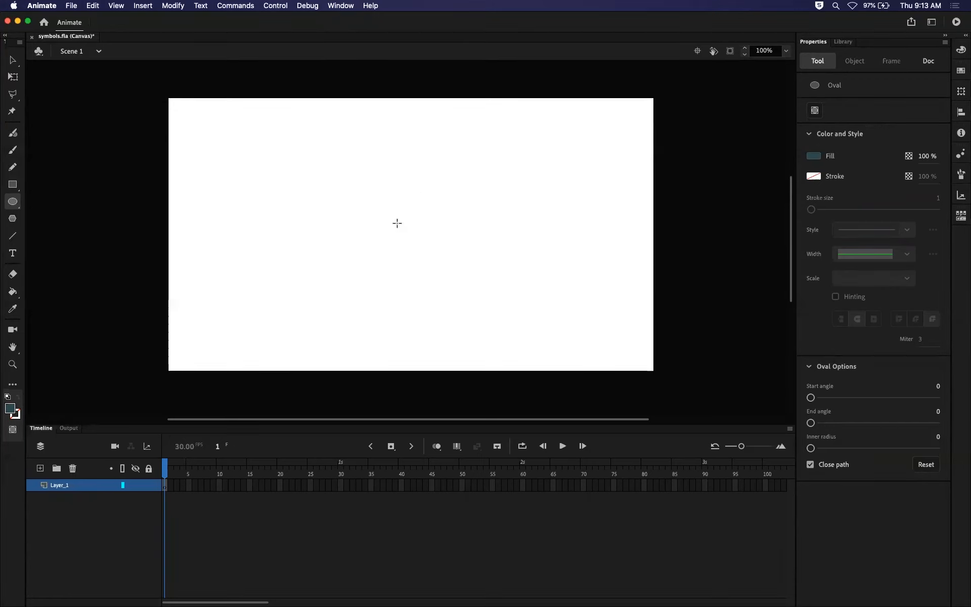
pyautogui.moveTo(301, 173); pyautogui.dragTo(450, 286)
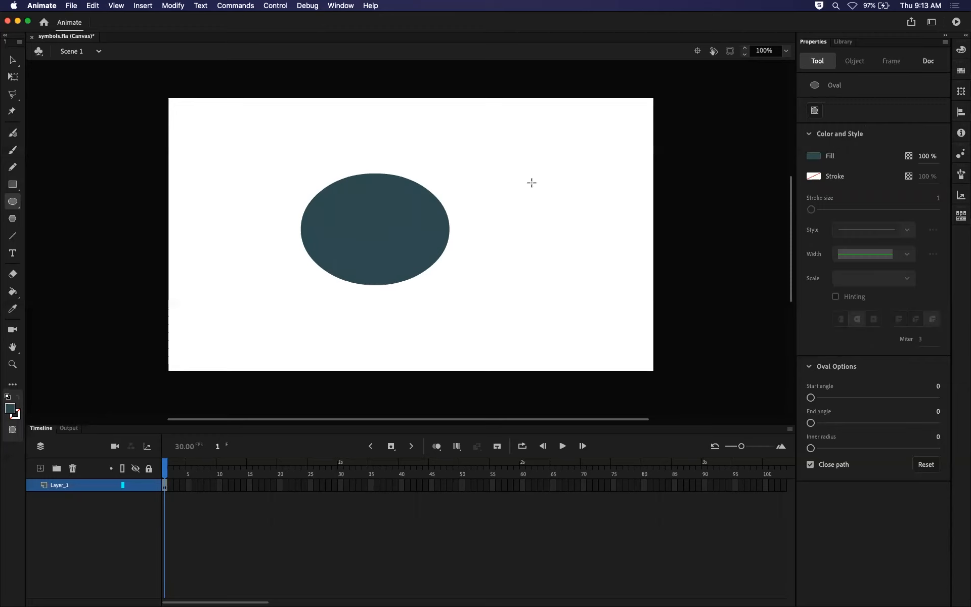
pyautogui.click(12, 62)
pyautogui.click(390, 229)
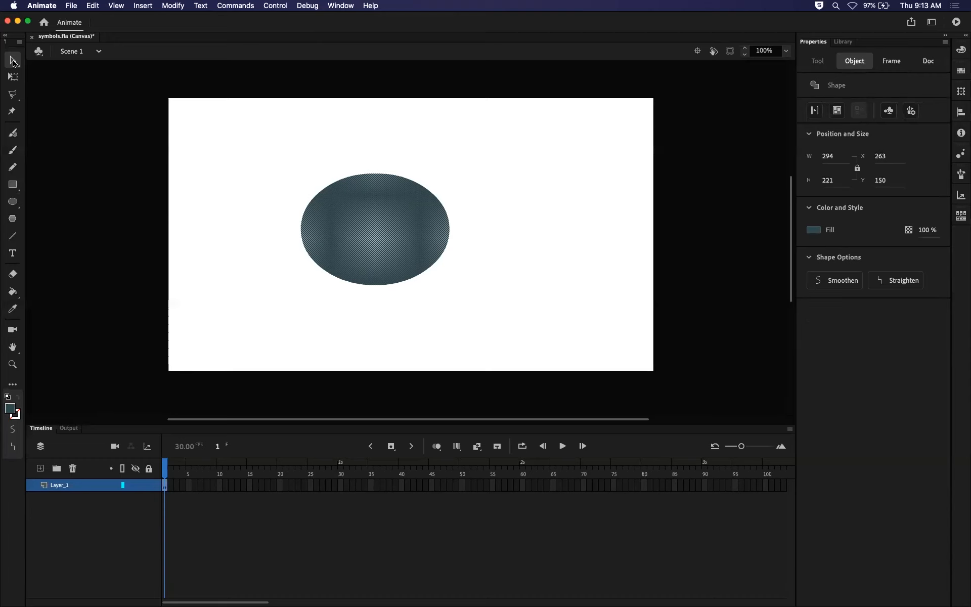
pyautogui.click(40, 79)
# Draw four more dark teal ovals of different proportions around the first one, some overlapping it or each other.
pyautogui.click(13, 201)
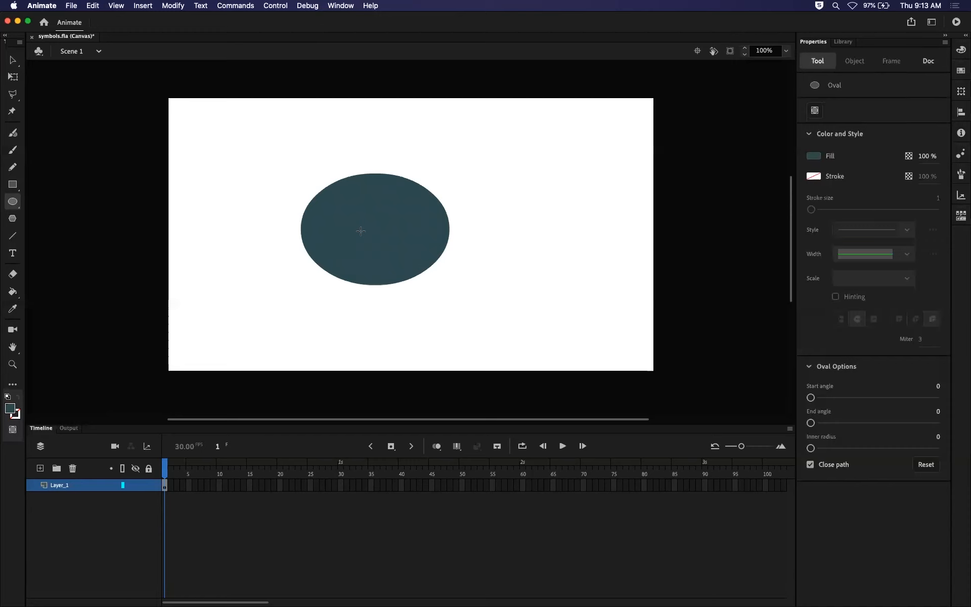
pyautogui.moveTo(257, 184); pyautogui.dragTo(320, 284)
pyautogui.moveTo(415, 269); pyautogui.dragTo(485, 299)
pyautogui.moveTo(467, 208); pyautogui.dragTo(563, 210)
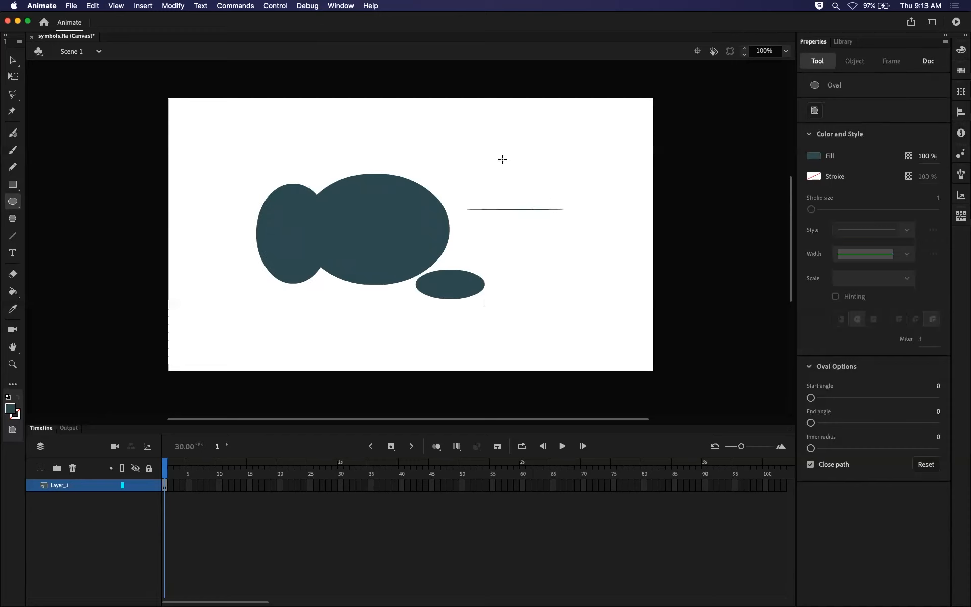
pyautogui.moveTo(474, 142); pyautogui.dragTo(496, 256)
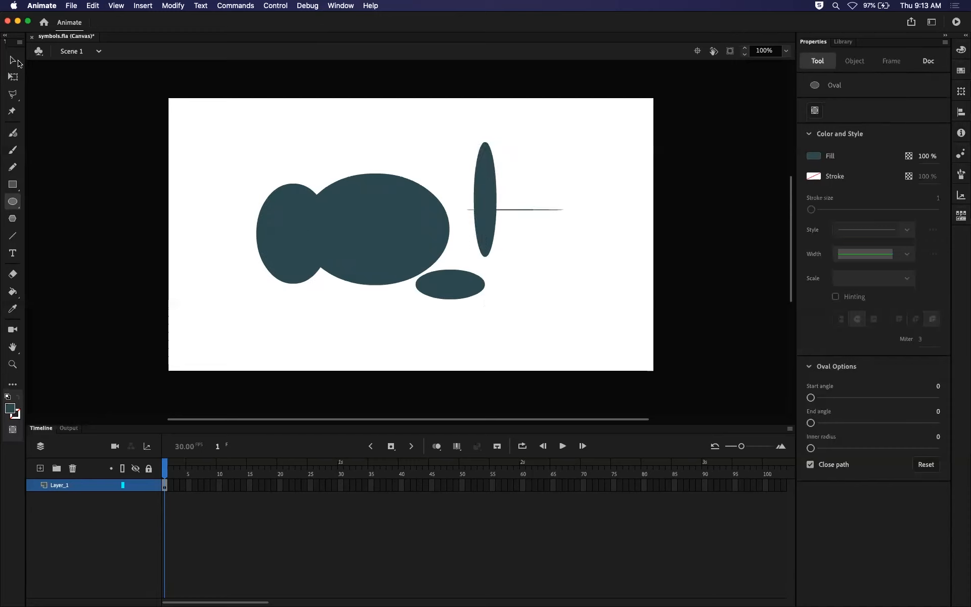
# Delete all the dark teal ovals from the stage.
pyautogui.click(11, 61)
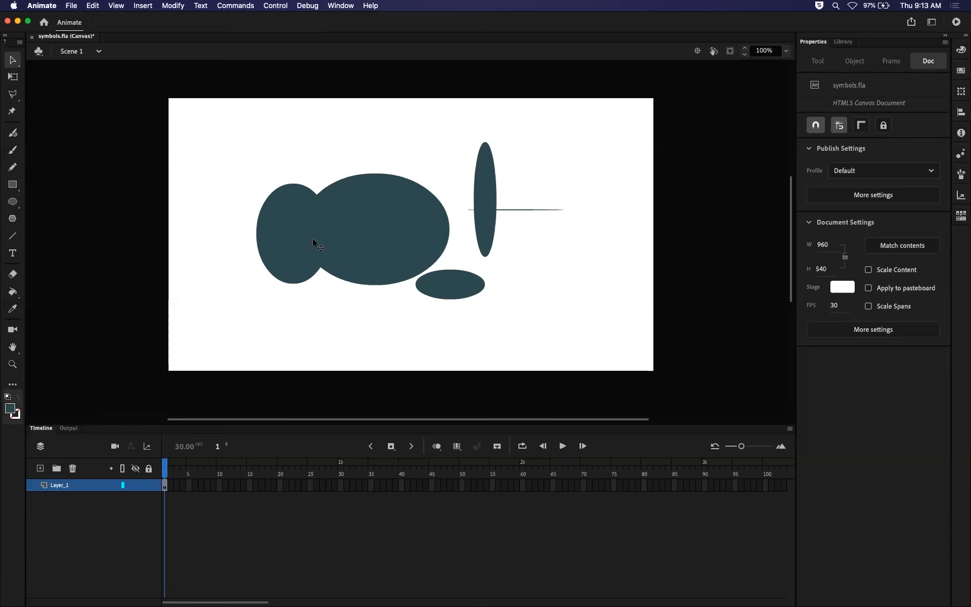
pyautogui.click(294, 241)
pyautogui.press('Delete')
pyautogui.click(422, 275)
pyautogui.press('Delete')
pyautogui.click(493, 225)
pyautogui.press('Delete')
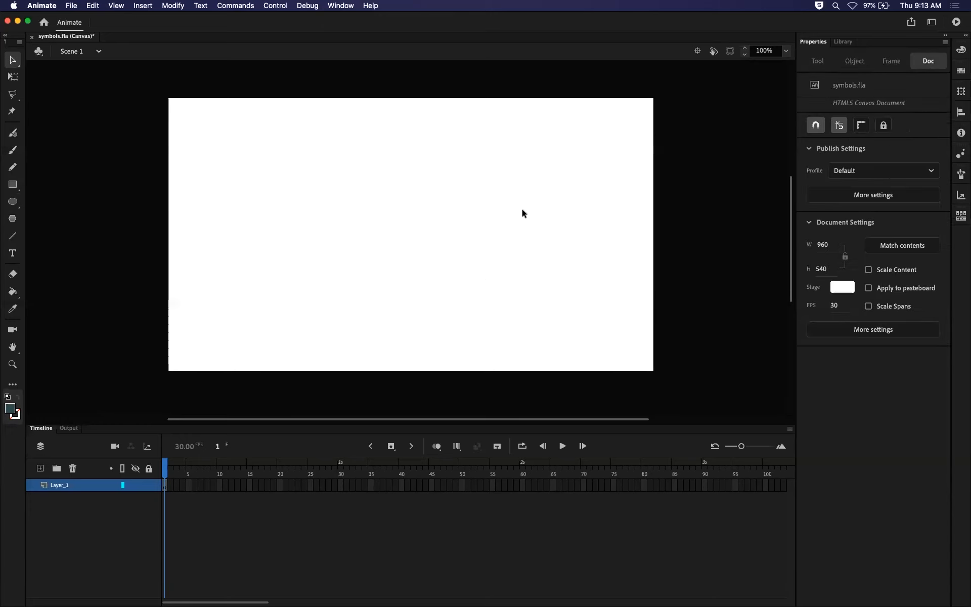
# Set the Oval tool's fill to bright blue and its stroke to yellow.
pyautogui.click(16, 203)
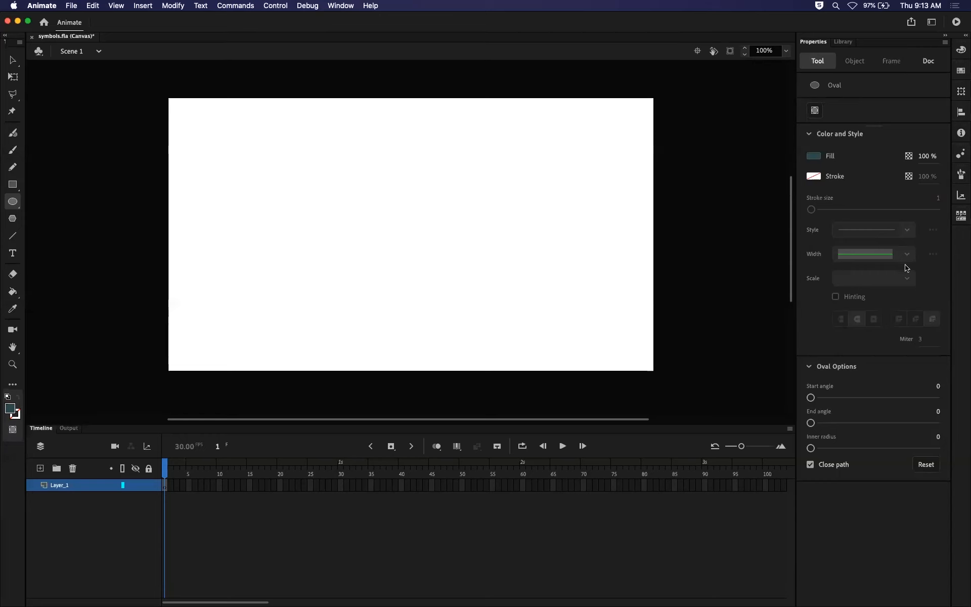
pyautogui.click(815, 160)
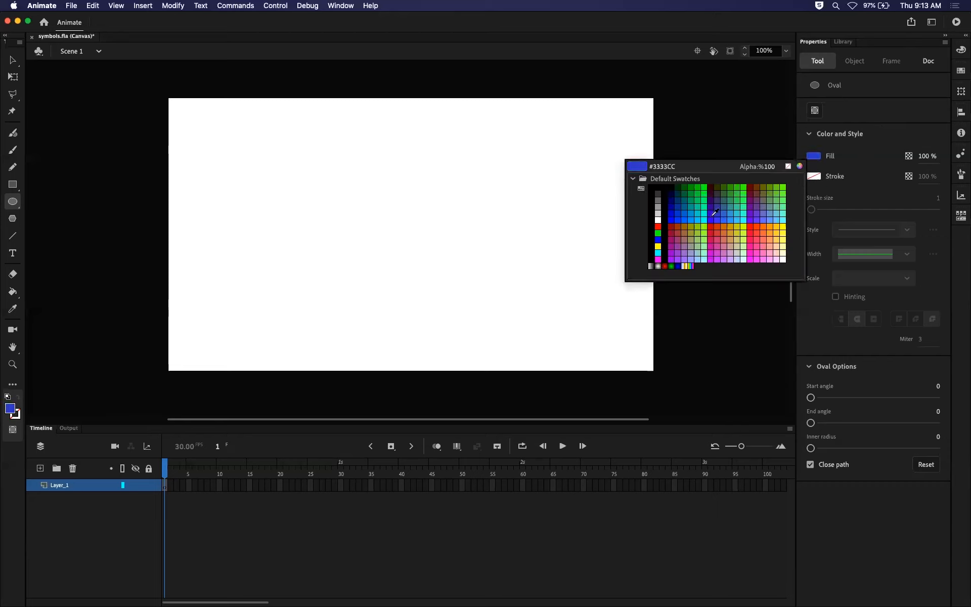
pyautogui.click(671, 220)
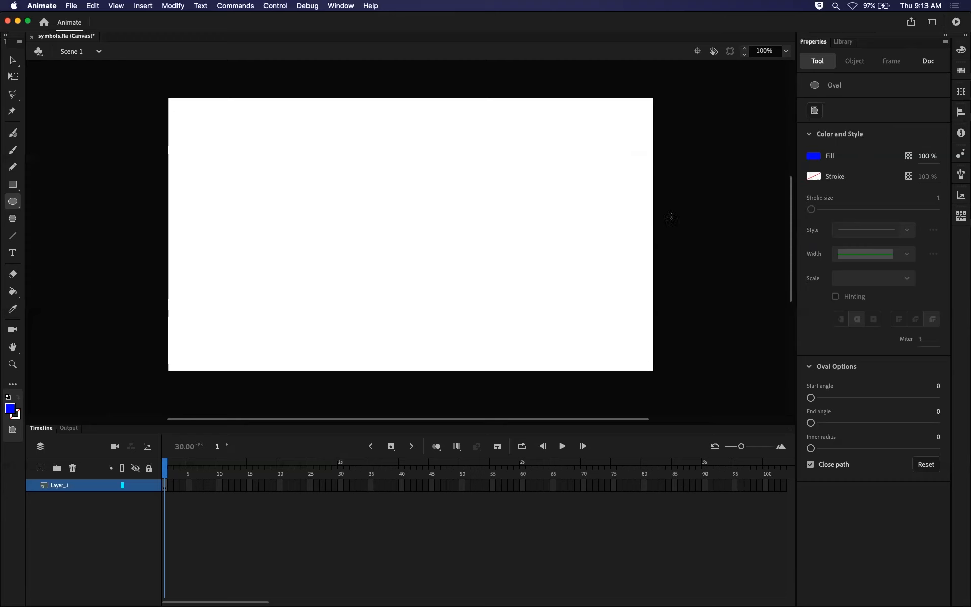
pyautogui.click(813, 177)
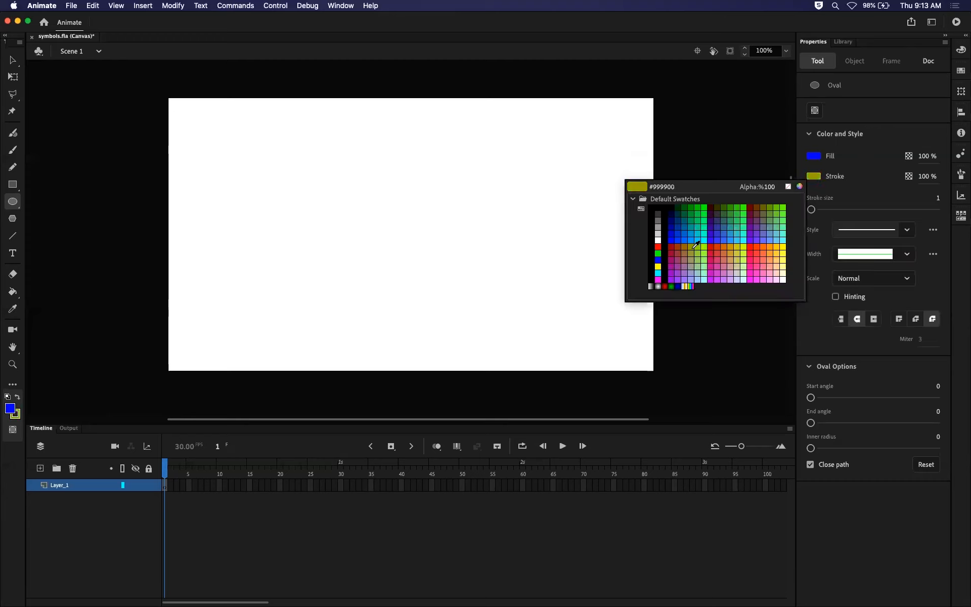
pyautogui.click(658, 265)
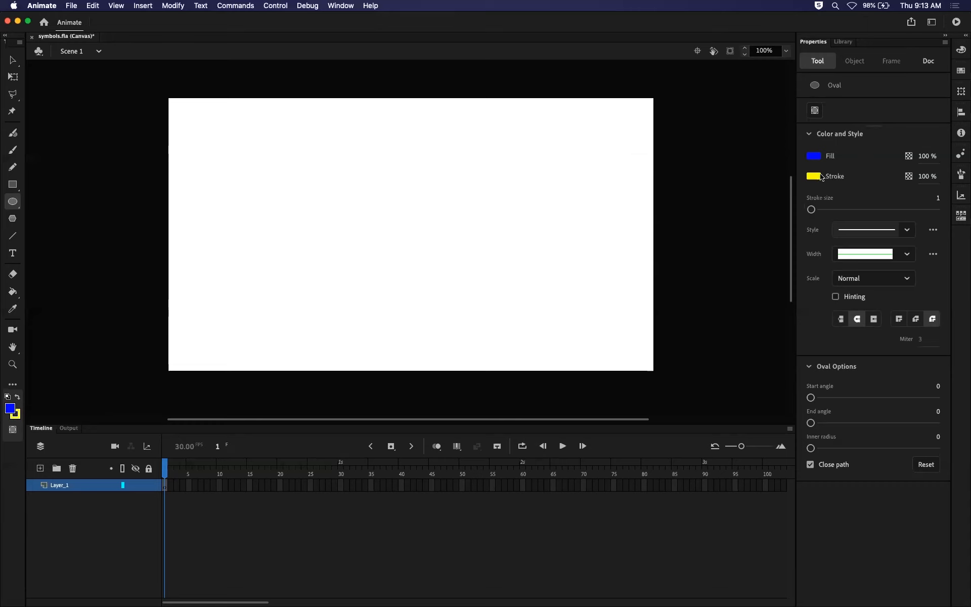
# Replace a thin-stroked trial oval with a blue oval about 283 by 268 px near the stage centre, using a stroke size of 20.
pyautogui.moveTo(347, 184); pyautogui.dragTo(502, 315)
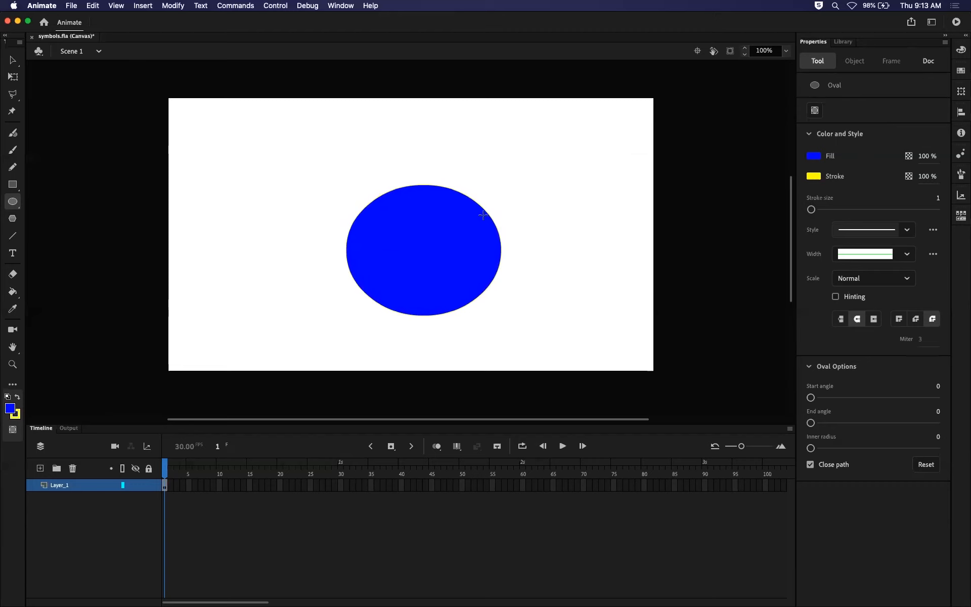
pyautogui.press('super+z')
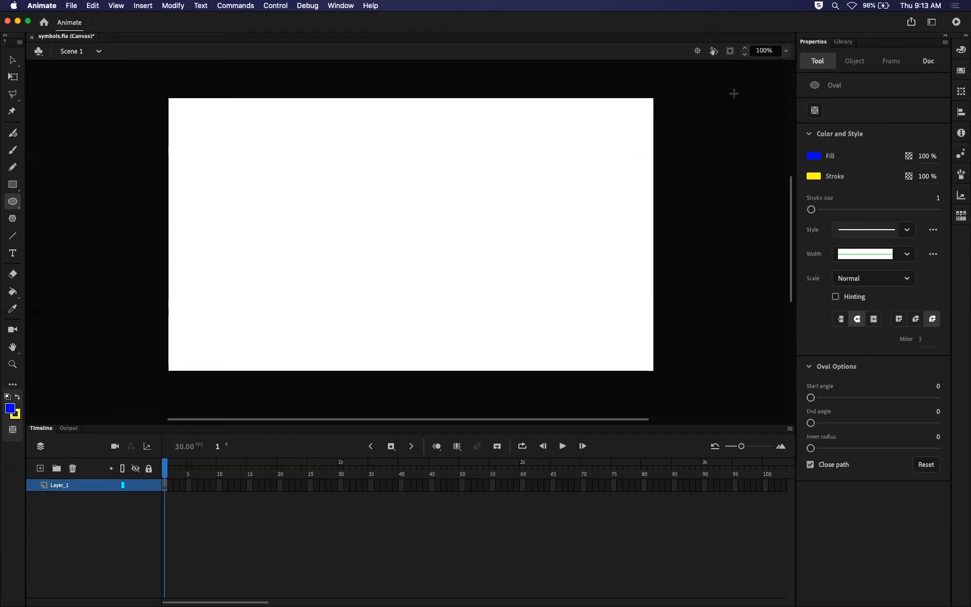
pyautogui.moveTo(812, 209); pyautogui.dragTo(823, 210)
pyautogui.moveTo(318, 148)
pyautogui.mouseDown()
pyautogui.moveTo(427, 234)
pyautogui.moveTo(460, 293)
pyautogui.moveTo(470, 292)
pyautogui.mouseUp()
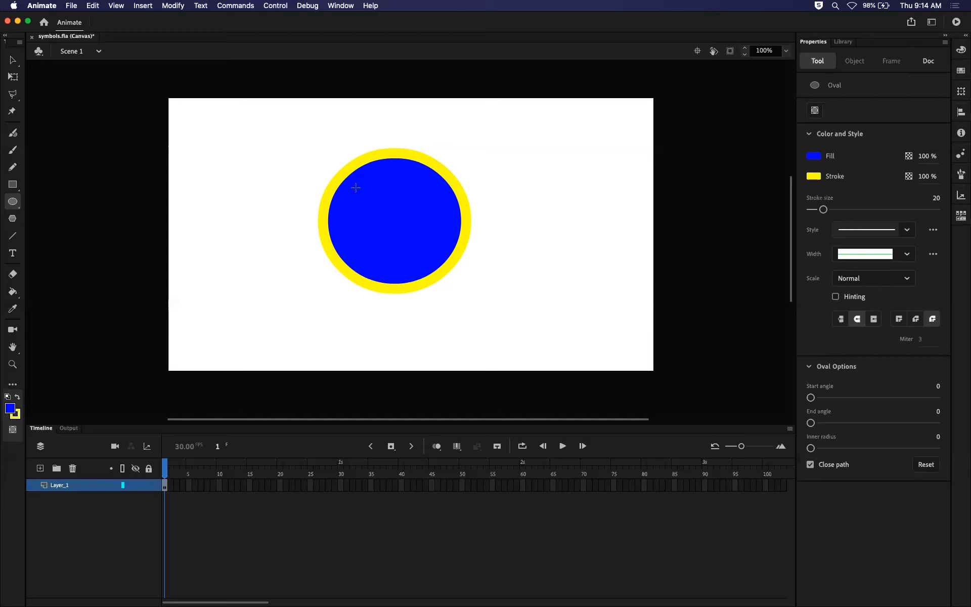
# Try scaling the oval's blue fill up to about 1399 by 872 px with Free Transform, and undo it.
pyautogui.press('q')
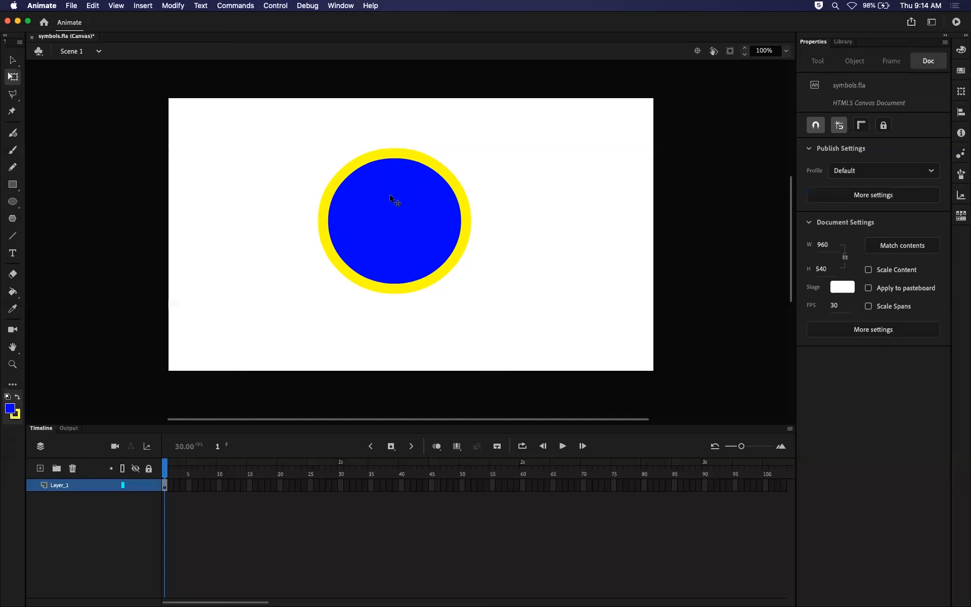
pyautogui.click(395, 201)
pyautogui.moveTo(465, 151); pyautogui.dragTo(747, 7)
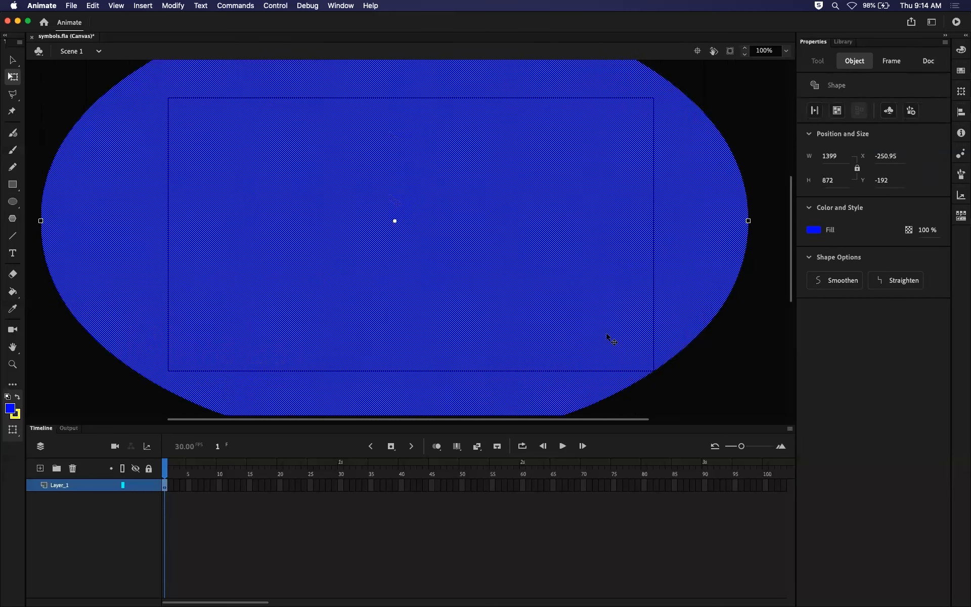
pyautogui.click(721, 356)
pyautogui.press('super+z')
pyautogui.press('super+z')
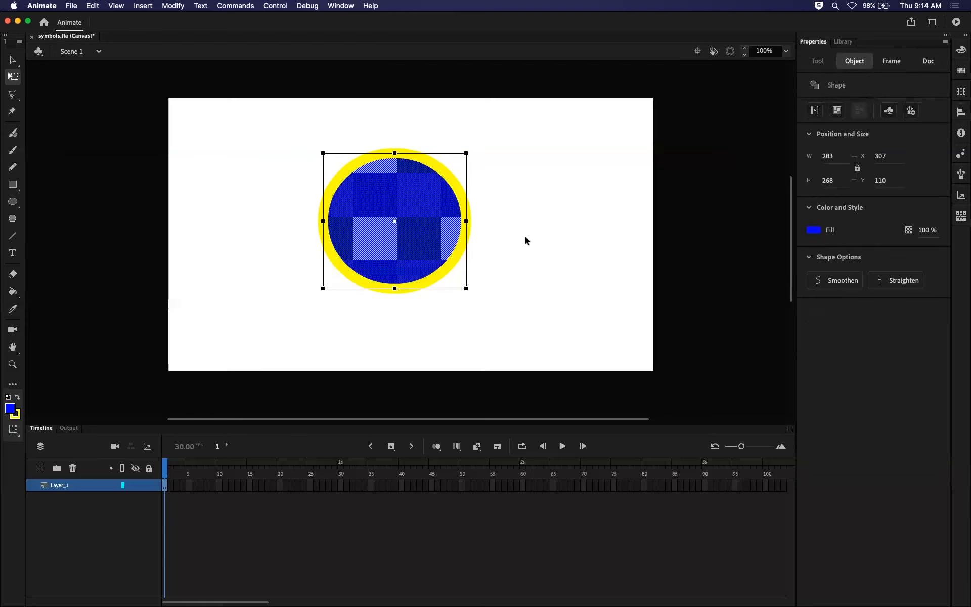
# Select the oval's yellow outline and blue fill separately, and deselect everything.
pyautogui.click(516, 248)
pyautogui.click(455, 188)
pyautogui.click(424, 210)
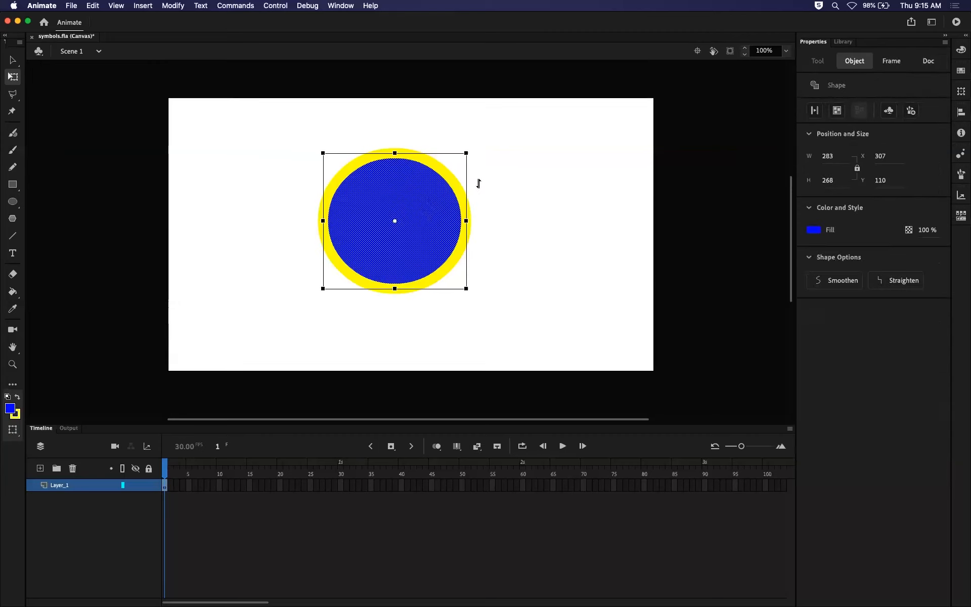
pyautogui.click(581, 193)
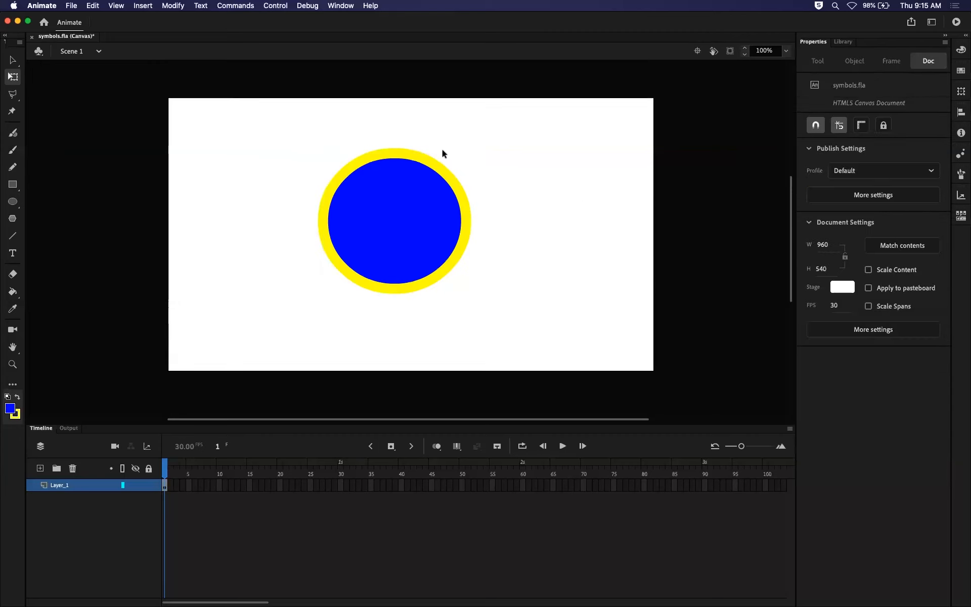
# Draw trial blue ovals with yellow outlines to the right of the existing oval, and undo them.
pyautogui.click(13, 202)
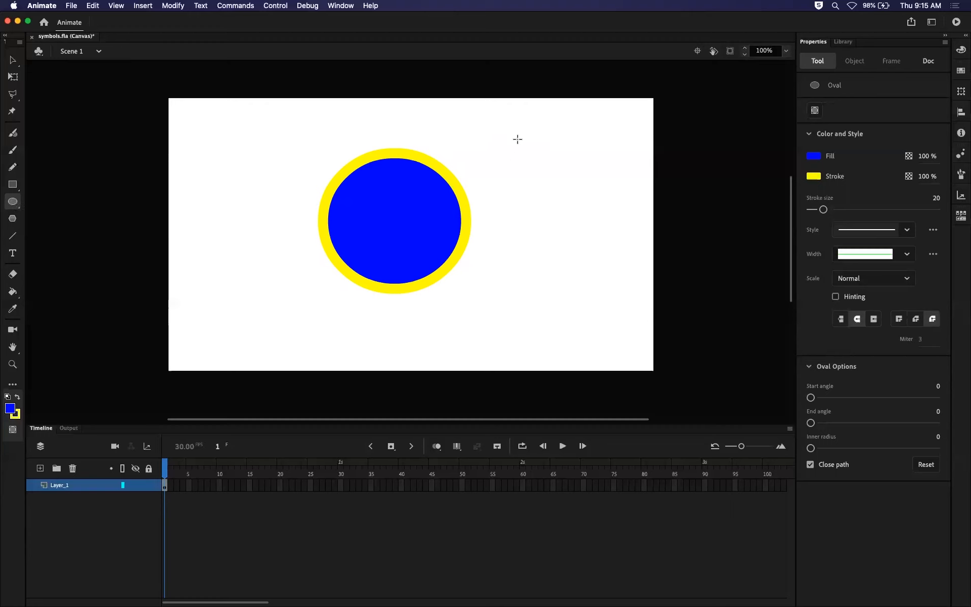
pyautogui.moveTo(518, 139)
pyautogui.mouseDown()
pyautogui.moveTo(564, 227)
pyautogui.moveTo(639, 284)
pyautogui.moveTo(509, 285)
pyautogui.moveTo(494, 275)
pyautogui.moveTo(601, 351)
pyautogui.moveTo(605, 336)
pyautogui.moveTo(520, 287)
pyautogui.moveTo(503, 223)
pyautogui.moveTo(583, 271)
pyautogui.moveTo(533, 223)
pyautogui.moveTo(551, 232)
pyautogui.mouseUp()
pyautogui.moveTo(486, 123); pyautogui.dragTo(599, 261)
pyautogui.moveTo(491, 296)
pyautogui.mouseDown()
pyautogui.moveTo(611, 366)
pyautogui.moveTo(548, 305)
pyautogui.mouseUp()
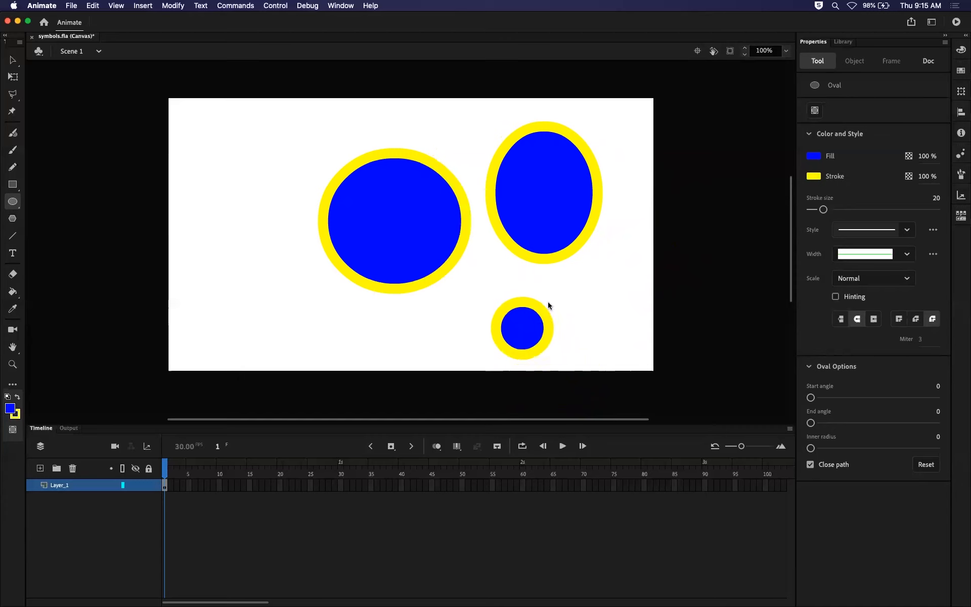
pyautogui.press('super+z')
pyautogui.press('super+z')
pyautogui.press('super+z')
# Draw a blue rectangle with a yellow outline to the right of the oval, and undo it.
pyautogui.click(13, 184)
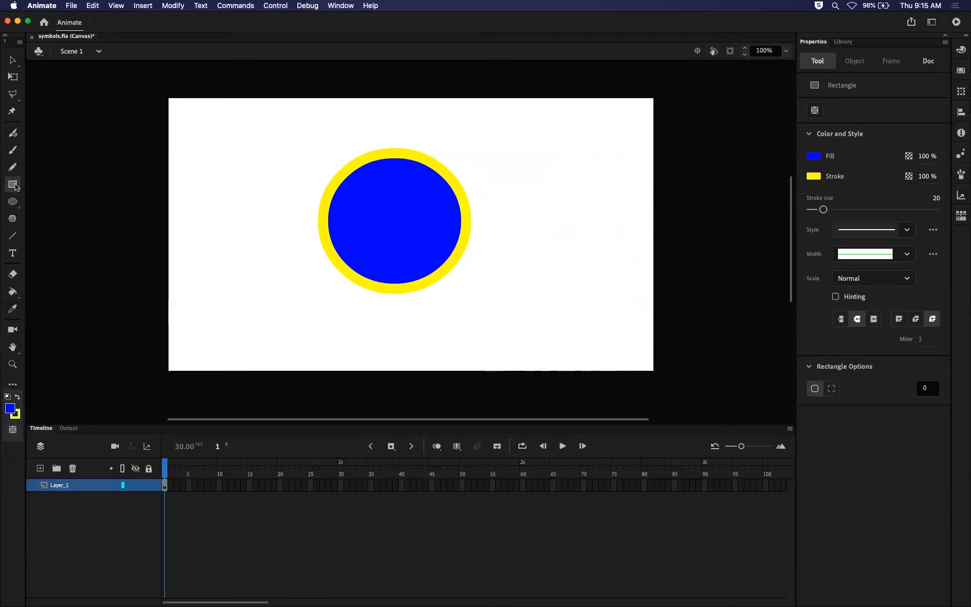
pyautogui.moveTo(498, 153)
pyautogui.mouseDown()
pyautogui.moveTo(560, 357)
pyautogui.moveTo(622, 341)
pyautogui.moveTo(609, 360)
pyautogui.moveTo(557, 356)
pyautogui.moveTo(572, 342)
pyautogui.moveTo(526, 283)
pyautogui.moveTo(664, 360)
pyautogui.moveTo(552, 268)
pyautogui.moveTo(637, 342)
pyautogui.moveTo(568, 273)
pyautogui.moveTo(663, 336)
pyautogui.moveTo(597, 256)
pyautogui.moveTo(608, 277)
pyautogui.mouseUp()
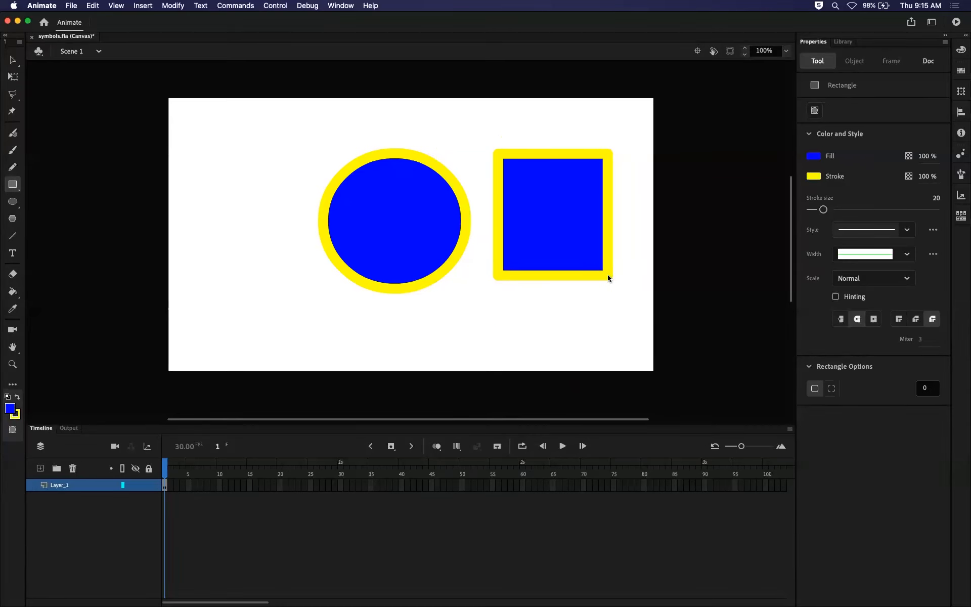
pyautogui.press('super+z')
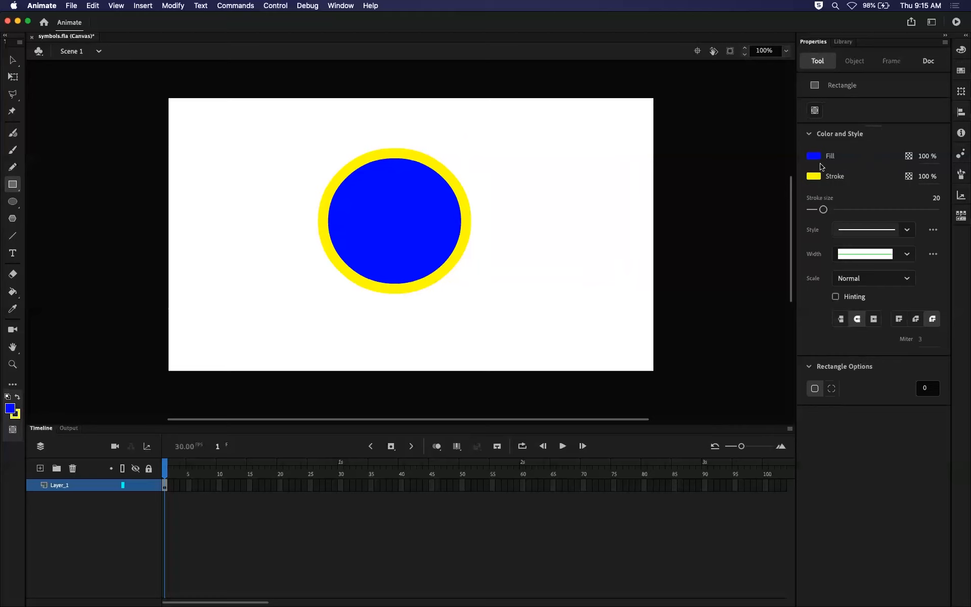
# Look through the stroke style and scale choices offered for the Rectangle tool.
pyautogui.click(906, 229)
pyautogui.click(905, 229)
pyautogui.click(908, 281)
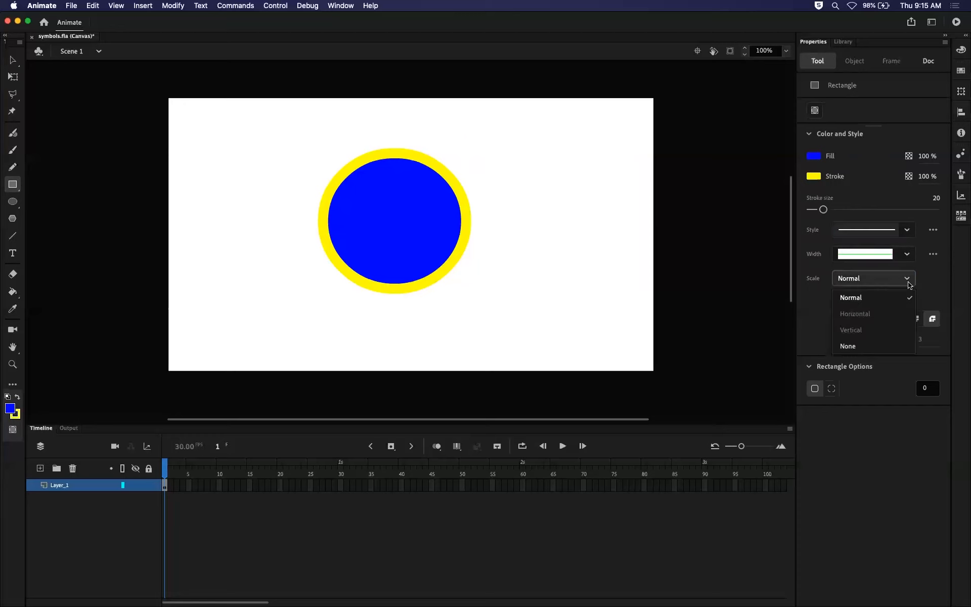
pyautogui.click(908, 284)
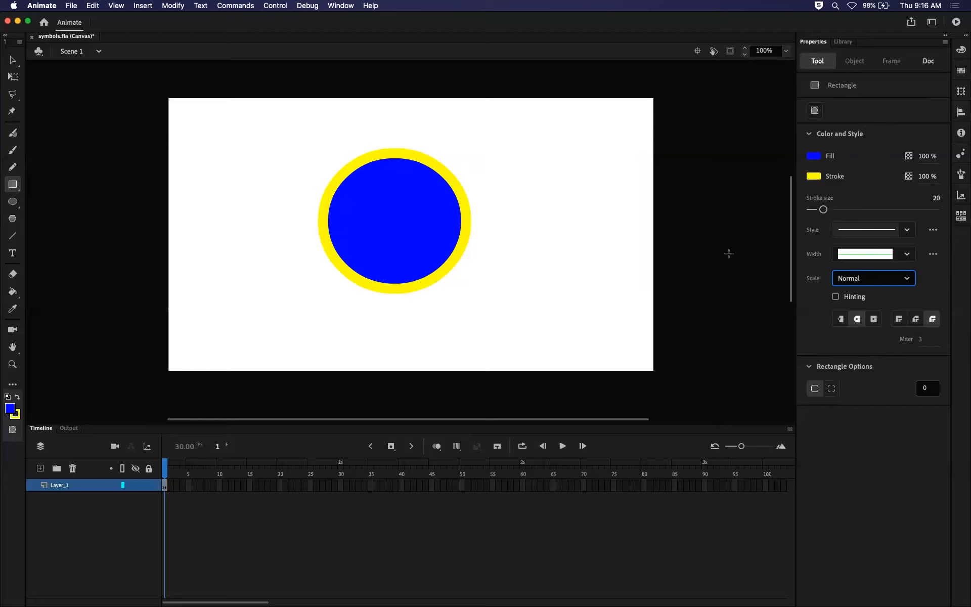
# Switch to the Oval tool and collapse and expand its Oval Options and Color and Style sections.
pyautogui.click(12, 203)
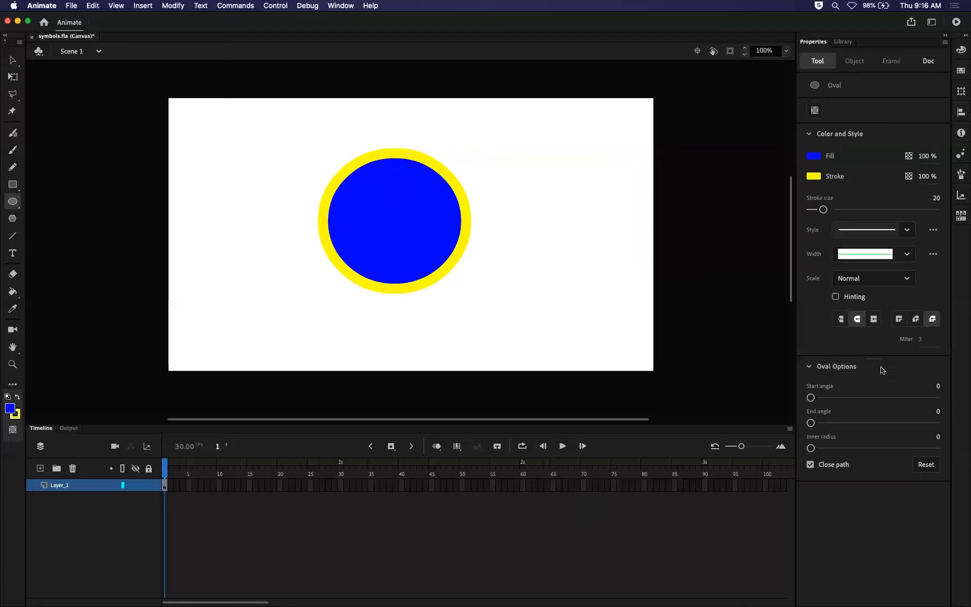
pyautogui.click(809, 367)
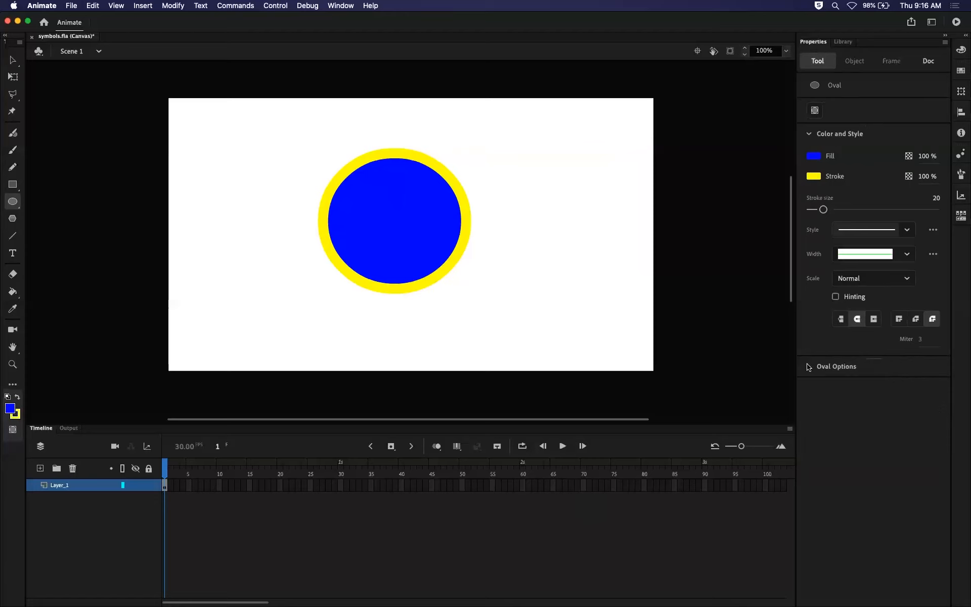
pyautogui.click(809, 135)
pyautogui.click(809, 136)
pyautogui.click(808, 367)
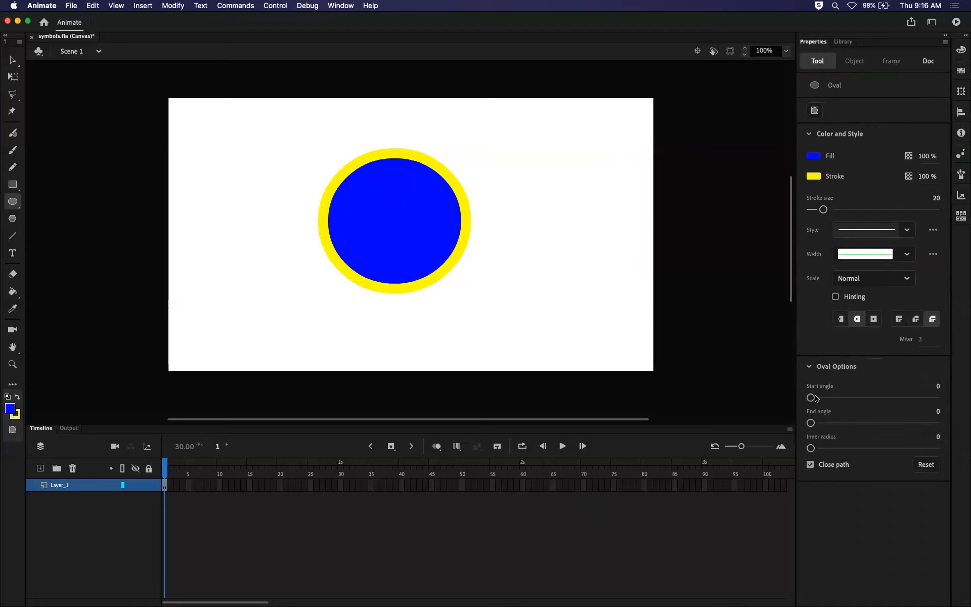
# Draw a trial oval with a start angle of 45 beside the existing one, undo it, and reset the angle to 0.
pyautogui.moveTo(810, 397)
pyautogui.mouseDown()
pyautogui.moveTo(842, 397)
pyautogui.moveTo(826, 398)
pyautogui.mouseUp()
pyautogui.moveTo(518, 163); pyautogui.dragTo(637, 260)
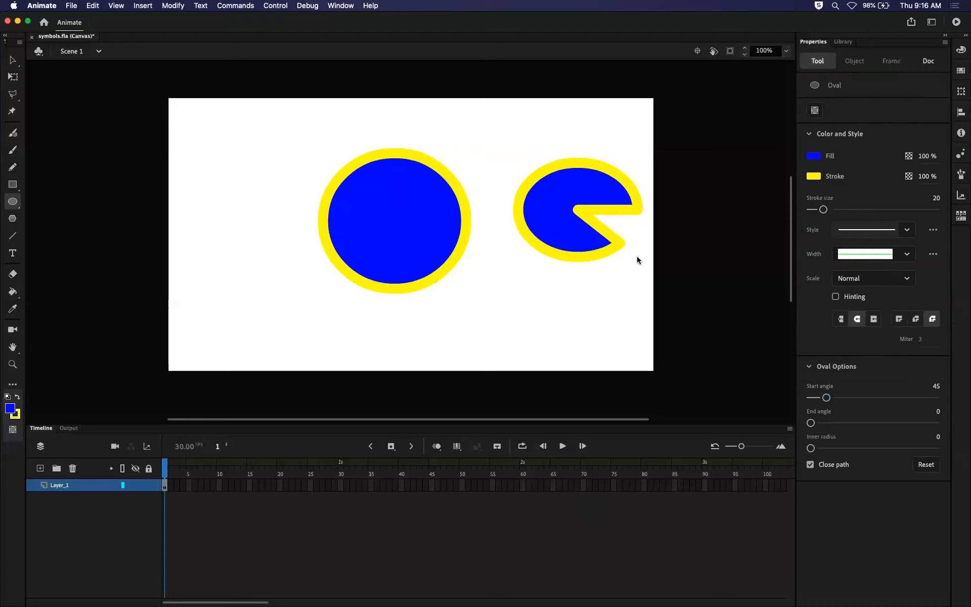
pyautogui.press('super+z')
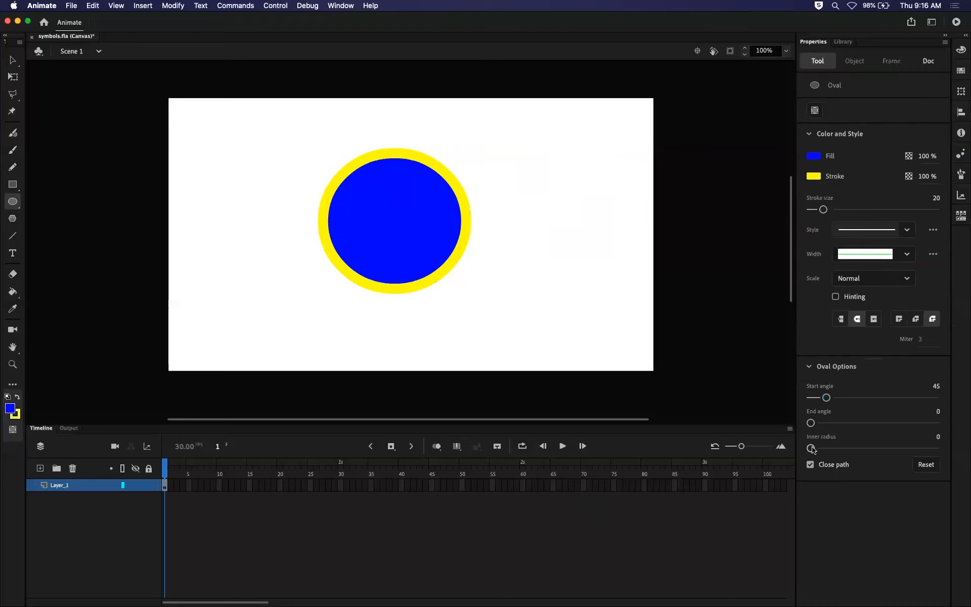
pyautogui.moveTo(826, 398); pyautogui.dragTo(795, 400)
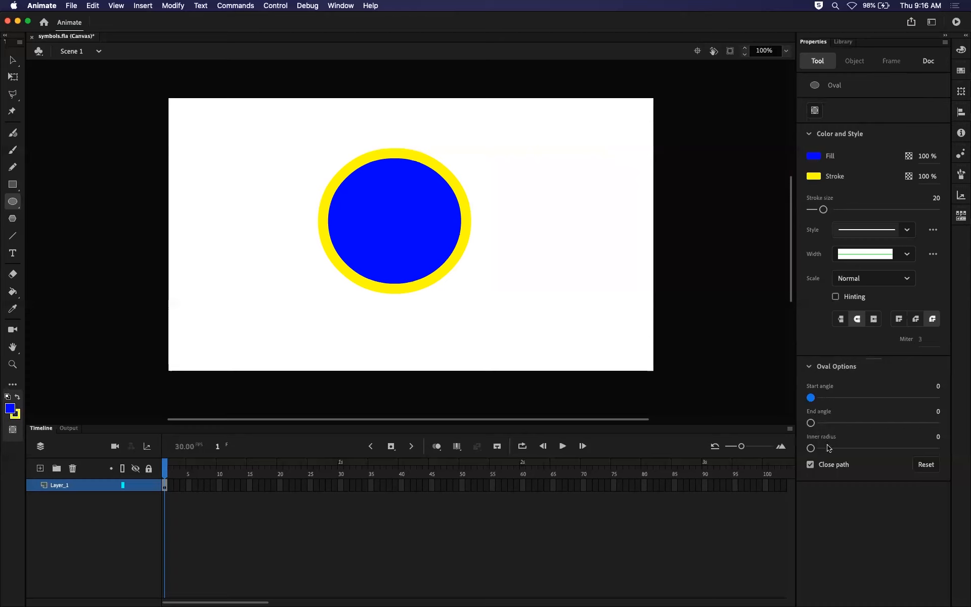
# Set the Oval tool's inner radius to 28, draw a trial ring to the right of the existing oval, and undo it.
pyautogui.moveTo(811, 448); pyautogui.dragTo(845, 449)
pyautogui.moveTo(503, 164)
pyautogui.mouseDown()
pyautogui.moveTo(553, 184)
pyautogui.moveTo(656, 253)
pyautogui.moveTo(636, 237)
pyautogui.mouseUp()
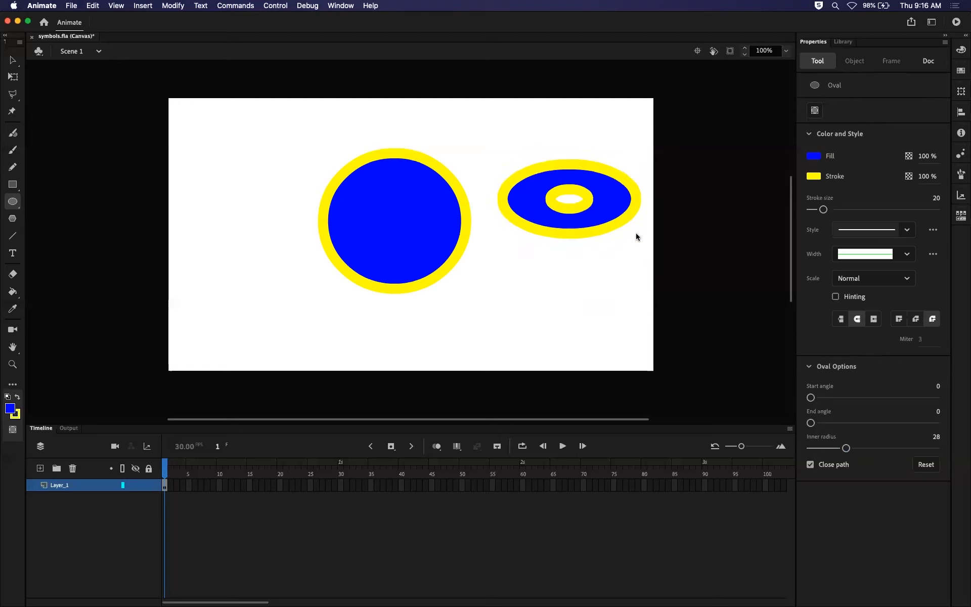
pyautogui.press('super+z')
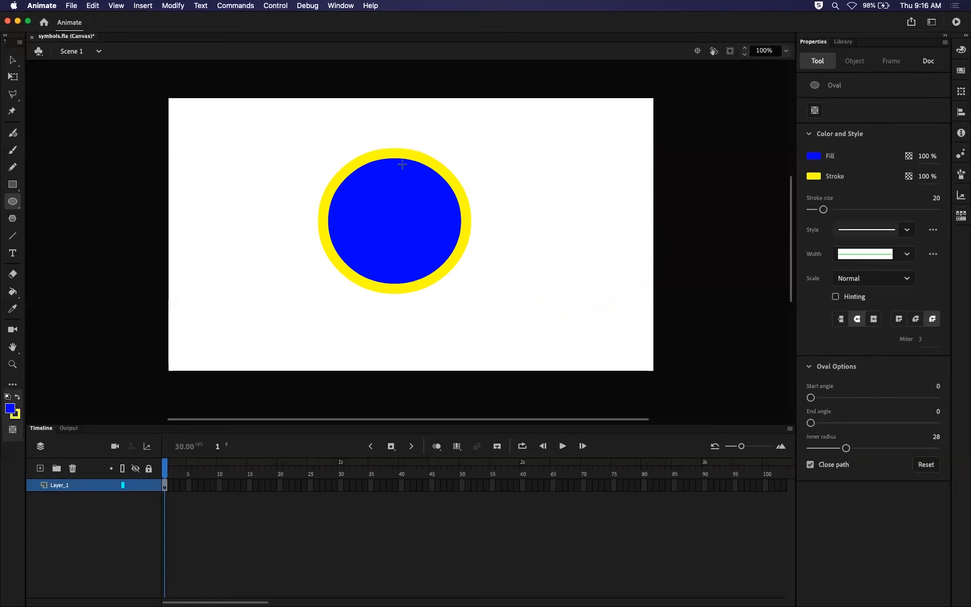
# Set the Oval tool's fill colour to green, and select the existing oval's blue fill.
pyautogui.click(814, 157)
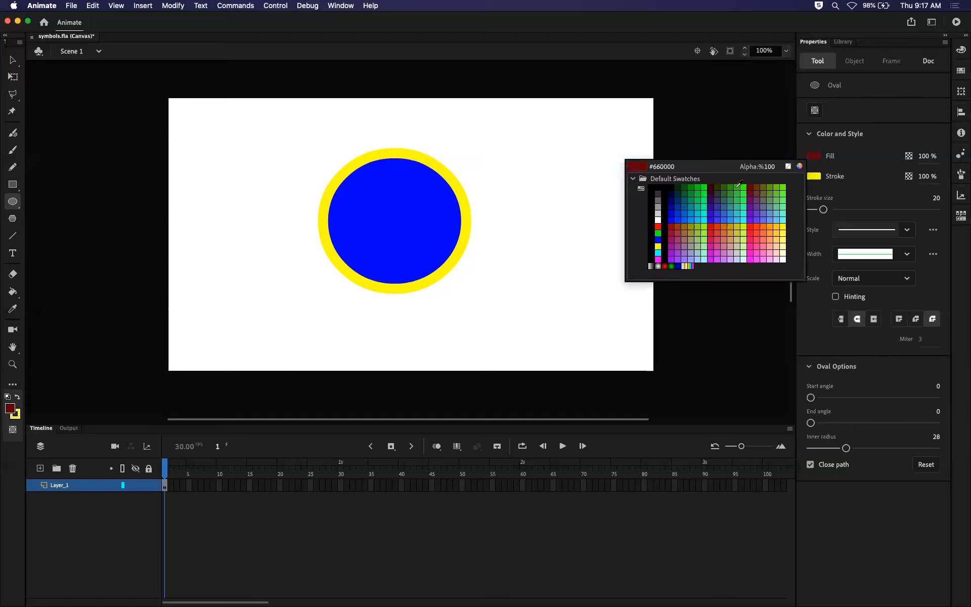
pyautogui.click(696, 202)
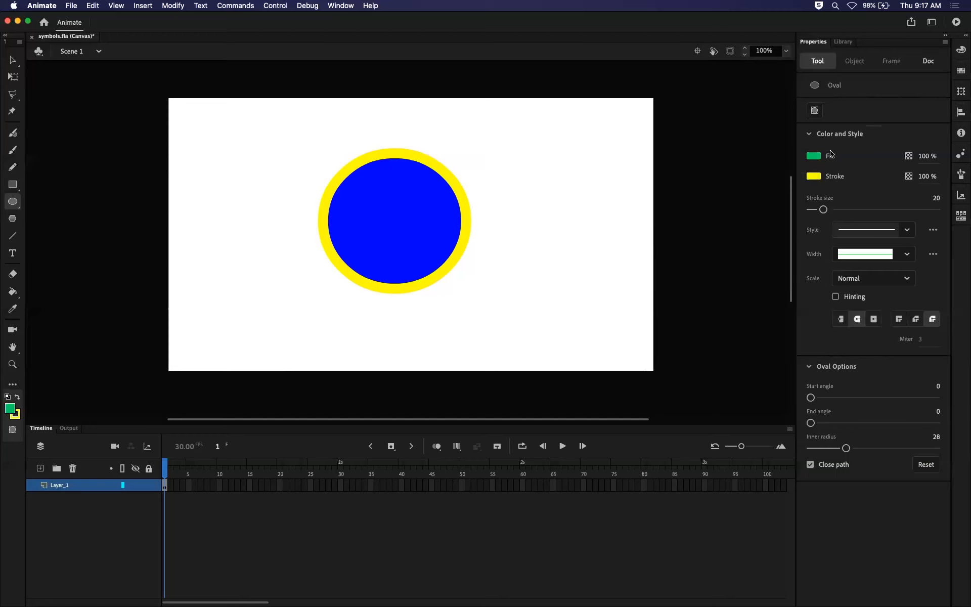
pyautogui.click(13, 62)
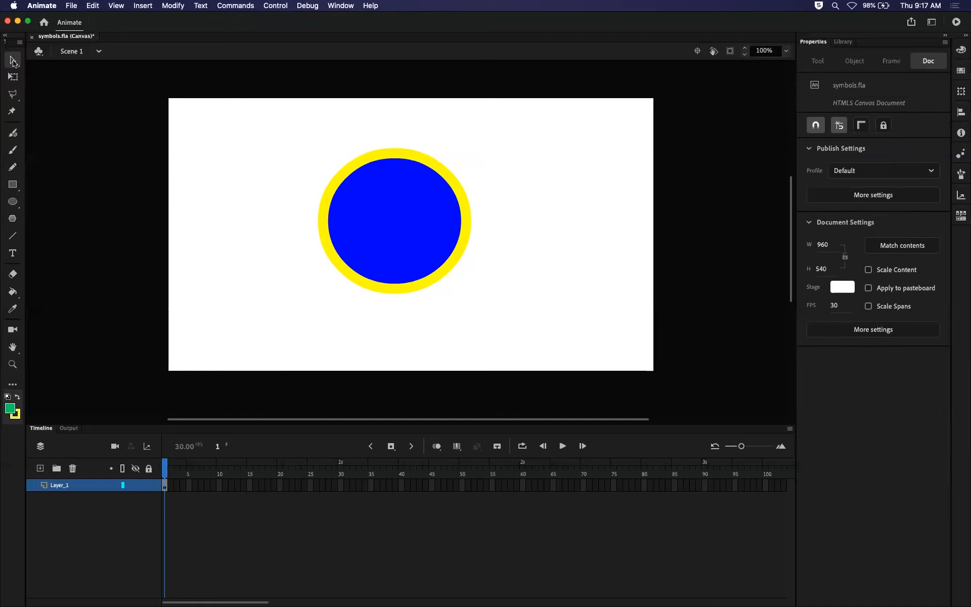
pyautogui.click(390, 205)
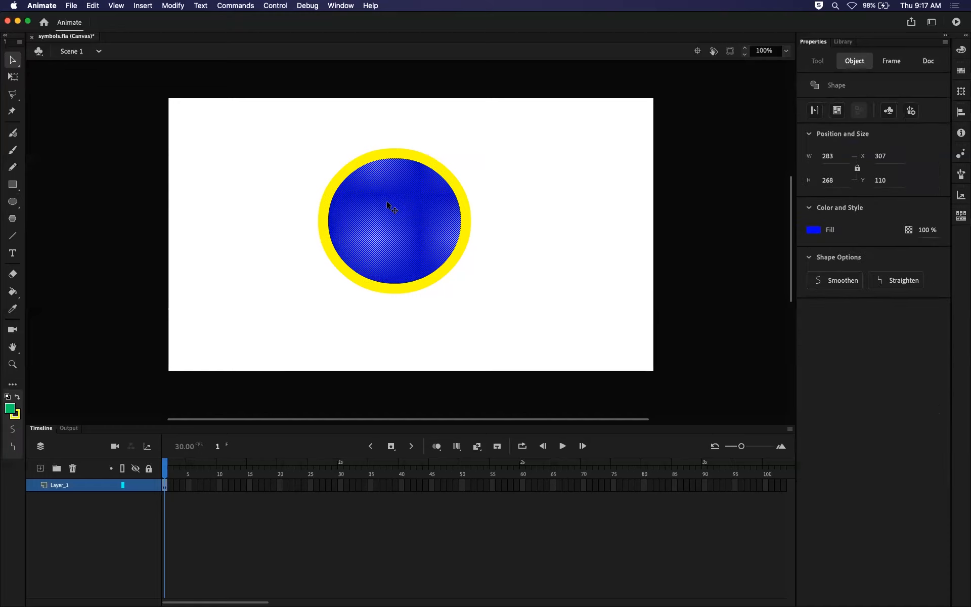
# Select the oval's yellow outline and blue fill in turn, select both together to view their object properties, and deselect them.
pyautogui.click(469, 215)
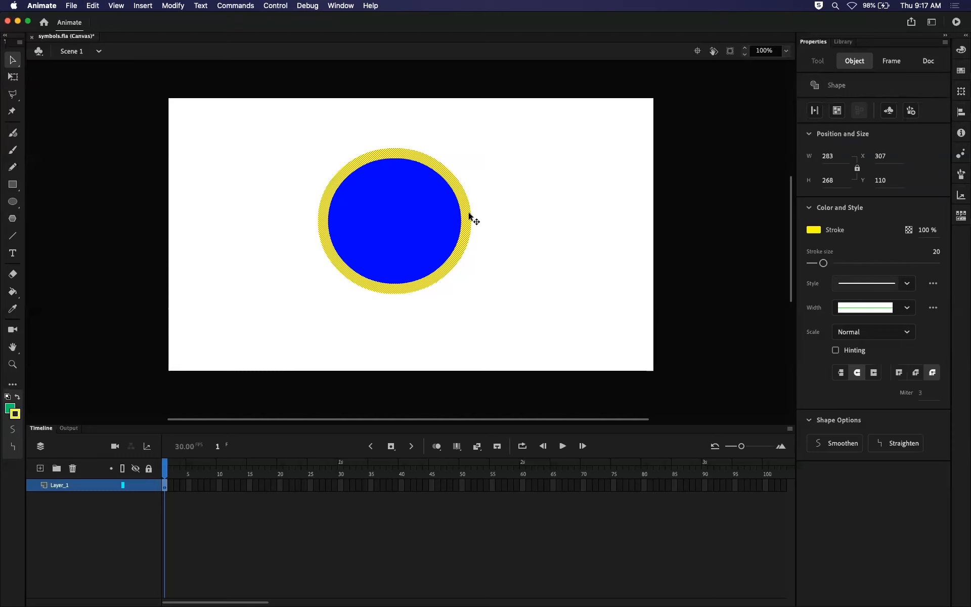
pyautogui.click(456, 153)
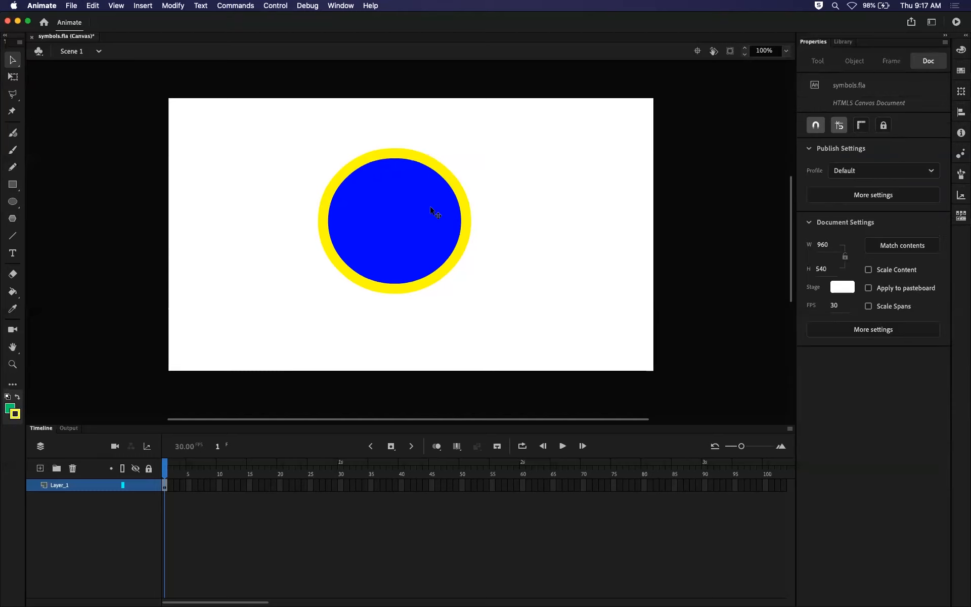
pyautogui.click(431, 208)
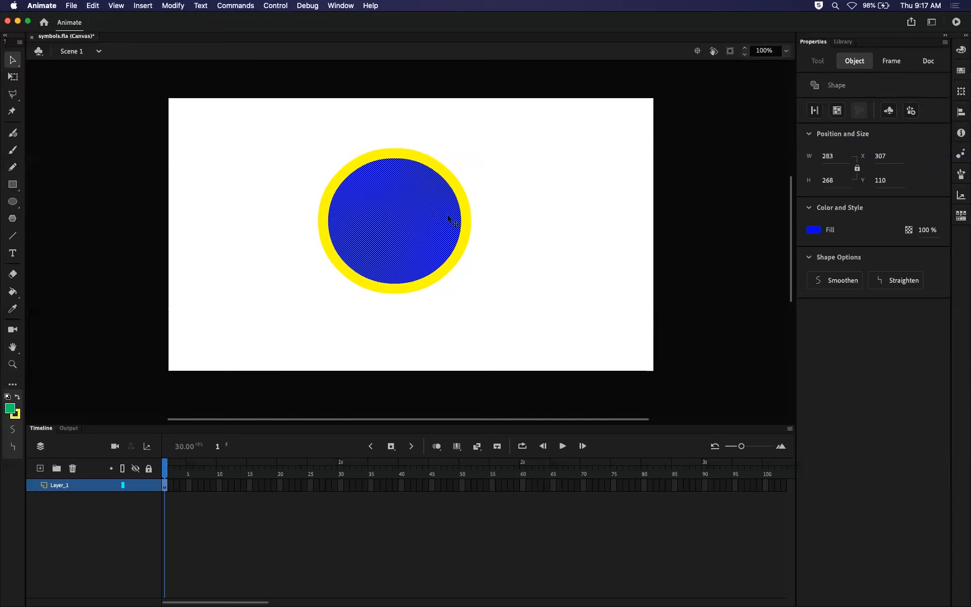
pyautogui.click(472, 216)
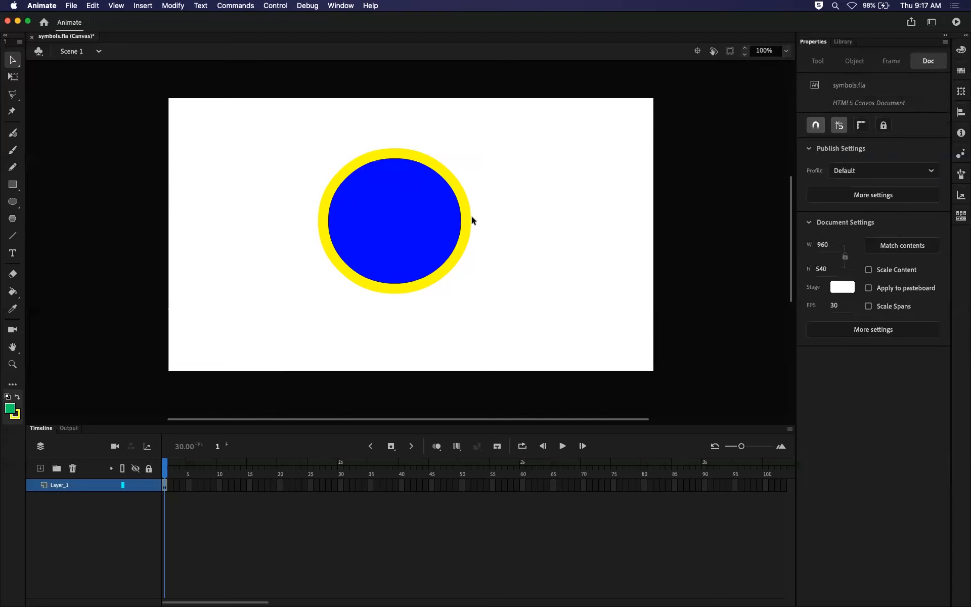
pyautogui.click(440, 232)
pyautogui.moveTo(273, 137)
pyautogui.mouseDown()
pyautogui.moveTo(578, 291)
pyautogui.moveTo(604, 333)
pyautogui.mouseUp()
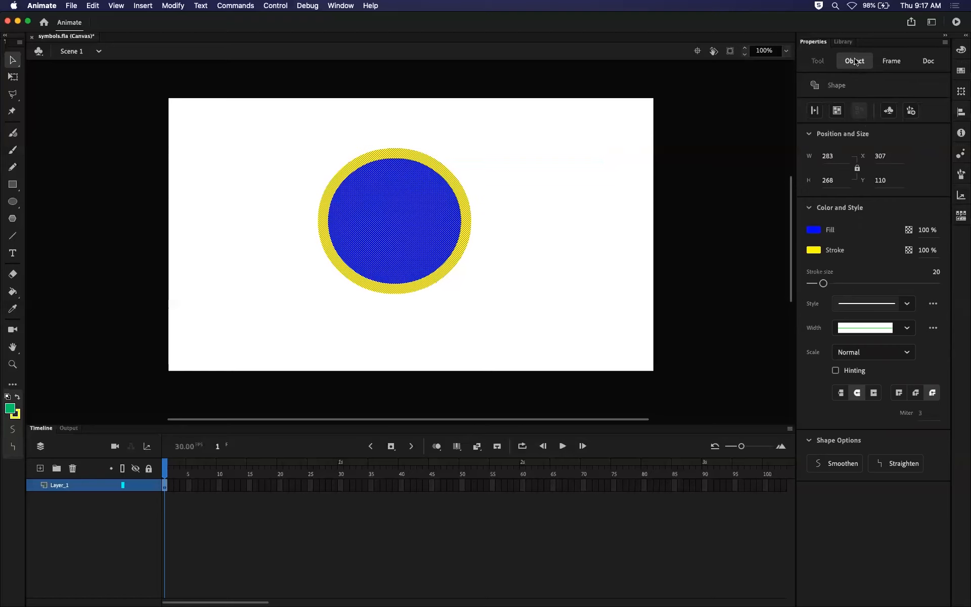
pyautogui.click(732, 189)
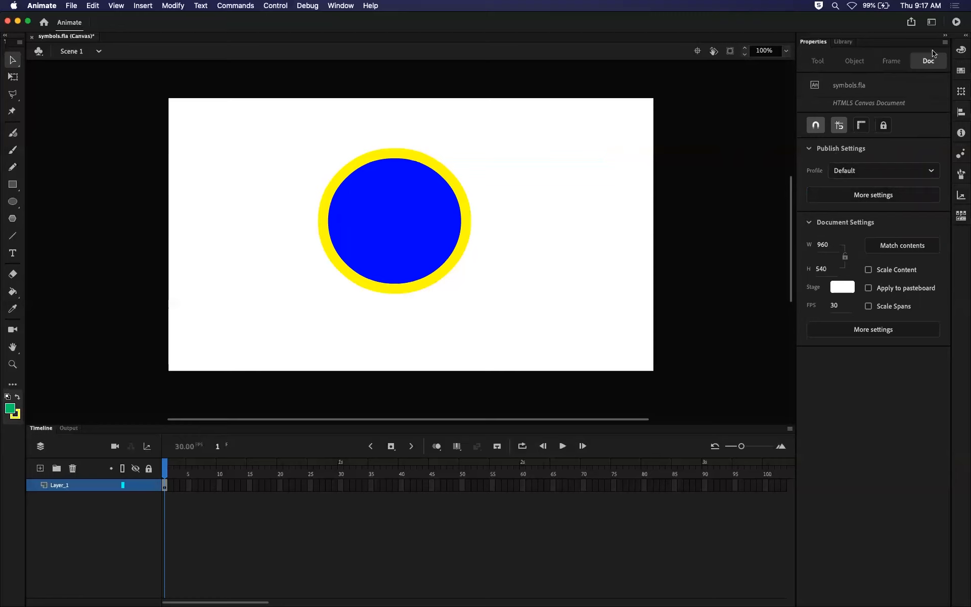
# Compare the Oval tool's properties with those of the existing oval's fill and outline, selecting each part individually.
pyautogui.click(15, 204)
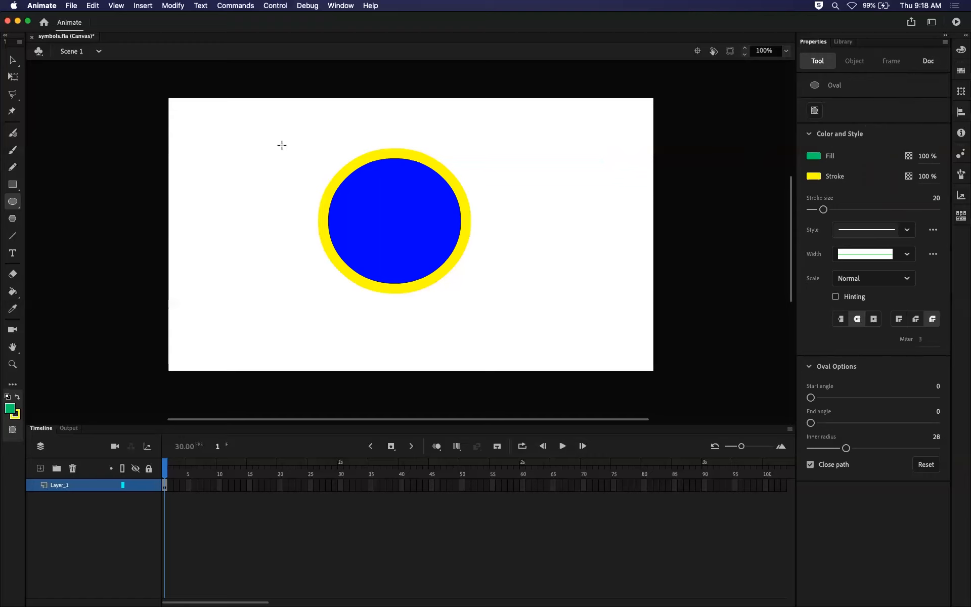
pyautogui.click(13, 60)
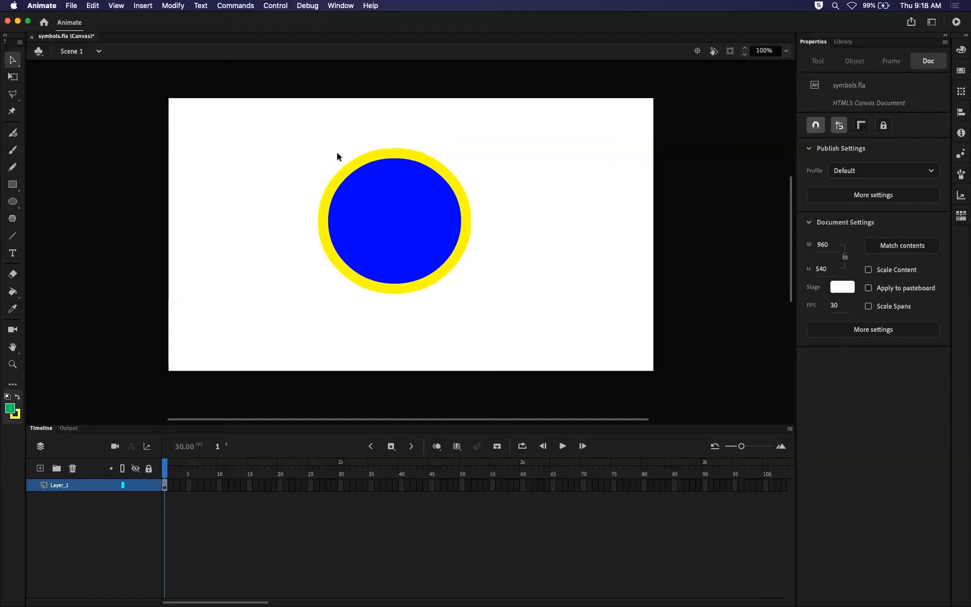
pyautogui.moveTo(337, 166)
pyautogui.mouseDown()
pyautogui.moveTo(393, 206)
pyautogui.moveTo(296, 153)
pyautogui.moveTo(392, 200)
pyautogui.moveTo(541, 316)
pyautogui.moveTo(559, 345)
pyautogui.mouseUp()
pyautogui.click(559, 345)
pyautogui.click(418, 206)
pyautogui.click(494, 183)
pyautogui.click(421, 226)
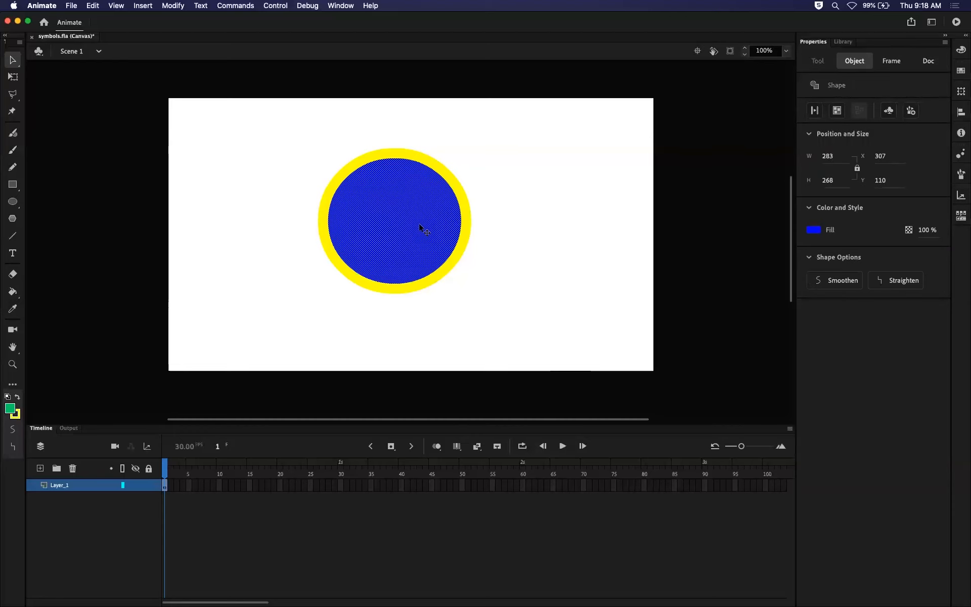
pyautogui.click(465, 217)
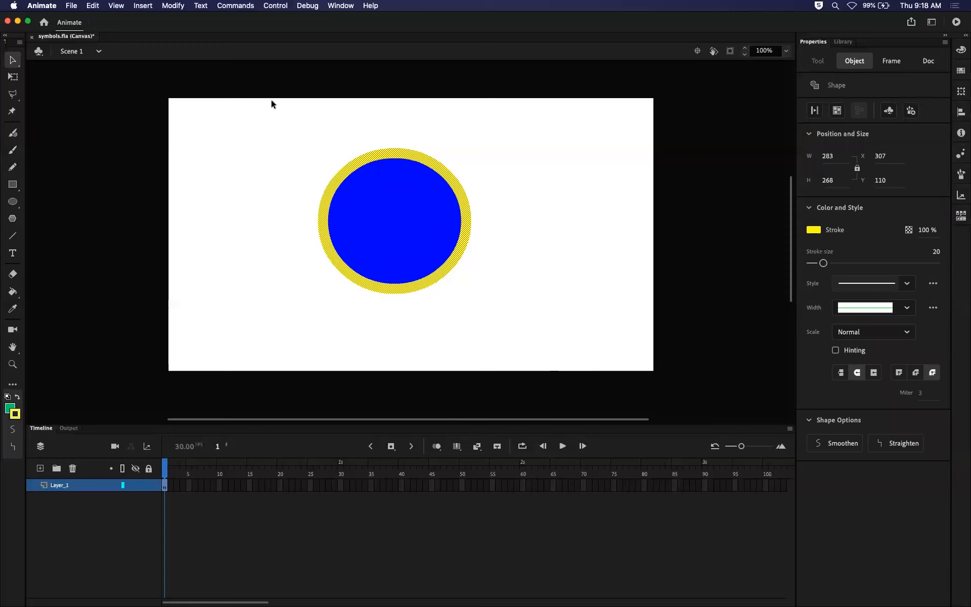
# Select the oval's fill and outline together, and view the object, document and Oval tool properties in turn.
pyautogui.moveTo(267, 117)
pyautogui.mouseDown()
pyautogui.moveTo(485, 217)
pyautogui.moveTo(607, 368)
pyautogui.mouseUp()
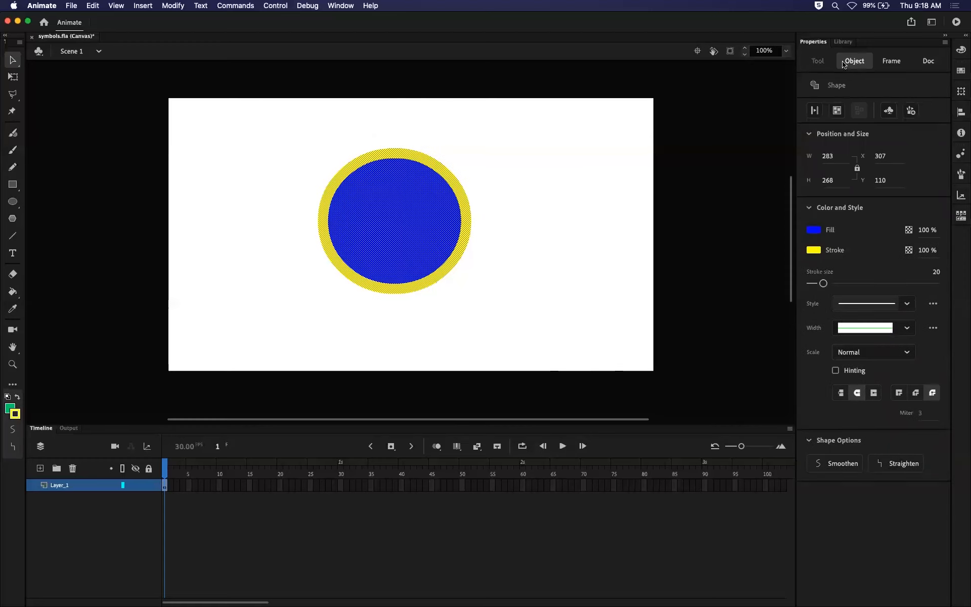
pyautogui.click(923, 63)
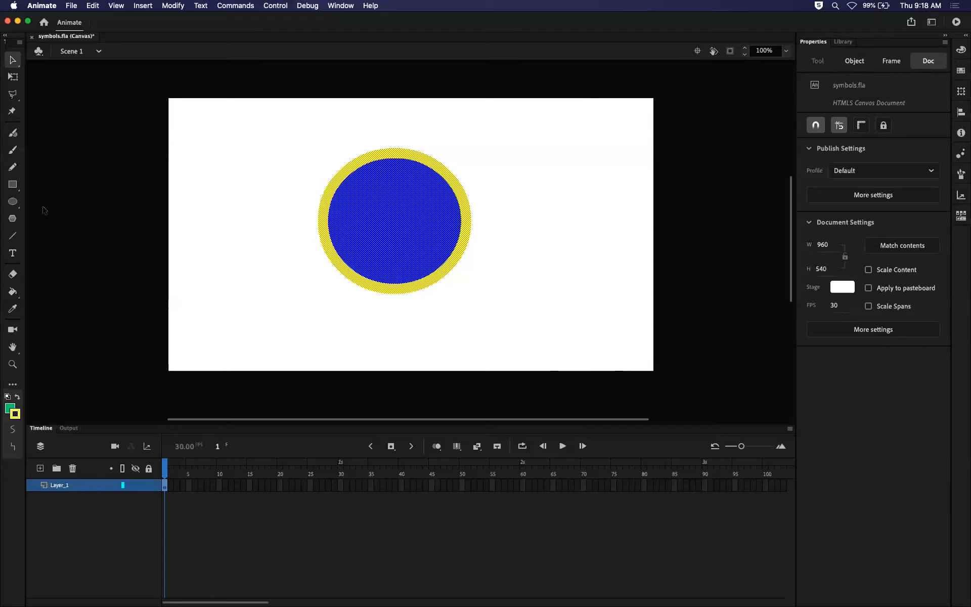
pyautogui.click(11, 203)
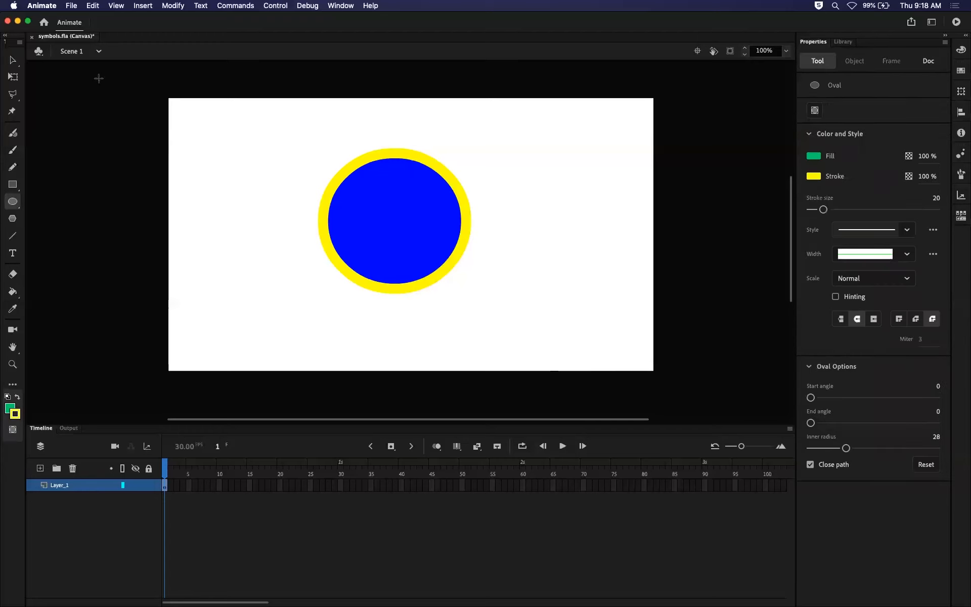
# Select the whole oval and change its fill colour to green #009966.
pyautogui.click(12, 60)
pyautogui.moveTo(272, 140)
pyautogui.mouseDown()
pyautogui.moveTo(548, 303)
pyautogui.moveTo(559, 346)
pyautogui.mouseUp()
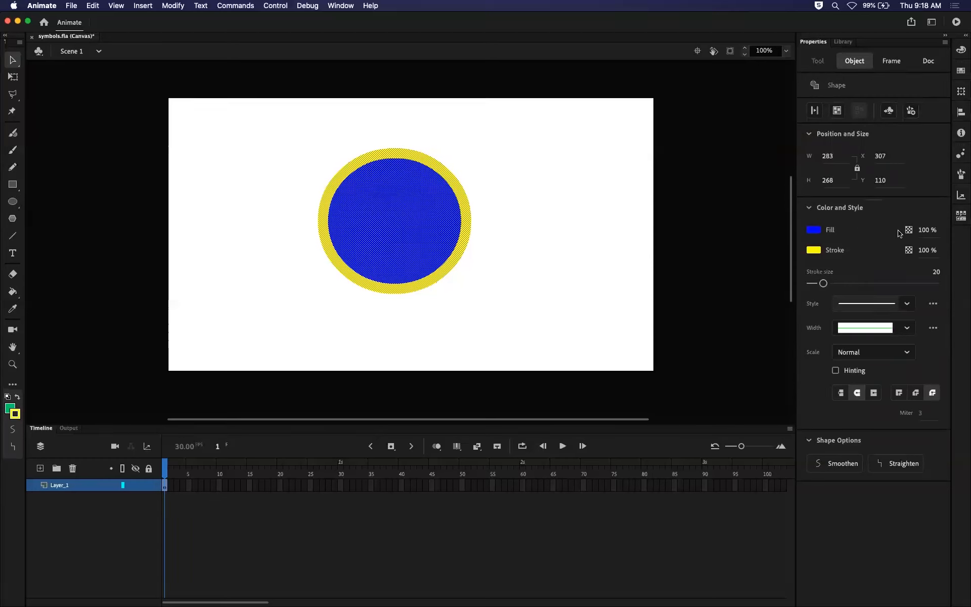
pyautogui.click(815, 231)
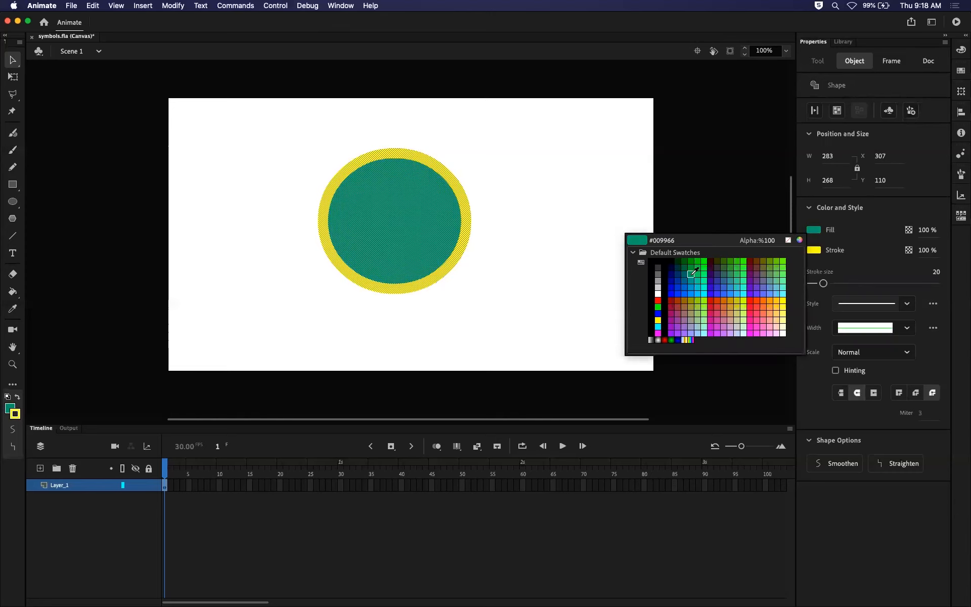
pyautogui.click(692, 274)
# Change the selected oval's outline colour to black, and deselect the shape.
pyautogui.click(814, 251)
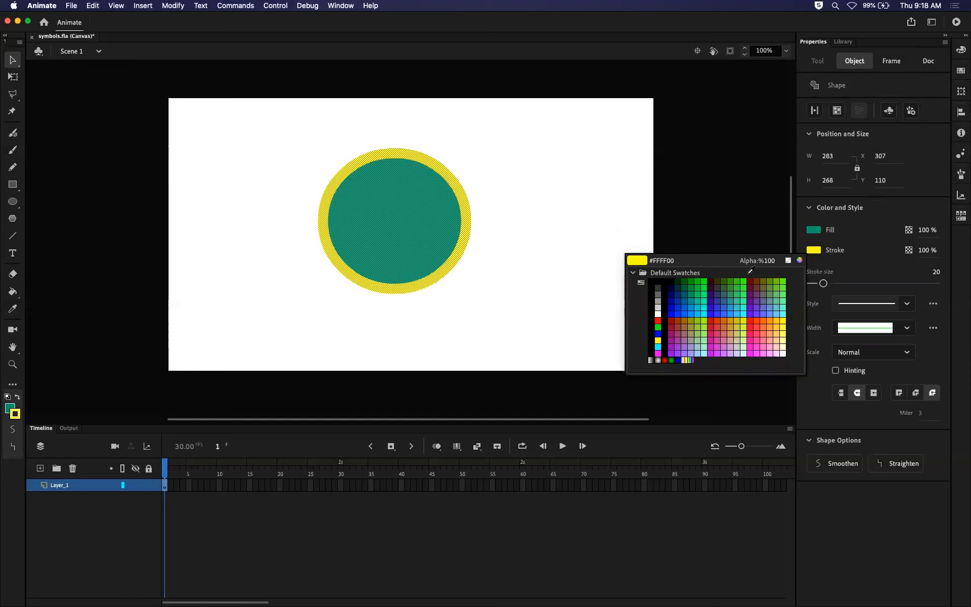
pyautogui.click(663, 292)
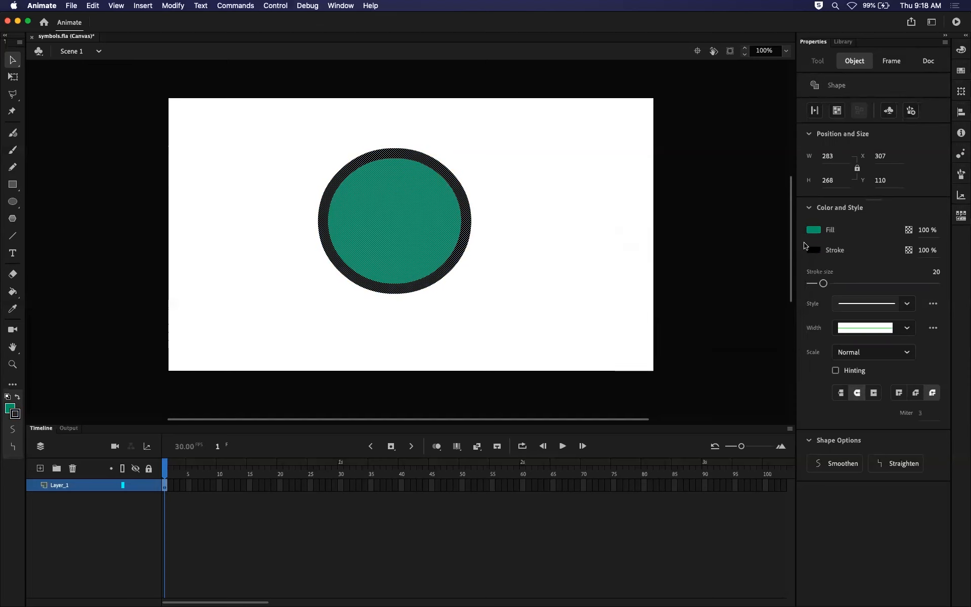
pyautogui.click(601, 238)
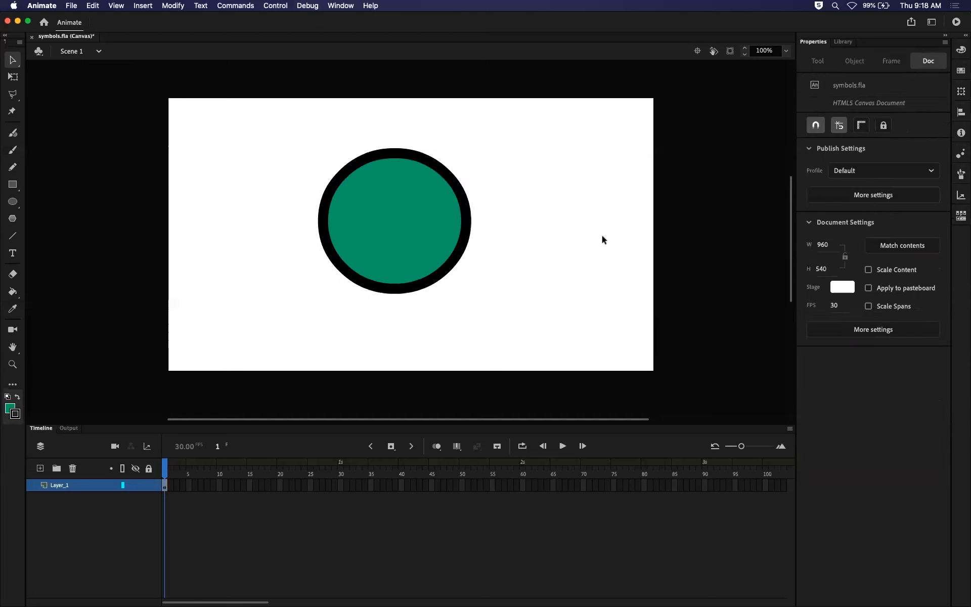
# Select the whole oval, set its stroke size to 31, and apply the dotted stroke style.
pyautogui.moveTo(275, 142)
pyautogui.mouseDown()
pyautogui.moveTo(535, 296)
pyautogui.moveTo(552, 325)
pyautogui.mouseUp()
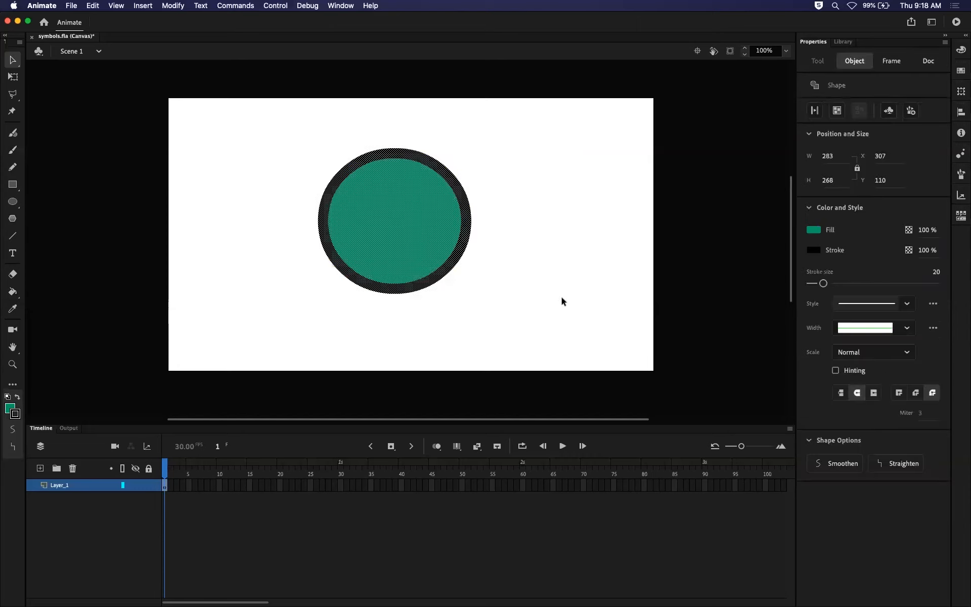
pyautogui.moveTo(823, 282)
pyautogui.mouseDown()
pyautogui.moveTo(878, 282)
pyautogui.moveTo(815, 278)
pyautogui.moveTo(832, 273)
pyautogui.mouseUp()
pyautogui.click(905, 303)
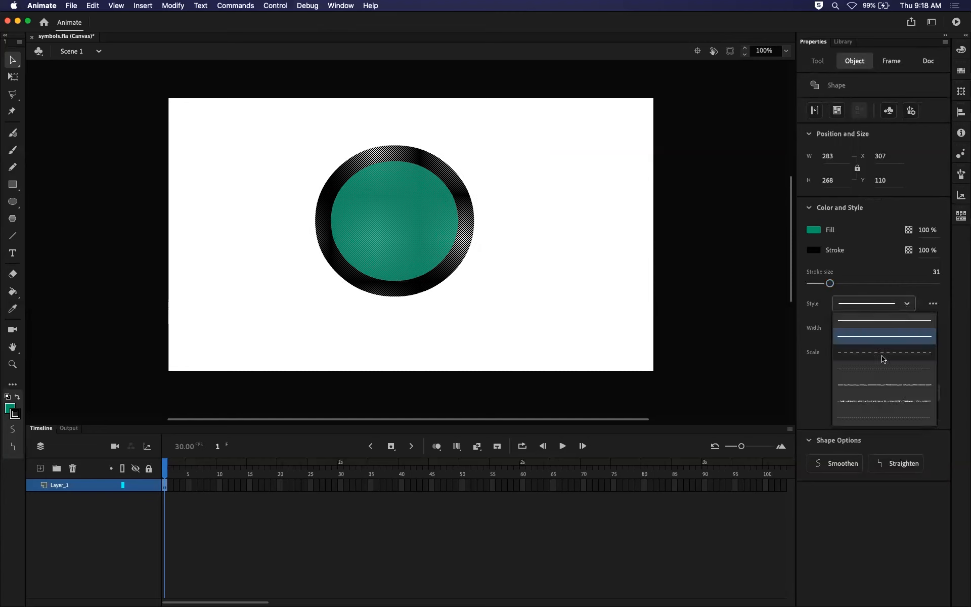
pyautogui.click(883, 368)
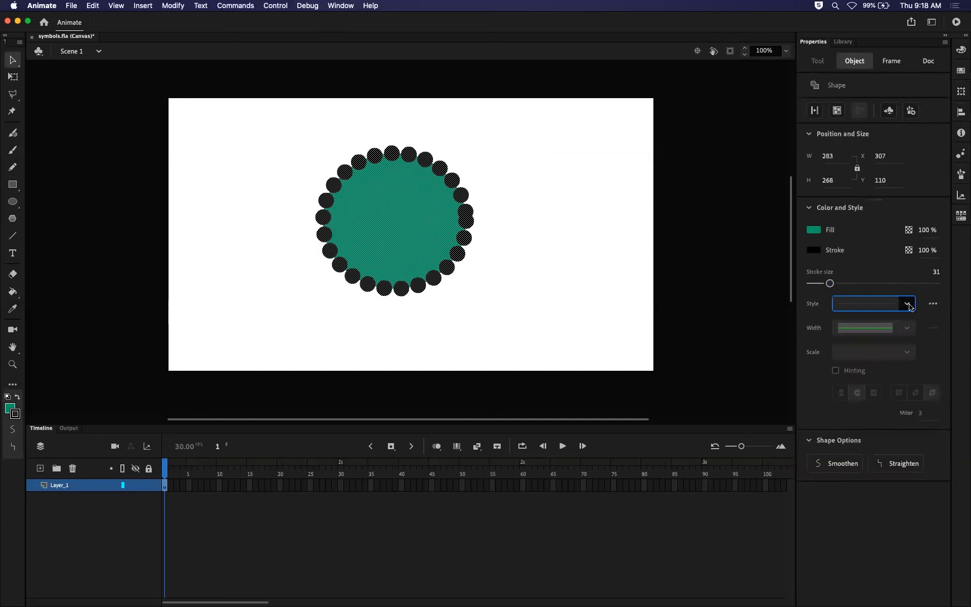
pyautogui.click(907, 305)
pyautogui.click(724, 312)
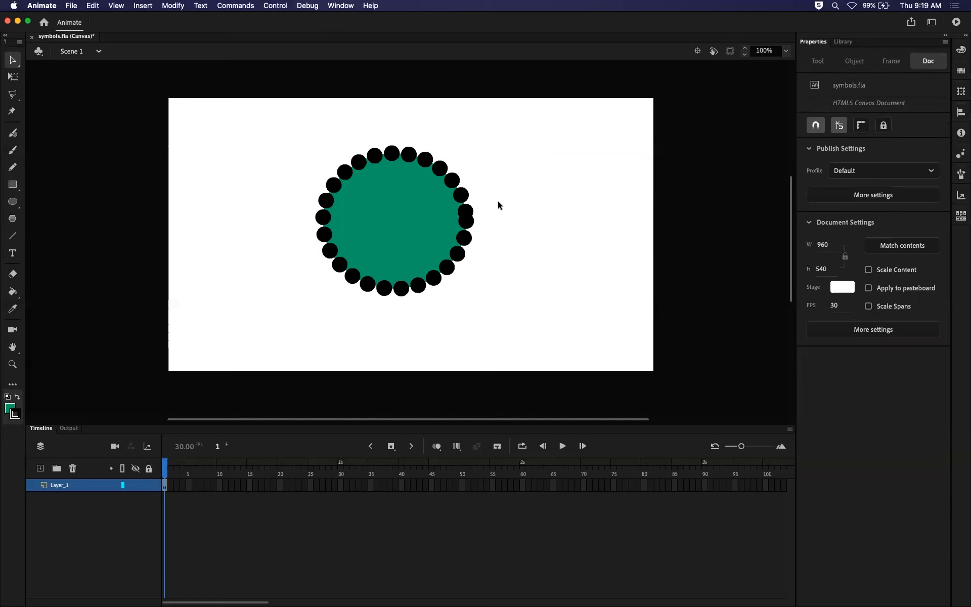
# Select the oval's fill and dotted outline together, try the Straighten shape option on them, and deselect the shape.
pyautogui.moveTo(264, 134); pyautogui.dragTo(595, 345)
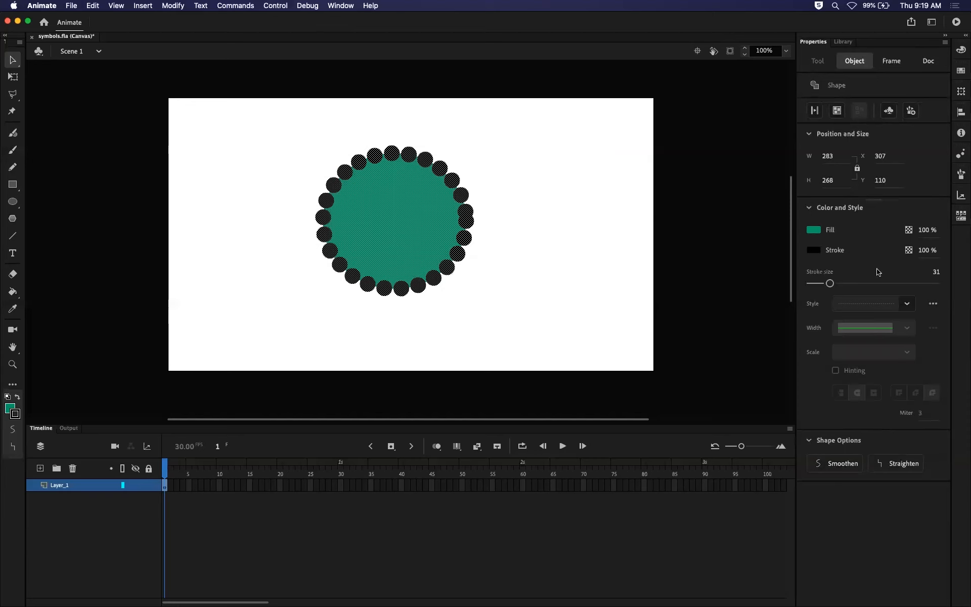
pyautogui.click(897, 463)
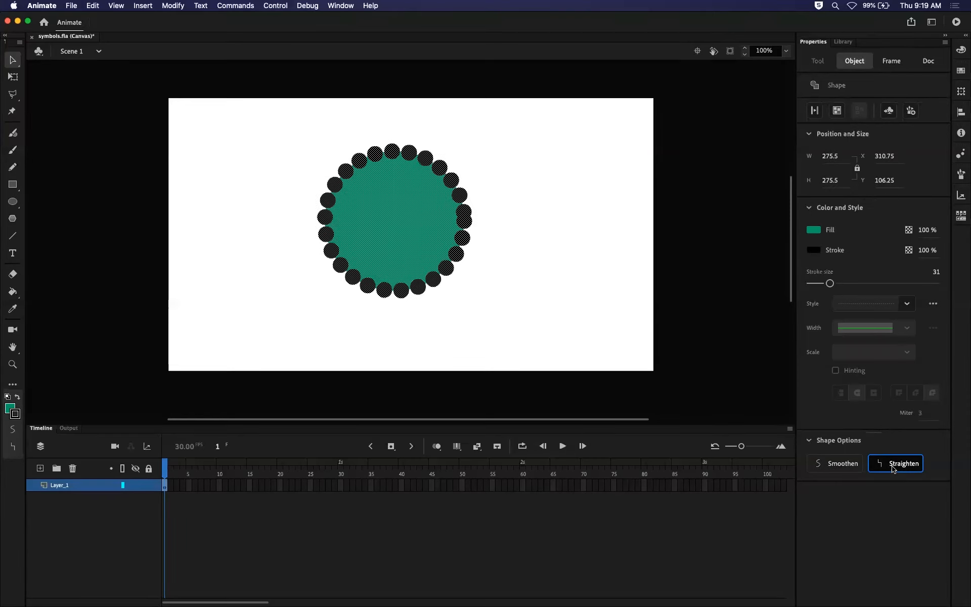
pyautogui.click(856, 464)
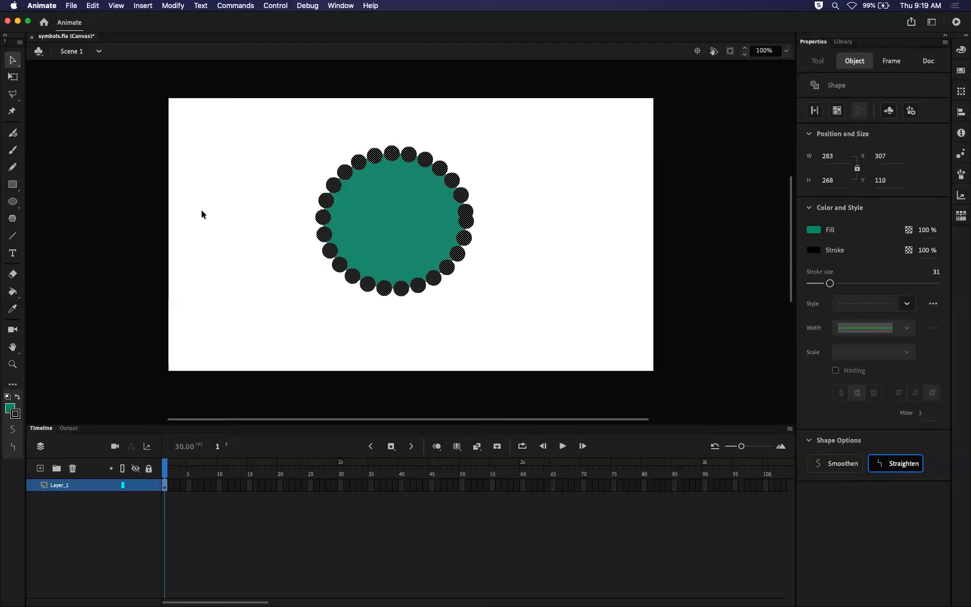
pyautogui.click(563, 168)
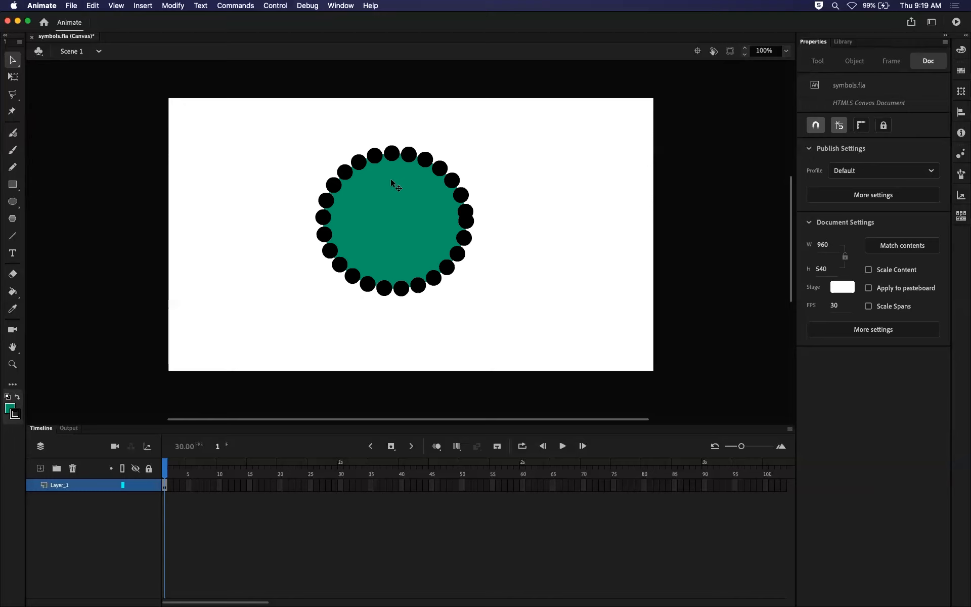
# Select the oval's green fill and its dotted outline separately to view their properties, and clear the selection.
pyautogui.click(405, 203)
pyautogui.click(411, 157)
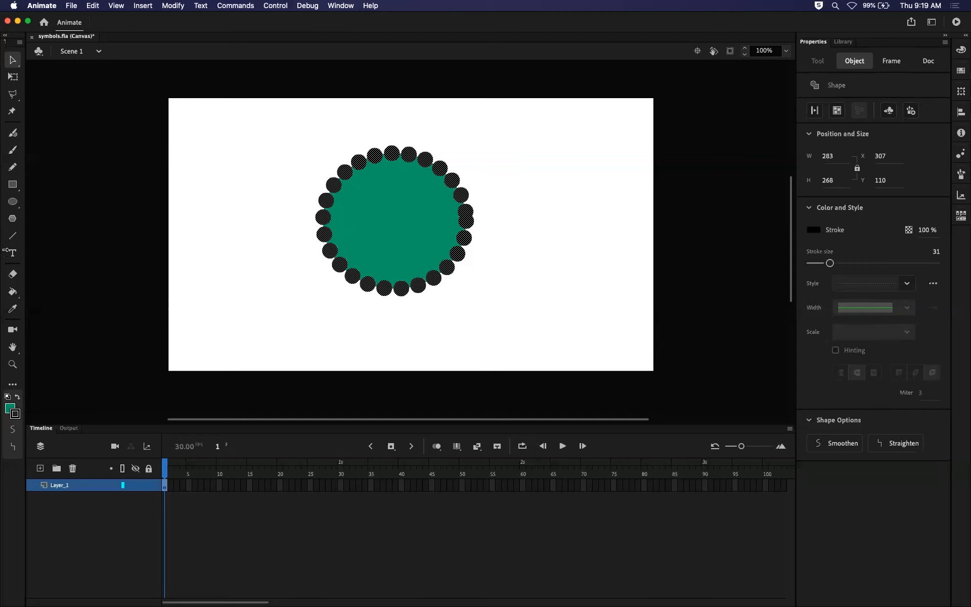
pyautogui.click(218, 134)
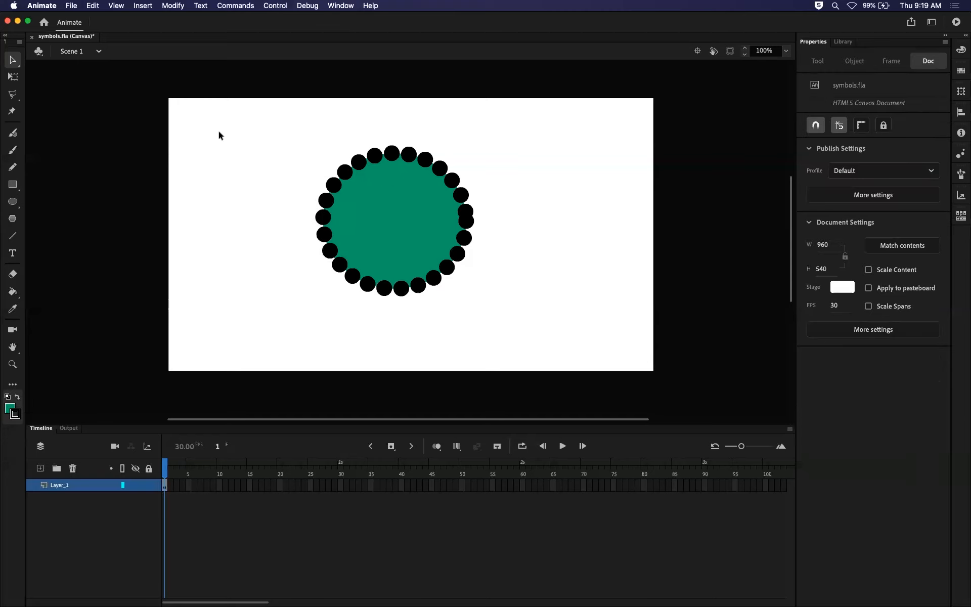
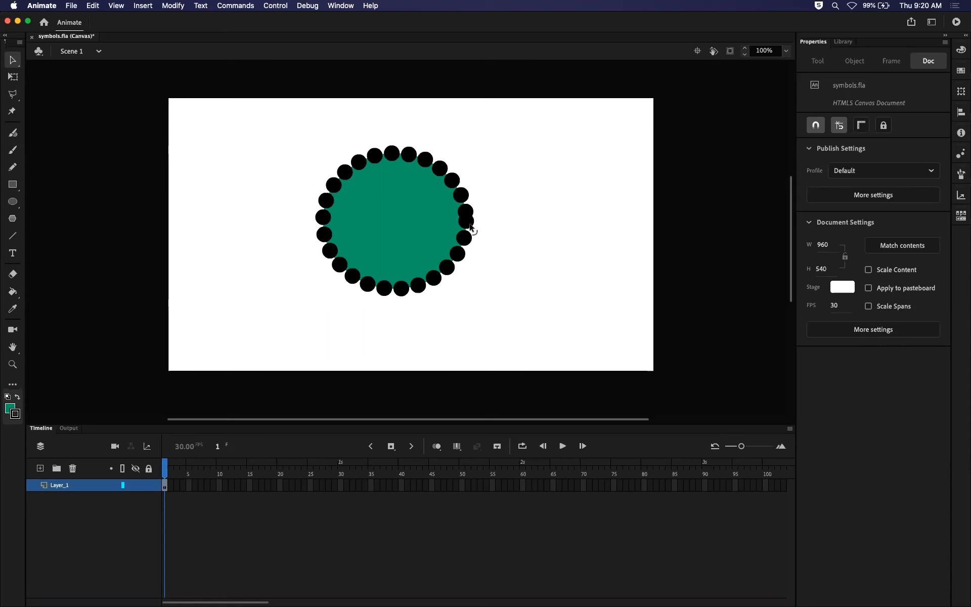
# Review the commands offered for the oval's green fill, including the alignment options and the symbol modifications.
pyautogui.rightClick(406, 228)
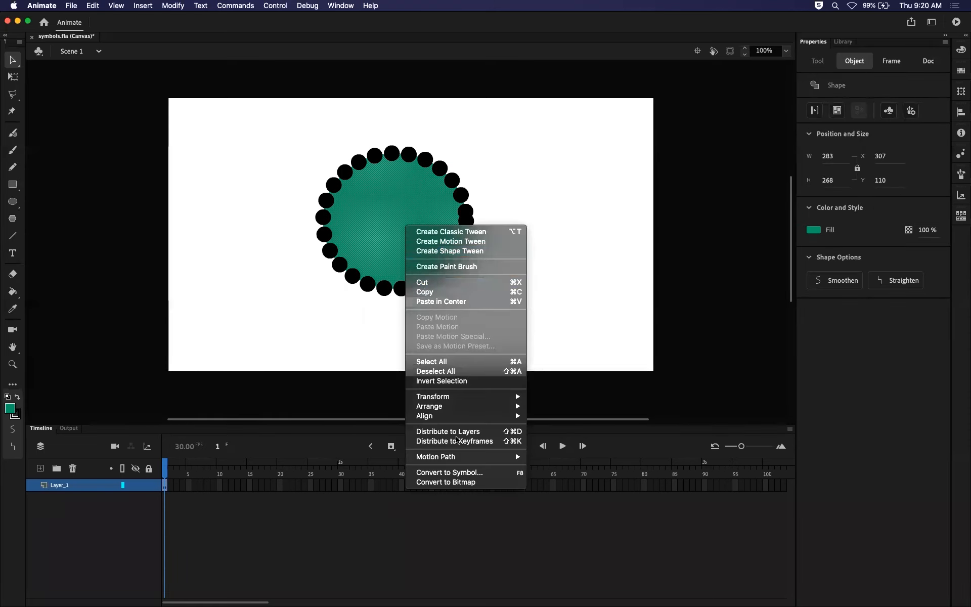
pyautogui.moveTo(460, 417)
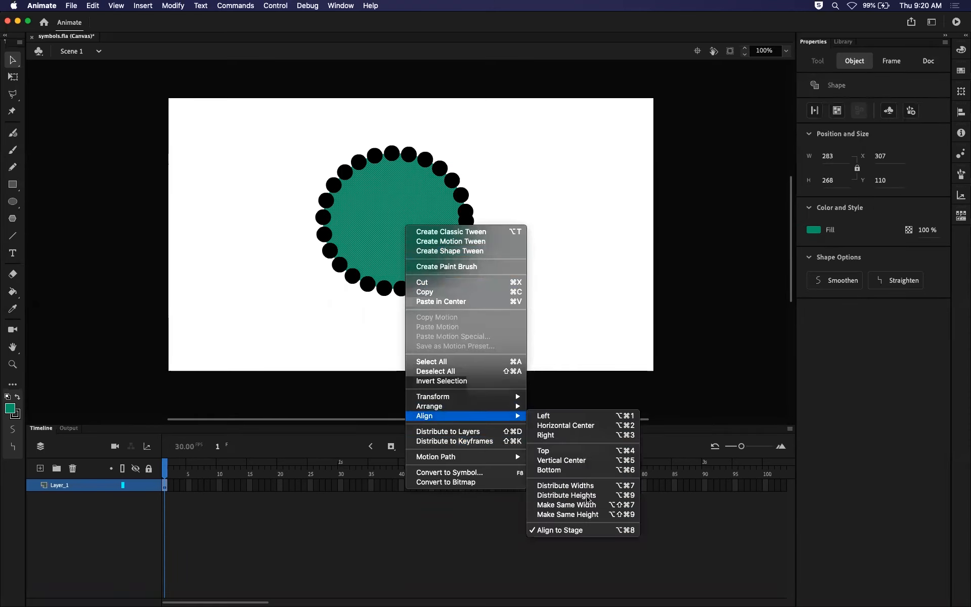
pyautogui.click(595, 299)
pyautogui.click(142, 5)
pyautogui.moveTo(173, 6)
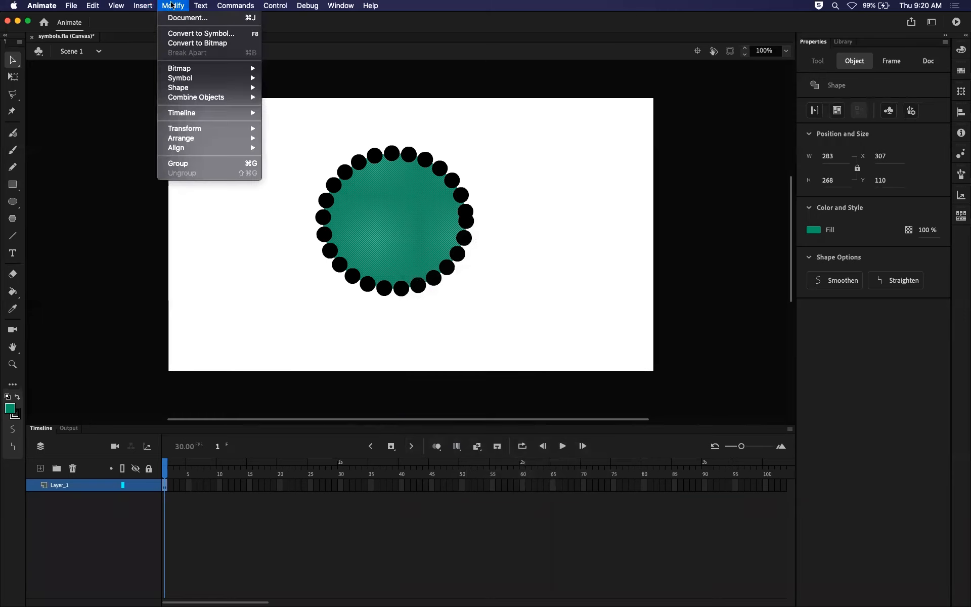
pyautogui.moveTo(201, 79)
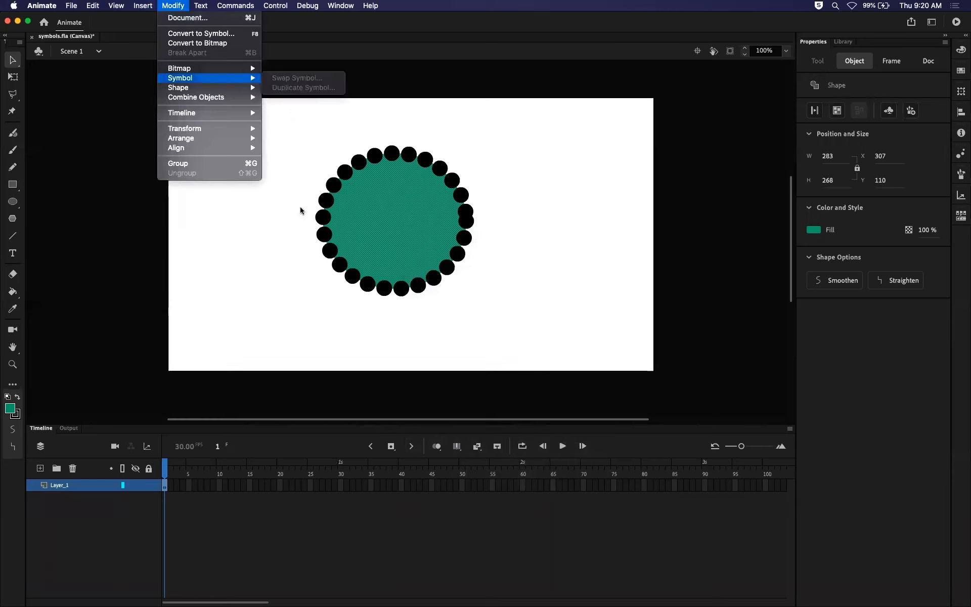
pyautogui.click(262, 301)
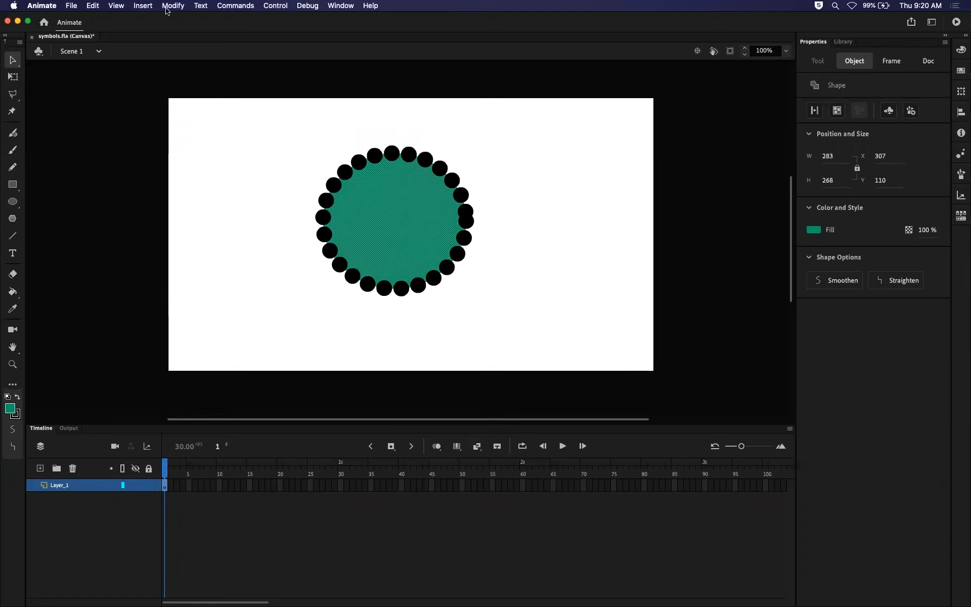
# Compare the context commands offered for the oval's fill, the empty stage and the pasteboard.
pyautogui.rightClick(396, 210)
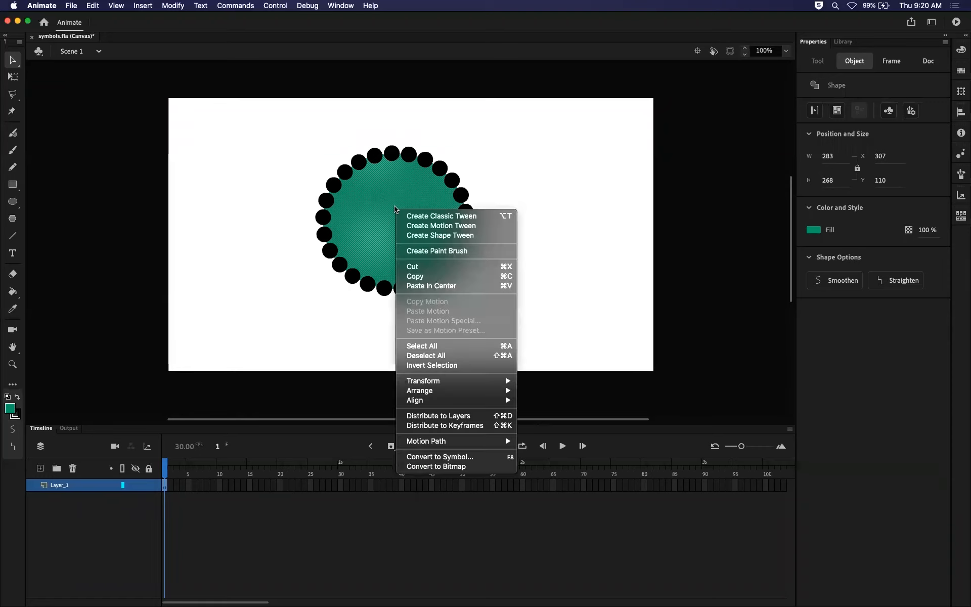
pyautogui.rightClick(551, 200)
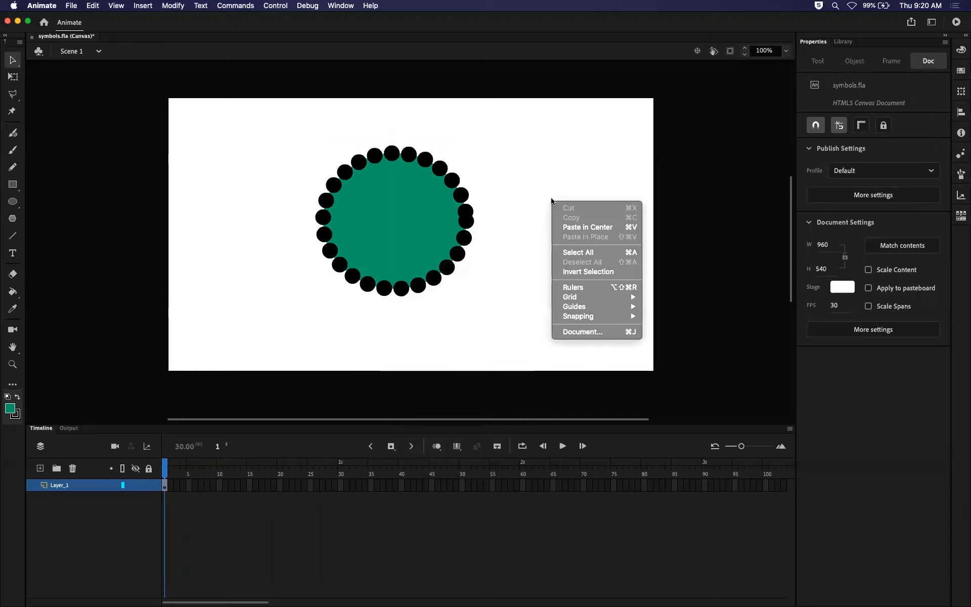
pyautogui.click(704, 241)
pyautogui.rightClick(703, 242)
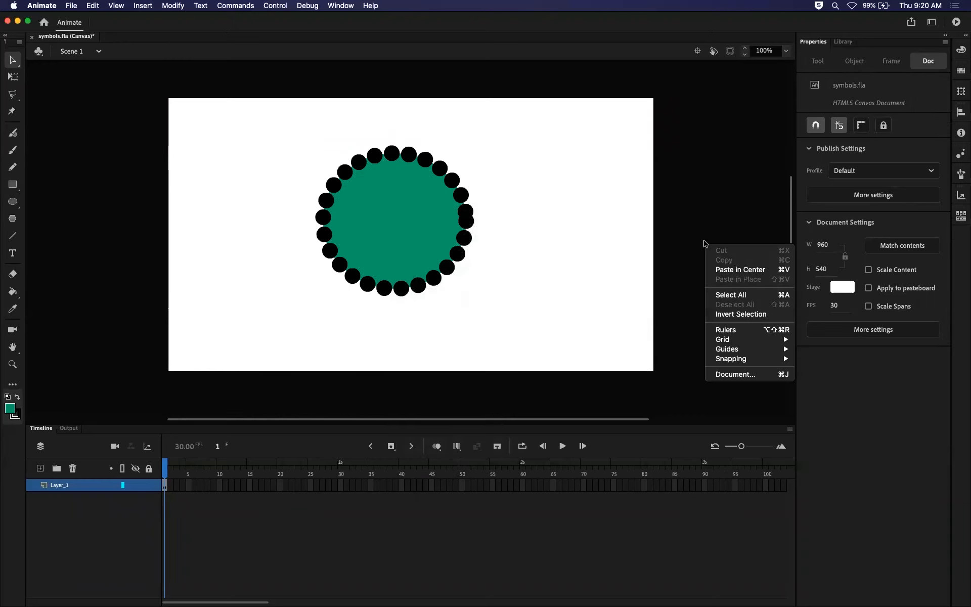
pyautogui.click(686, 176)
# Undo the most recent selection changes one at a time.
pyautogui.click(91, 7)
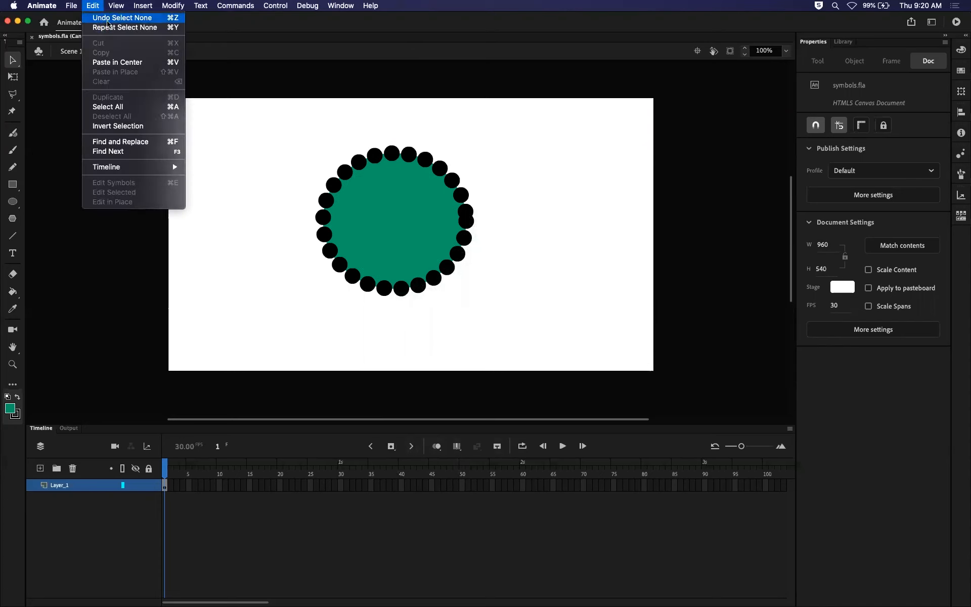
pyautogui.moveTo(117, 6)
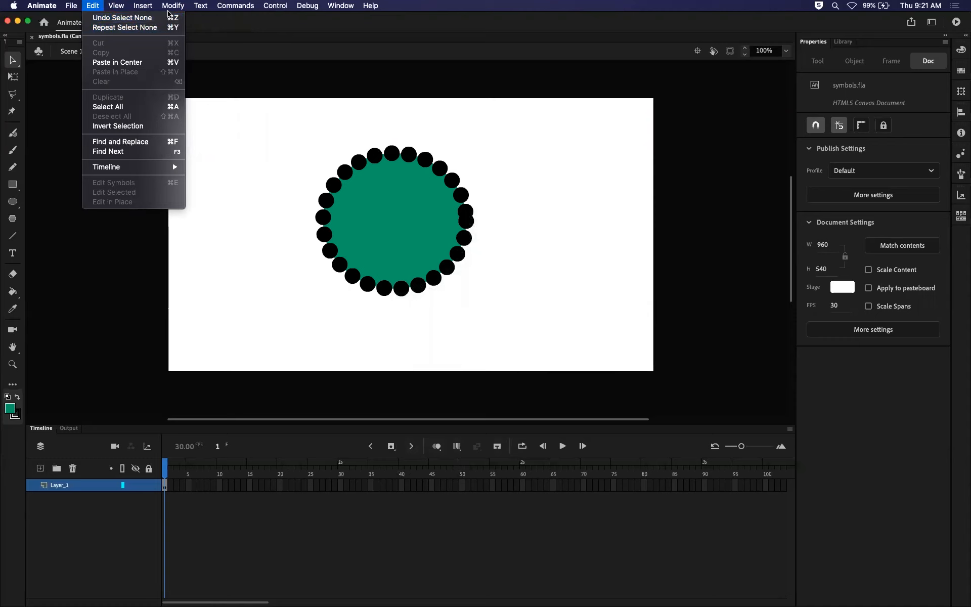
pyautogui.click(98, 20)
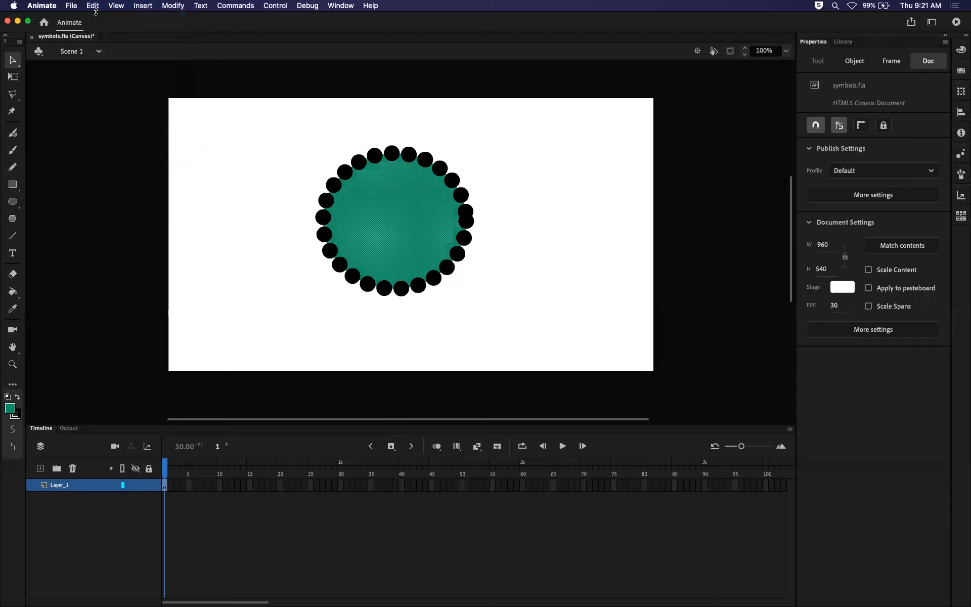
pyautogui.click(94, 7)
pyautogui.click(94, 8)
pyautogui.click(93, 7)
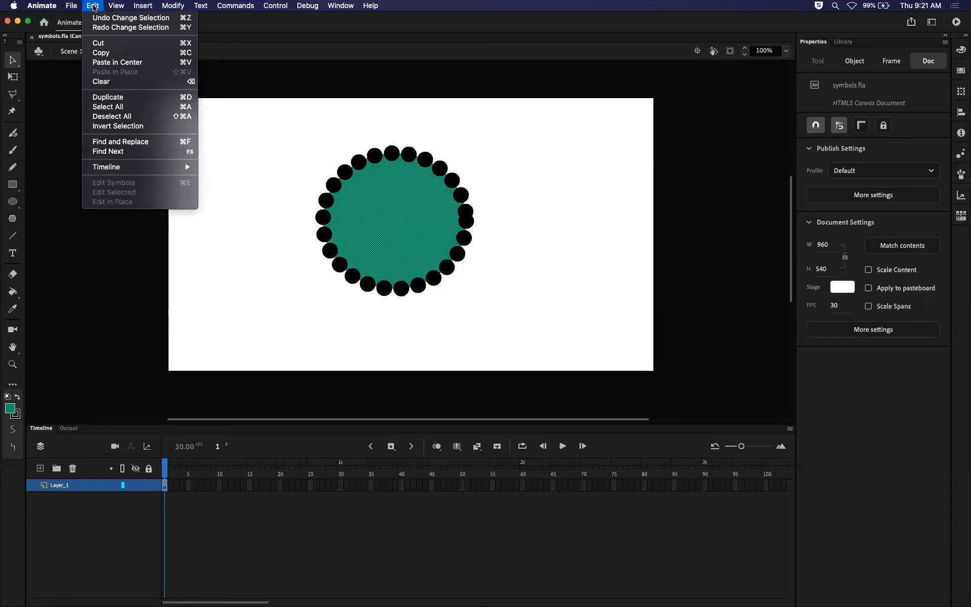
pyautogui.click(106, 16)
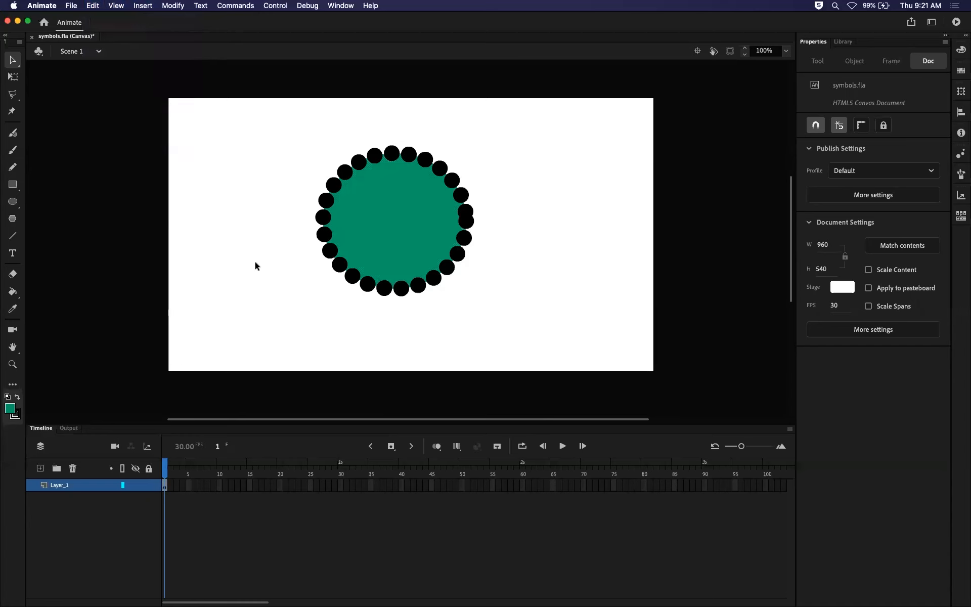
# Undo the oval's restyling back to the blue fill with a solid yellow outline, deselect it, and check the available undo and repeat commands.
pyautogui.press('super+a')
pyautogui.click(255, 262)
pyautogui.press('super+a')
pyautogui.click(254, 261)
pyautogui.press('super+a')
pyautogui.press('super+z')
pyautogui.press('super+z')
pyautogui.press('super+z')
pyautogui.press('super+z')
pyautogui.press('super+z')
pyautogui.press('super+z')
pyautogui.press('super+z')
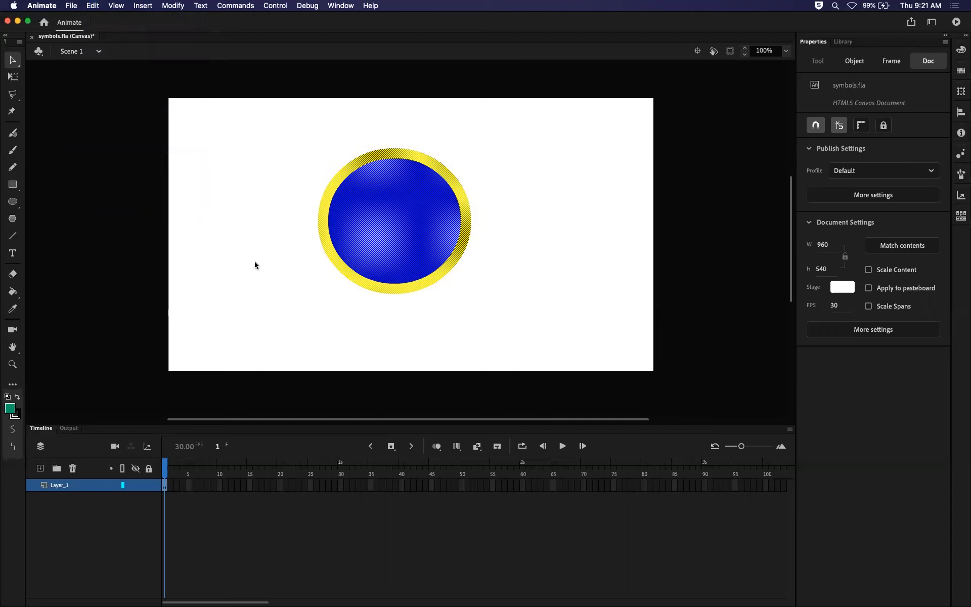
pyautogui.press('super+z')
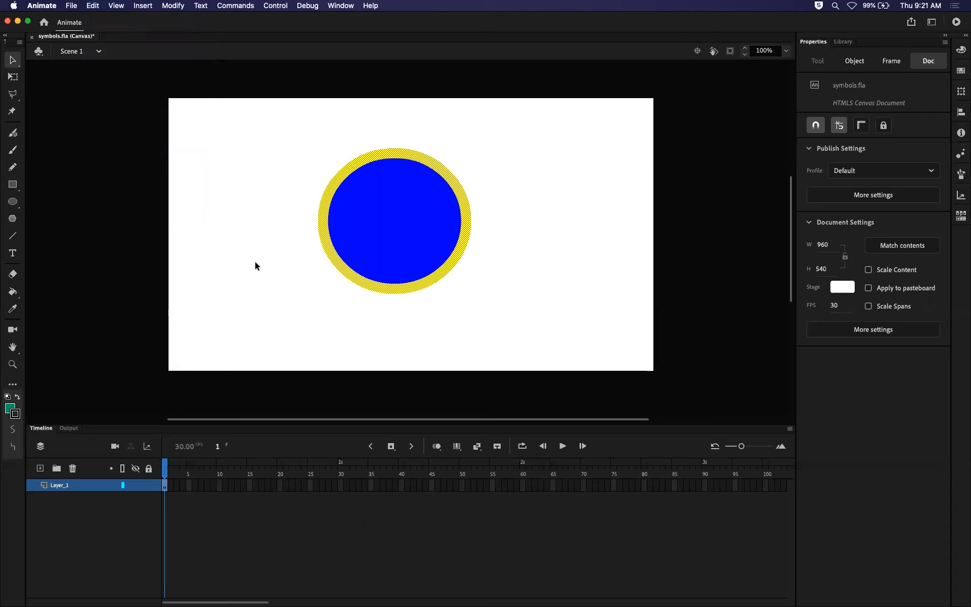
pyautogui.click(287, 125)
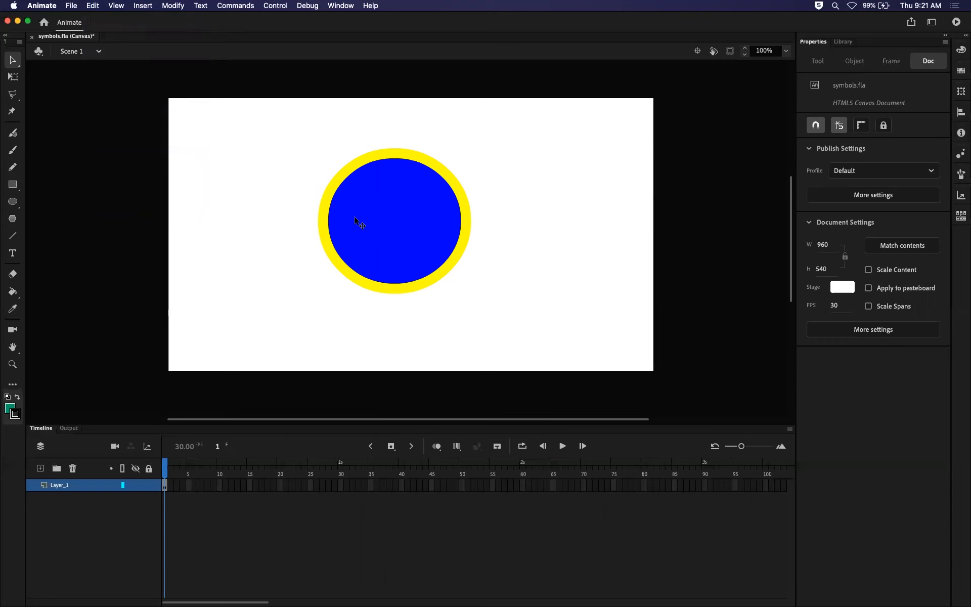
pyautogui.click(90, 7)
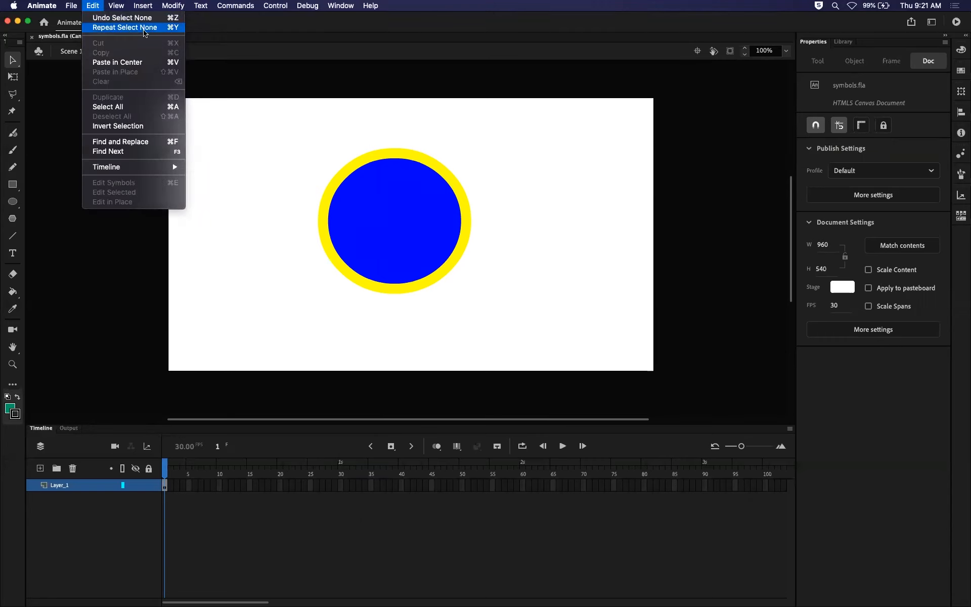
pyautogui.click(281, 154)
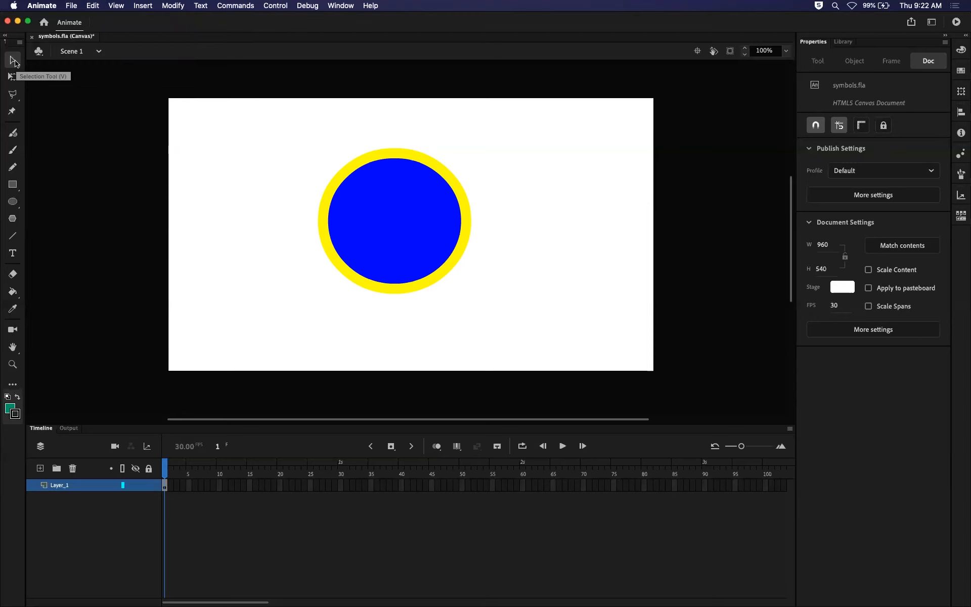
# With the Selection tool, move the oval's blue fill to the stage's right side and its yellow outline toward the left.
pyautogui.click(15, 63)
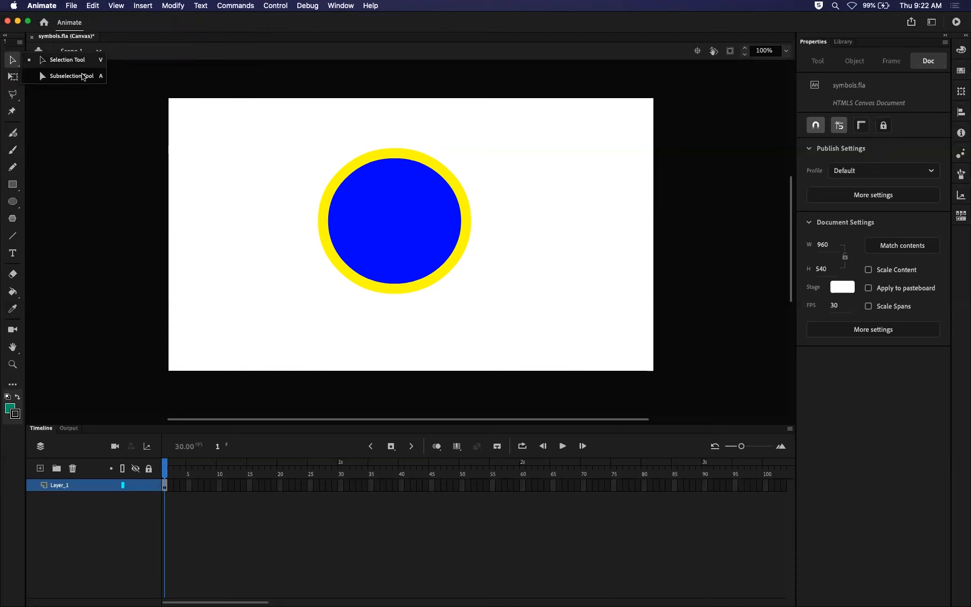
pyautogui.click(74, 60)
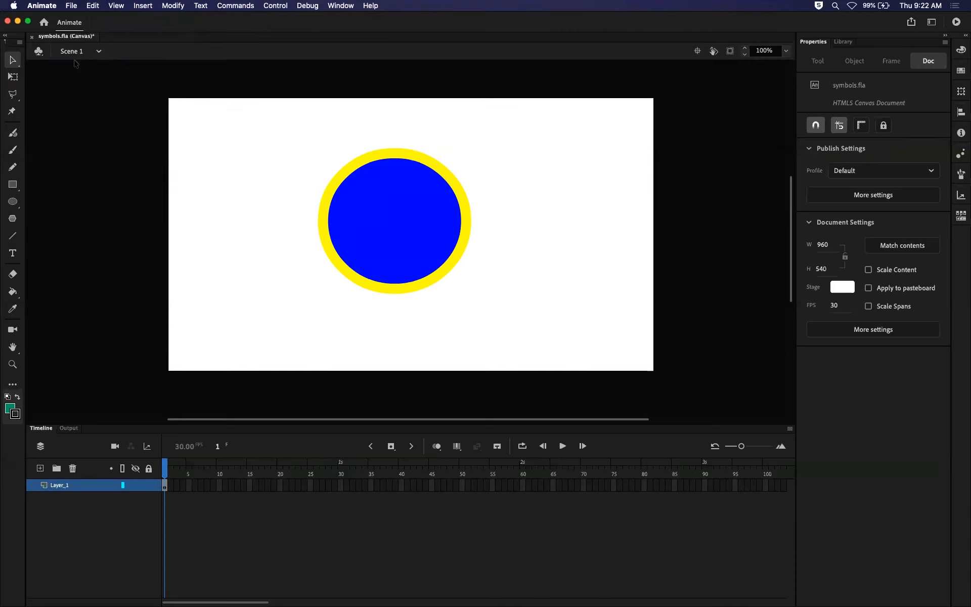
pyautogui.click(15, 61)
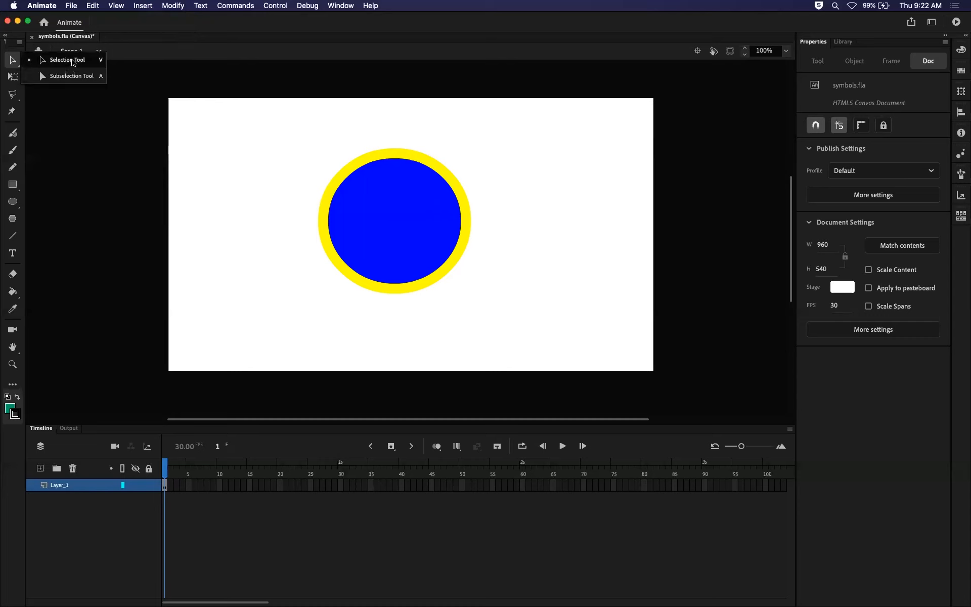
pyautogui.click(76, 61)
pyautogui.click(409, 248)
pyautogui.moveTo(405, 224); pyautogui.dragTo(586, 246)
pyautogui.click(466, 225)
pyautogui.moveTo(465, 226); pyautogui.dragTo(368, 221)
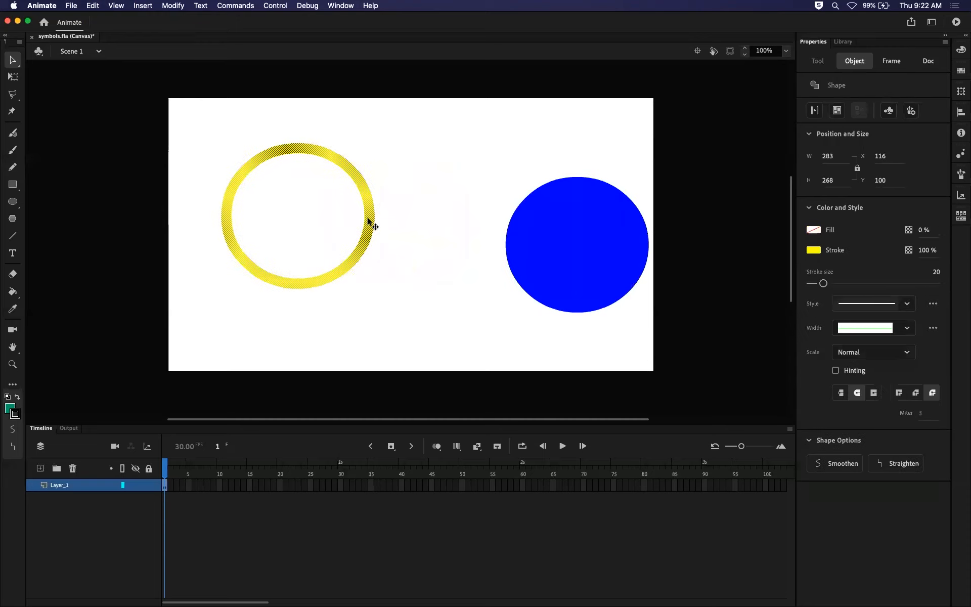
# Undo the separate moves of the oval's fill and outline, and clear the selection.
pyautogui.press('super+z')
pyautogui.press('super+z')
pyautogui.press('super+z')
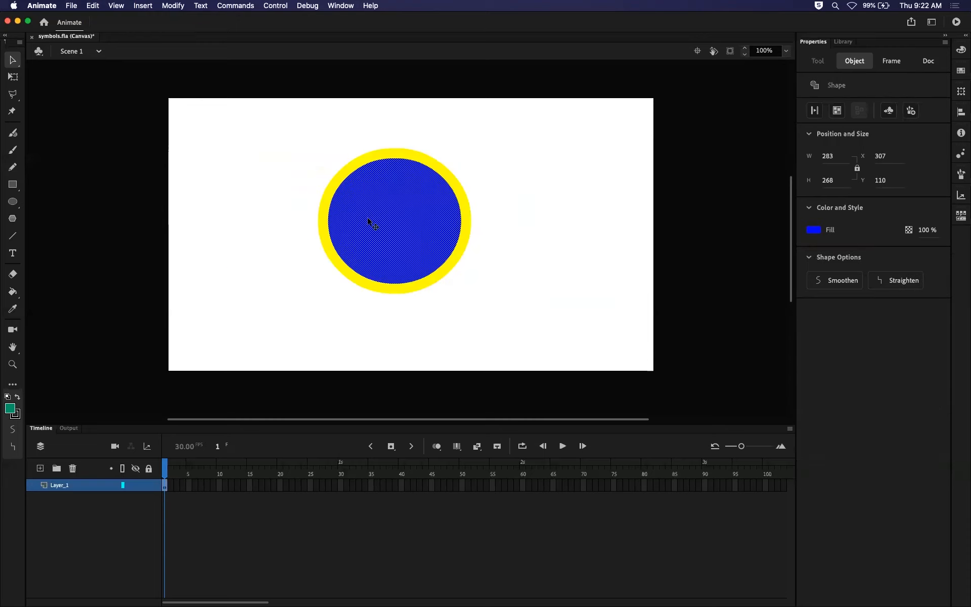
pyautogui.click(213, 160)
# With the Subselection tool, move the whole oval, fill and outline together, to the right side of the stage.
pyautogui.click(13, 60)
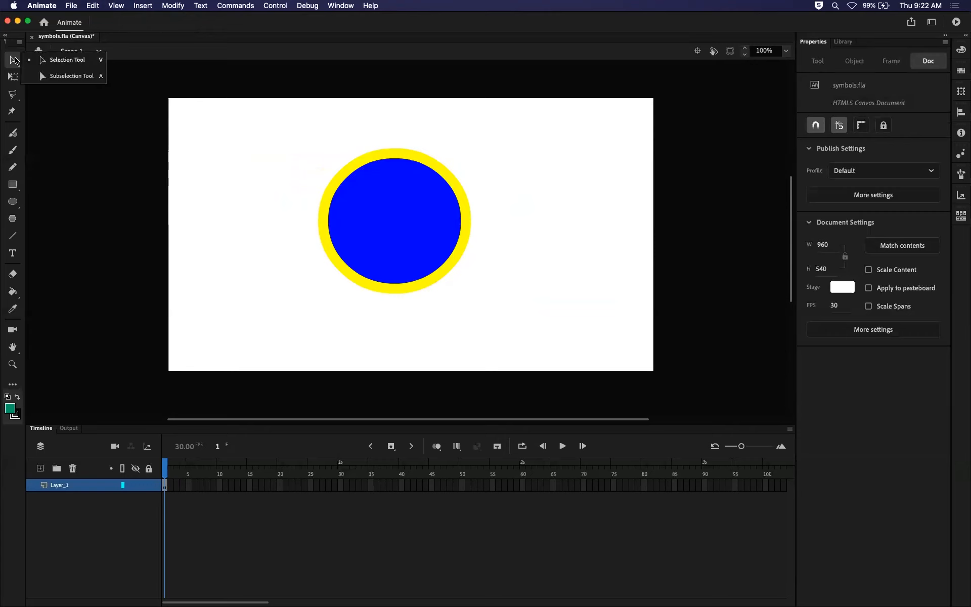
pyautogui.click(79, 76)
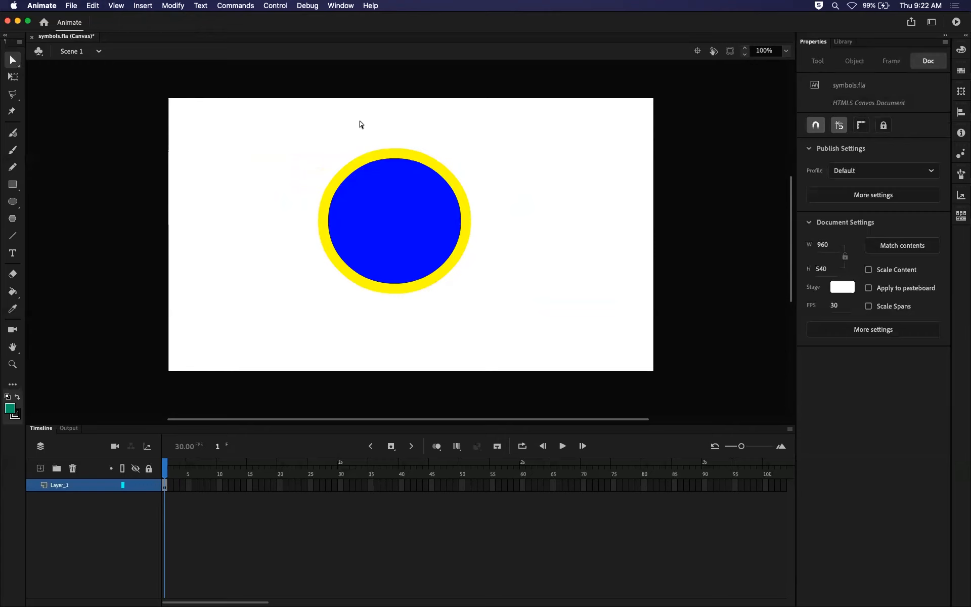
pyautogui.click(418, 159)
pyautogui.click(416, 219)
pyautogui.moveTo(468, 221); pyautogui.dragTo(630, 227)
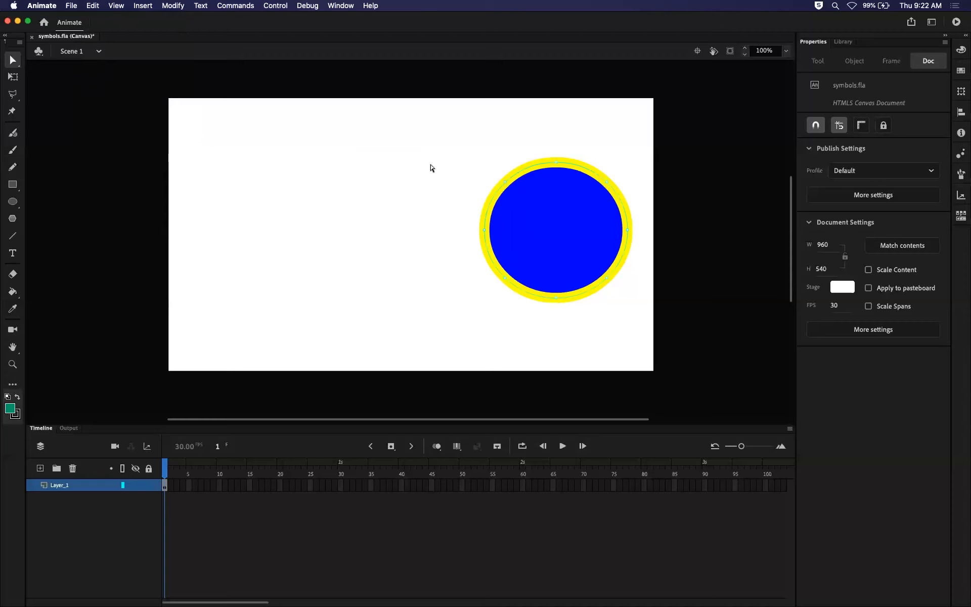
pyautogui.moveTo(534, 167); pyautogui.dragTo(443, 168)
# Reshape the oval by pulling its top anchor point upward, extending both its curve handles, and moving the upper-right anchor point outward.
pyautogui.moveTo(555, 164); pyautogui.dragTo(555, 130)
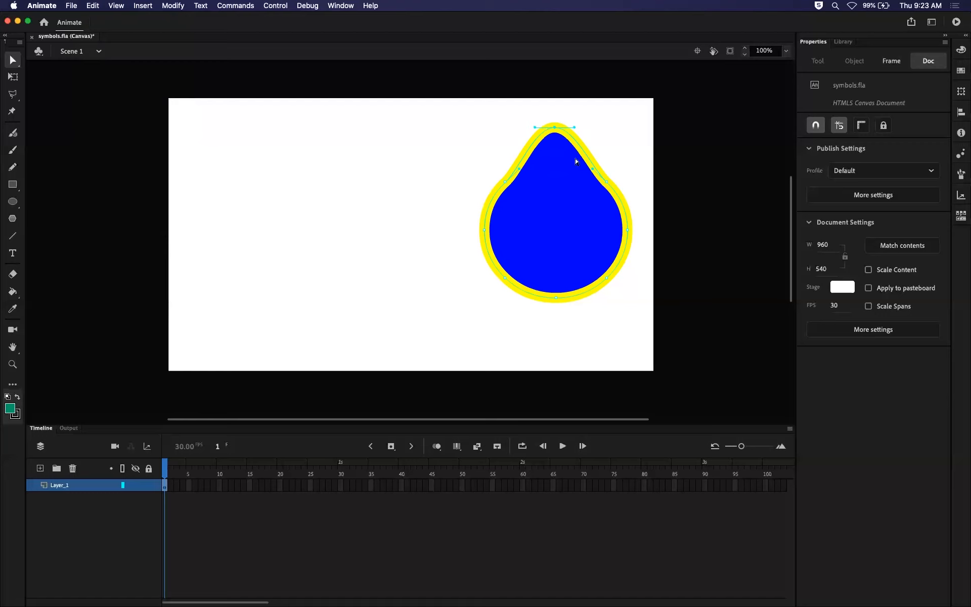
pyautogui.moveTo(534, 130); pyautogui.dragTo(496, 143)
pyautogui.moveTo(575, 124); pyautogui.dragTo(644, 100)
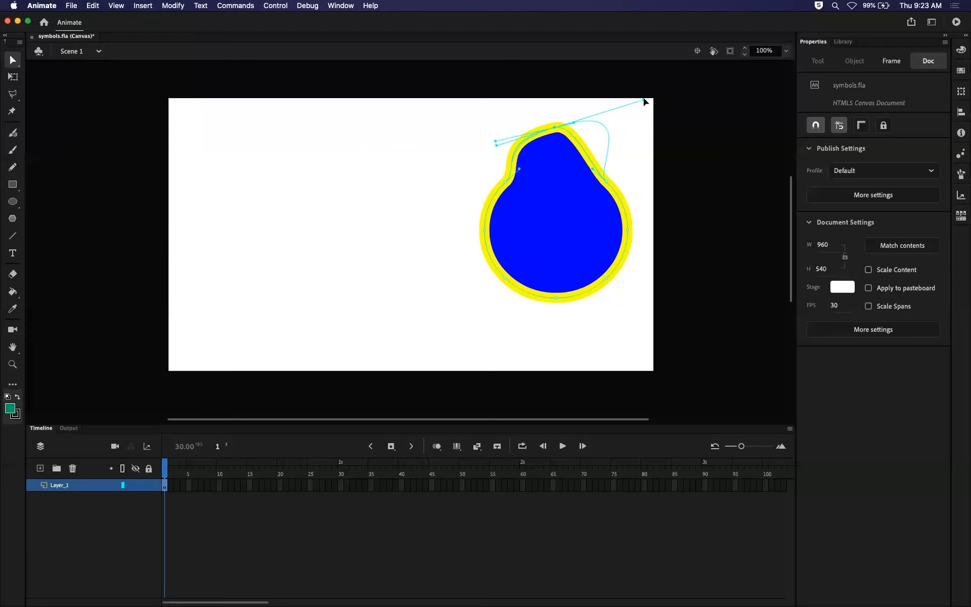
pyautogui.moveTo(606, 184); pyautogui.dragTo(636, 185)
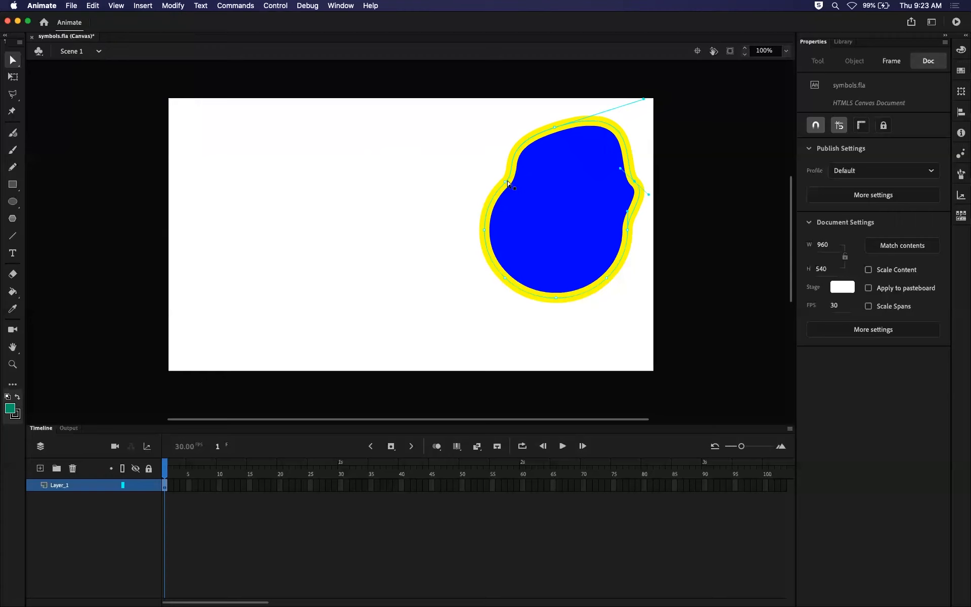
pyautogui.click(508, 184)
# Select the reshaped oval's blue fill and its yellow outline in turn with the Selection tool.
pyautogui.click(13, 61)
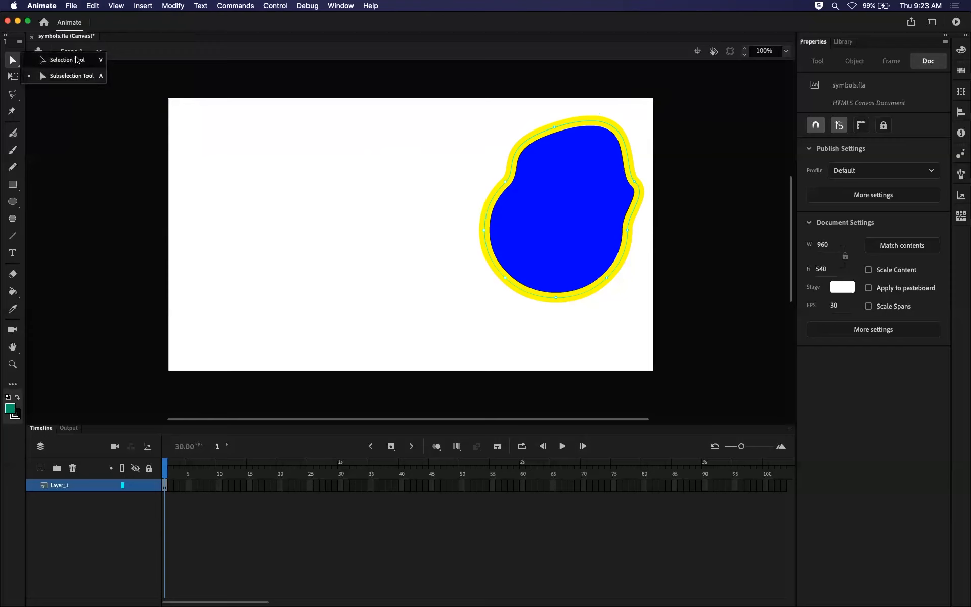
pyautogui.click(76, 60)
pyautogui.click(579, 232)
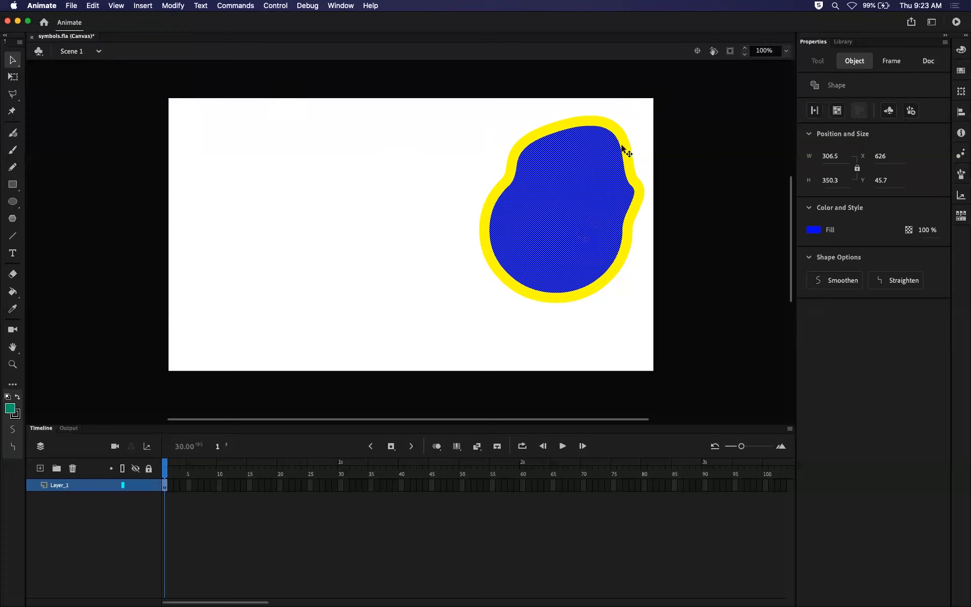
pyautogui.click(627, 153)
# Marquee-select the anchor point on the outline's left side with the Subselection tool, and clear the selection.
pyautogui.click(16, 66)
pyautogui.click(53, 75)
pyautogui.moveTo(586, 231); pyautogui.dragTo(450, 273)
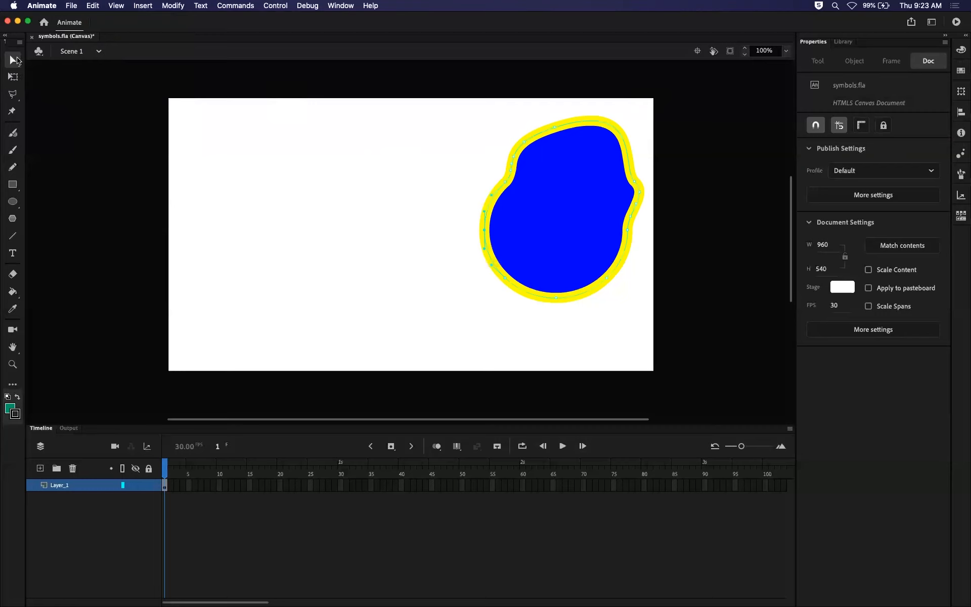
pyautogui.click(426, 169)
# With the Selection tool, move the blue fill out of its outline to the stage's left half, select the outline's lower segment, and deselect it.
pyautogui.click(16, 60)
pyautogui.click(50, 56)
pyautogui.click(567, 228)
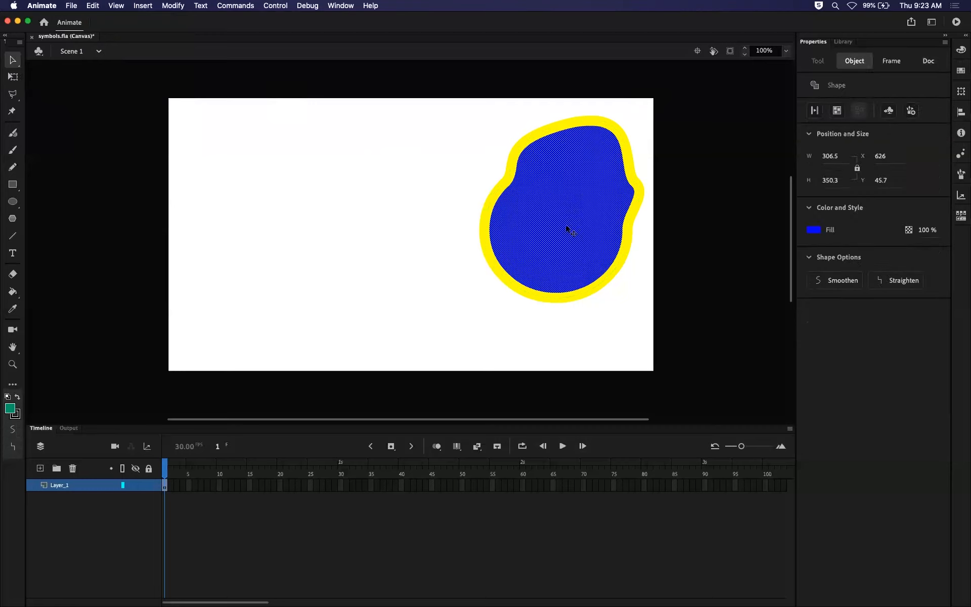
pyautogui.moveTo(568, 191); pyautogui.dragTo(337, 215)
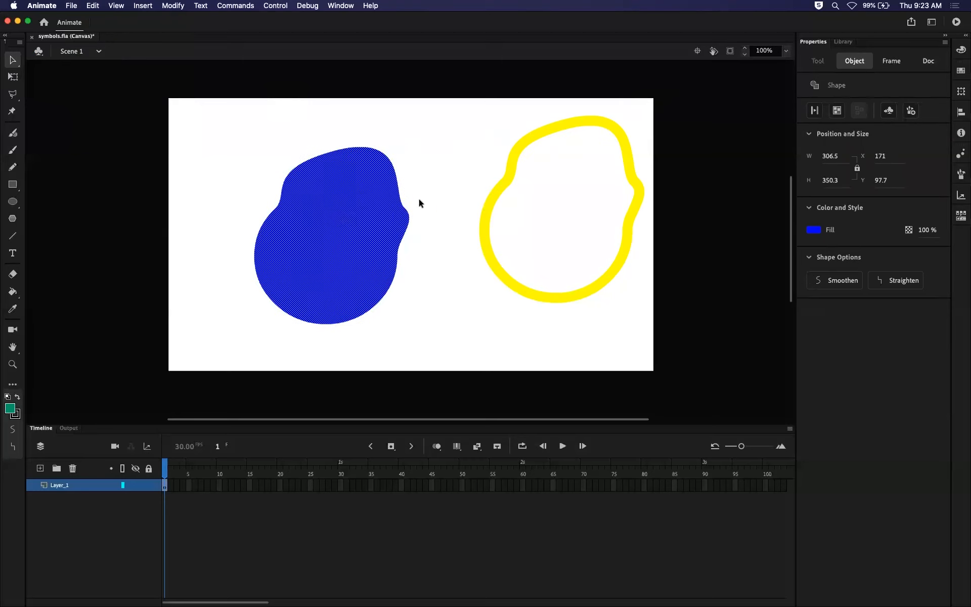
pyautogui.click(454, 172)
pyautogui.click(510, 184)
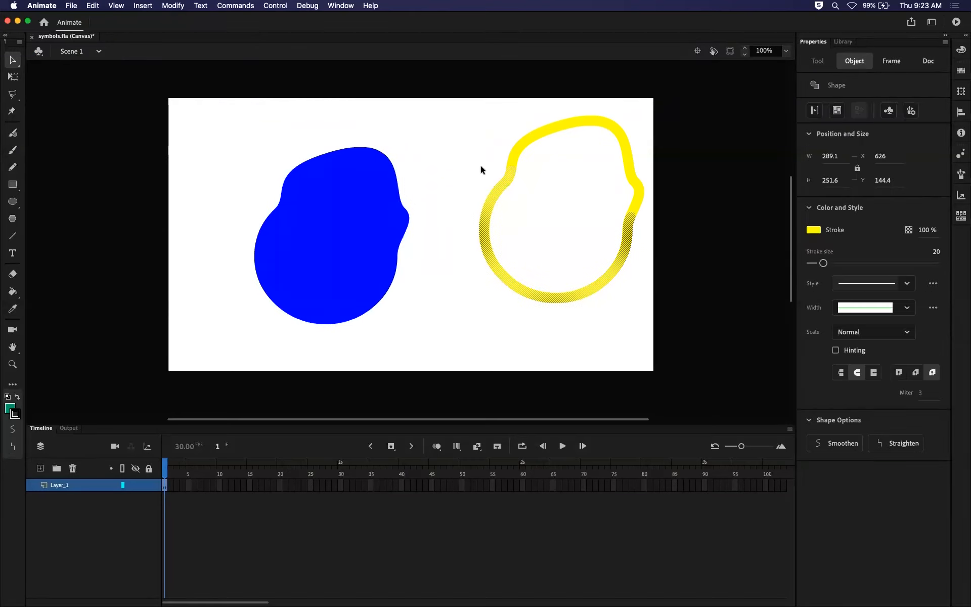
pyautogui.click(524, 158)
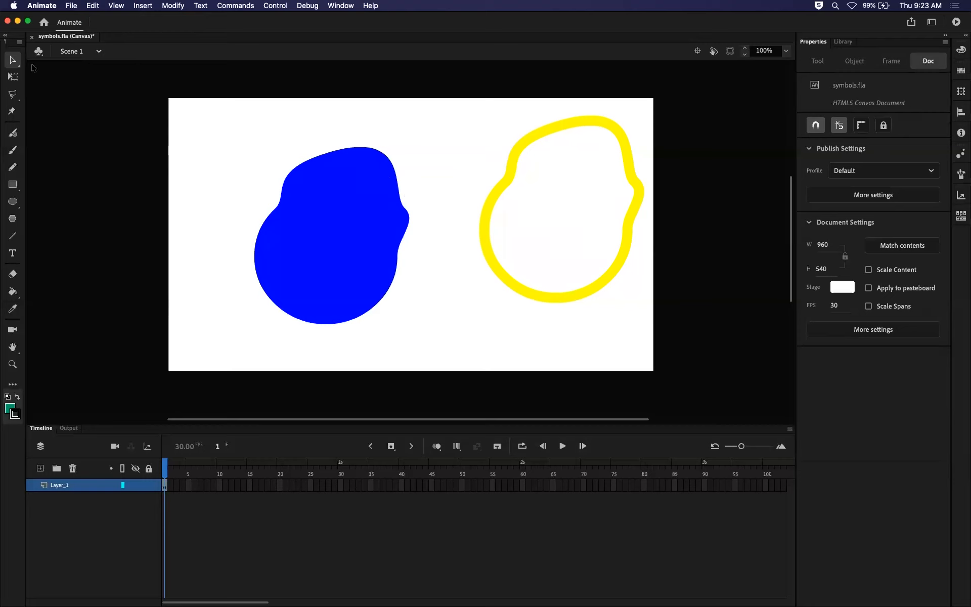
# Reshape the blue fill's upper-right edge with the Subselection tool by pulling the curve handle of its right-side anchor point outward.
pyautogui.click(8, 60)
pyautogui.click(75, 76)
pyautogui.click(364, 171)
pyautogui.click(404, 209)
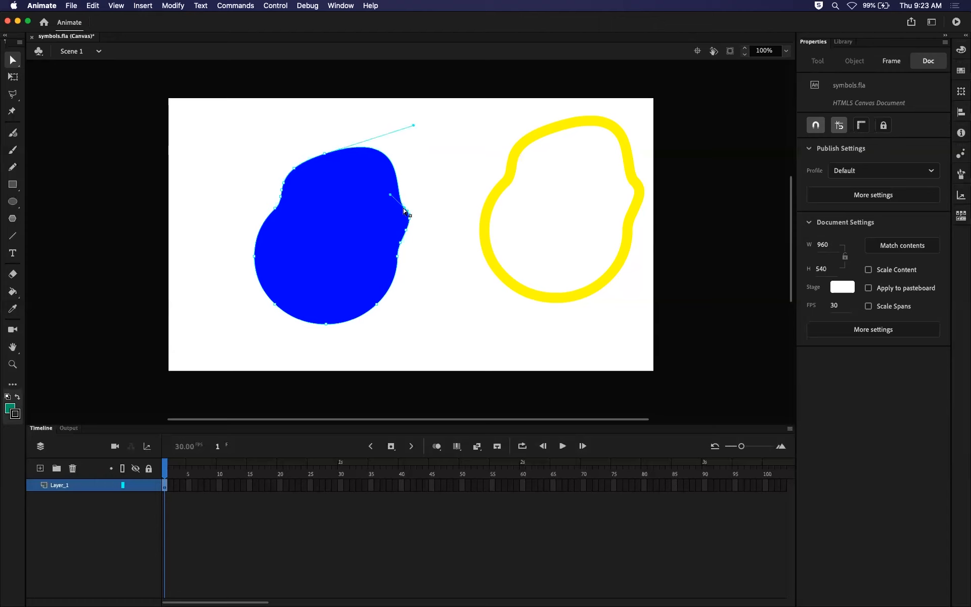
pyautogui.moveTo(390, 196); pyautogui.dragTo(414, 185)
pyautogui.click(12, 59)
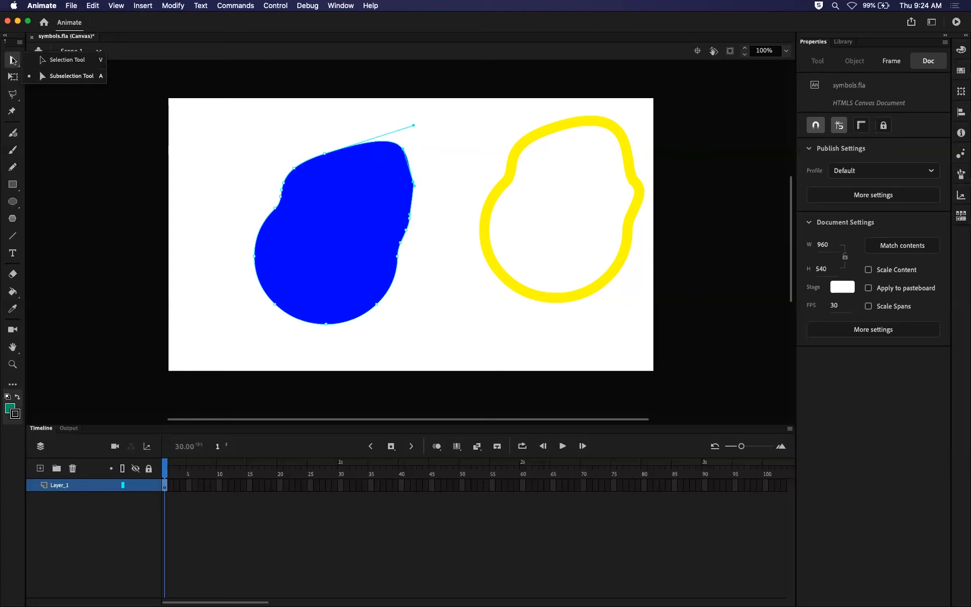
pyautogui.click(51, 61)
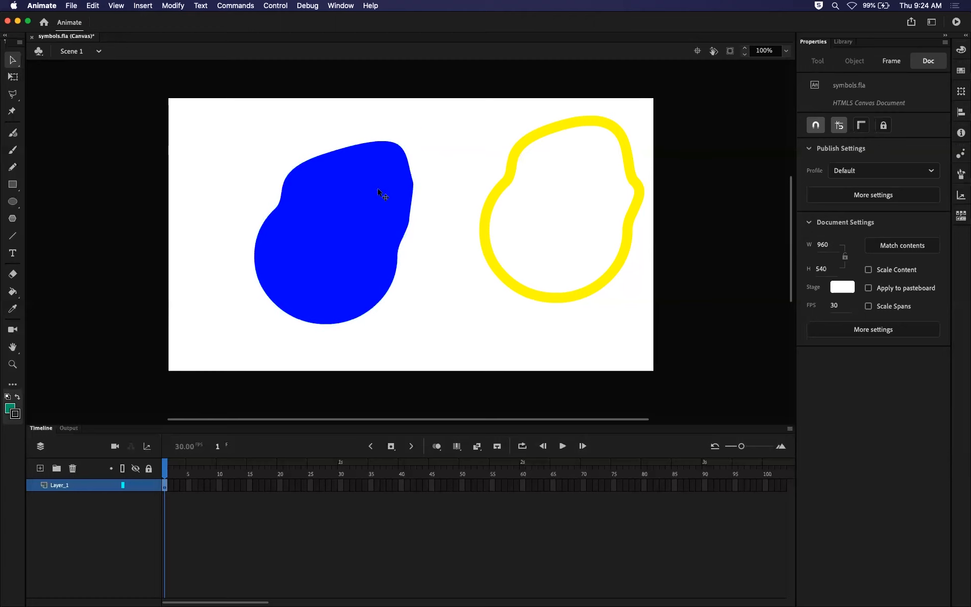
# Undo the moves and reshaping step by step back to the original blue oval with its yellow outline.
pyautogui.press('super+z')
pyautogui.press('super+z')
pyautogui.press('super+z')
pyautogui.press('super+z')
pyautogui.press('super+z')
pyautogui.press('super+z')
pyautogui.press('super+z')
pyautogui.press('super+z')
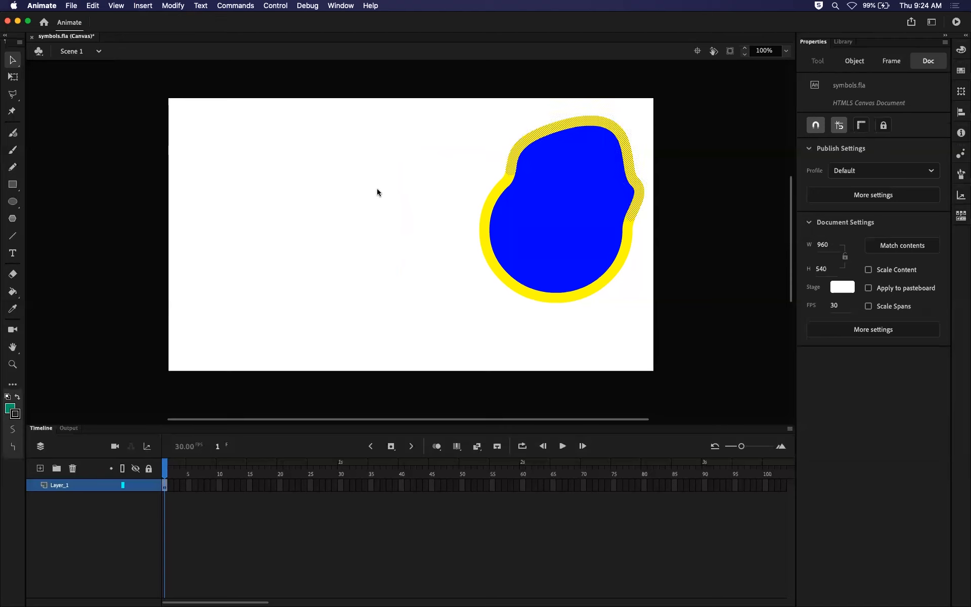
pyautogui.press('super+z')
pyautogui.press('super+z')
pyautogui.press('super+z')
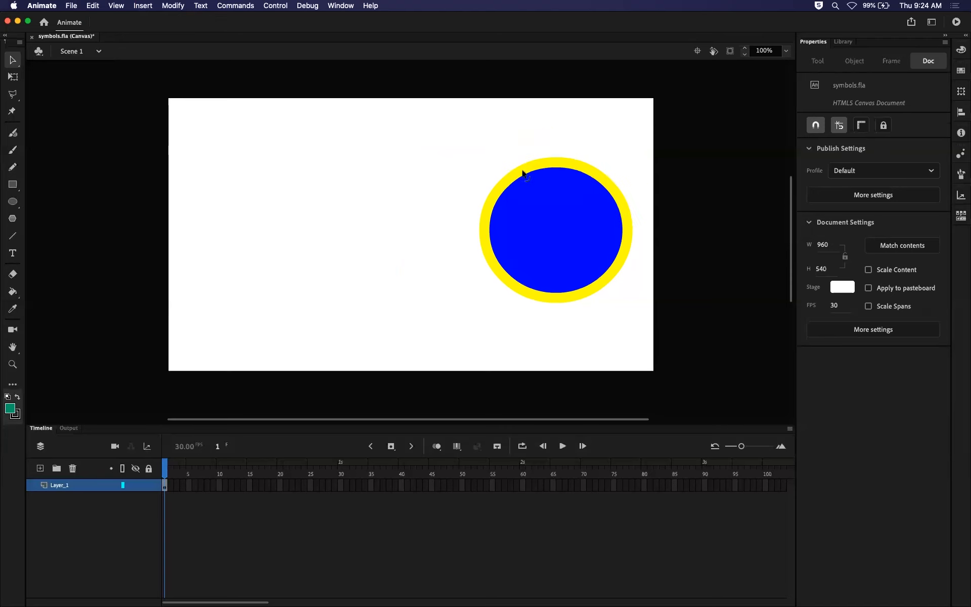
# Marquee-select the whole oval with its outline, move it to the middle of the stage, and clear the selection.
pyautogui.moveTo(451, 131); pyautogui.dragTo(675, 320)
pyautogui.moveTo(598, 254); pyautogui.dragTo(455, 250)
pyautogui.click(518, 149)
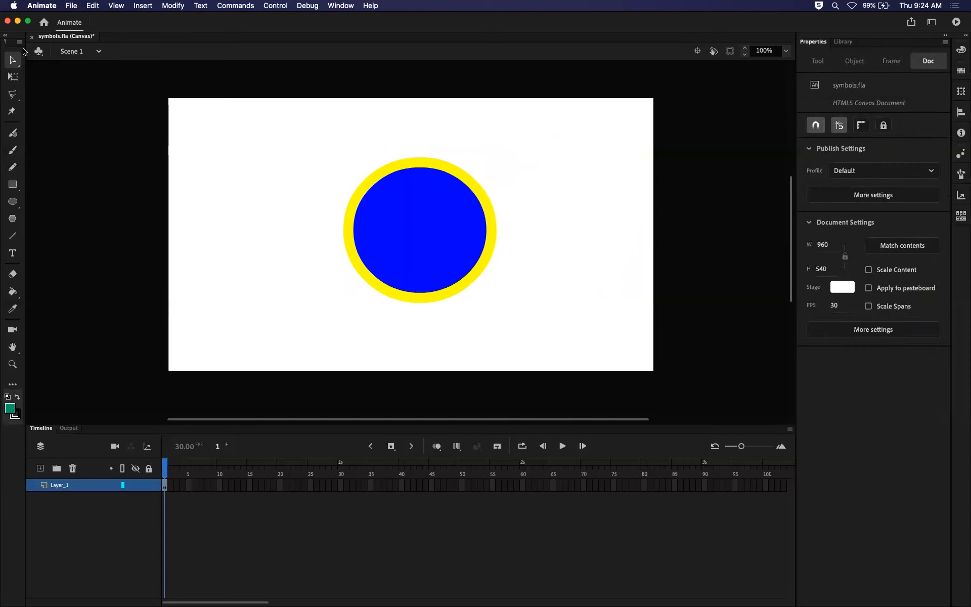
# Move only the oval's blue fill out of its outline toward the stage's right edge with the Free Transform tool, and undo the move.
pyautogui.click(13, 78)
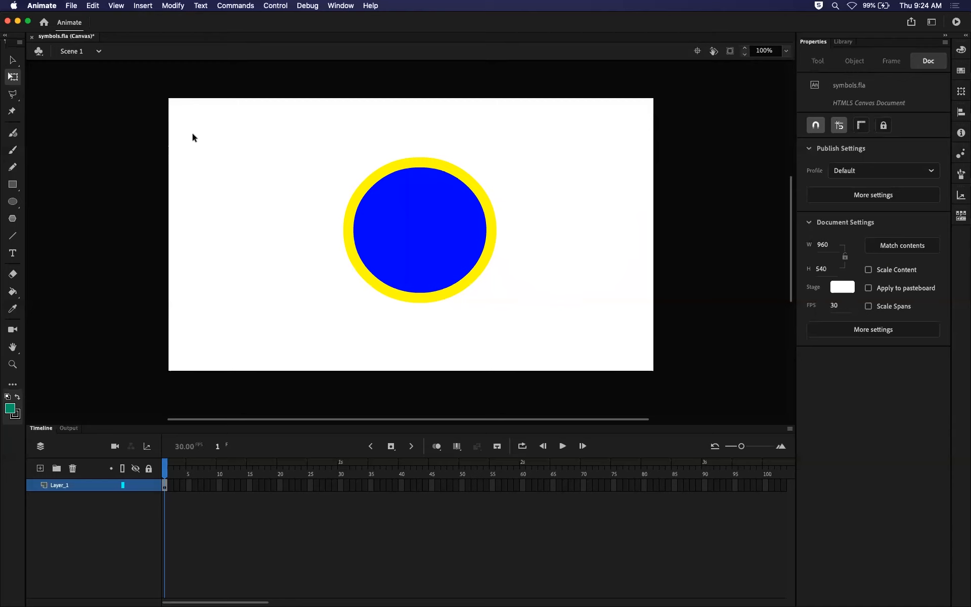
pyautogui.click(425, 218)
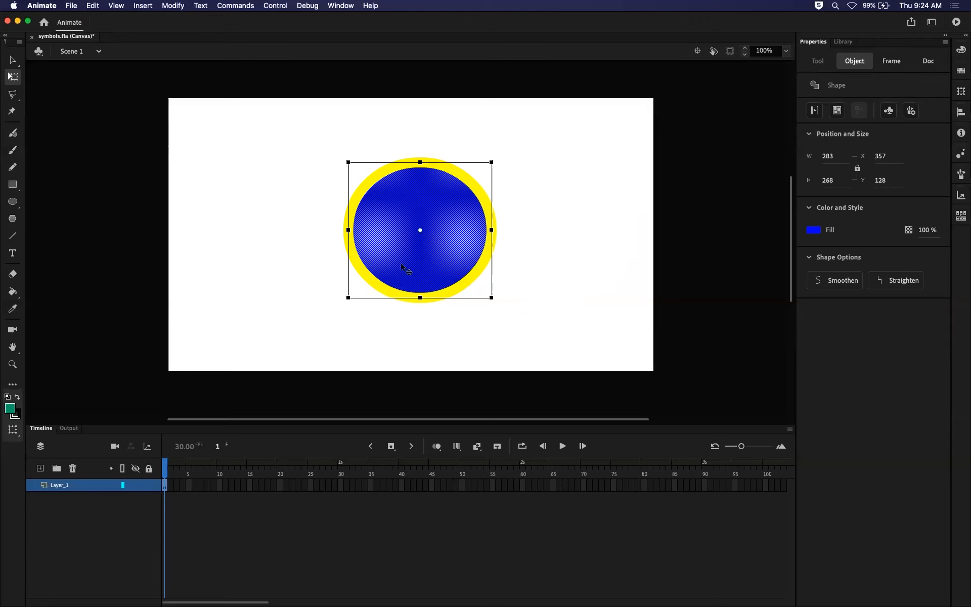
pyautogui.click(556, 152)
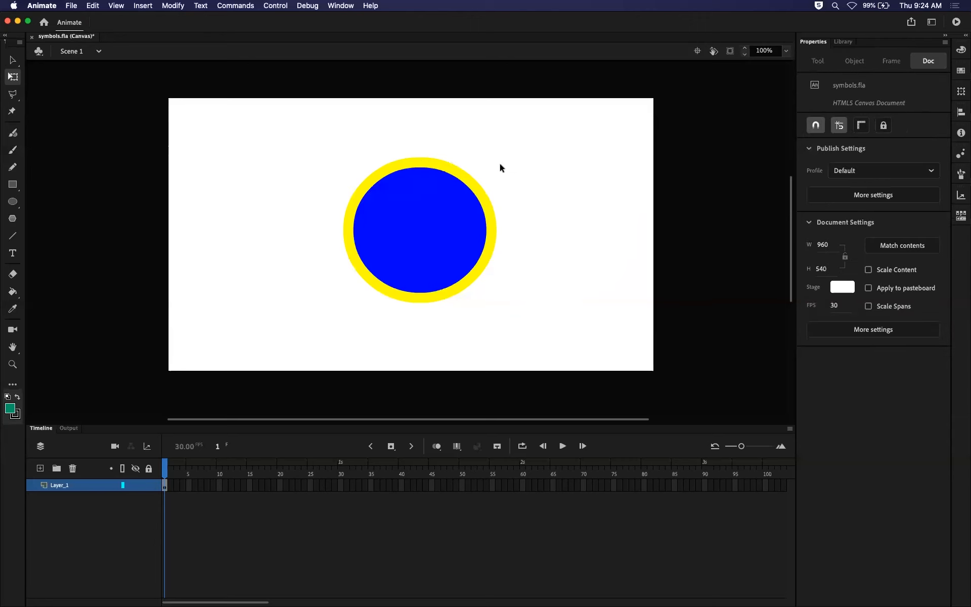
pyautogui.click(435, 198)
pyautogui.moveTo(419, 212); pyautogui.dragTo(594, 220)
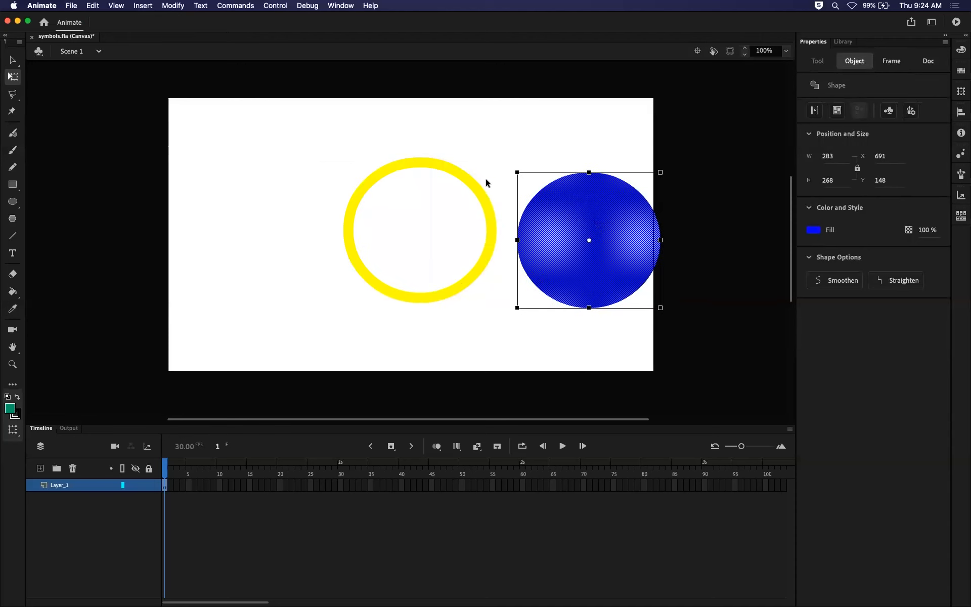
pyautogui.press('super+z')
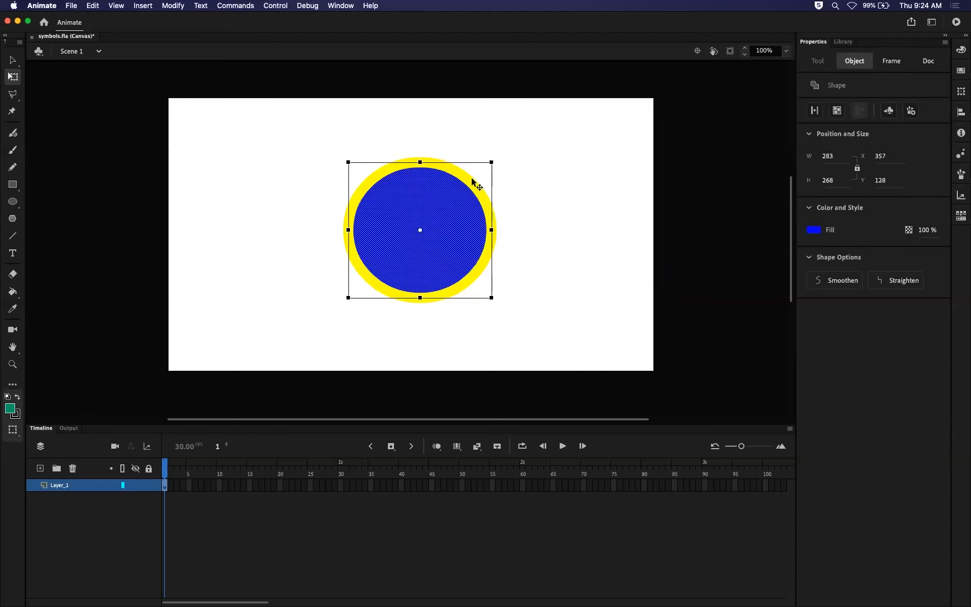
# Select the oval's fill and outline together, shift them slightly to the left, and deselect.
pyautogui.keyDown('shift'); pyautogui.click(473, 181); pyautogui.keyUp('shift')
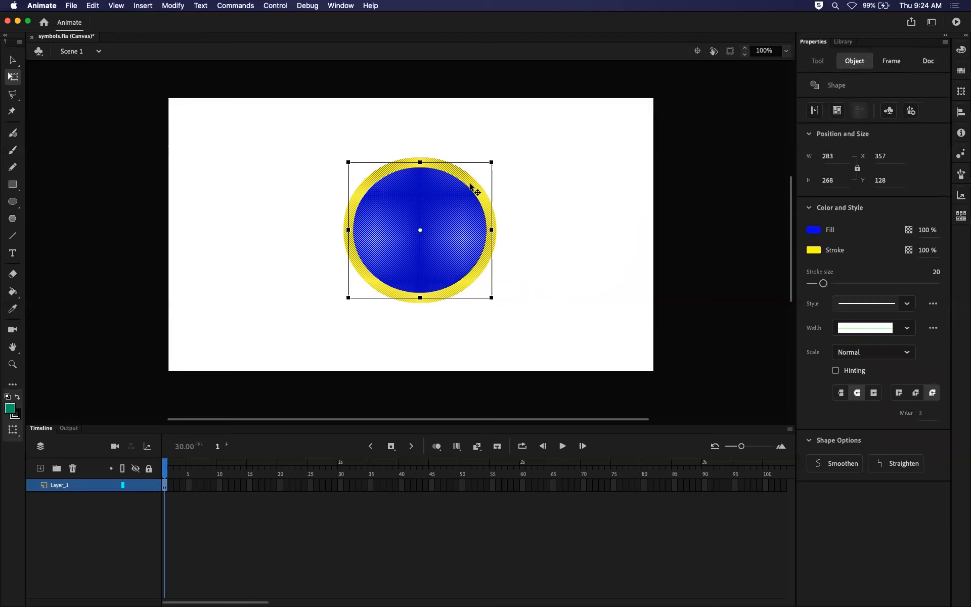
pyautogui.moveTo(459, 205); pyautogui.dragTo(419, 205)
pyautogui.click(508, 216)
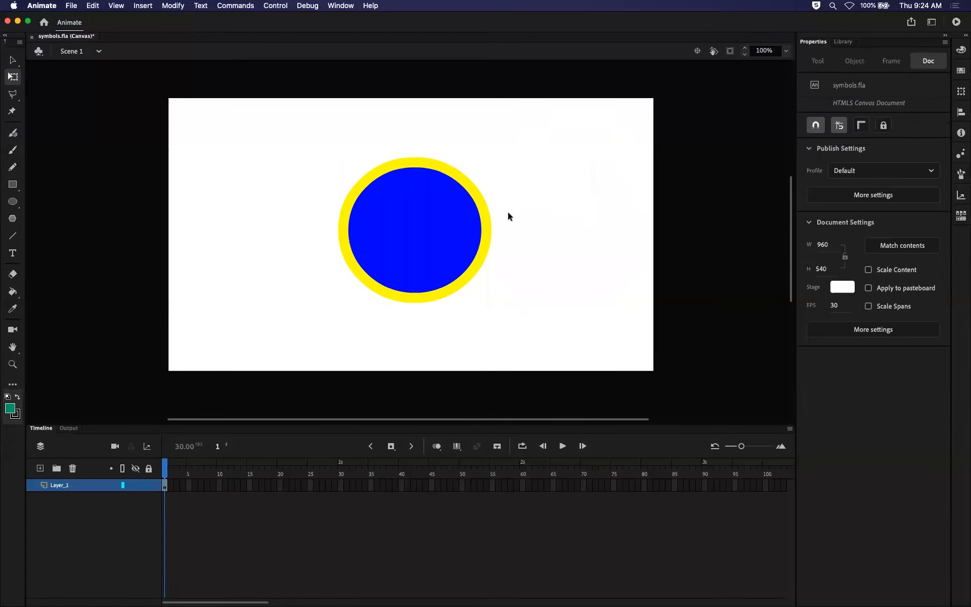
# Select the oval's fill, its outline, and both together in turn with the Free Transform tool, and clear the selection.
pyautogui.click(483, 226)
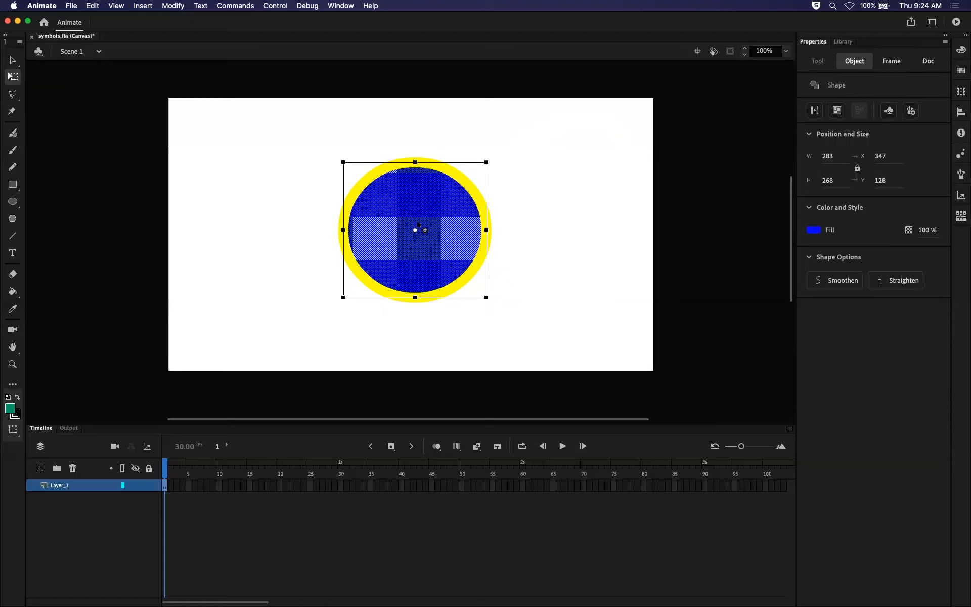
pyautogui.click(467, 183)
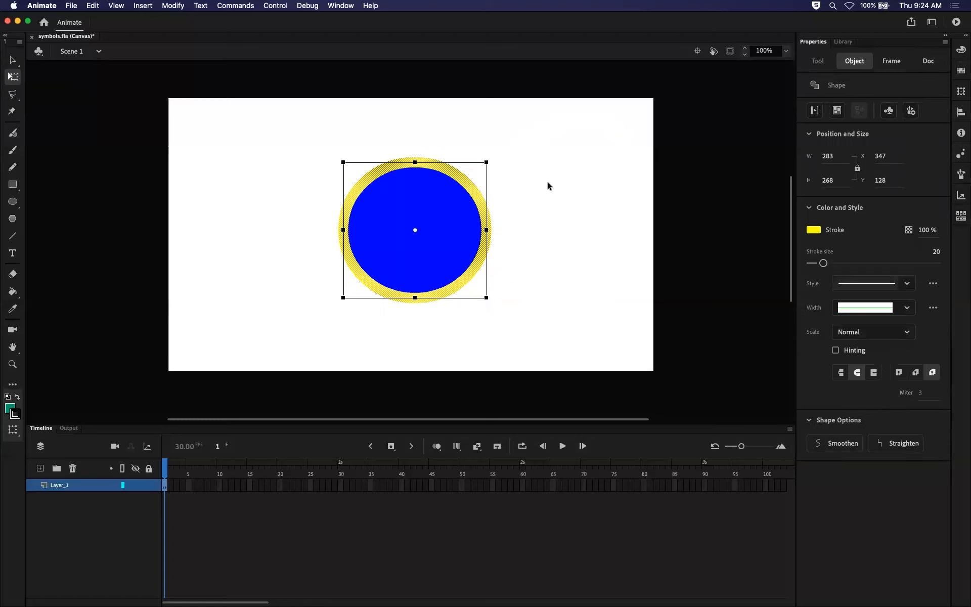
pyautogui.keyDown('shift'); pyautogui.click(387, 211); pyautogui.keyUp('shift')
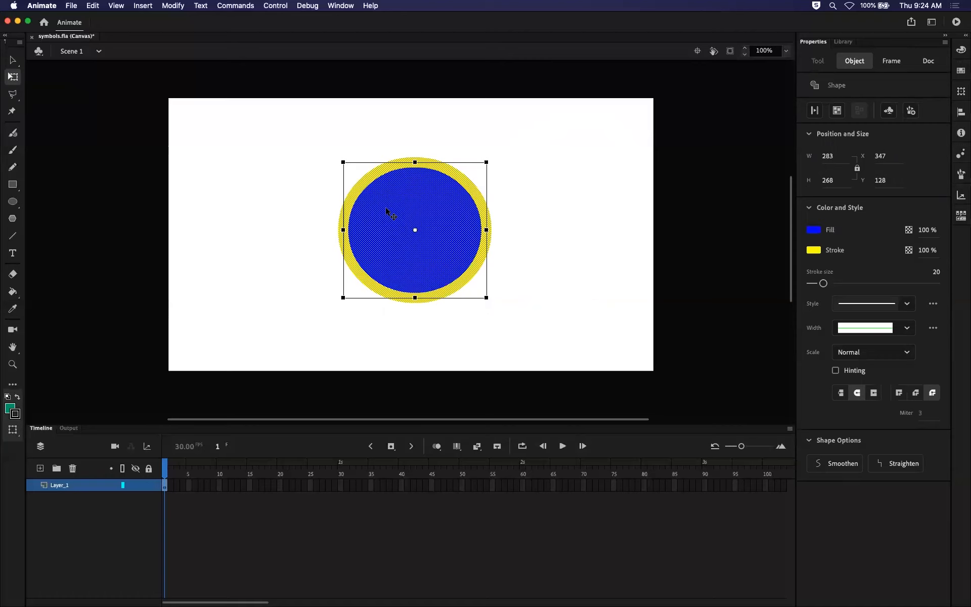
pyautogui.click(282, 171)
# Marquee-select the whole oval with the Free Transform tool, move it slightly down and left, and deselect.
pyautogui.moveTo(279, 126)
pyautogui.mouseDown()
pyautogui.moveTo(428, 211)
pyautogui.moveTo(579, 360)
pyautogui.mouseUp()
pyautogui.moveTo(440, 213)
pyautogui.mouseDown()
pyautogui.moveTo(591, 232)
pyautogui.moveTo(357, 220)
pyautogui.moveTo(425, 218)
pyautogui.mouseUp()
pyautogui.click(207, 122)
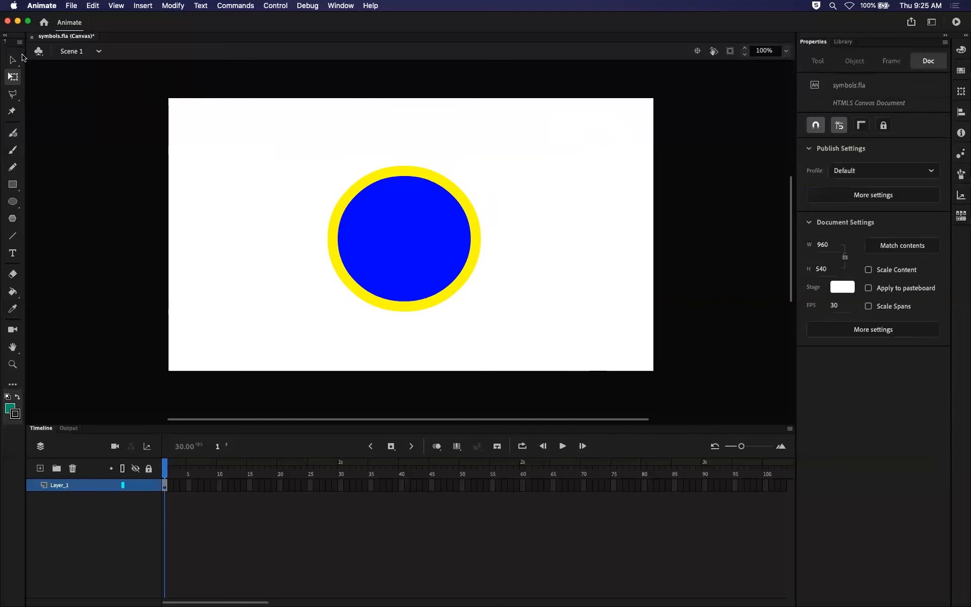
# Move the whole oval up and right with the Selection tool, and down and right to about X 375, Y 144 with Free Transform.
pyautogui.click(14, 59)
pyautogui.moveTo(279, 127); pyautogui.dragTo(546, 400)
pyautogui.moveTo(411, 258)
pyautogui.mouseDown()
pyautogui.moveTo(559, 284)
pyautogui.moveTo(370, 266)
pyautogui.moveTo(428, 247)
pyautogui.mouseUp()
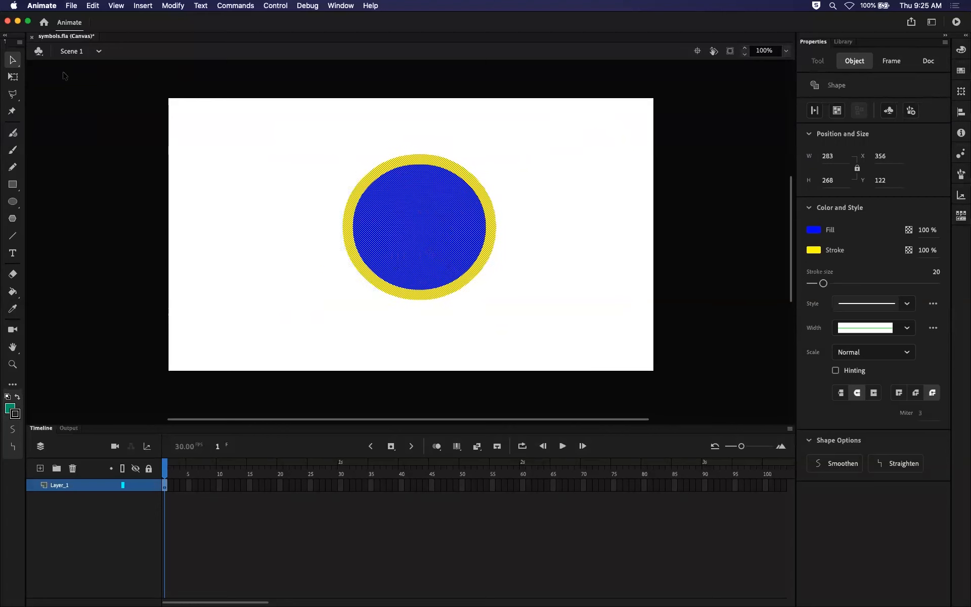
pyautogui.click(13, 76)
pyautogui.moveTo(460, 221)
pyautogui.mouseDown()
pyautogui.moveTo(452, 229)
pyautogui.moveTo(466, 232)
pyautogui.mouseUp()
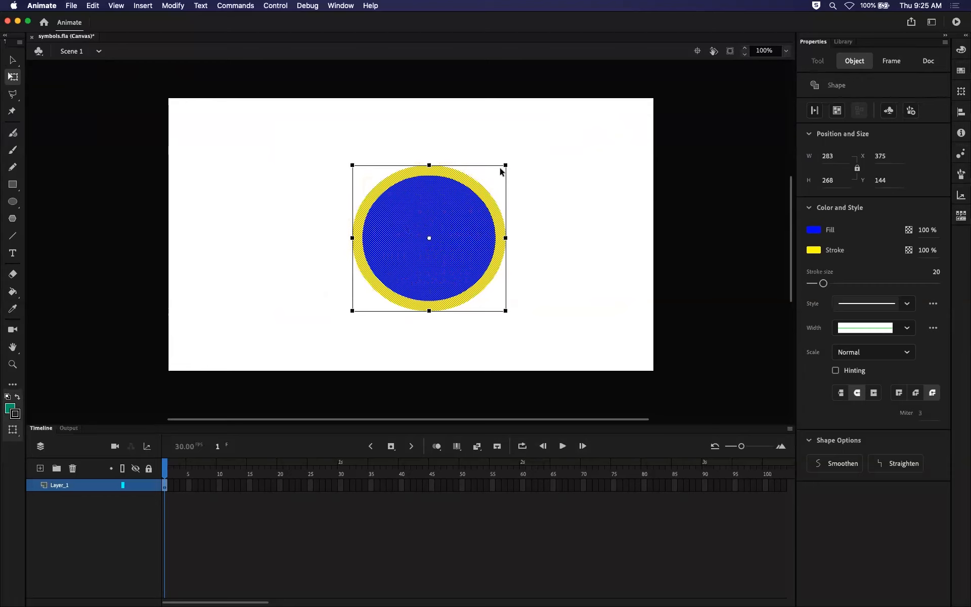
# Try transforming the oval from its upper-right corner and right-side handles, and undo the change.
pyautogui.moveTo(505, 166)
pyautogui.mouseDown()
pyautogui.moveTo(472, 208)
pyautogui.moveTo(461, 175)
pyautogui.moveTo(528, 193)
pyautogui.moveTo(526, 127)
pyautogui.moveTo(527, 235)
pyautogui.moveTo(526, 139)
pyautogui.moveTo(528, 210)
pyautogui.moveTo(541, 165)
pyautogui.moveTo(533, 175)
pyautogui.moveTo(511, 167)
pyautogui.moveTo(563, 162)
pyautogui.moveTo(479, 200)
pyautogui.moveTo(589, 129)
pyautogui.moveTo(457, 225)
pyautogui.moveTo(529, 152)
pyautogui.moveTo(568, 138)
pyautogui.moveTo(506, 166)
pyautogui.mouseUp()
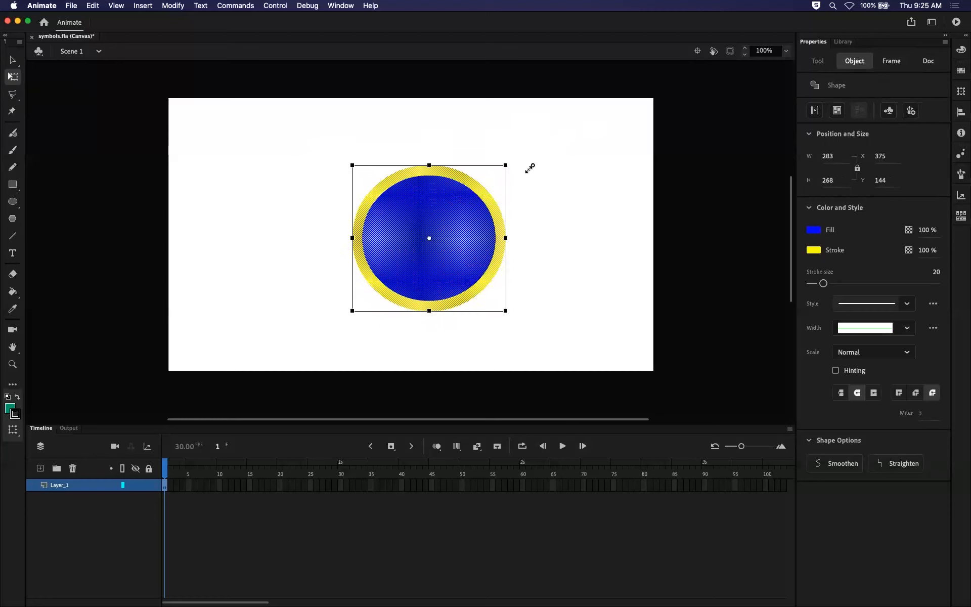
pyautogui.moveTo(505, 237); pyautogui.dragTo(515, 218)
pyautogui.press('super+z')
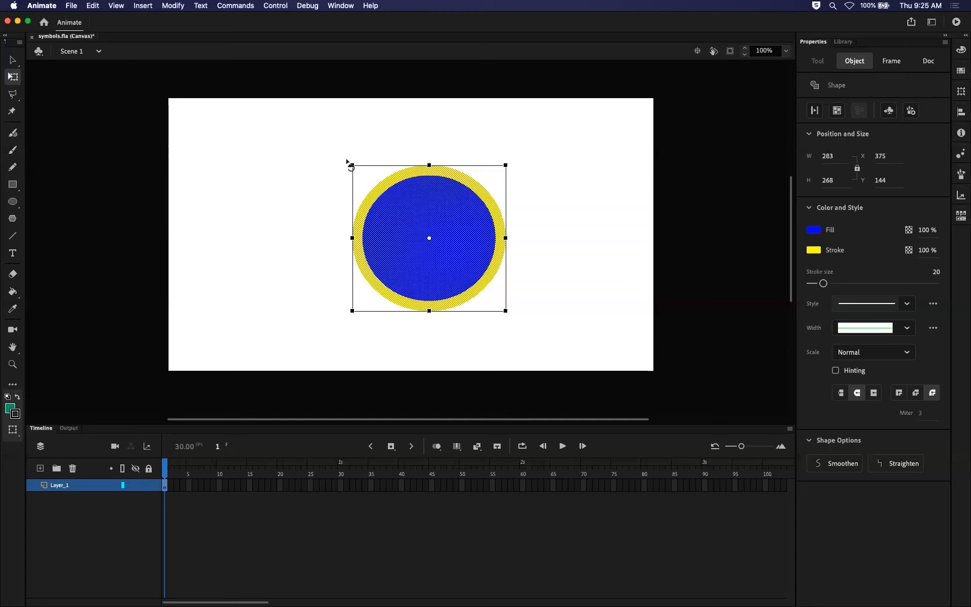
# Rotate the oval from outside its upper-left corner and delete it from the stage.
pyautogui.moveTo(348, 163); pyautogui.dragTo(307, 224)
pyautogui.press('Delete')
# Draw a green square with a dotted black stroke using the Rectangle tool, and undo it.
pyautogui.click(13, 184)
pyautogui.moveTo(376, 180); pyautogui.dragTo(482, 286)
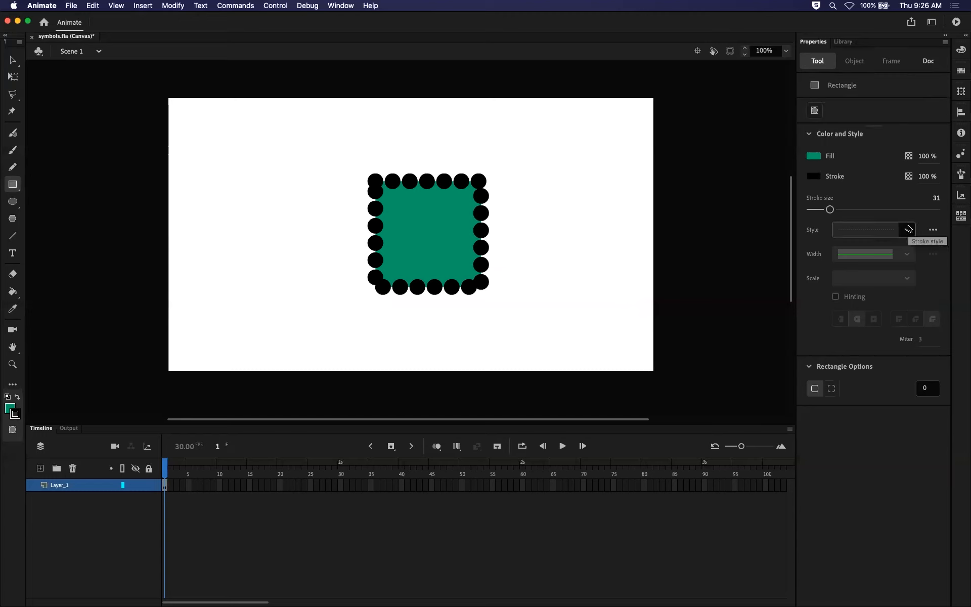
pyautogui.press('super+z')
# Set the rectangle's stroke style to solid and its size to 10, and draw a square about 274 by 274 px mid-stage.
pyautogui.click(906, 230)
pyautogui.click(867, 247)
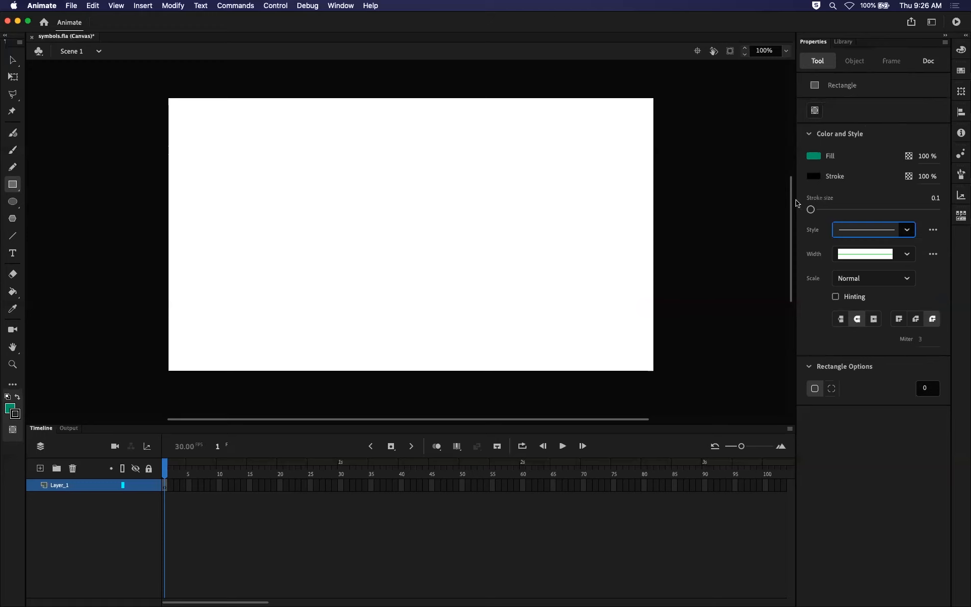
pyautogui.moveTo(810, 210); pyautogui.dragTo(818, 212)
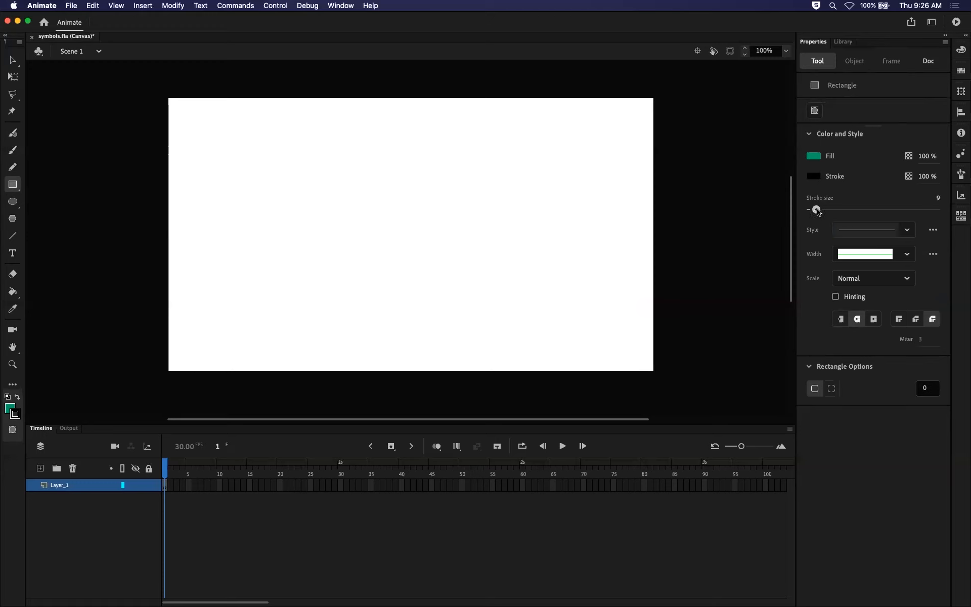
pyautogui.moveTo(346, 170)
pyautogui.mouseDown()
pyautogui.moveTo(418, 227)
pyautogui.moveTo(487, 262)
pyautogui.mouseUp()
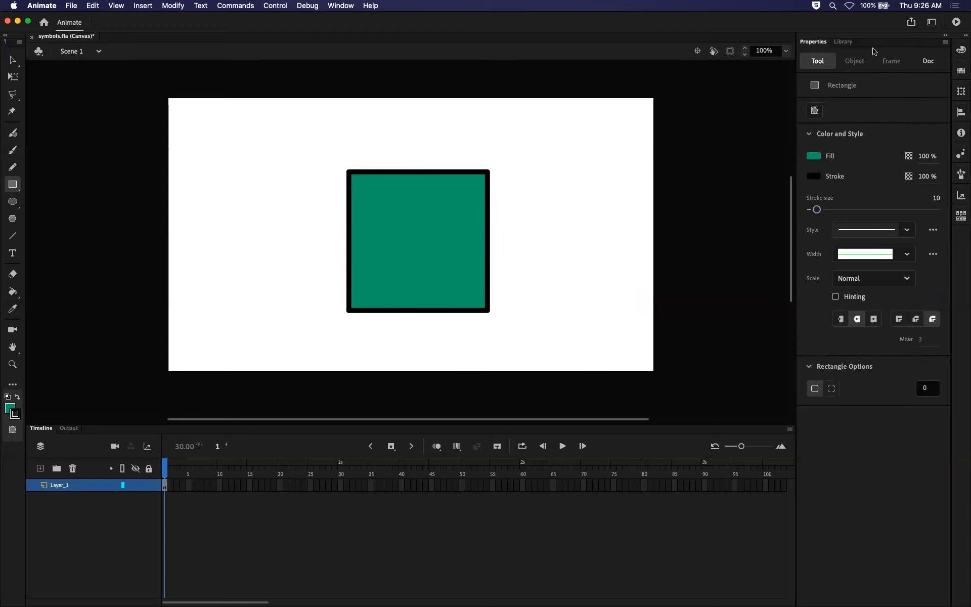
# Marquee-select the green square and its stroke with the Free Transform tool and rotate it about its centre.
pyautogui.click(12, 59)
pyautogui.click(13, 78)
pyautogui.moveTo(298, 157); pyautogui.dragTo(581, 369)
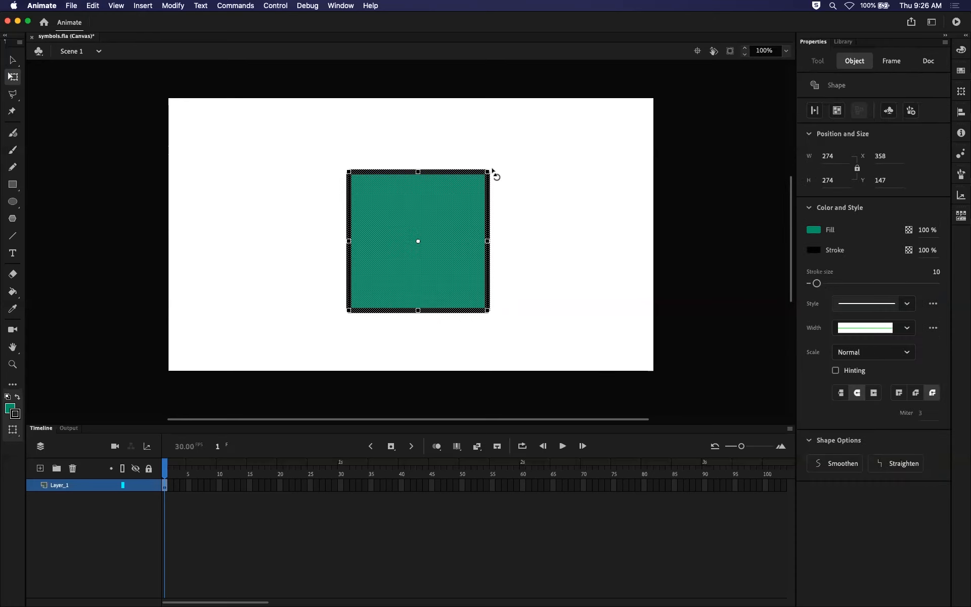
pyautogui.moveTo(497, 173); pyautogui.dragTo(369, 269)
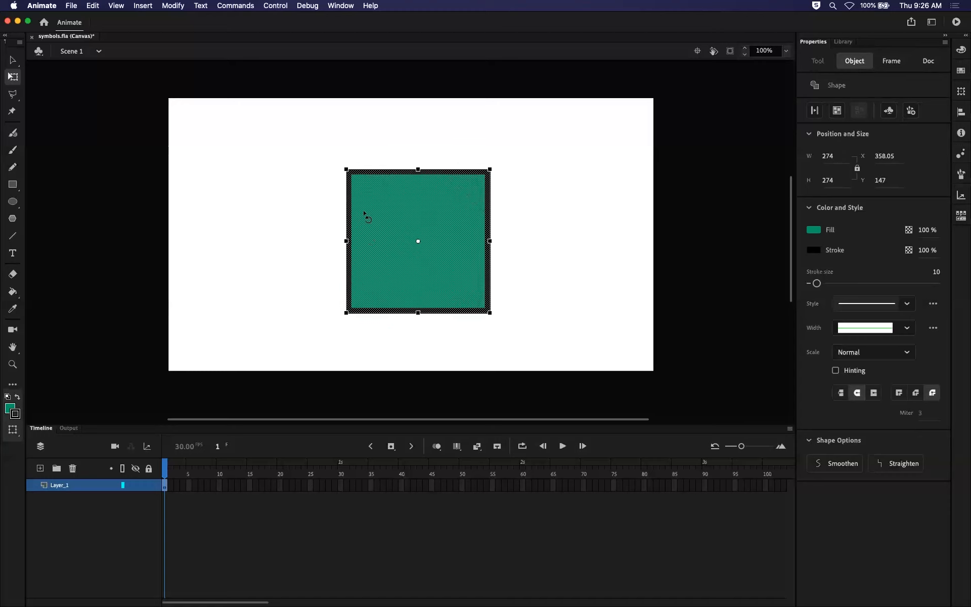
pyautogui.moveTo(364, 215); pyautogui.dragTo(395, 261)
# Stretch the green square about its centre into a rectangle about 386 px wide and 274 px high, and deselect it.
pyautogui.moveTo(487, 213); pyautogui.dragTo(477, 196)
pyautogui.moveTo(491, 241); pyautogui.dragTo(520, 243)
pyautogui.moveTo(519, 310)
pyautogui.mouseDown()
pyautogui.moveTo(442, 271)
pyautogui.moveTo(559, 332)
pyautogui.moveTo(481, 295)
pyautogui.moveTo(529, 317)
pyautogui.mouseUp()
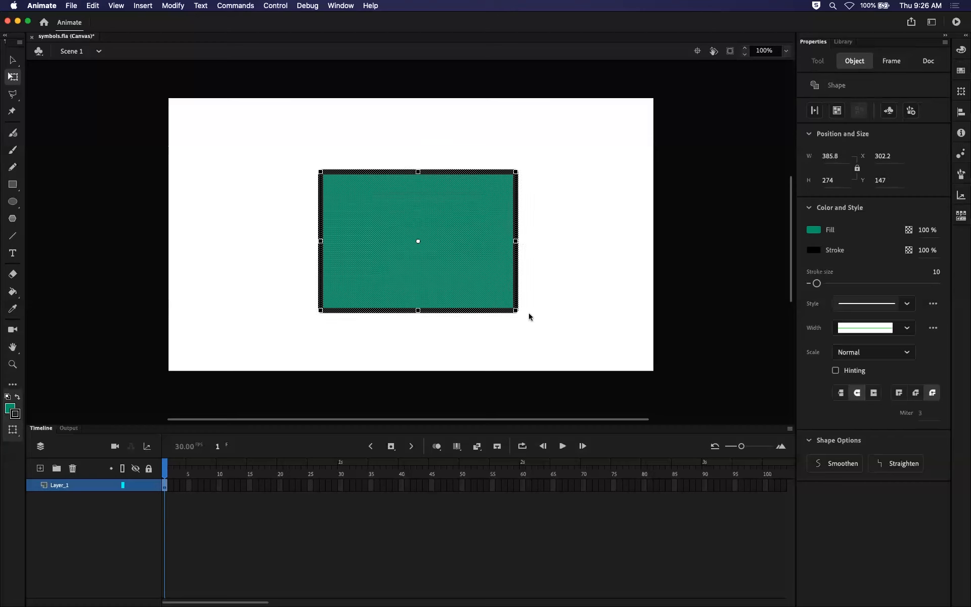
pyautogui.click(564, 284)
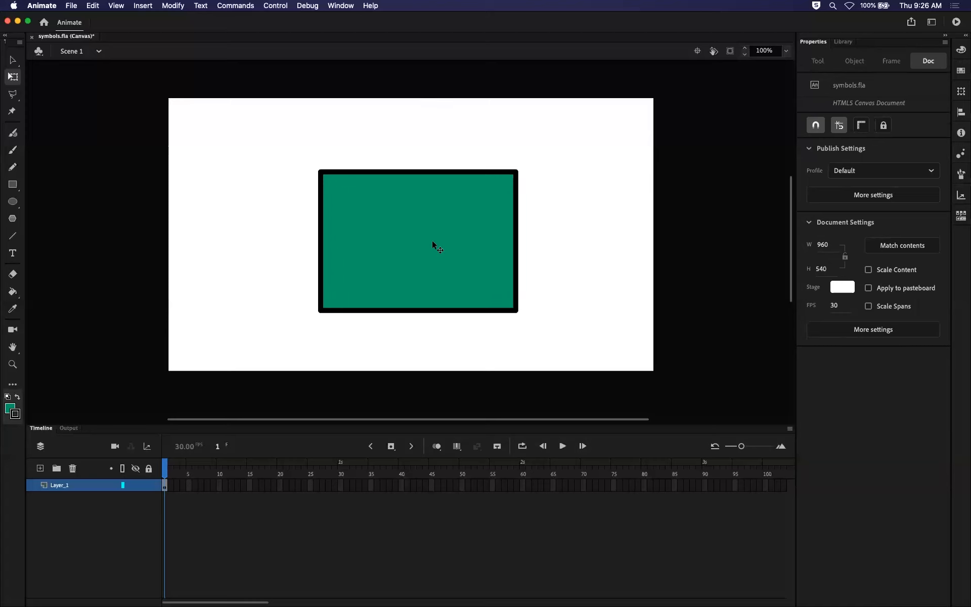
pyautogui.click(14, 61)
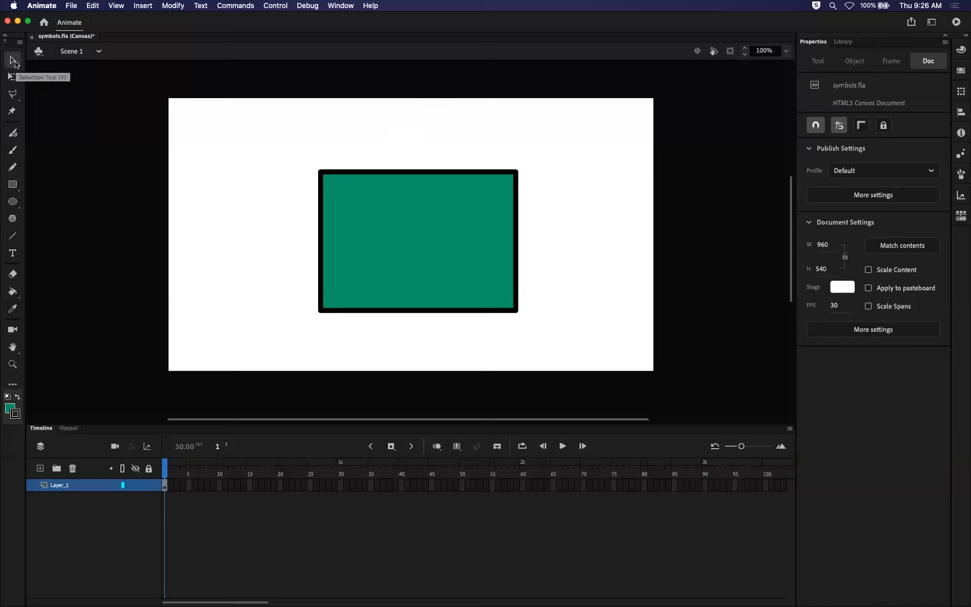
pyautogui.click(15, 63)
pyautogui.click(12, 76)
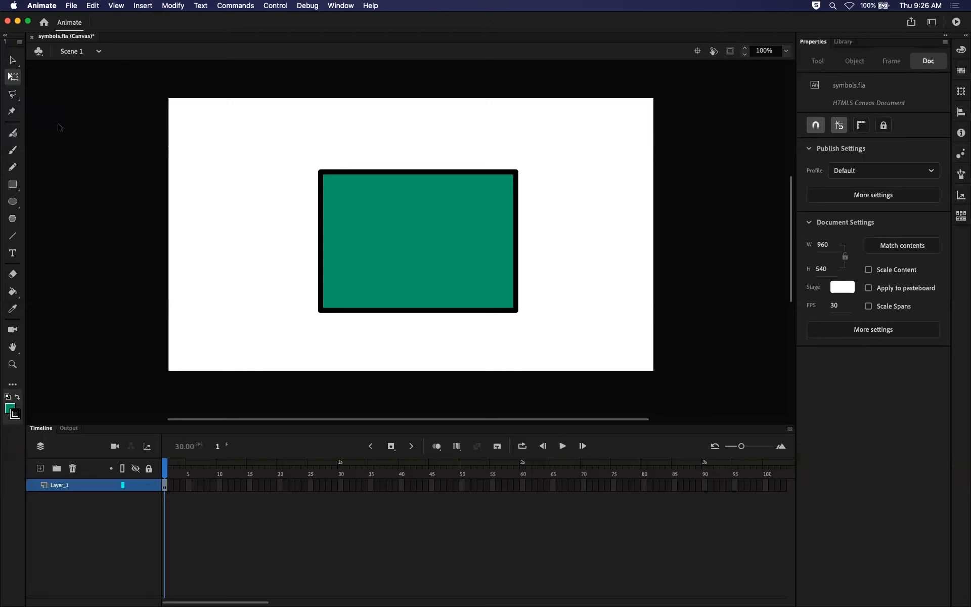
# Trace and close an irregular straight-sided selection on the empty stage beside the green rectangle with the Polygon tool.
pyautogui.click(13, 95)
pyautogui.click(239, 135)
pyautogui.click(219, 191)
pyautogui.click(283, 239)
pyautogui.click(303, 172)
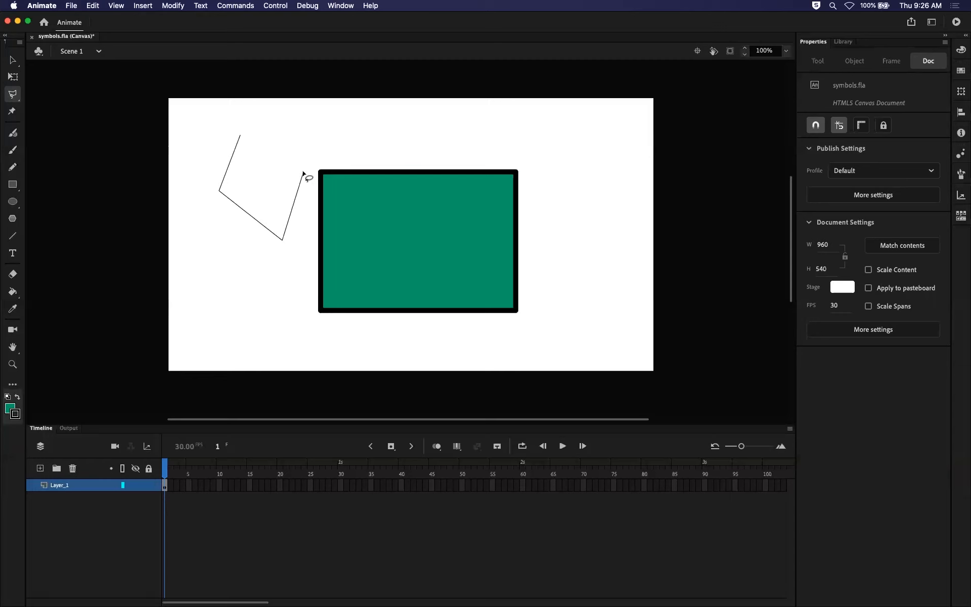
pyautogui.click(264, 171)
pyautogui.click(261, 199)
pyautogui.click(245, 186)
pyautogui.click(240, 135)
pyautogui.doubleClick(243, 139)
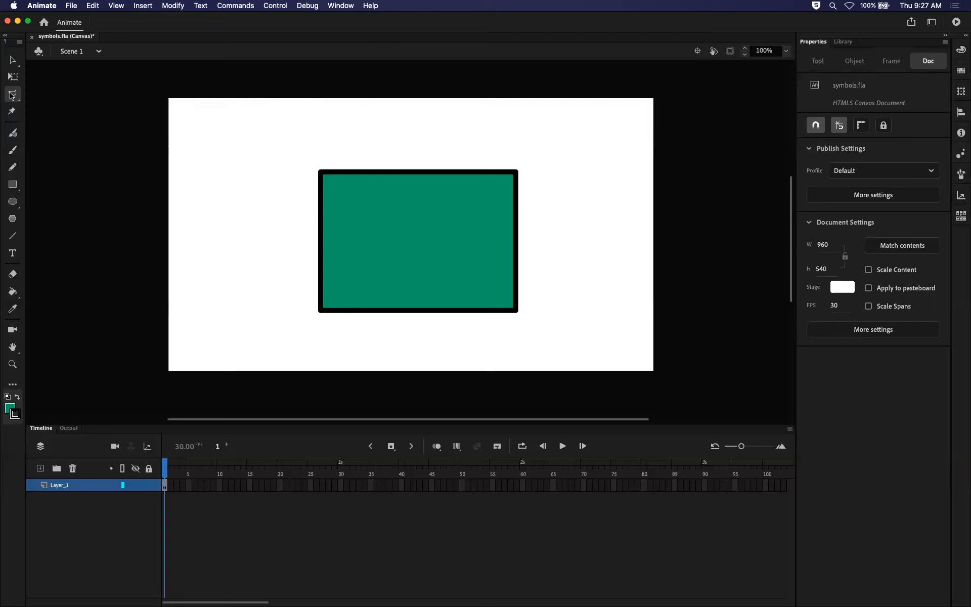
# Select the green rectangle's left part along a wavy freehand outline with the Lasso tool and shift it 80 px to the left.
pyautogui.click(12, 95)
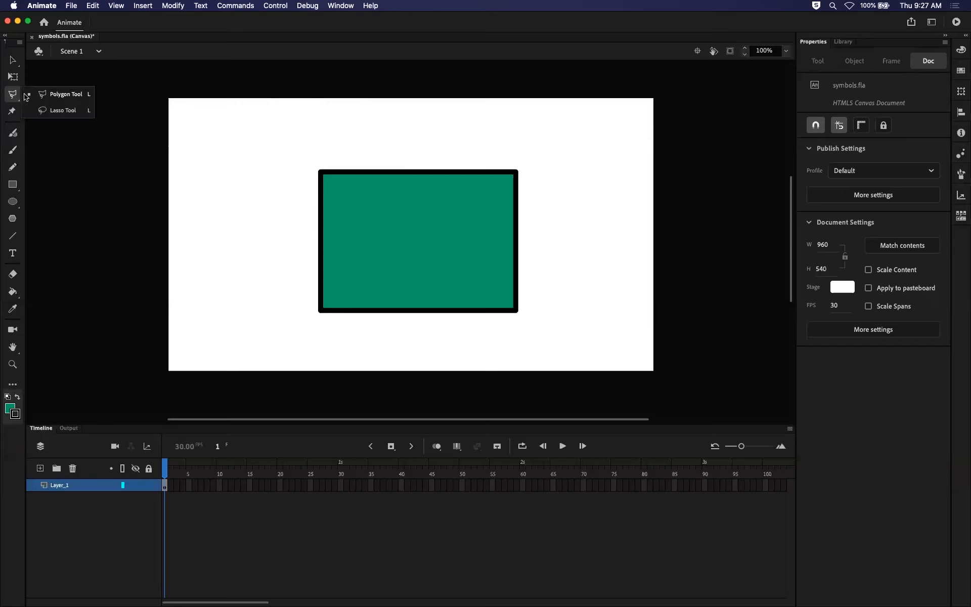
pyautogui.click(67, 110)
pyautogui.moveTo(278, 147)
pyautogui.mouseDown()
pyautogui.moveTo(227, 204)
pyautogui.moveTo(255, 242)
pyautogui.moveTo(259, 297)
pyautogui.moveTo(312, 349)
pyautogui.moveTo(373, 282)
pyautogui.mouseUp()
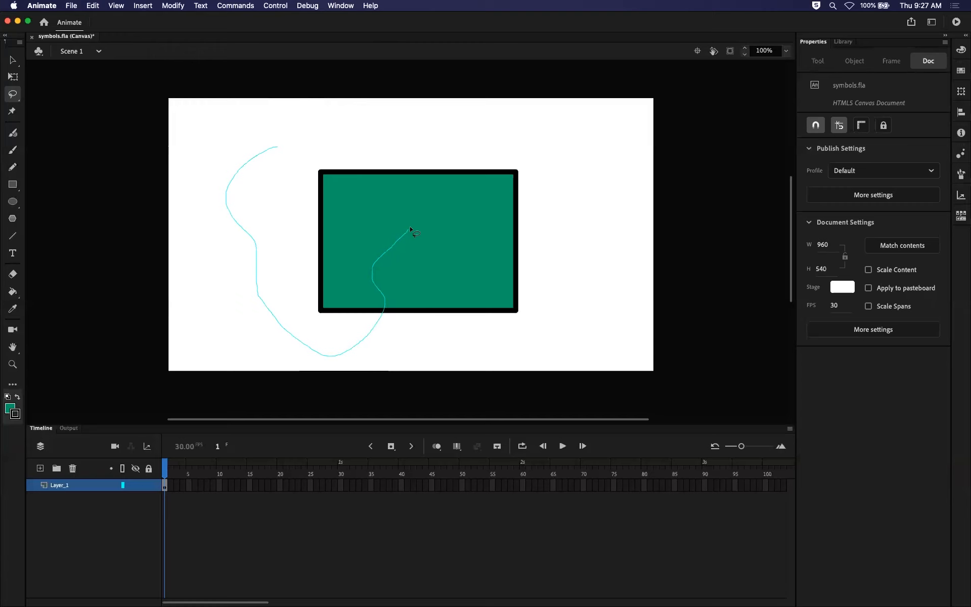
pyautogui.moveTo(378, 207)
pyautogui.mouseDown()
pyautogui.moveTo(349, 163)
pyautogui.moveTo(276, 148)
pyautogui.mouseUp()
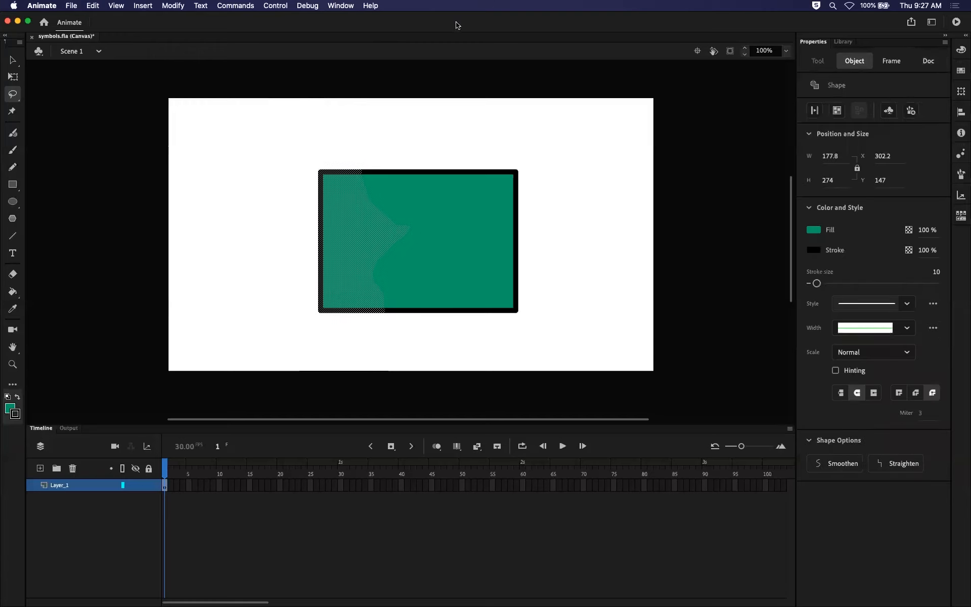
pyautogui.press('Left')
pyautogui.press('Left')
pyautogui.press('Left')
pyautogui.press('Left')
pyautogui.press('Left')
pyautogui.press('Left')
pyautogui.press('Left')
pyautogui.press('Left')
pyautogui.press('Left')
pyautogui.press('Left')
pyautogui.press('Left')
pyautogui.press('Left')
pyautogui.press('Left')
pyautogui.press('Left')
pyautogui.press('Left')
pyautogui.press('Left')
pyautogui.press('Left')
pyautogui.press('Left')
pyautogui.press('Left')
pyautogui.press('Left')
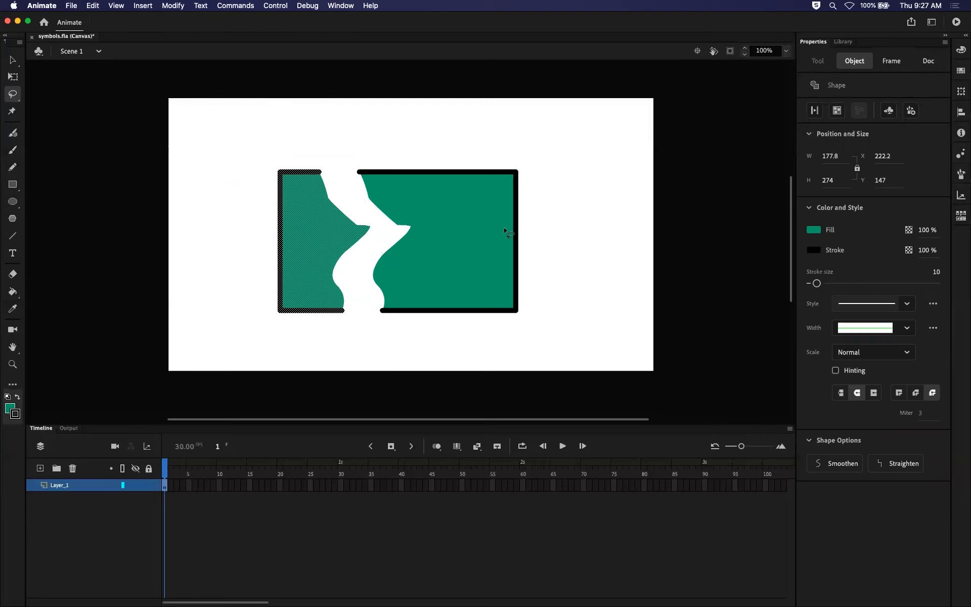
# Marquee-select the rectangle's upper-right corner, about 118 by 121 px, and move it to the stage's upper-right area.
pyautogui.click(13, 60)
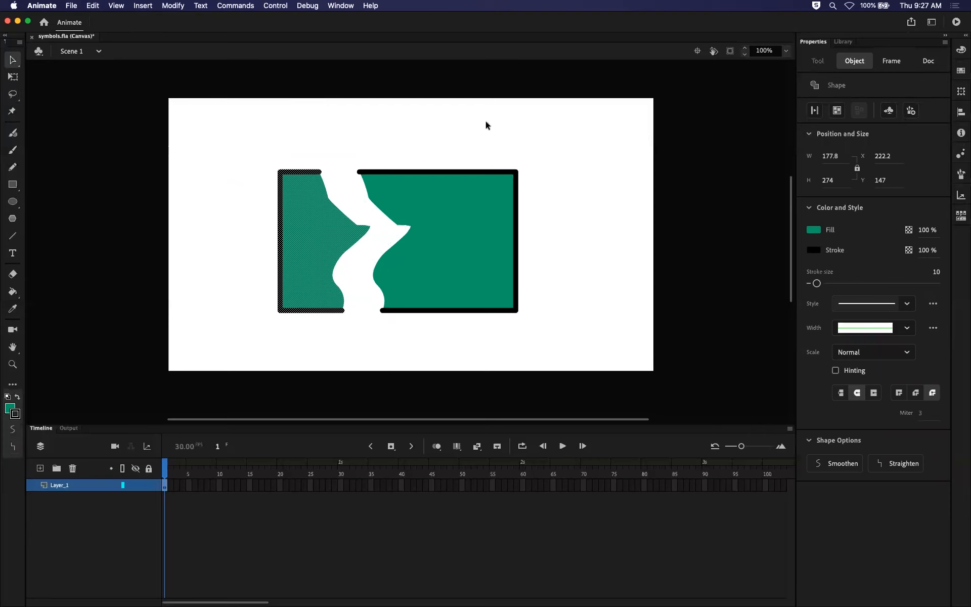
pyautogui.moveTo(455, 138); pyautogui.dragTo(582, 238)
pyautogui.moveTo(484, 210); pyautogui.dragTo(589, 174)
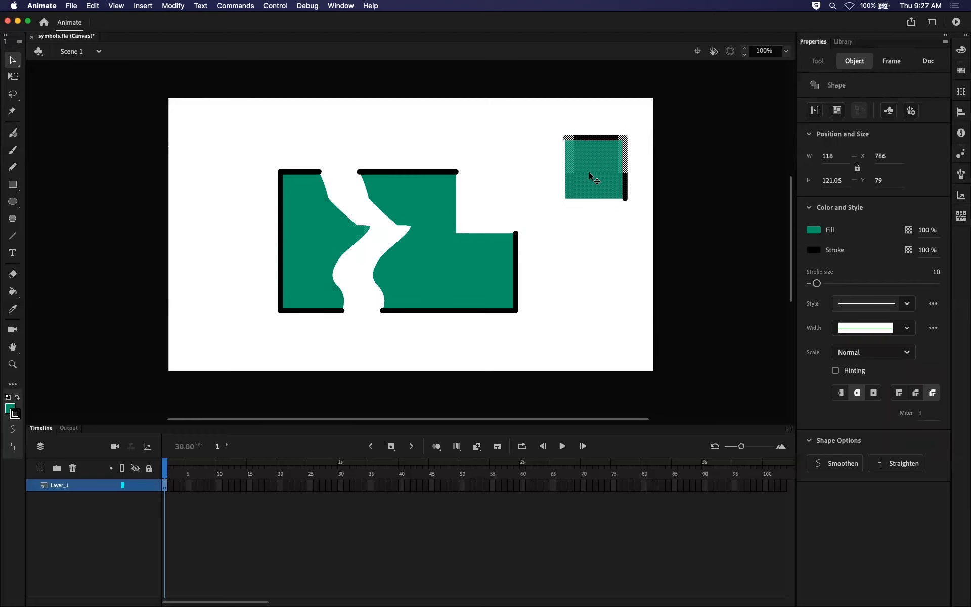
# Undo the moves of the corner piece and the lassoed left part, and clear the selection.
pyautogui.press('super+z')
pyautogui.press('super+z')
pyautogui.press('super+z')
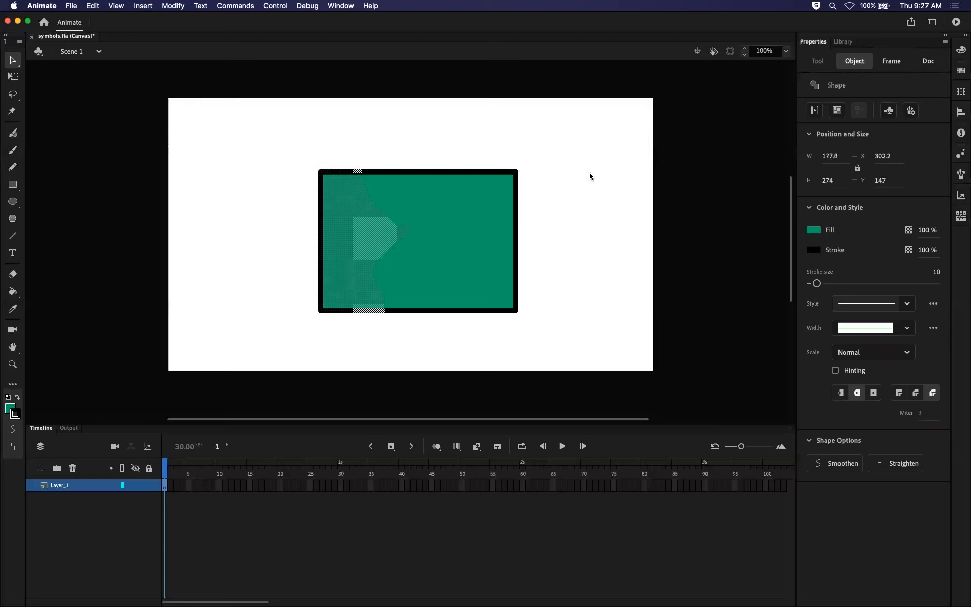
pyautogui.click(487, 141)
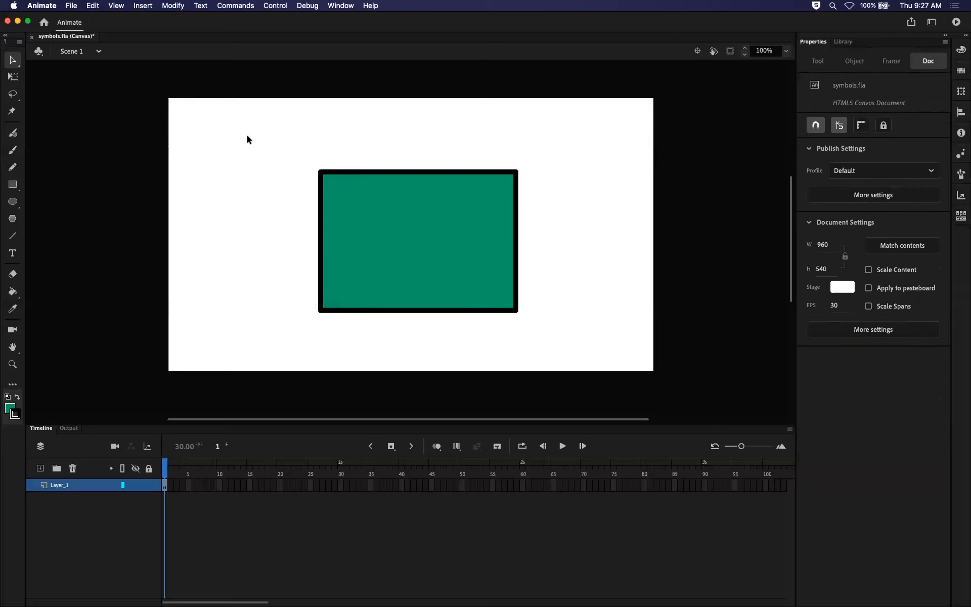
# Draw an oval ring about 303 by 256 px over the rectangle's upper-left corner, and select and deselect its fill.
pyautogui.click(12, 201)
pyautogui.moveTo(262, 130); pyautogui.dragTo(415, 260)
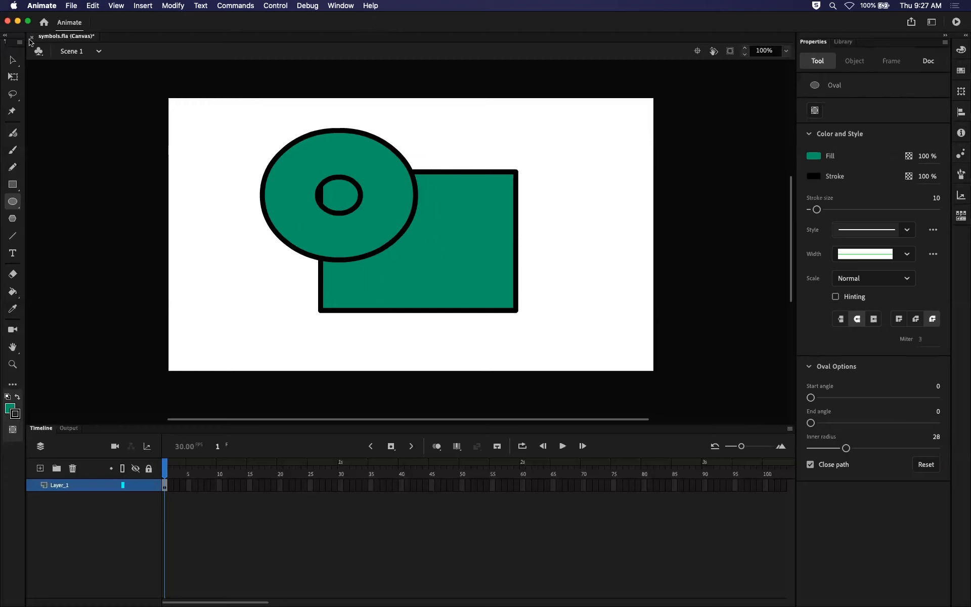
pyautogui.click(13, 60)
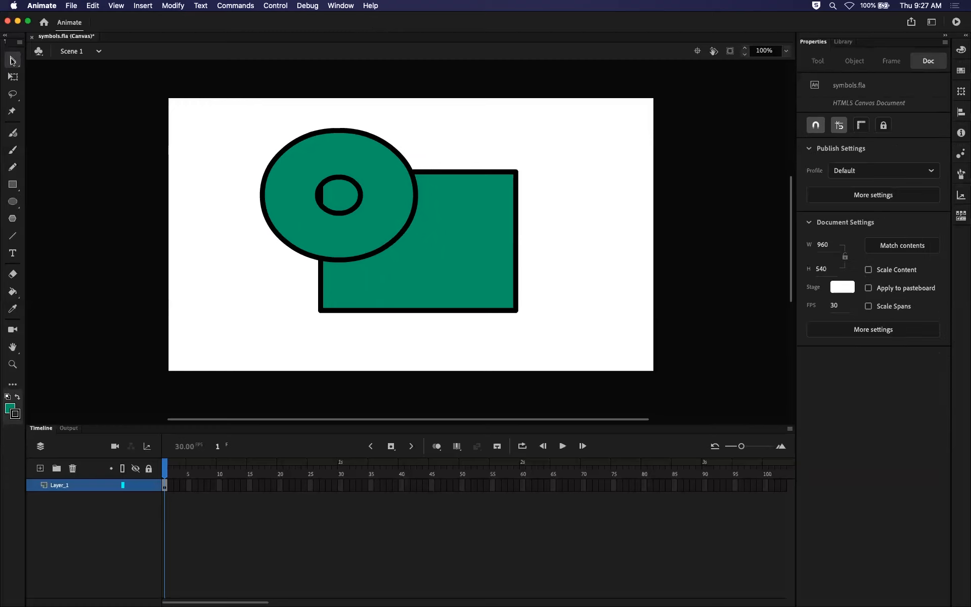
pyautogui.click(390, 210)
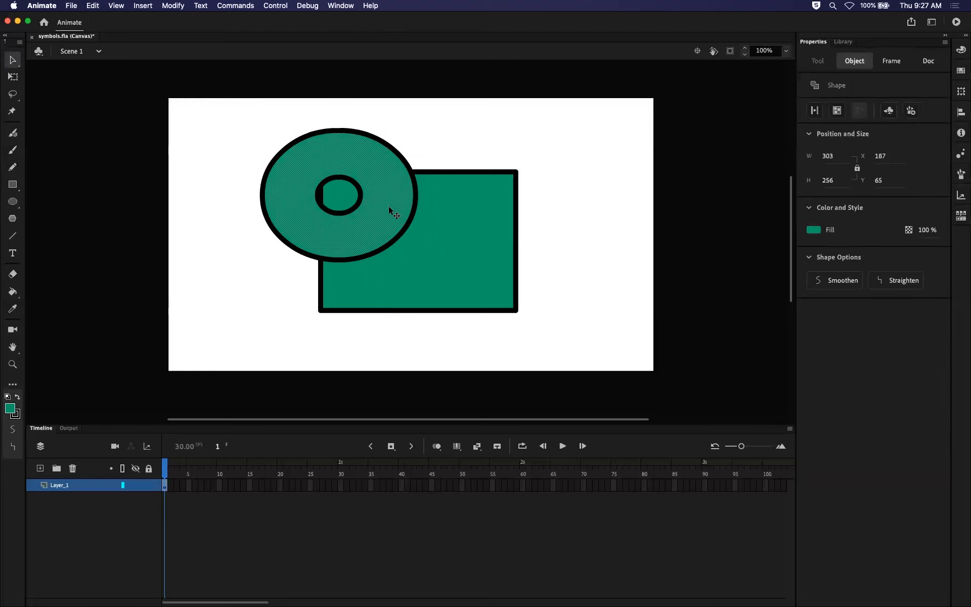
pyautogui.click(453, 155)
# Move the fills of the ring, its inner oval and the remaining rectangle away from their strokes.
pyautogui.click(374, 182)
pyautogui.moveTo(385, 186); pyautogui.dragTo(273, 328)
pyautogui.click(357, 205)
pyautogui.moveTo(360, 207); pyautogui.dragTo(245, 158)
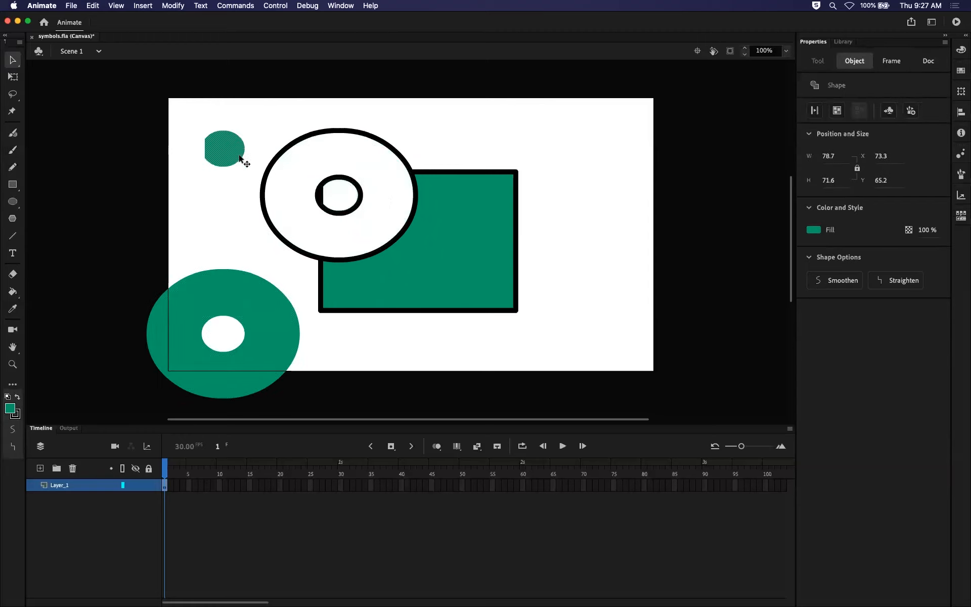
pyautogui.click(418, 212)
pyautogui.moveTo(418, 211)
pyautogui.mouseDown()
pyautogui.moveTo(403, 213)
pyautogui.moveTo(436, 221)
pyautogui.moveTo(321, 213)
pyautogui.moveTo(374, 232)
pyautogui.moveTo(416, 218)
pyautogui.moveTo(412, 226)
pyautogui.mouseUp()
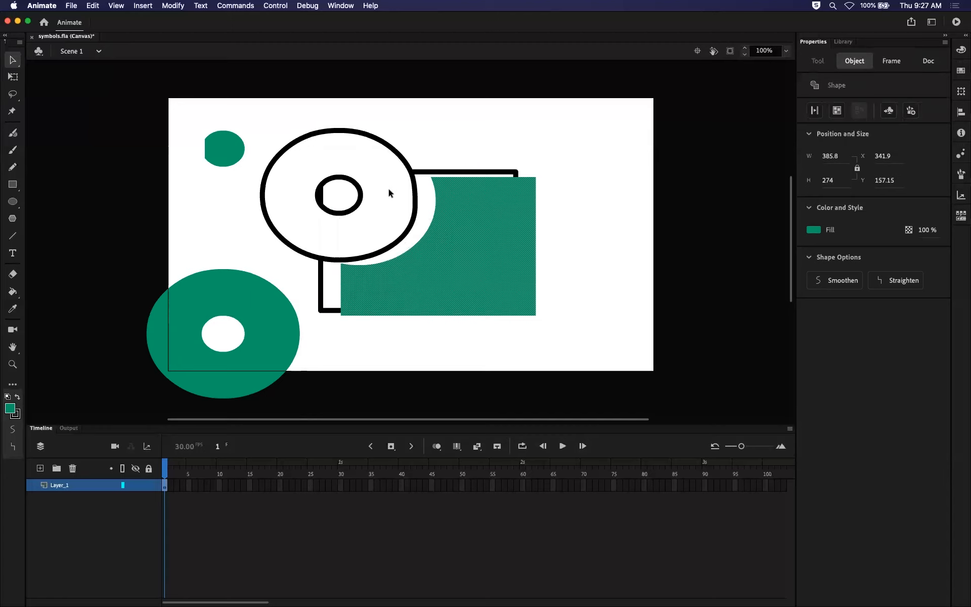
# Undo the fill moves and the drawing of the oval ring, leaving only the green rectangle.
pyautogui.press('super+z')
pyautogui.press('super+z')
pyautogui.press('super+z')
pyautogui.press('super+z')
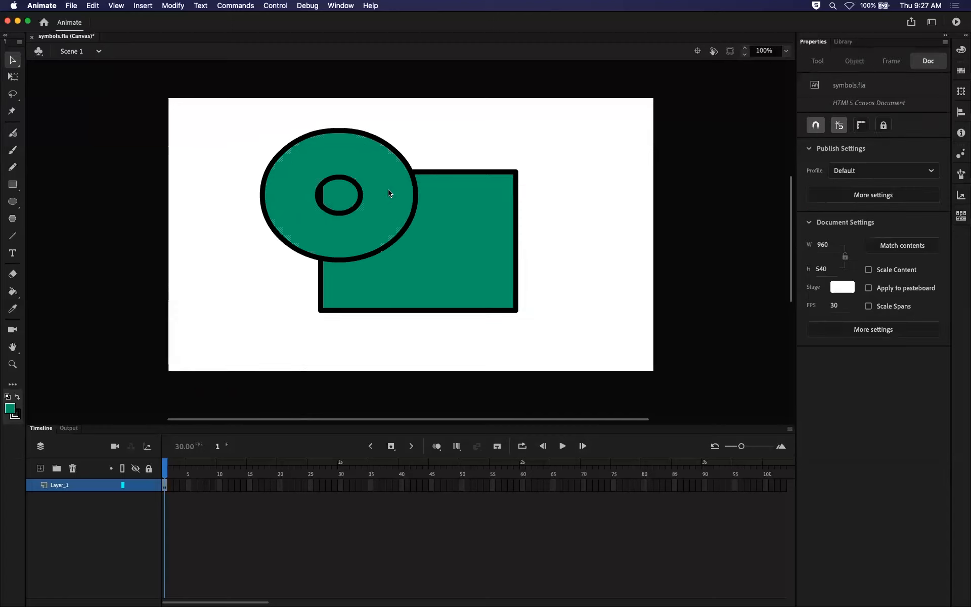
pyautogui.press('super+z')
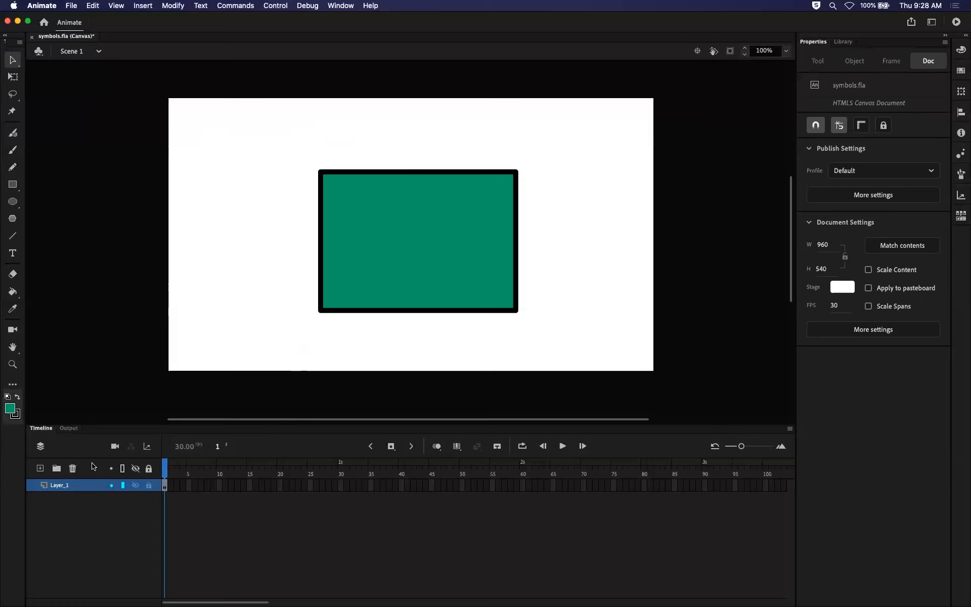
# Select the green rectangle and its stroke with the Asset Warp tool.
pyautogui.click(14, 116)
pyautogui.click(320, 169)
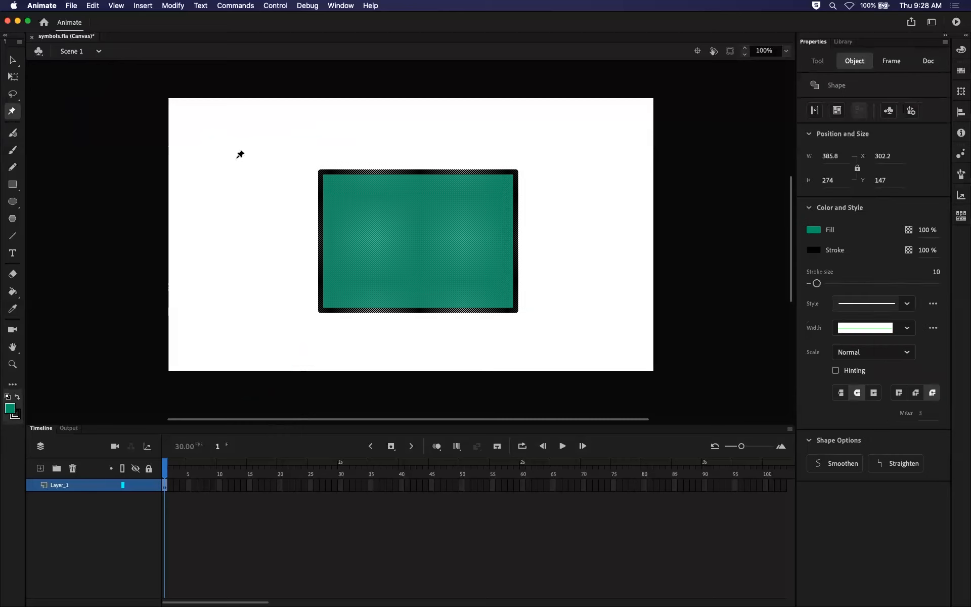
# View the Classic Brush and Pencil tool options while the rectangle is selected, and deselect the rectangle.
pyautogui.click(13, 152)
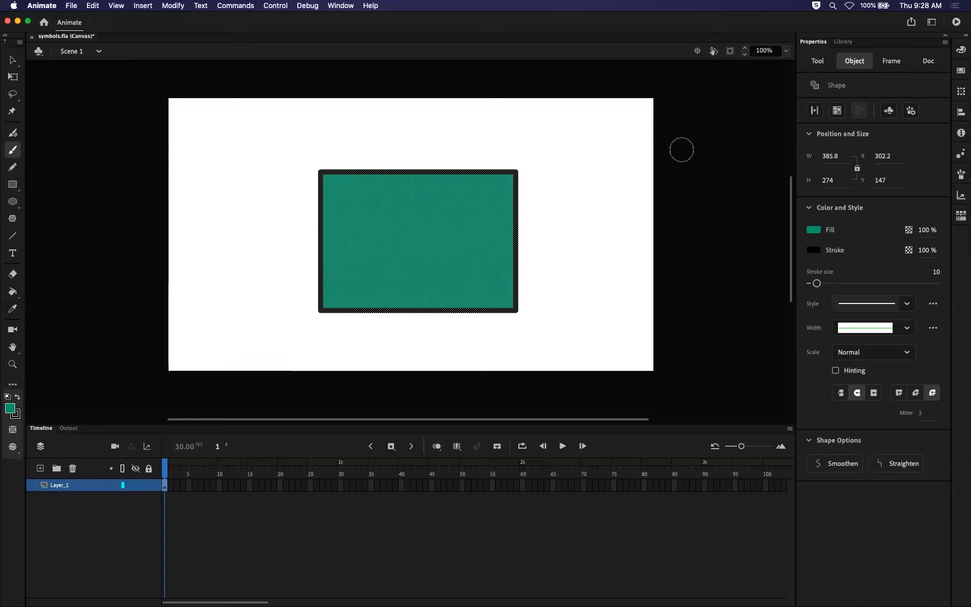
pyautogui.click(818, 60)
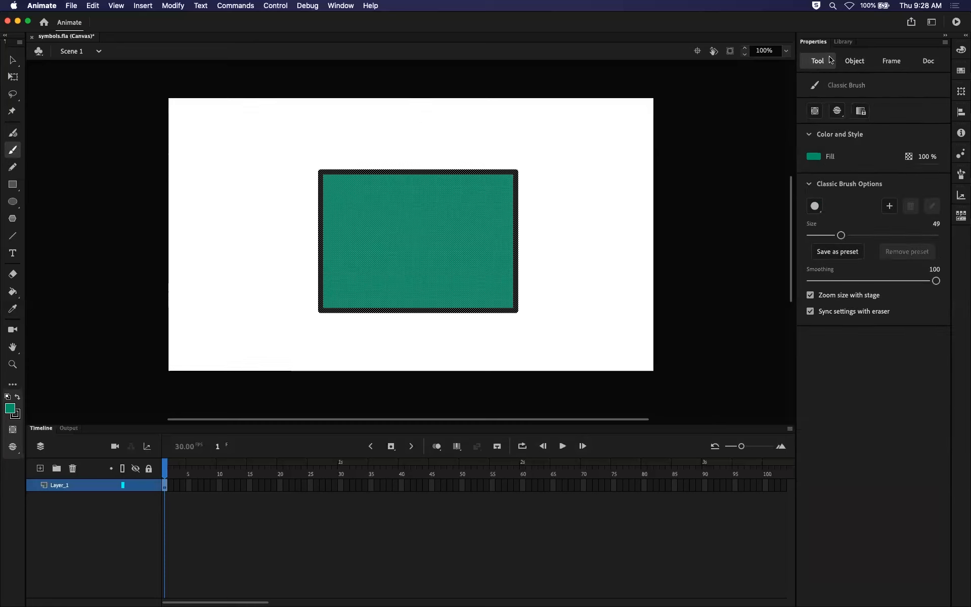
pyautogui.click(14, 133)
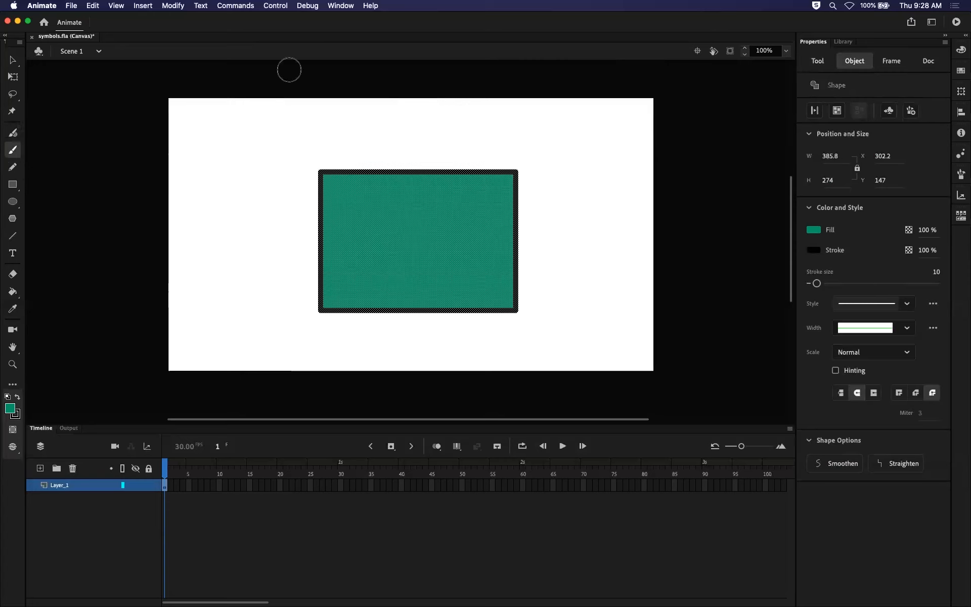
pyautogui.click(13, 169)
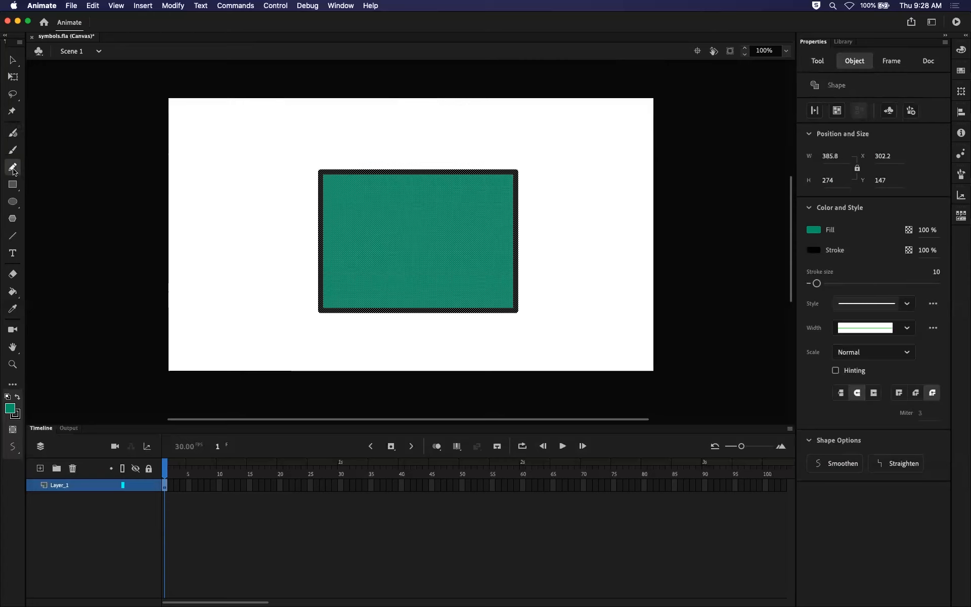
pyautogui.click(817, 61)
pyautogui.click(14, 60)
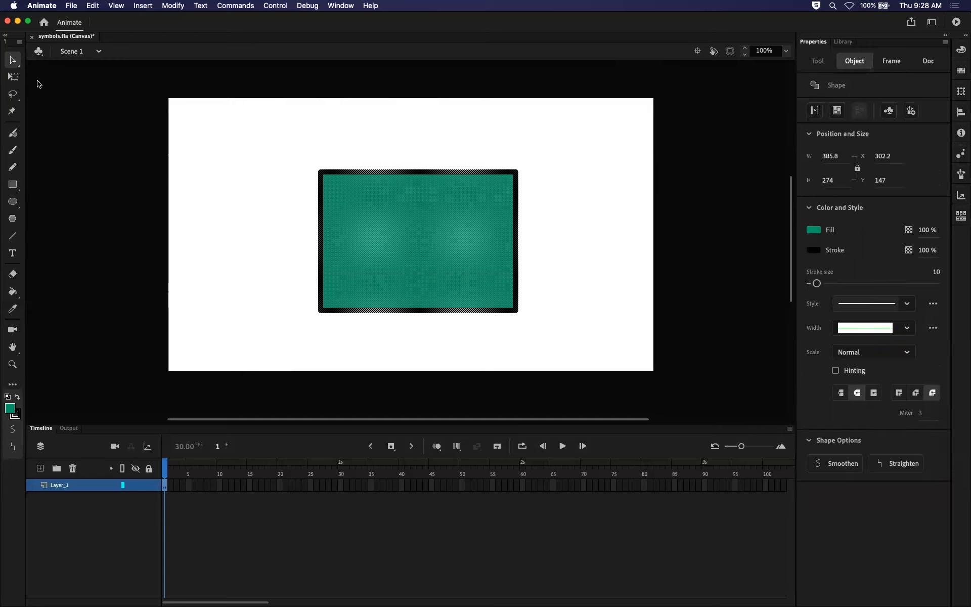
pyautogui.click(160, 168)
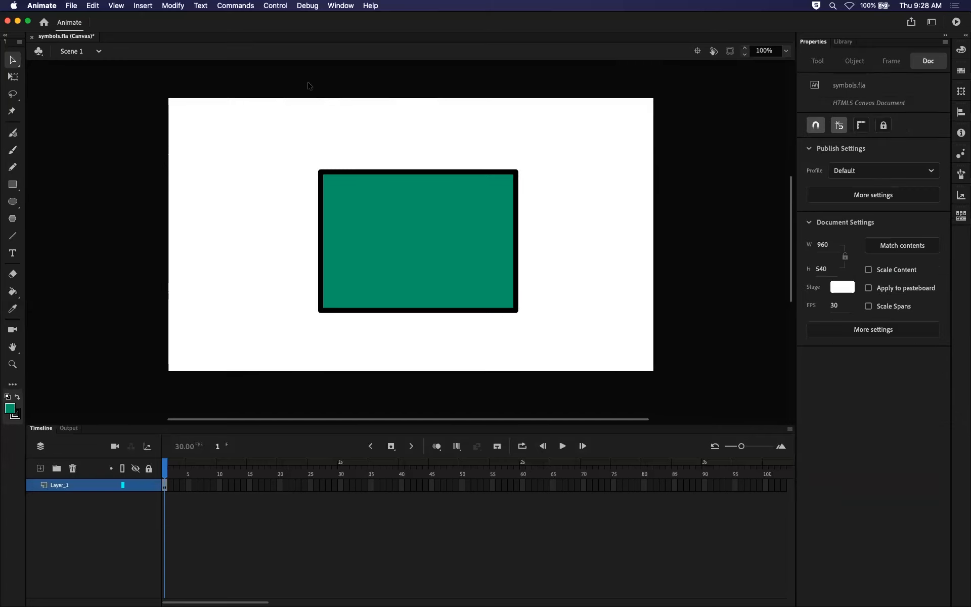
# Compare the options of the Fluid Brush, Classic Brush and Pencil tools.
pyautogui.click(13, 133)
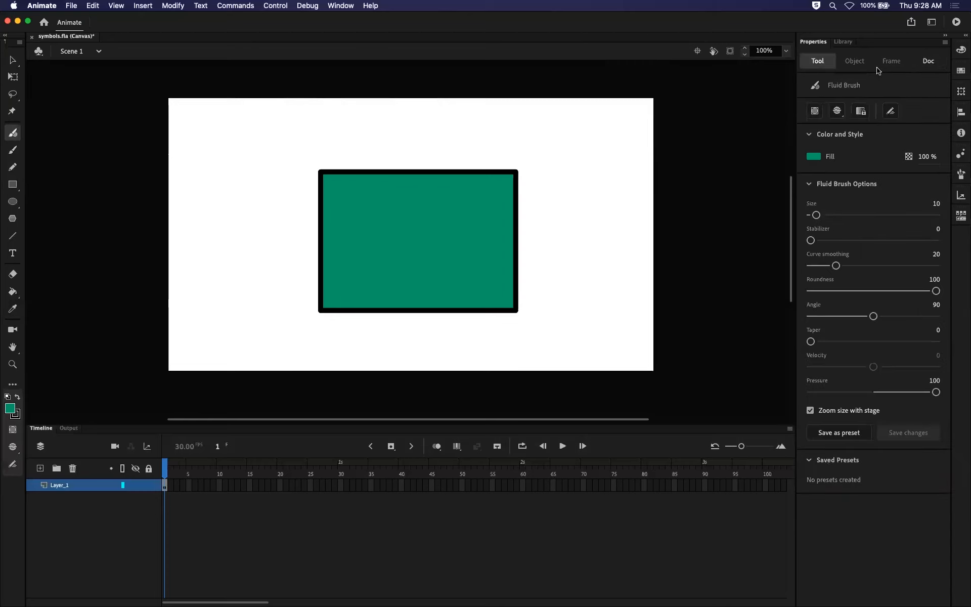
pyautogui.click(12, 150)
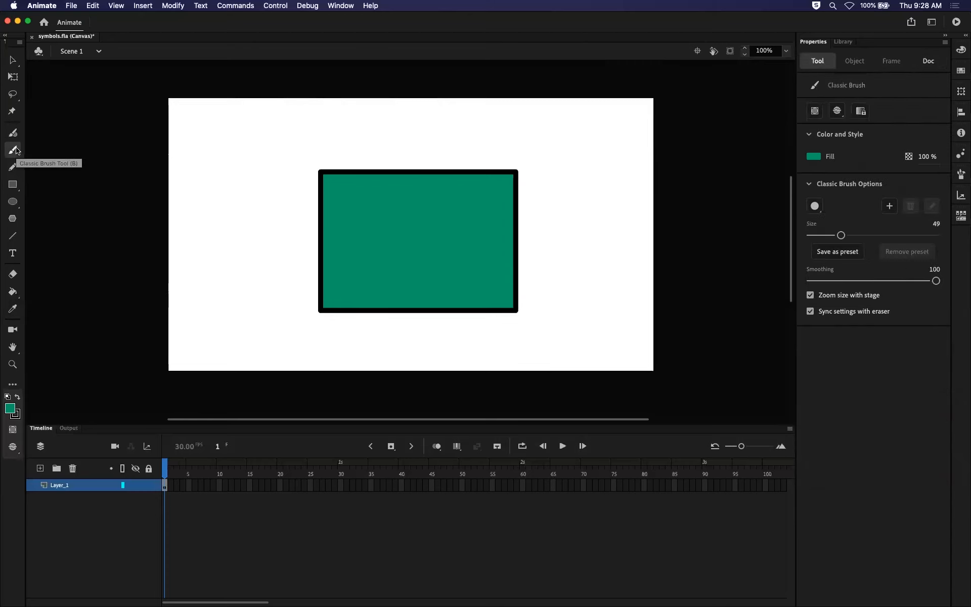
pyautogui.click(14, 134)
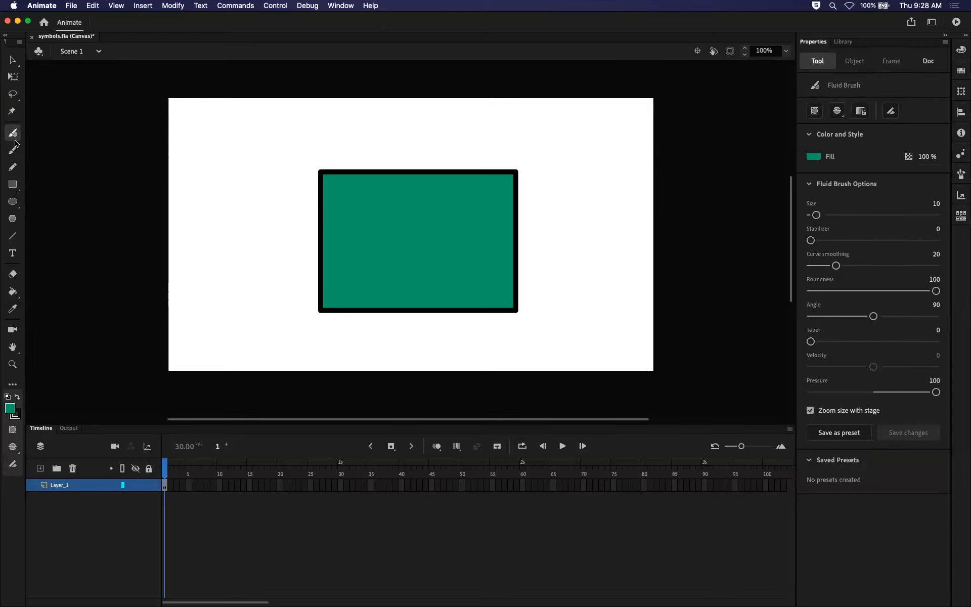
pyautogui.click(14, 150)
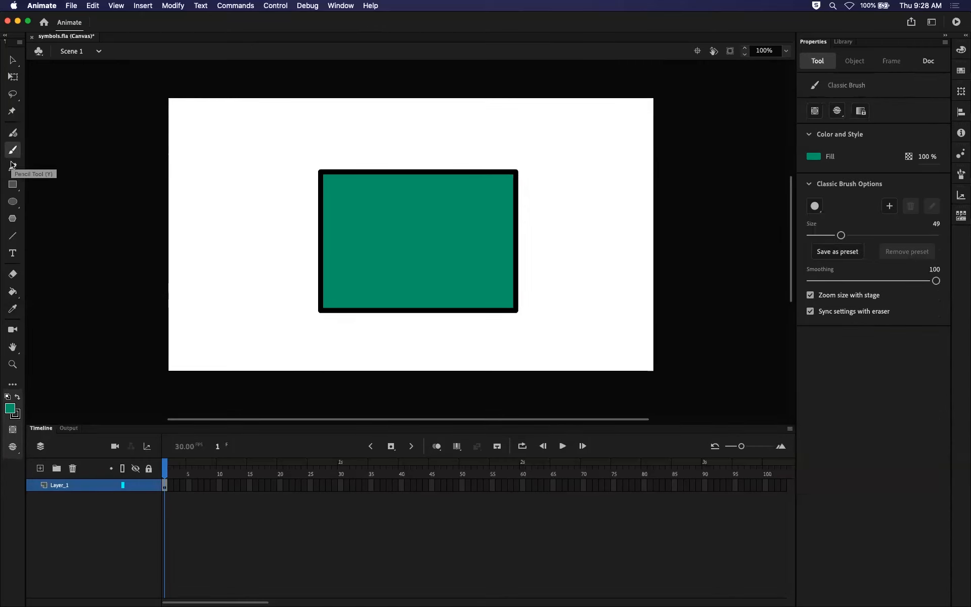
pyautogui.click(13, 168)
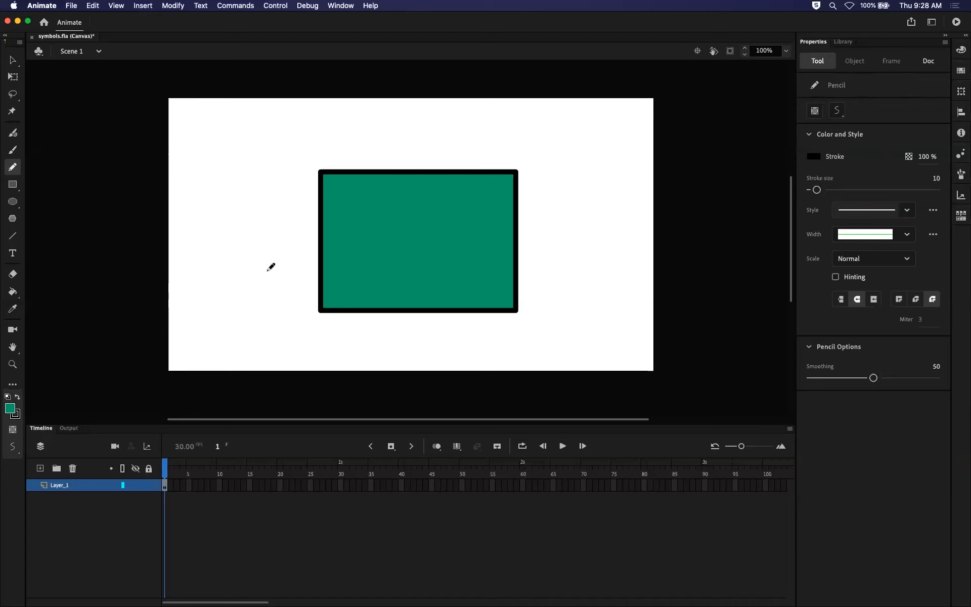
# Paint a green zigzag stroke about 178 px wide and 358 px high beside the rectangle with the Fluid Brush.
pyautogui.click(14, 138)
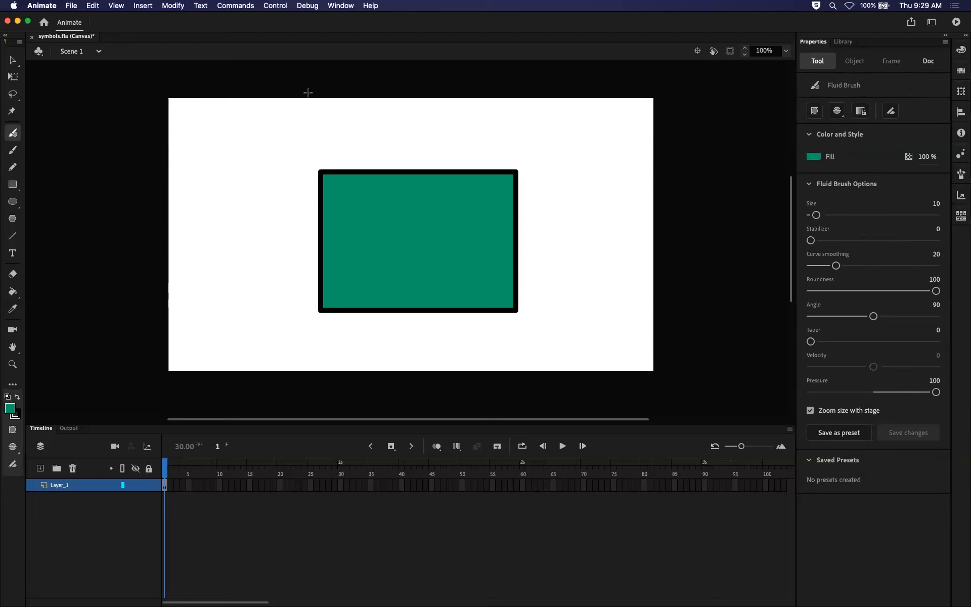
pyautogui.moveTo(222, 165)
pyautogui.mouseDown()
pyautogui.moveTo(193, 216)
pyautogui.moveTo(227, 228)
pyautogui.moveTo(273, 339)
pyautogui.mouseUp()
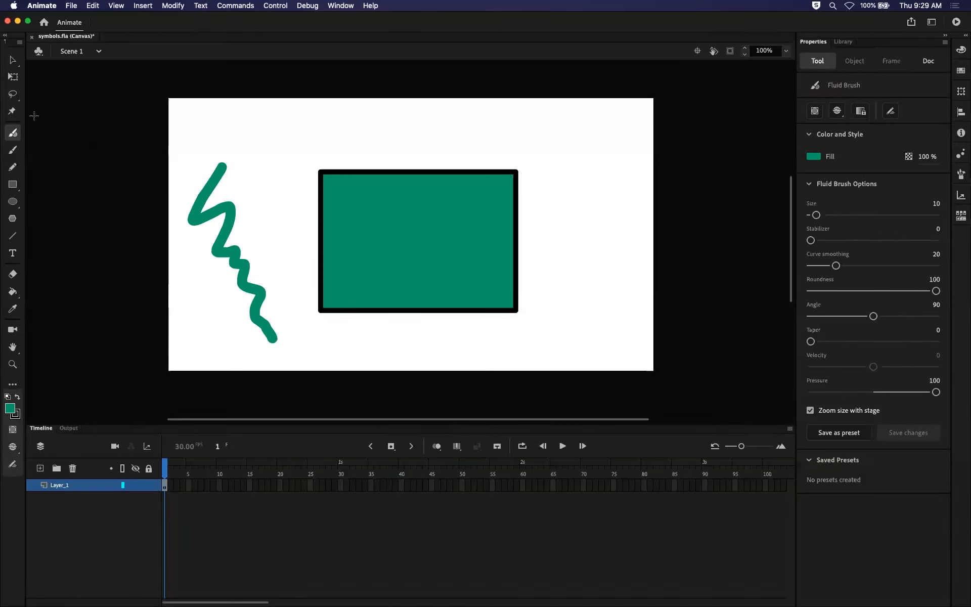
# Set the Classic Brush fill to blue #006699 and paint a thick wavy vertical stroke about 244 px high beside the rectangle.
pyautogui.click(13, 151)
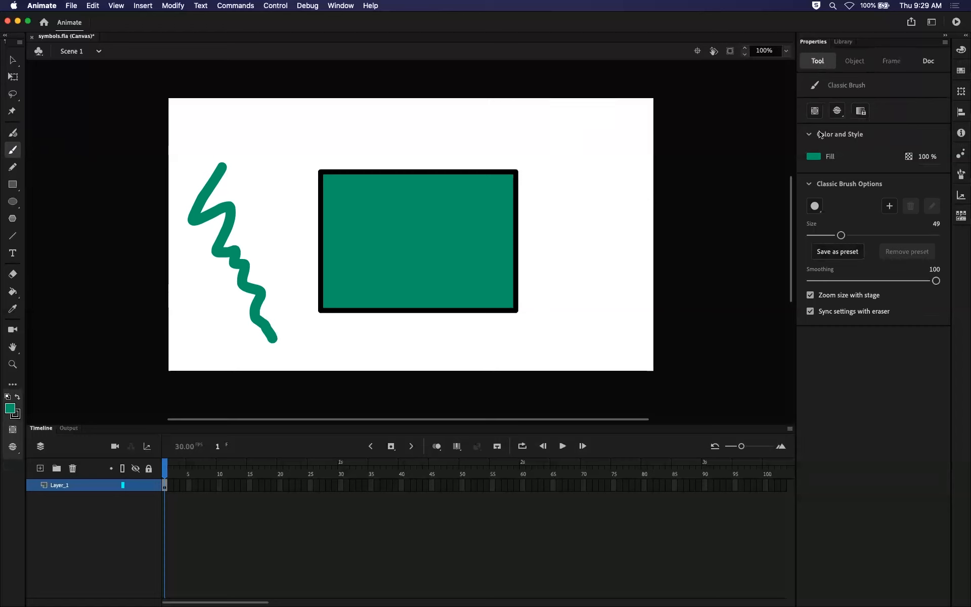
pyautogui.click(813, 156)
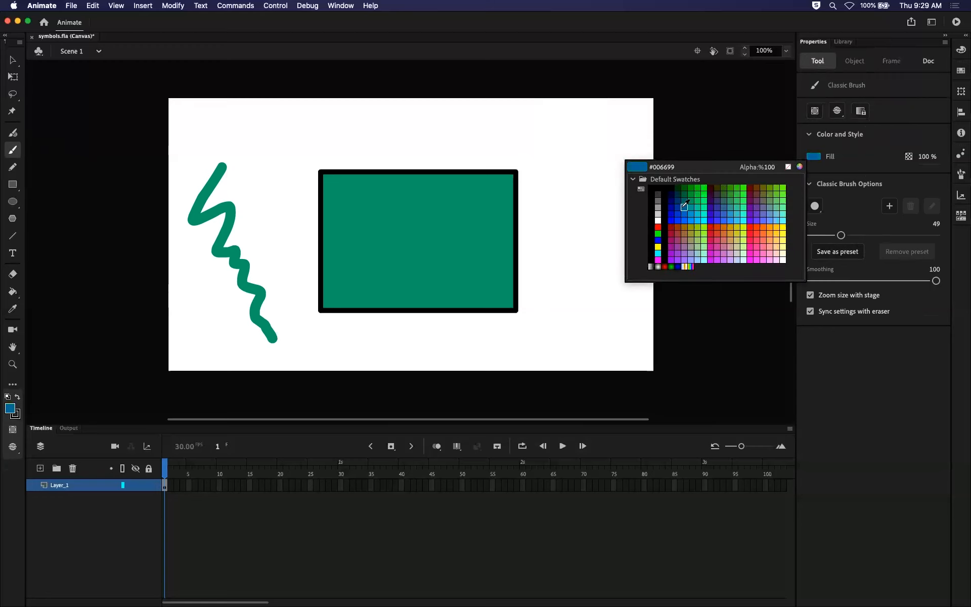
pyautogui.click(686, 205)
pyautogui.moveTo(269, 117); pyautogui.dragTo(281, 223)
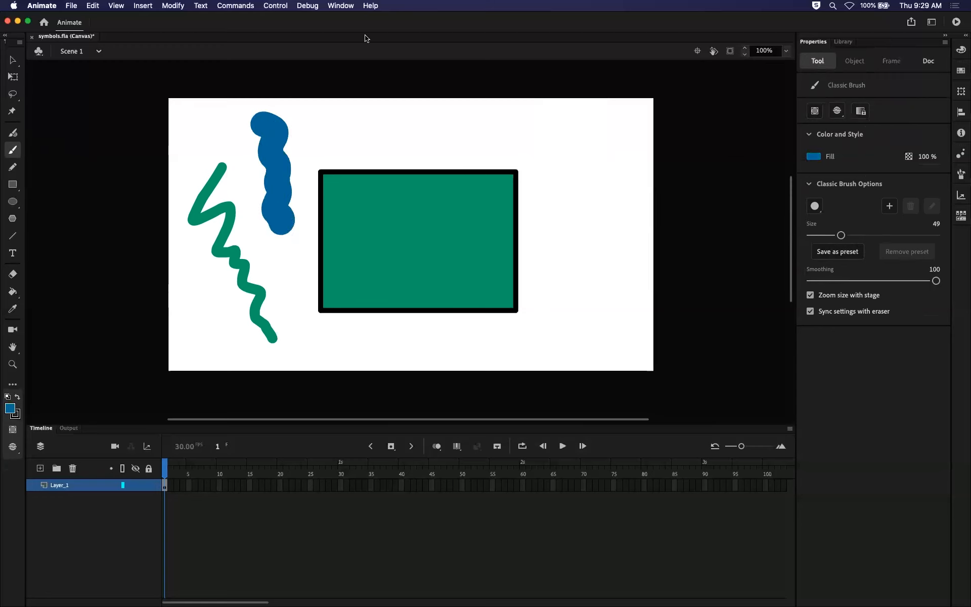
# Inspect the two brush strokes by selecting the blue one's fill and displaying the green one's anchor points with the Subselection tool.
pyautogui.click(12, 63)
pyautogui.click(273, 192)
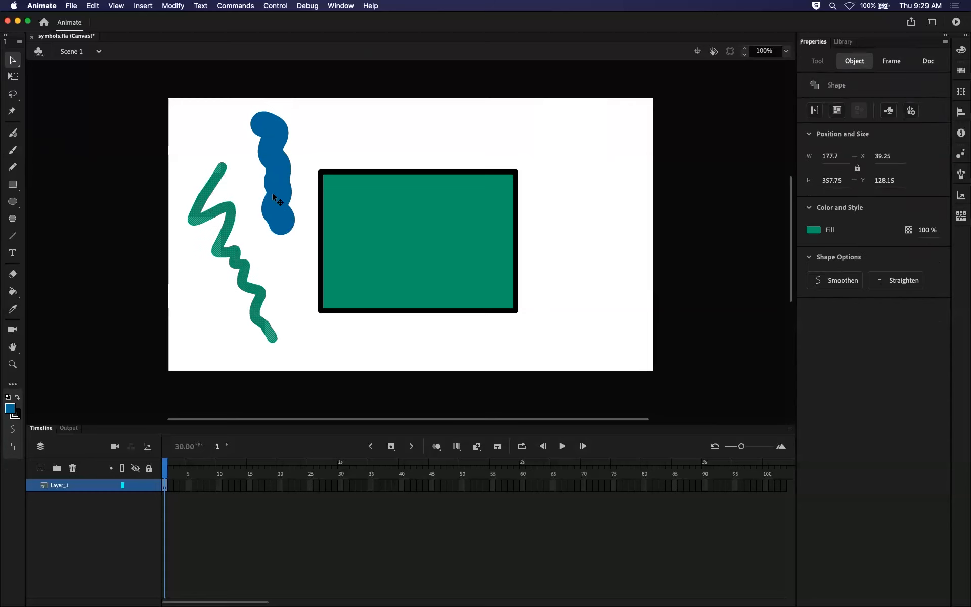
pyautogui.click(10, 63)
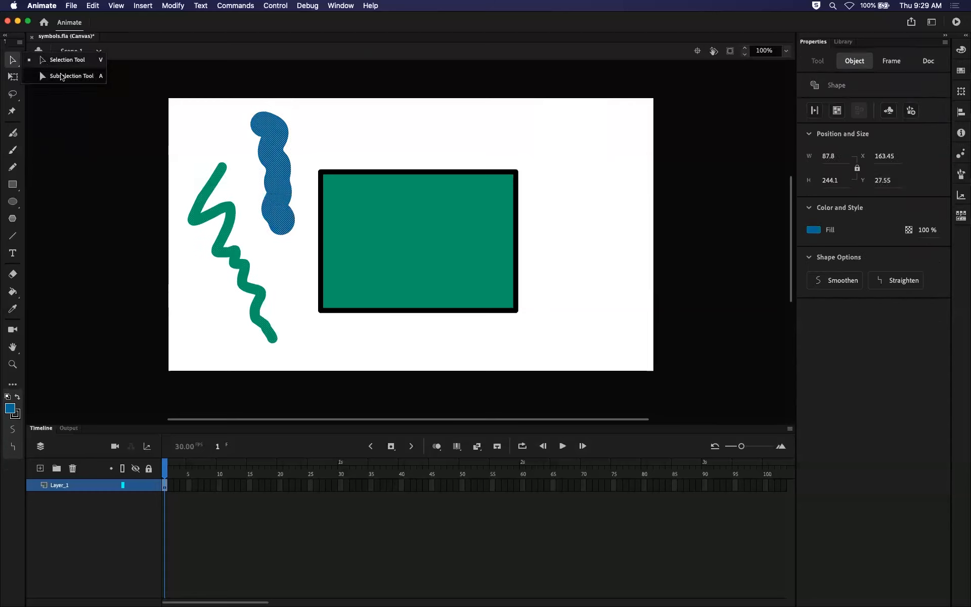
pyautogui.click(173, 130)
pyautogui.click(291, 165)
pyautogui.click(226, 206)
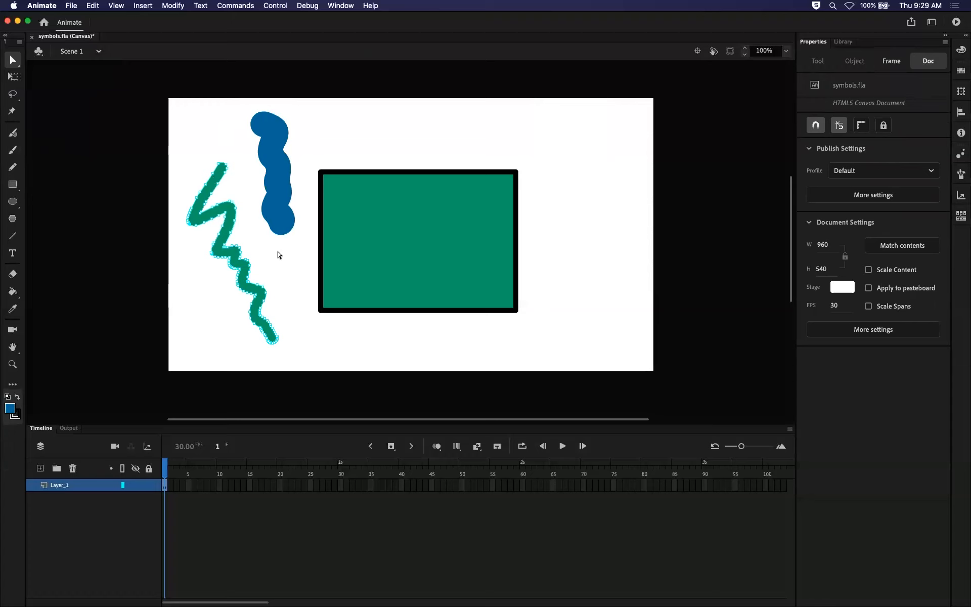
# Draw a wavy black line above the rectangle with the Pencil tool and display its anchor points.
pyautogui.click(14, 169)
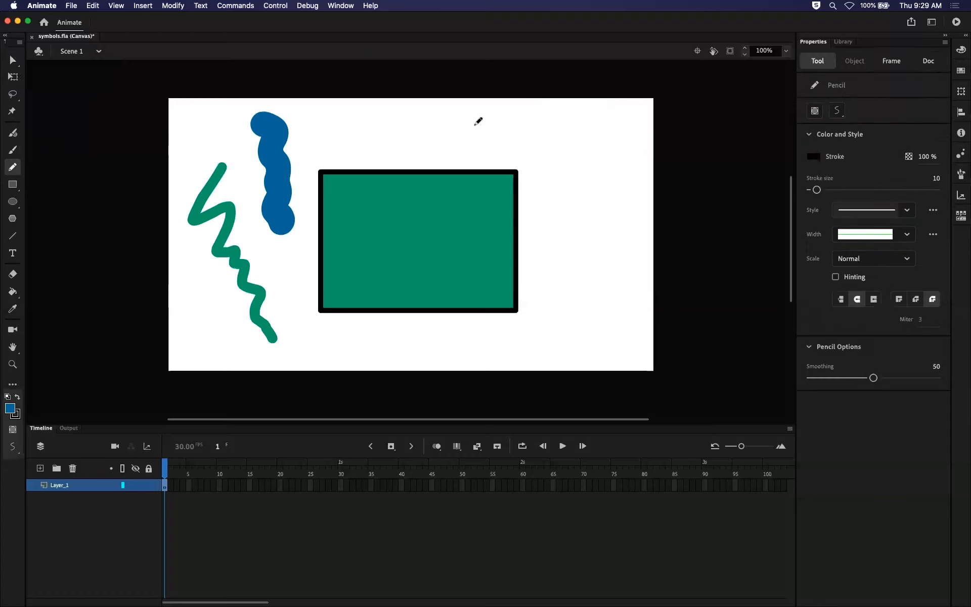
pyautogui.moveTo(379, 146)
pyautogui.mouseDown()
pyautogui.moveTo(424, 118)
pyautogui.moveTo(483, 143)
pyautogui.moveTo(536, 130)
pyautogui.moveTo(600, 135)
pyautogui.mouseUp()
pyautogui.press('v')
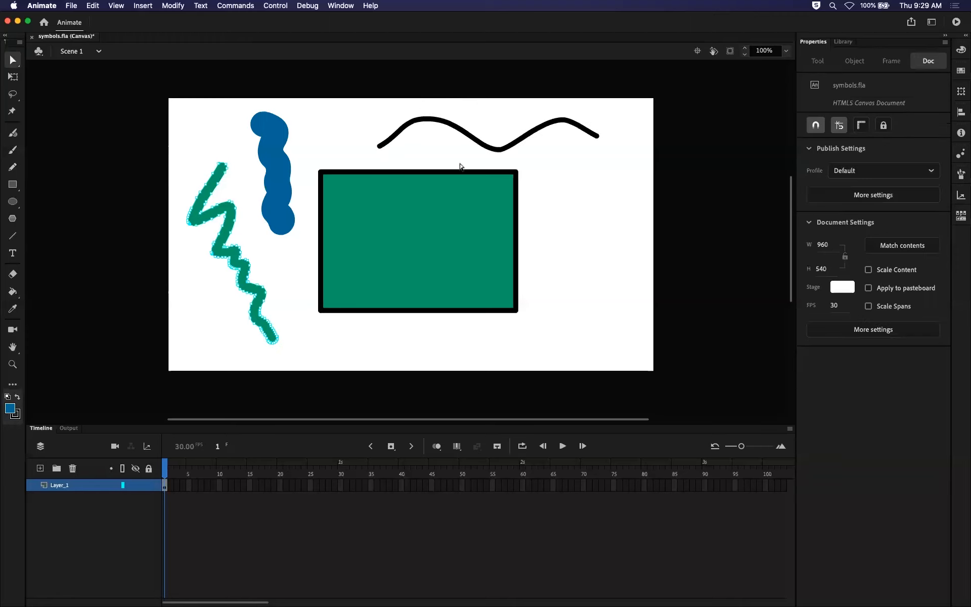
pyautogui.click(557, 154)
pyautogui.click(513, 146)
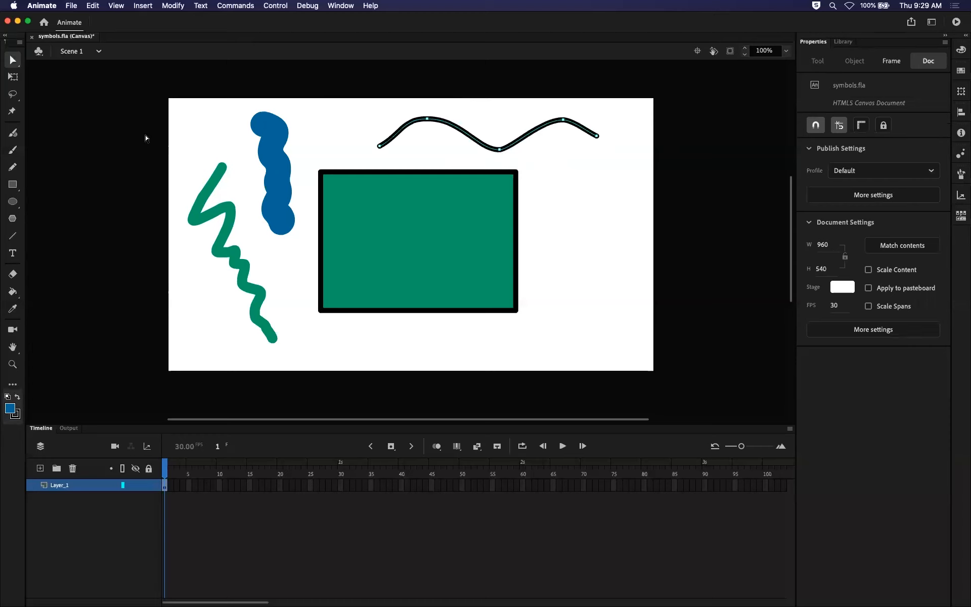
# Compare the Rectangle and Oval tools with their primitive variants and their options.
pyautogui.click(12, 185)
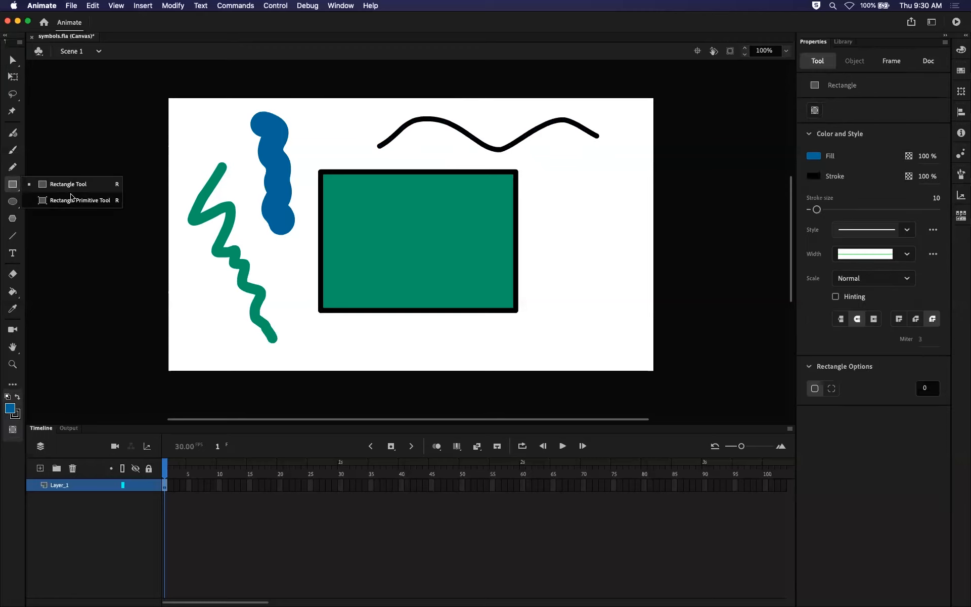
pyautogui.click(20, 206)
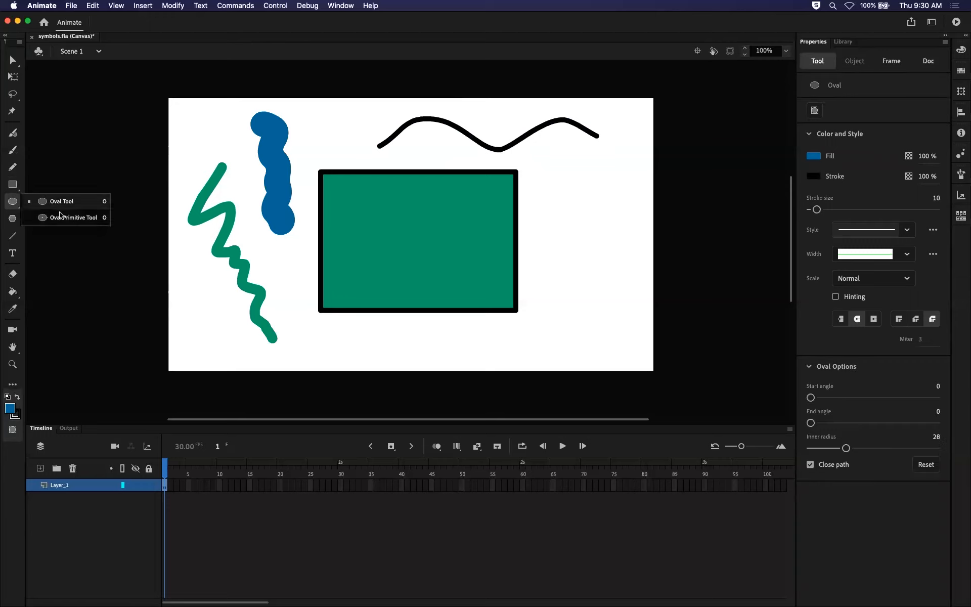
pyautogui.click(65, 203)
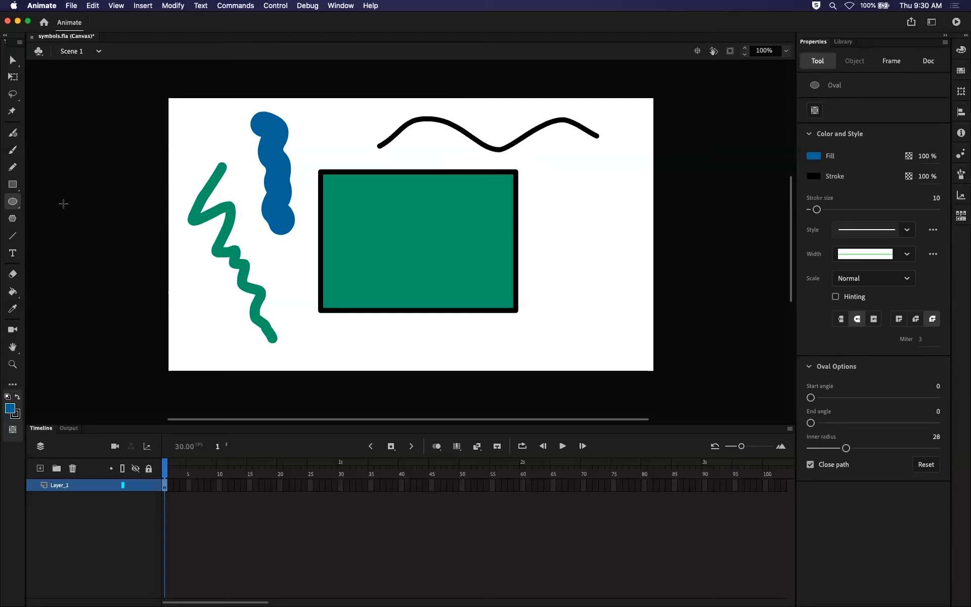
pyautogui.click(19, 205)
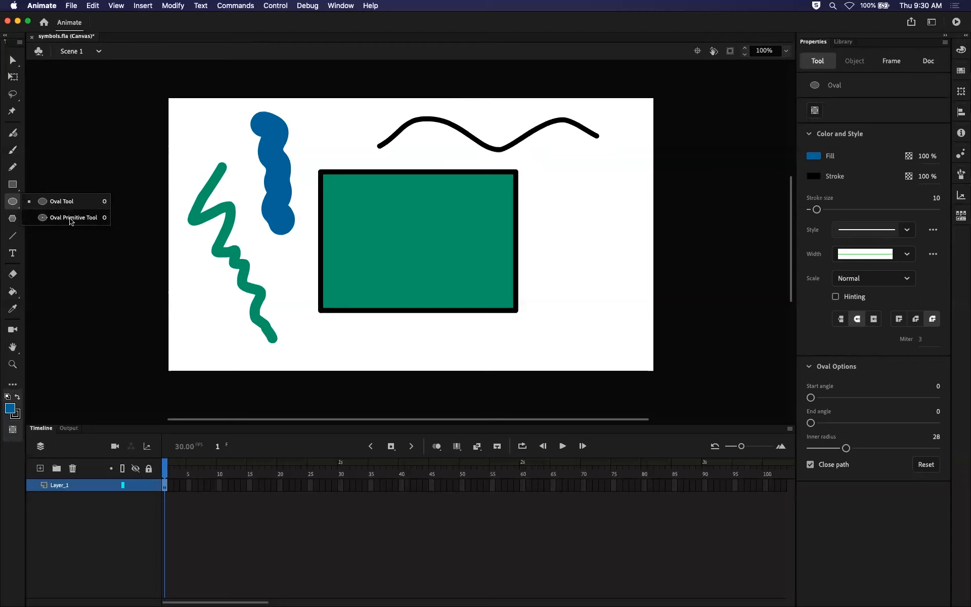
pyautogui.click(13, 185)
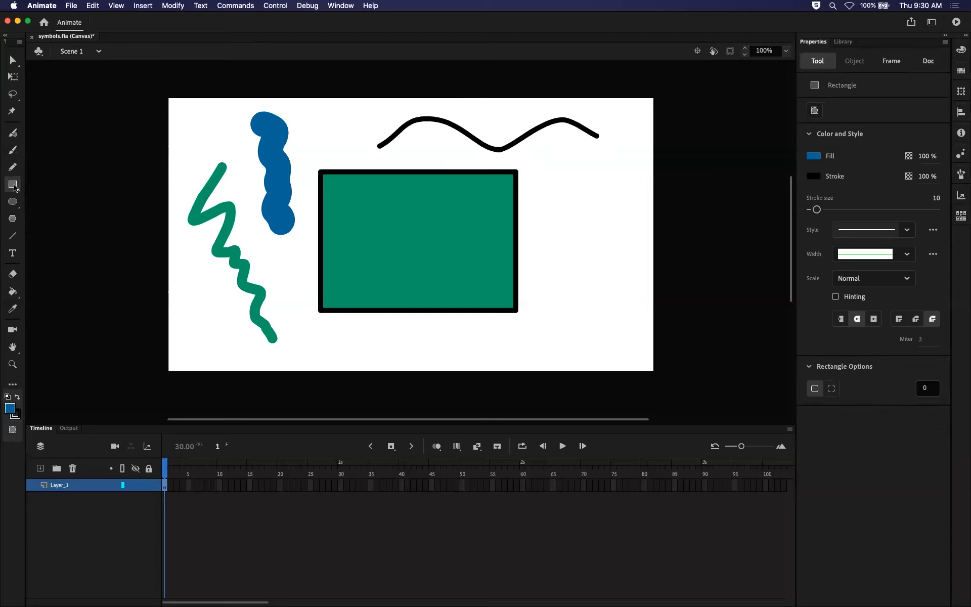
pyautogui.click(55, 182)
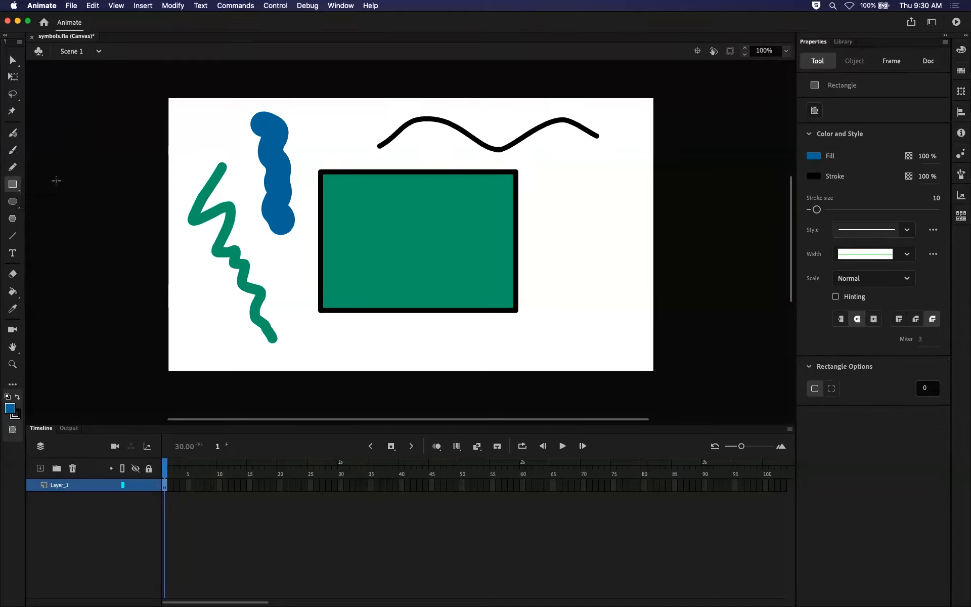
# Draw a five-sided blue polygon beside the rectangle and a 12-sided one below it with the PolyStar tool.
pyautogui.click(8, 219)
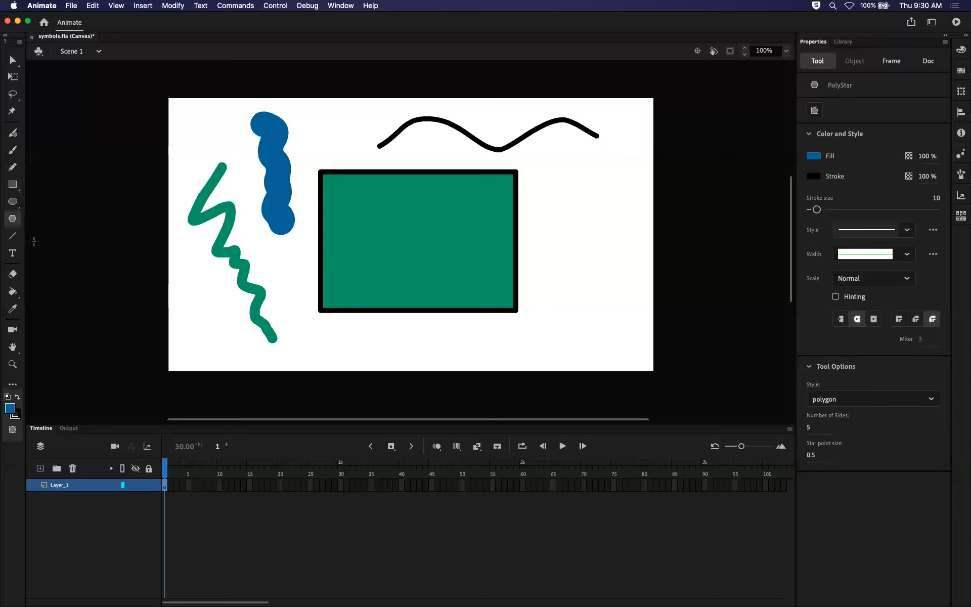
pyautogui.moveTo(574, 201); pyautogui.dragTo(587, 211)
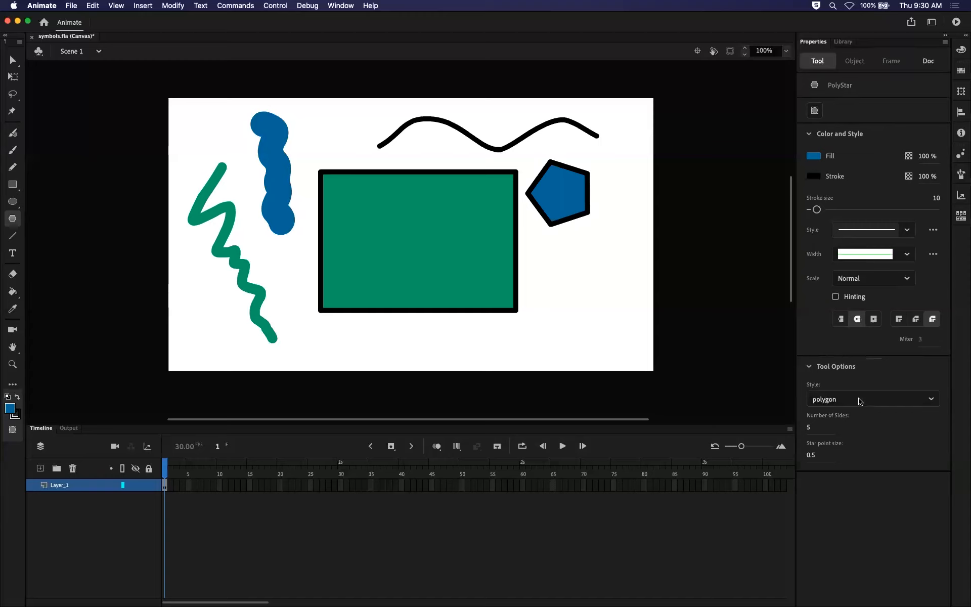
pyautogui.click(810, 428)
pyautogui.moveTo(582, 262); pyautogui.dragTo(605, 277)
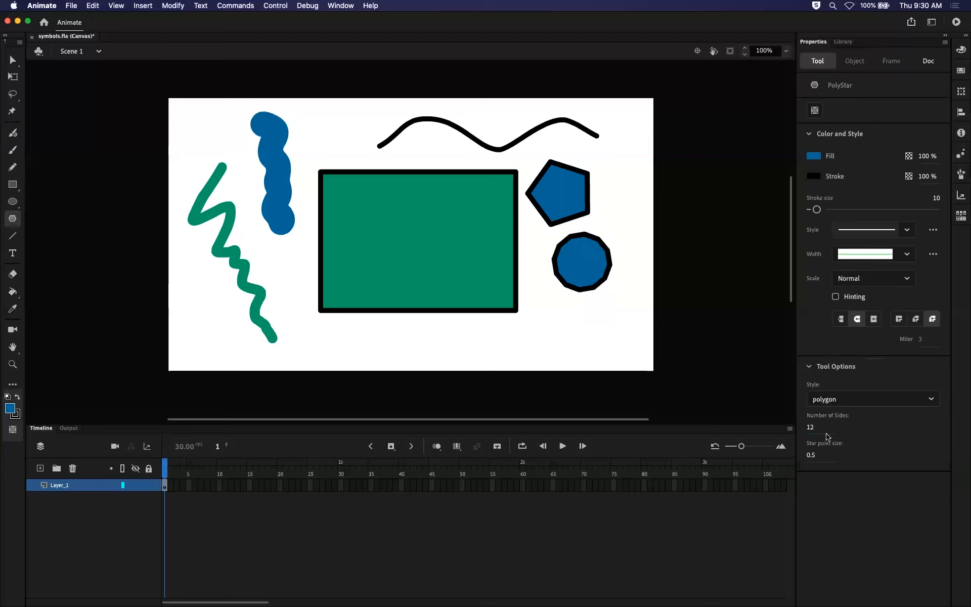
# Switch the PolyStar style to star and draw a 12-point star below the polygons and a 5-point star above them.
pyautogui.click(843, 402)
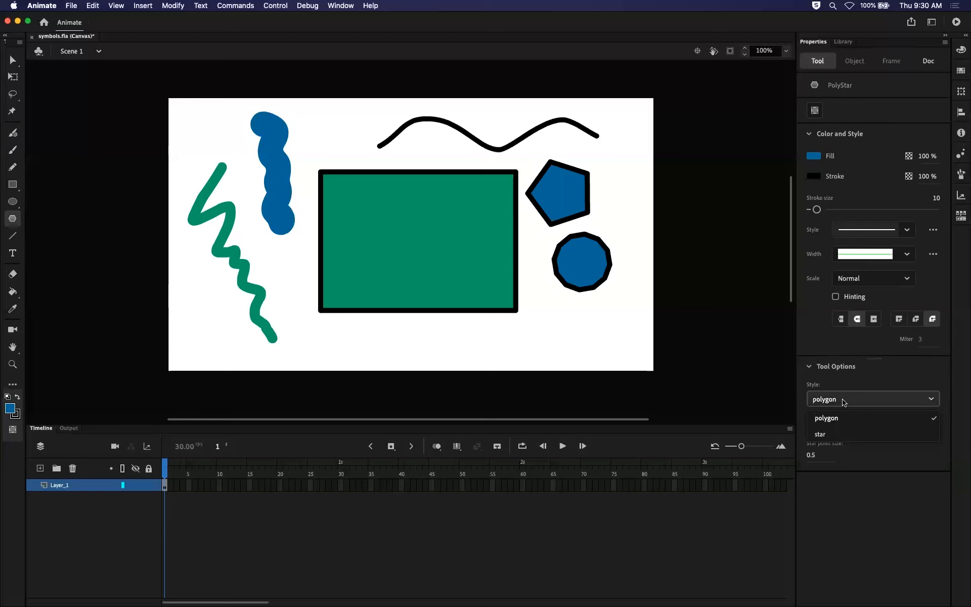
pyautogui.click(831, 433)
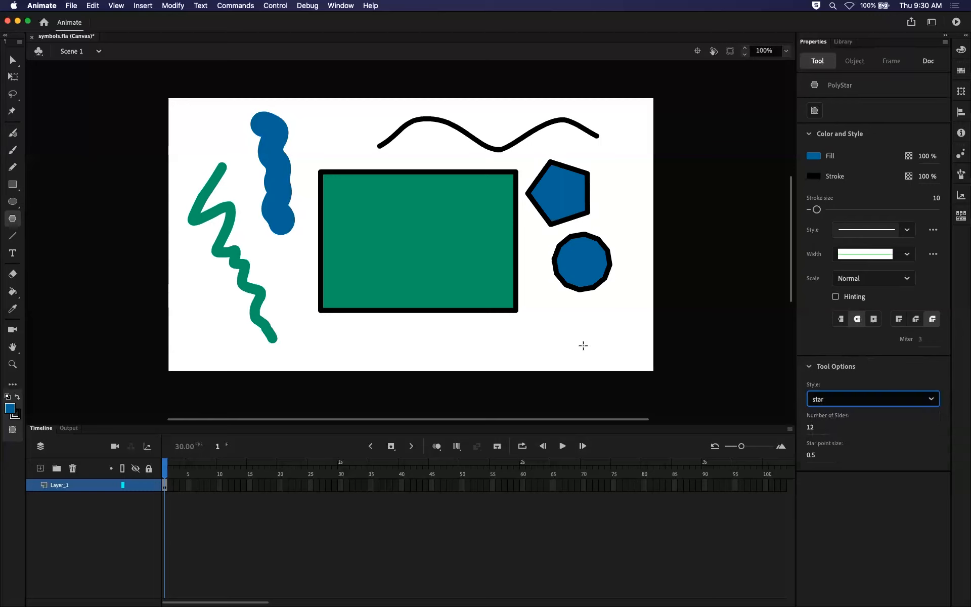
pyautogui.moveTo(549, 317); pyautogui.dragTo(574, 332)
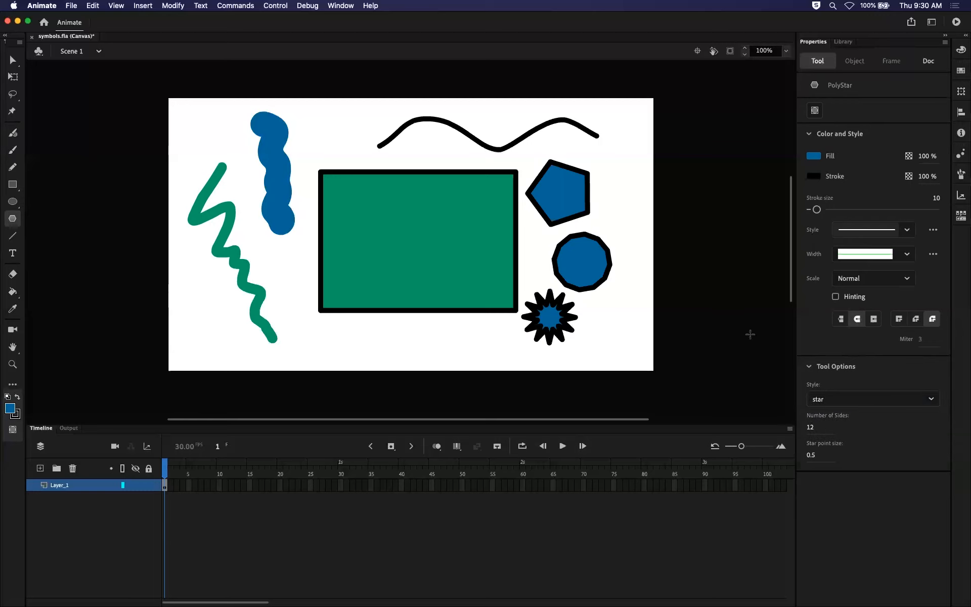
pyautogui.click(810, 426)
pyautogui.write('5')
pyautogui.moveTo(612, 154); pyautogui.dragTo(636, 164)
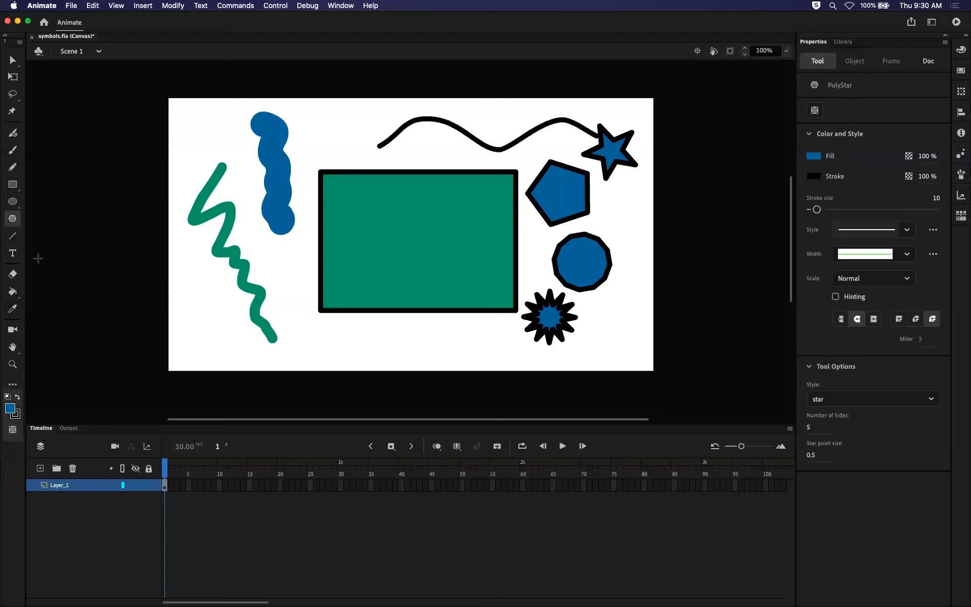
# Draw a short, slightly sloping black line beside the lower end of the green zigzag.
pyautogui.click(14, 236)
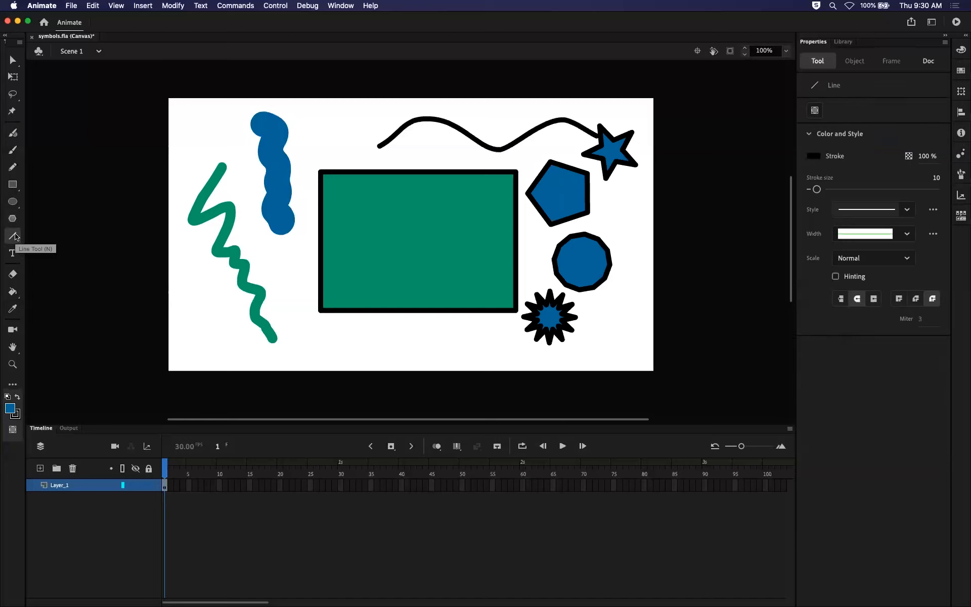
pyautogui.moveTo(190, 331); pyautogui.dragTo(254, 345)
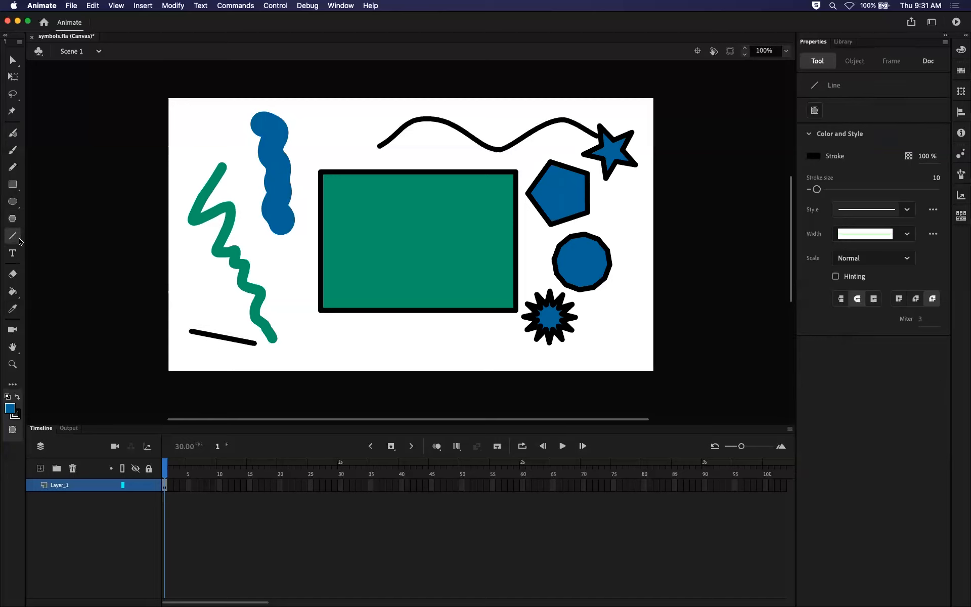
# Add the static text "Heloooooo!" below the rectangle and deselect it.
pyautogui.click(12, 254)
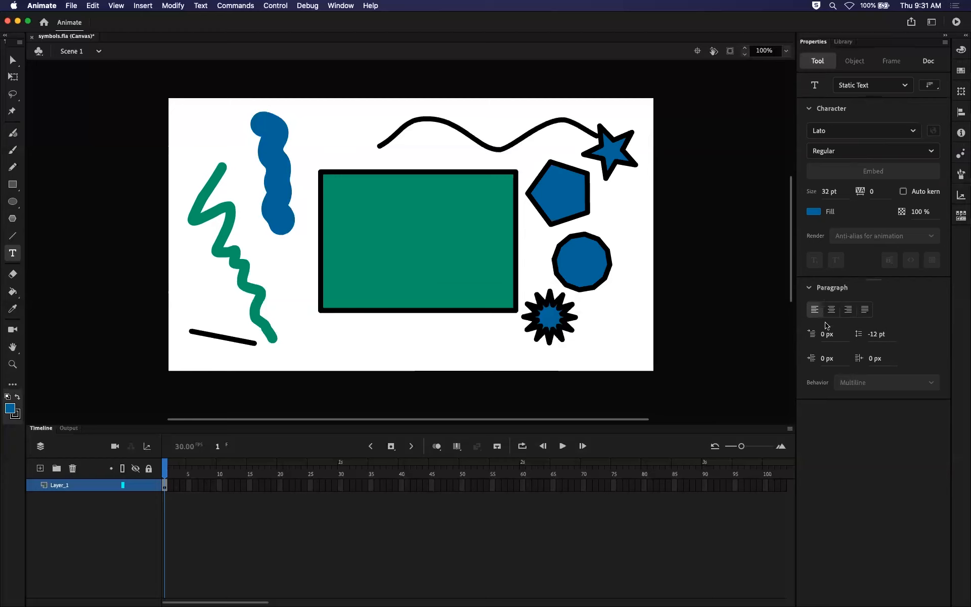
pyautogui.click(334, 339)
pyautogui.write('Hel')
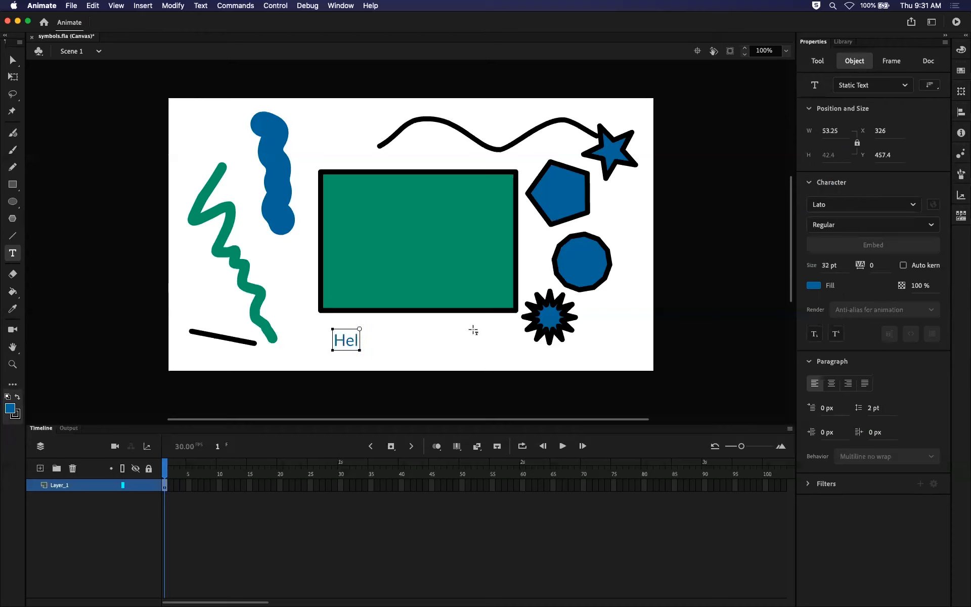
pyautogui.write('oooooo!')
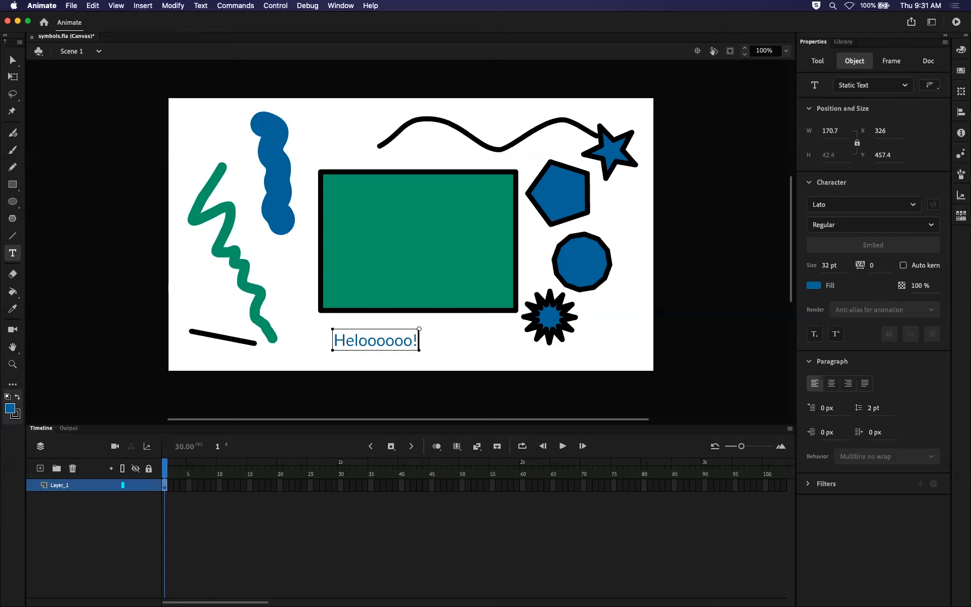
pyautogui.click(13, 59)
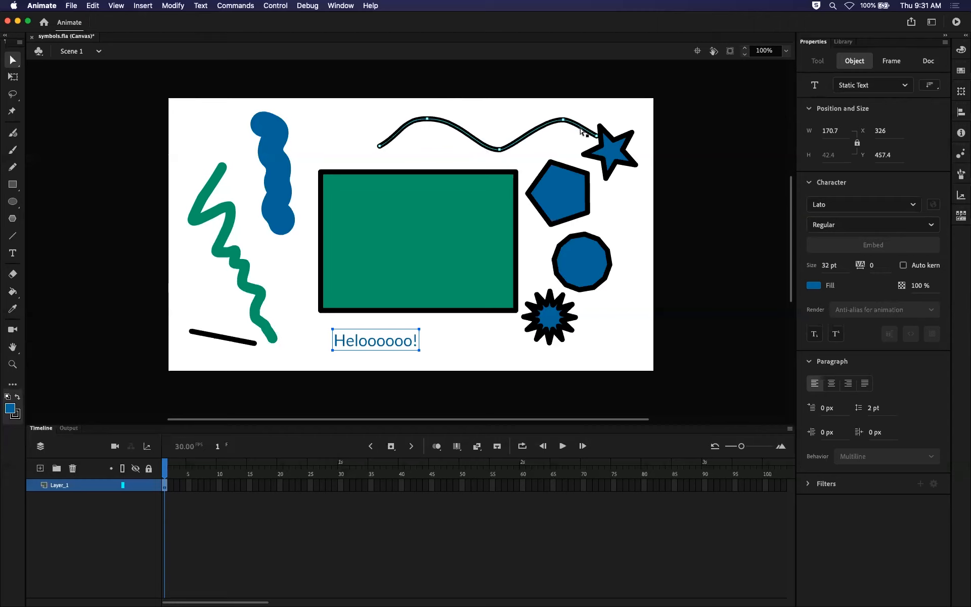
pyautogui.click(306, 338)
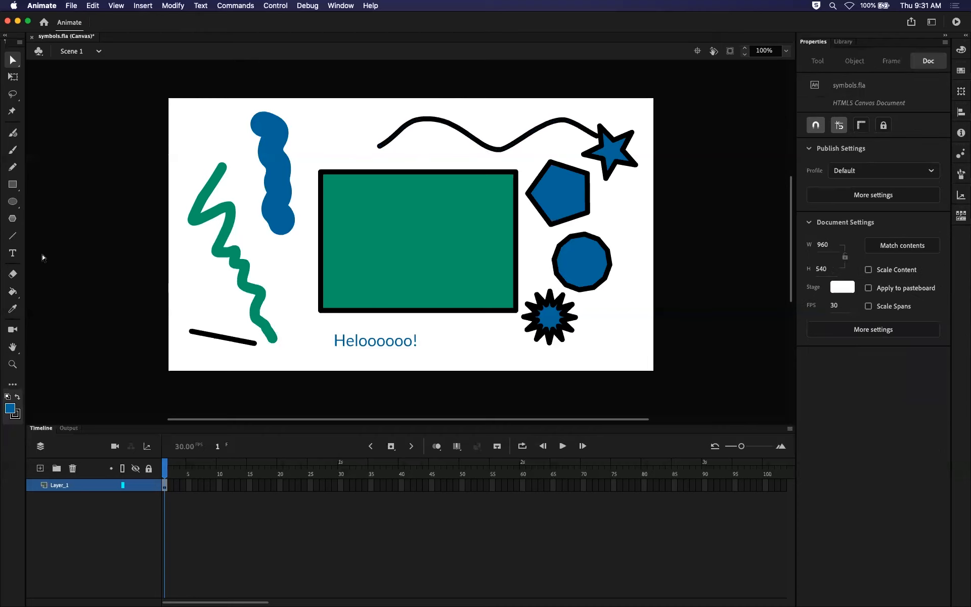
# Erase a gap through the middle of the green zigzag stroke.
pyautogui.click(13, 273)
pyautogui.moveTo(260, 243); pyautogui.dragTo(213, 275)
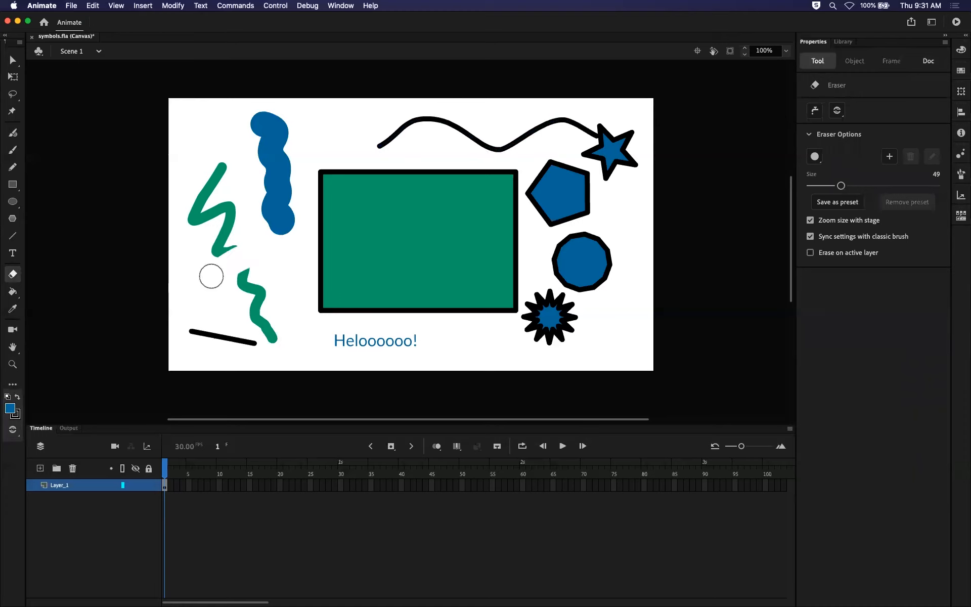
# Fill the rectangle and the upper zigzag piece with the current blue using the Paint Bucket.
pyautogui.click(12, 292)
pyautogui.click(11, 293)
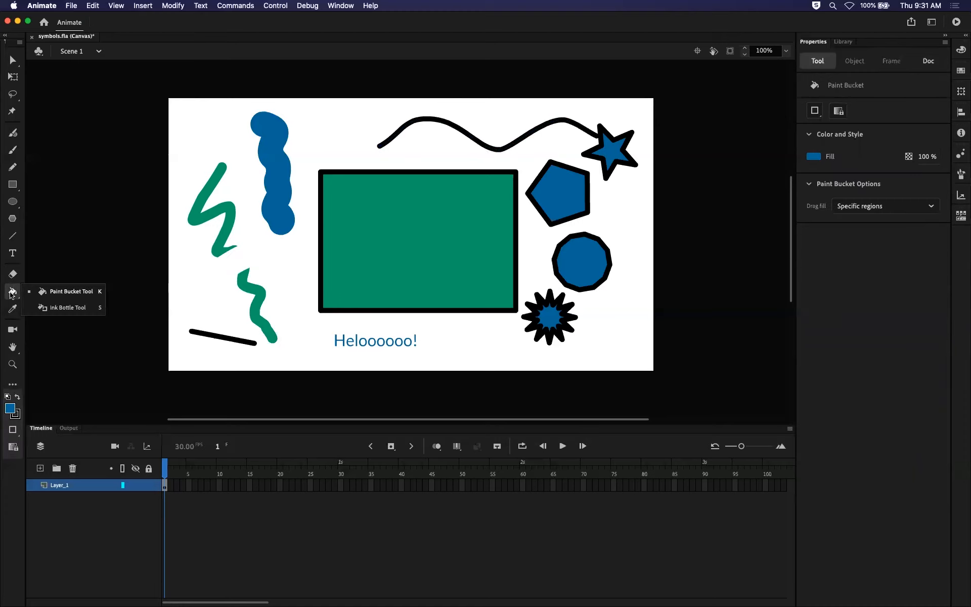
pyautogui.click(84, 297)
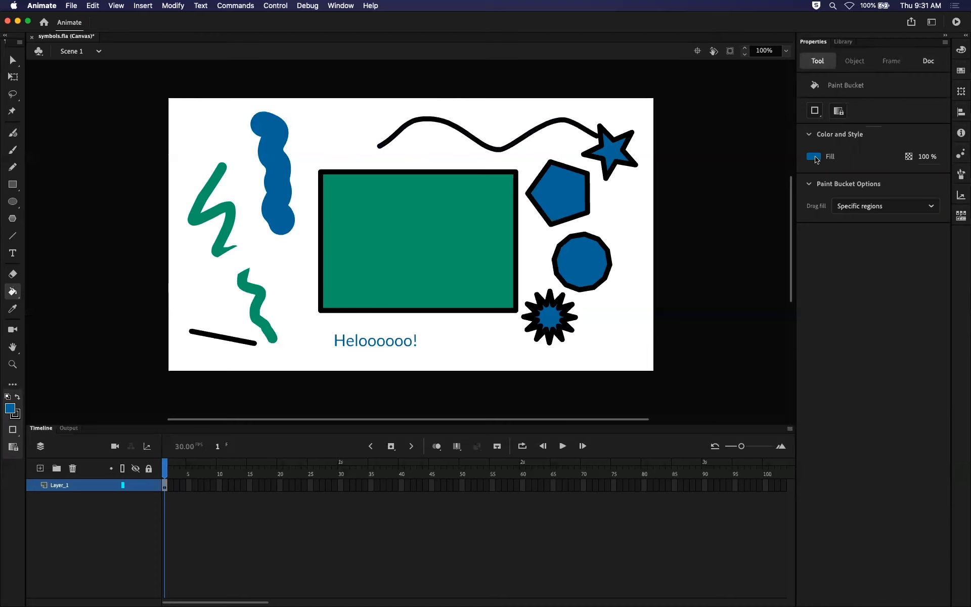
pyautogui.click(369, 219)
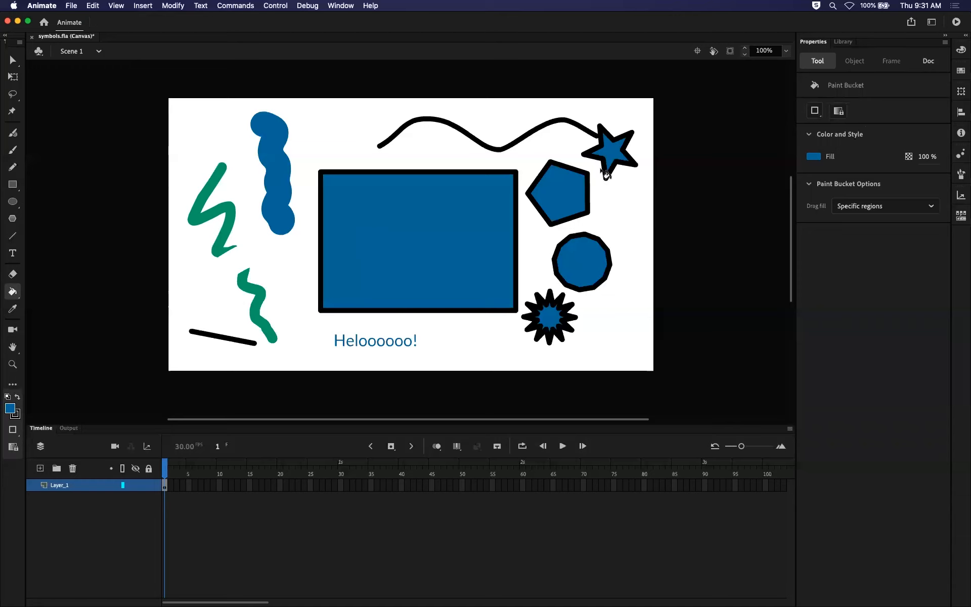
pyautogui.click(225, 232)
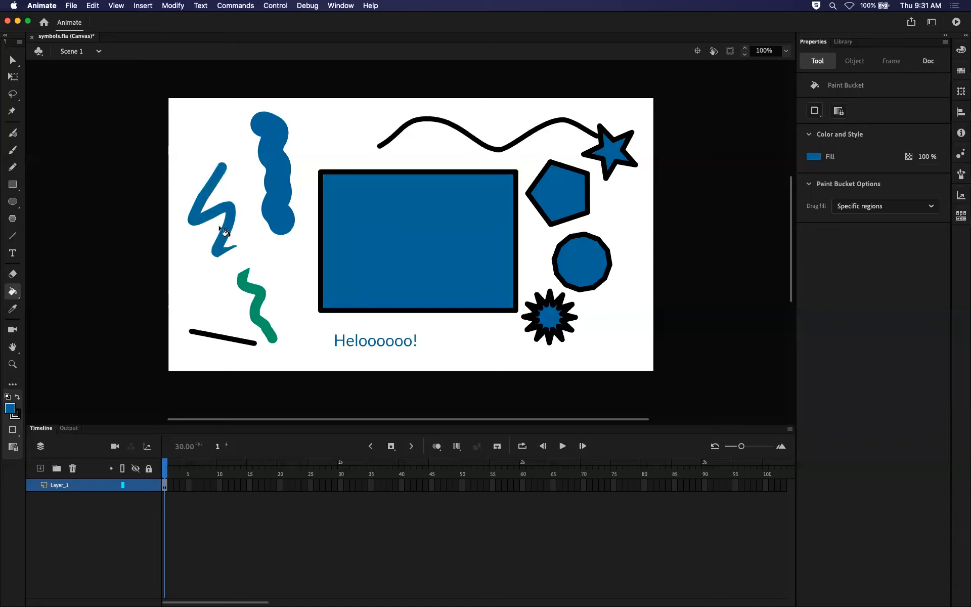
# Sample the thick stroke's blue with the Eyedropper to fill the lower zigzag piece, and sample the short black line's stroke.
pyautogui.click(13, 309)
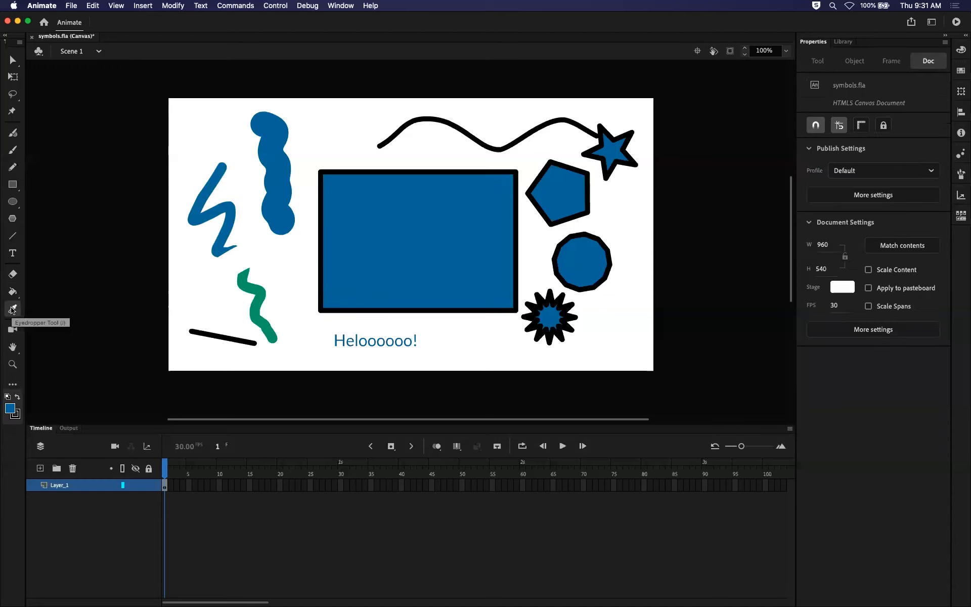
pyautogui.click(291, 228)
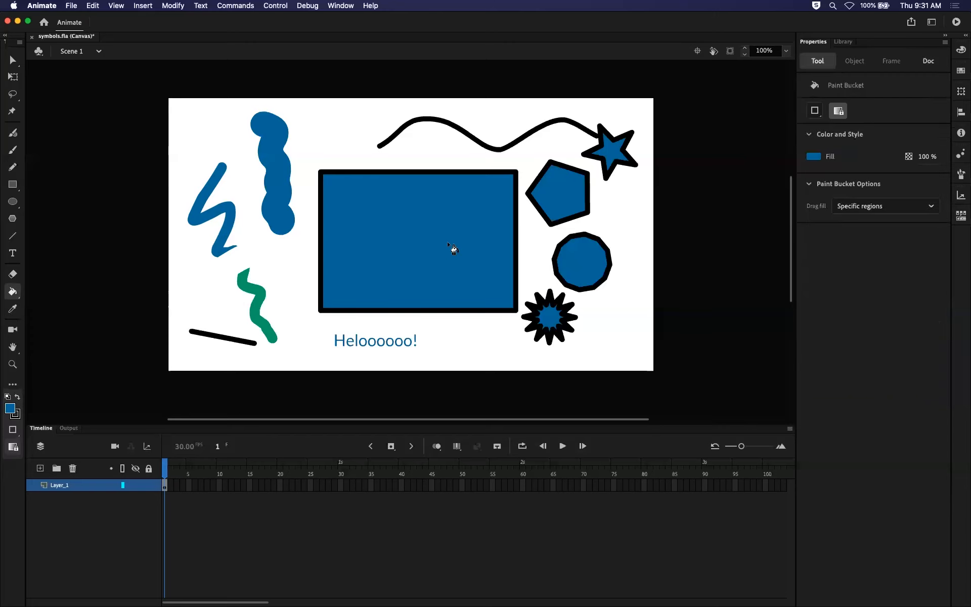
pyautogui.click(267, 325)
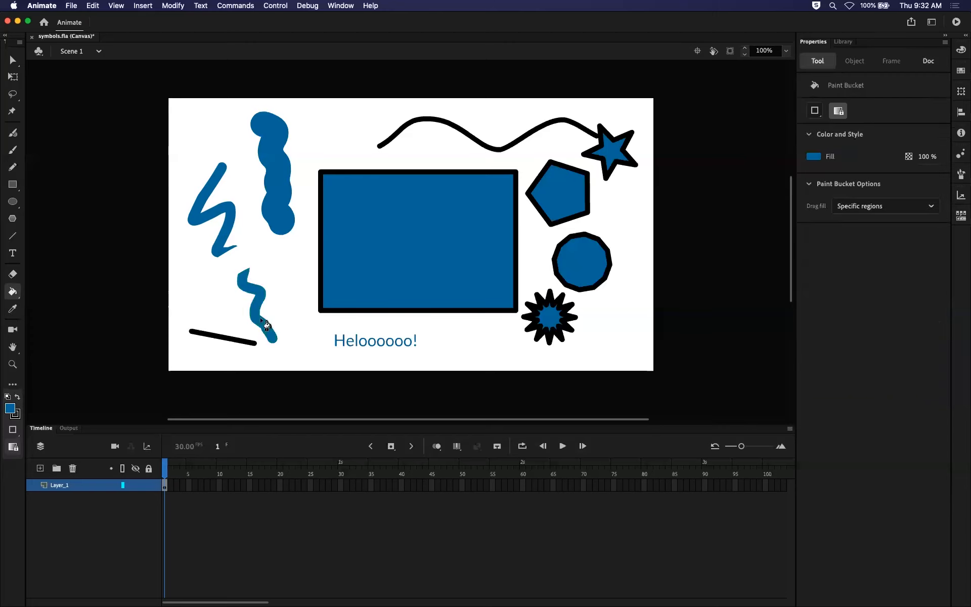
pyautogui.click(13, 309)
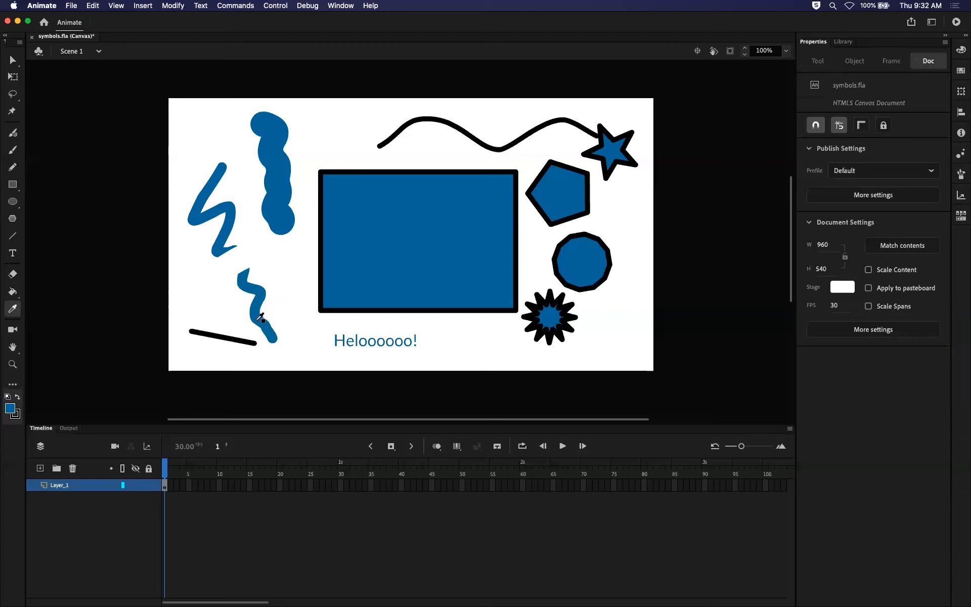
pyautogui.click(241, 337)
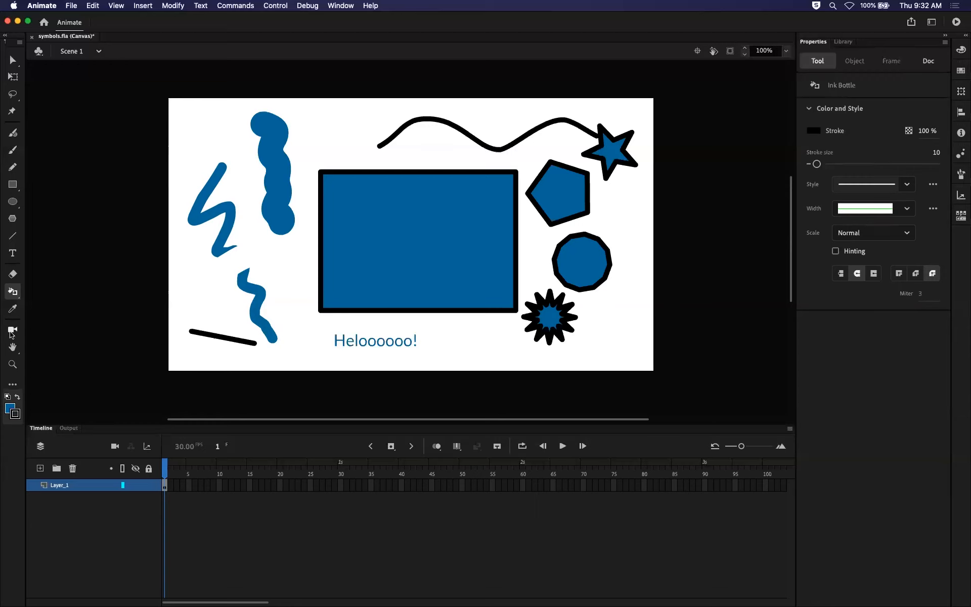
# Pan the stage with the Hand tool and rotate the stage view clockwise.
pyautogui.click(13, 347)
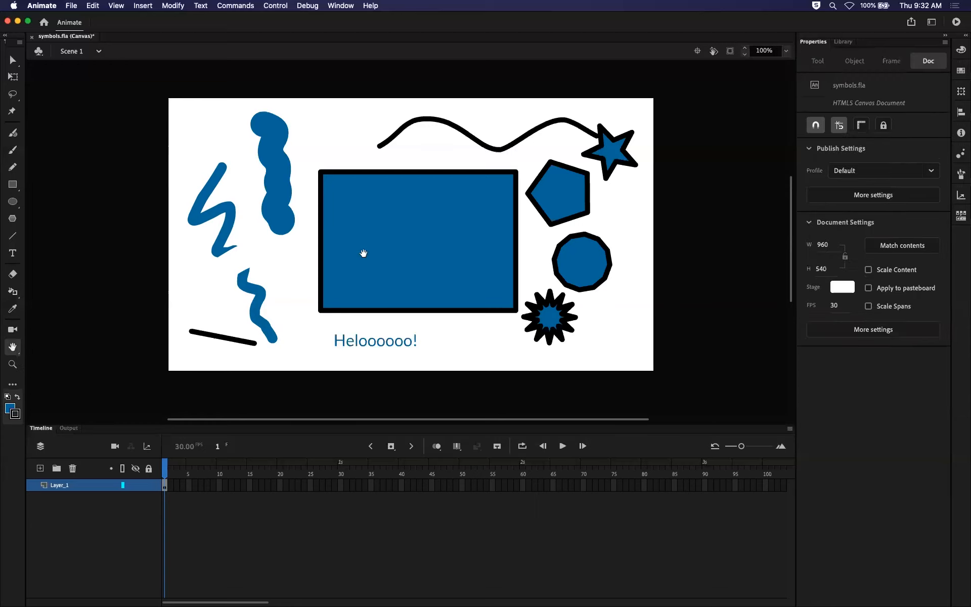
pyautogui.scroll(-5, 362, 252)
pyautogui.moveTo(273, 208); pyautogui.dragTo(376, 252)
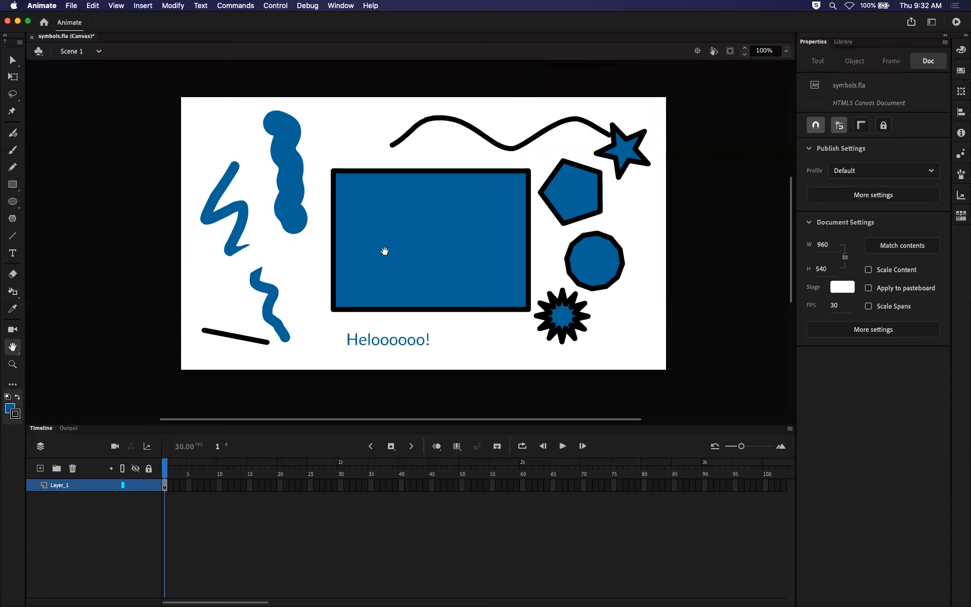
pyautogui.scroll(-5, 433, 233)
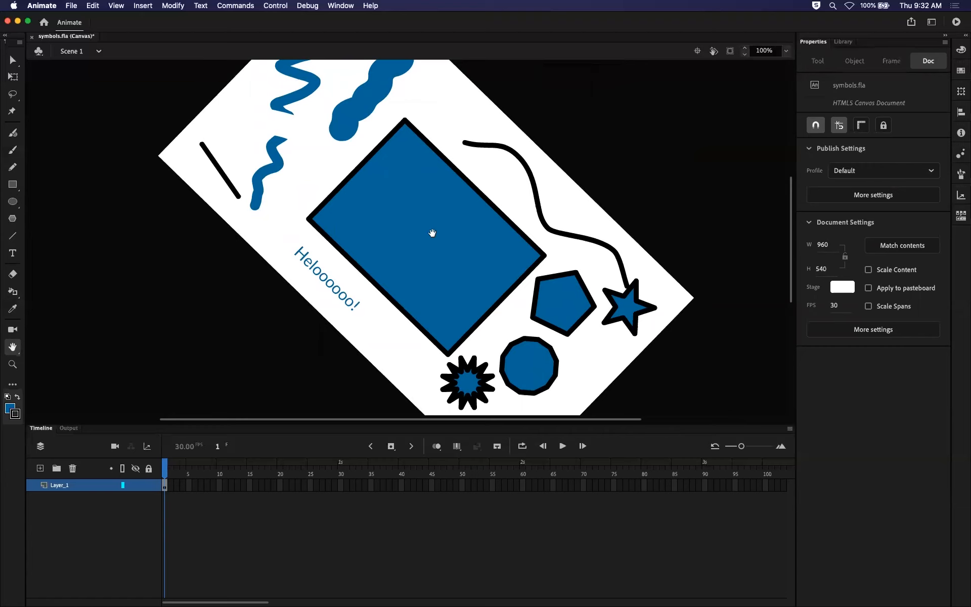
# Rotate the stage view in both directions around a chosen pivot, and reset it to upright with Center Stage.
pyautogui.scroll(10, 433, 233)
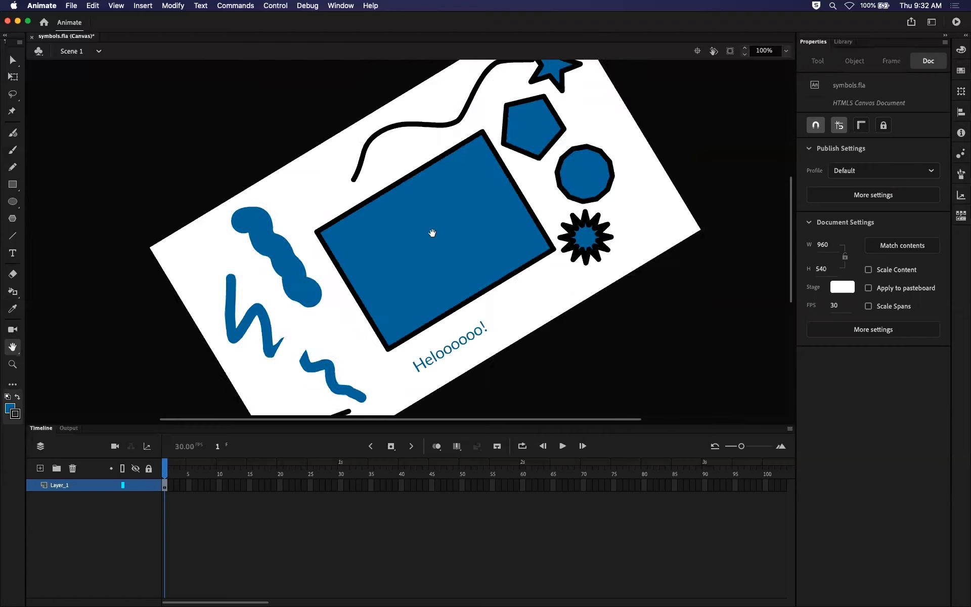
pyautogui.scroll(3, 433, 233)
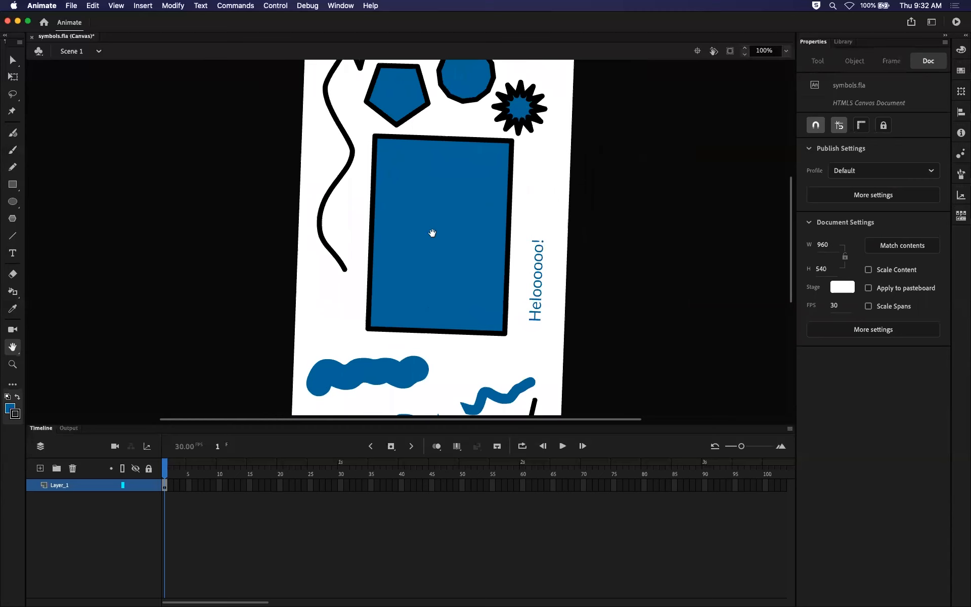
pyautogui.scroll(-2, 432, 233)
pyautogui.scroll(-4, 432, 233)
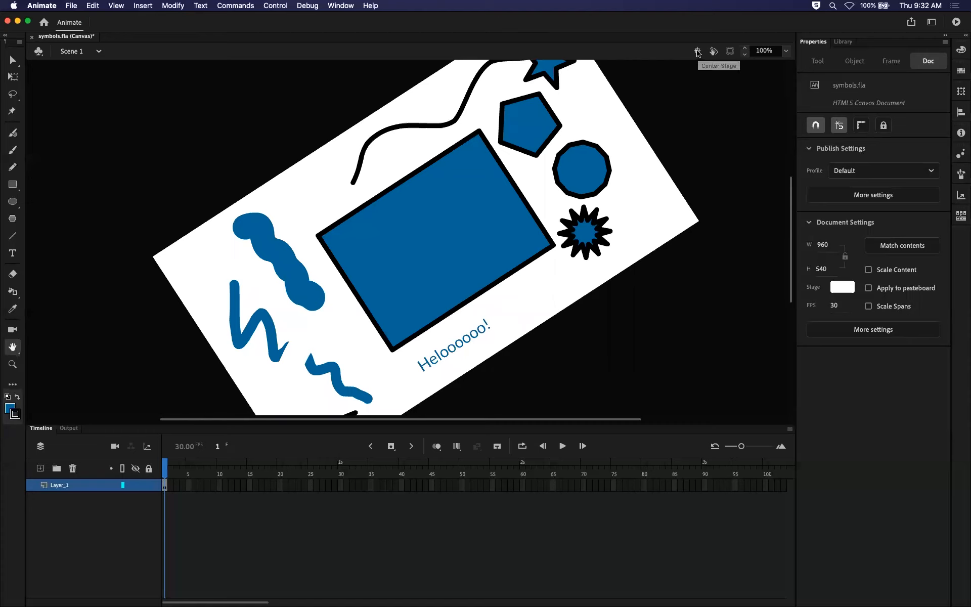
pyautogui.click(714, 51)
pyautogui.moveTo(412, 239)
pyautogui.mouseDown()
pyautogui.moveTo(418, 183)
pyautogui.moveTo(435, 284)
pyautogui.moveTo(395, 190)
pyautogui.moveTo(349, 260)
pyautogui.moveTo(369, 283)
pyautogui.moveTo(354, 238)
pyautogui.moveTo(442, 252)
pyautogui.mouseUp()
pyautogui.moveTo(448, 292); pyautogui.dragTo(437, 187)
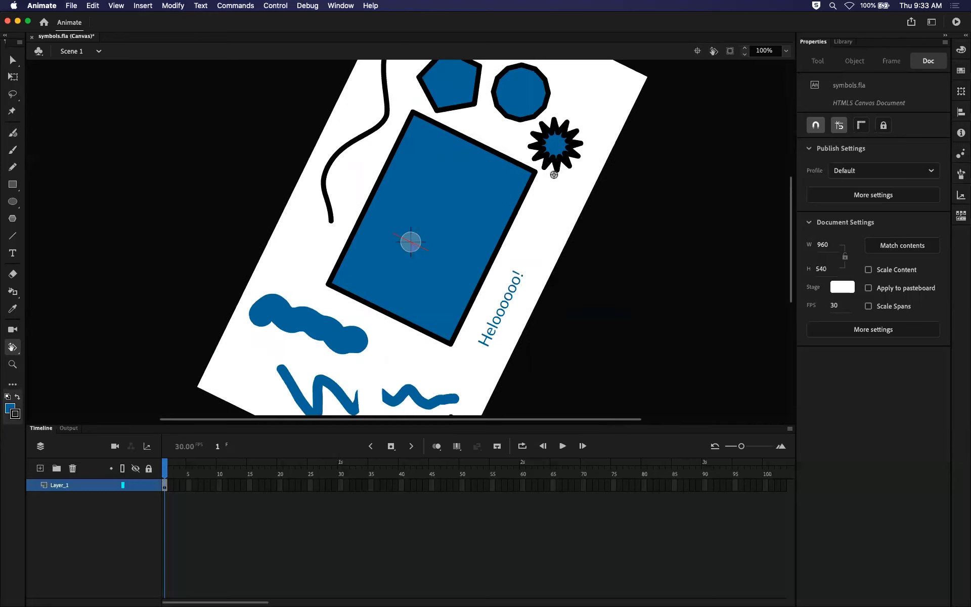
pyautogui.click(696, 51)
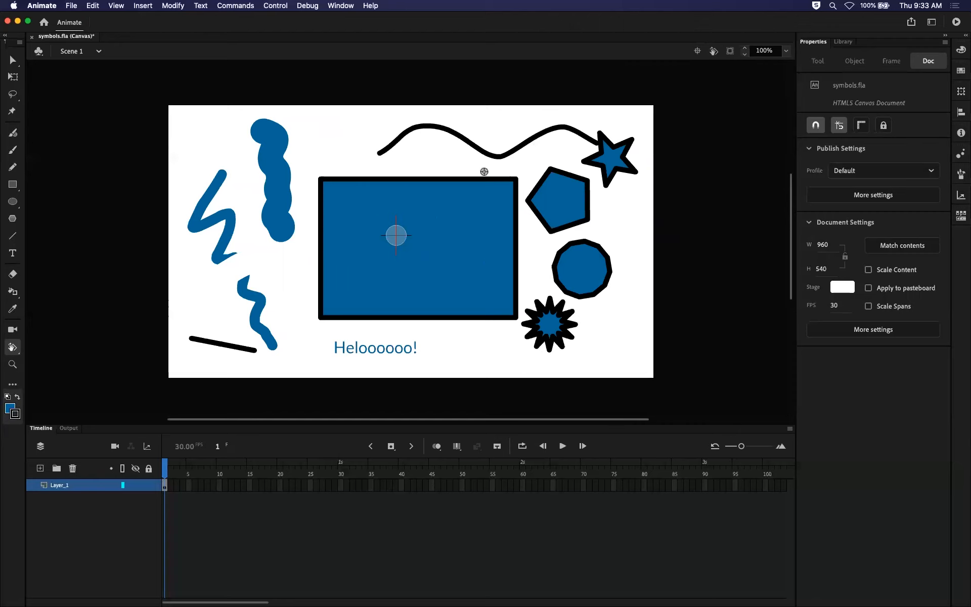
# Zoom the stage in to 200% and out to 50%, and restore the magnification to 100%.
pyautogui.click(13, 365)
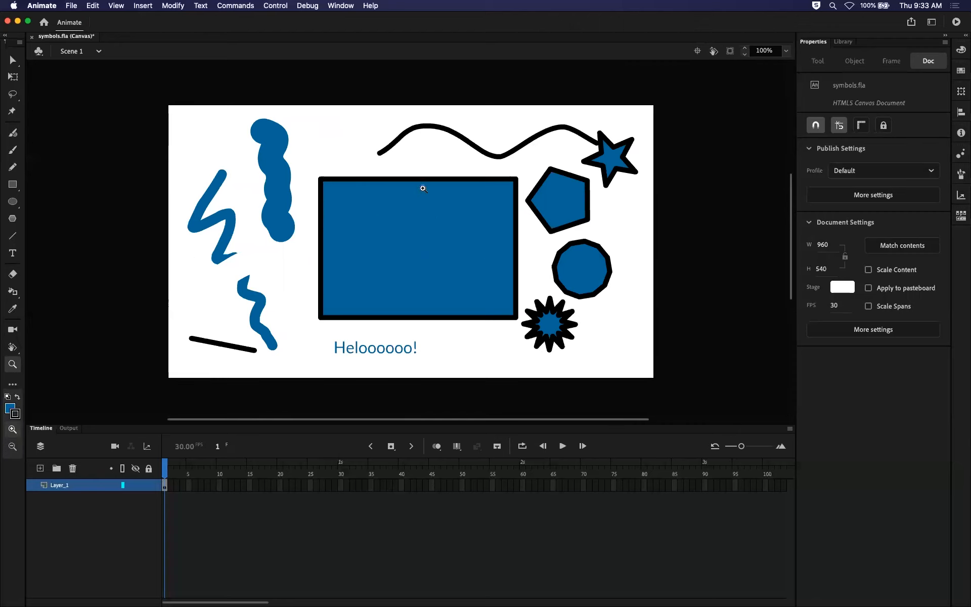
pyautogui.click(424, 205)
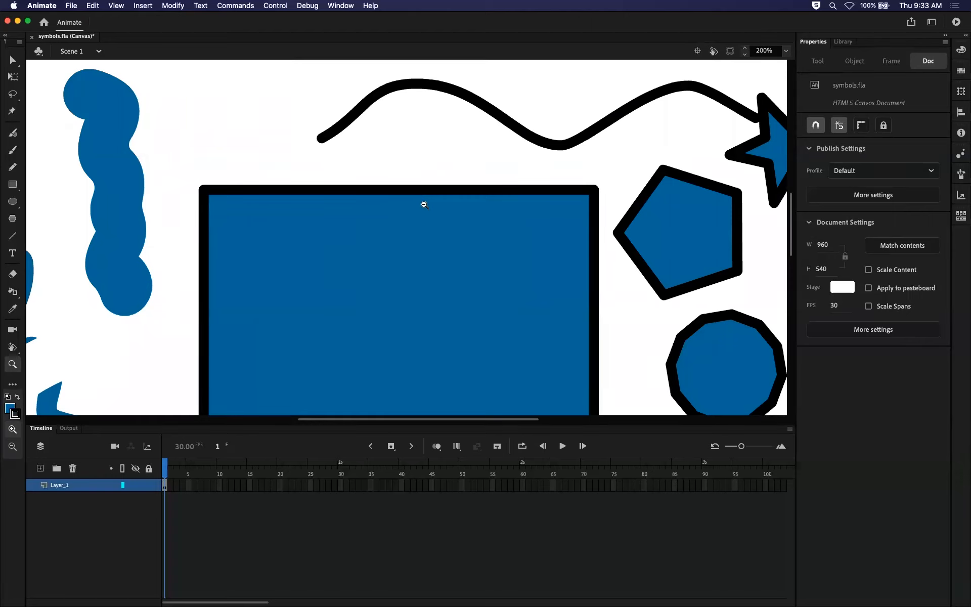
pyautogui.keyDown('alt'); pyautogui.click(424, 205); pyautogui.keyUp('alt')
pyautogui.keyDown('alt'); pyautogui.click(424, 205); pyautogui.keyUp('alt')
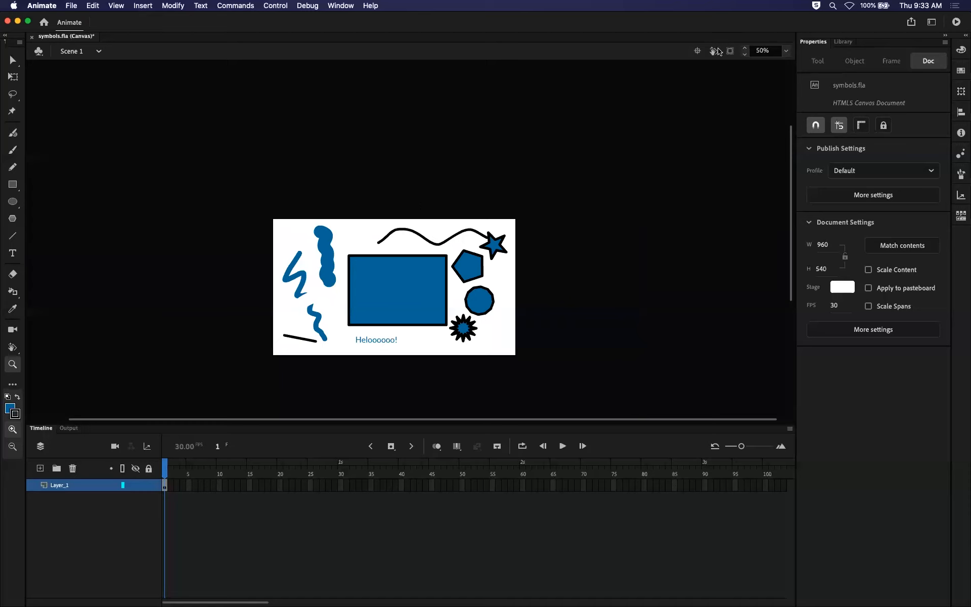
pyautogui.click(786, 51)
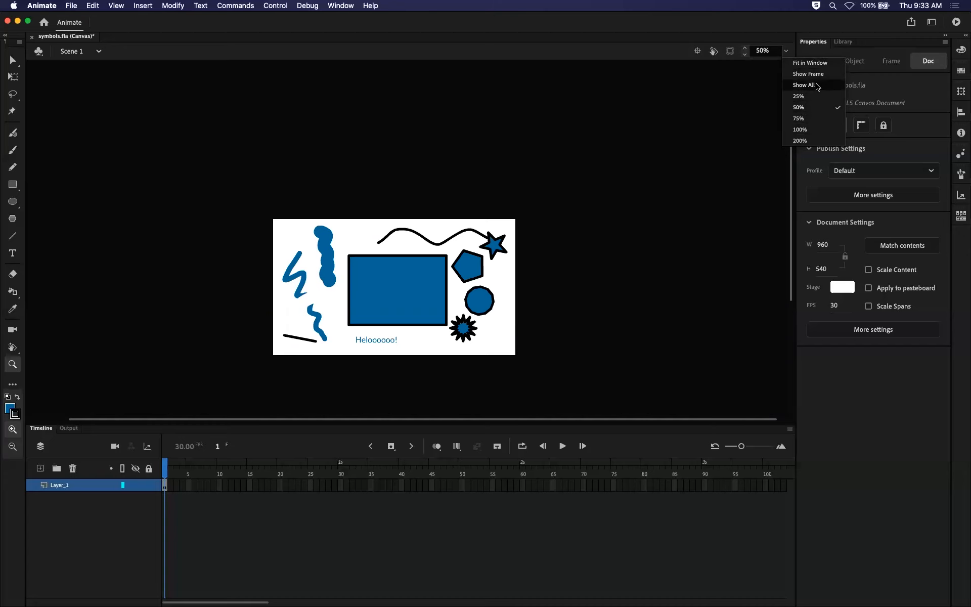
pyautogui.click(820, 130)
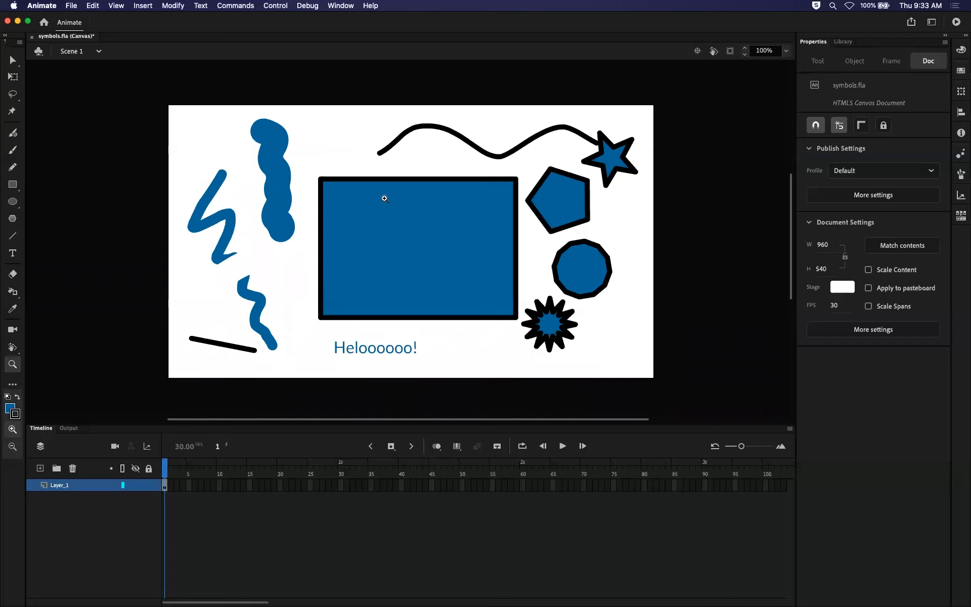
# Add the Pen tool to the toolbar from the extra tools, select it, and return it to the palette.
pyautogui.click(14, 386)
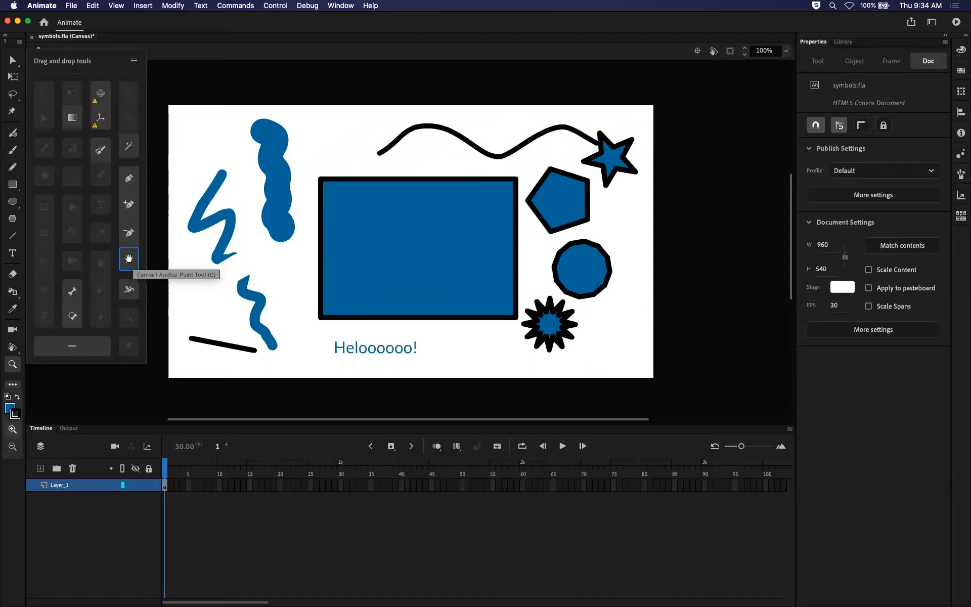
pyautogui.press('l')
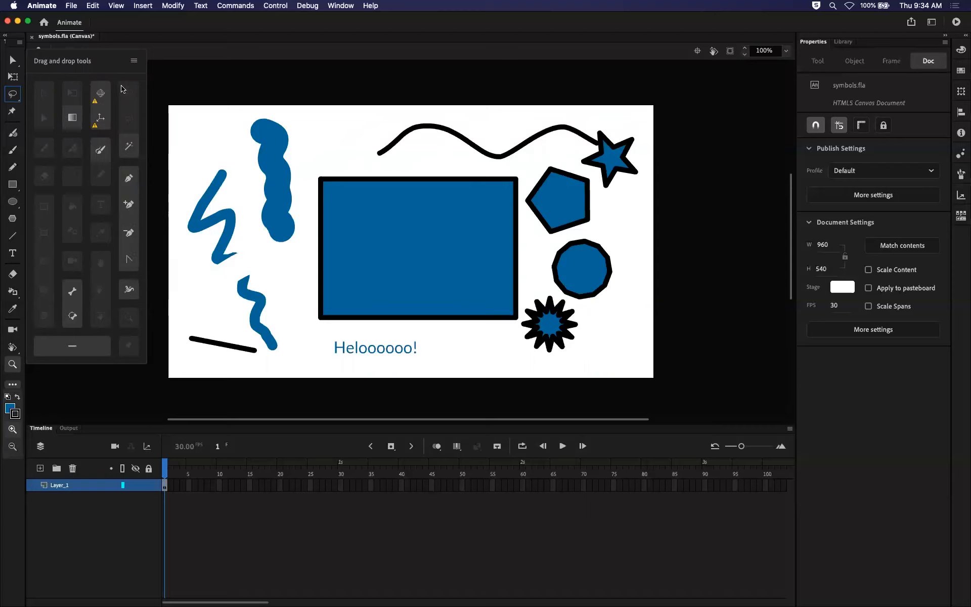
pyautogui.moveTo(130, 183); pyautogui.dragTo(14, 334)
pyautogui.click(13, 347)
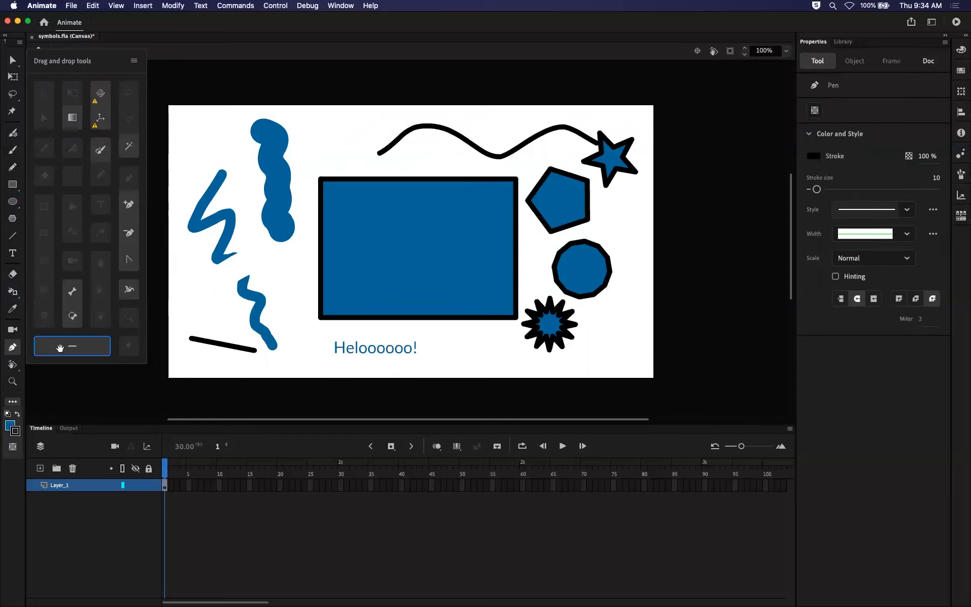
pyautogui.moveTo(11, 349); pyautogui.dragTo(130, 179)
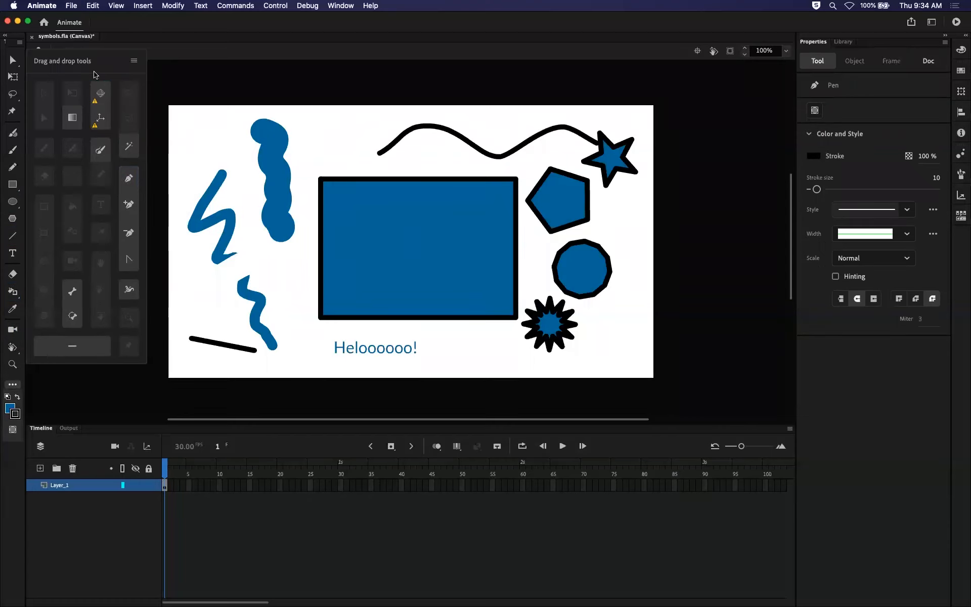
# Draw a long diagonal Pen line across the stage's upper-left corner, with both anchor points on the pasteboard.
pyautogui.click(191, 69)
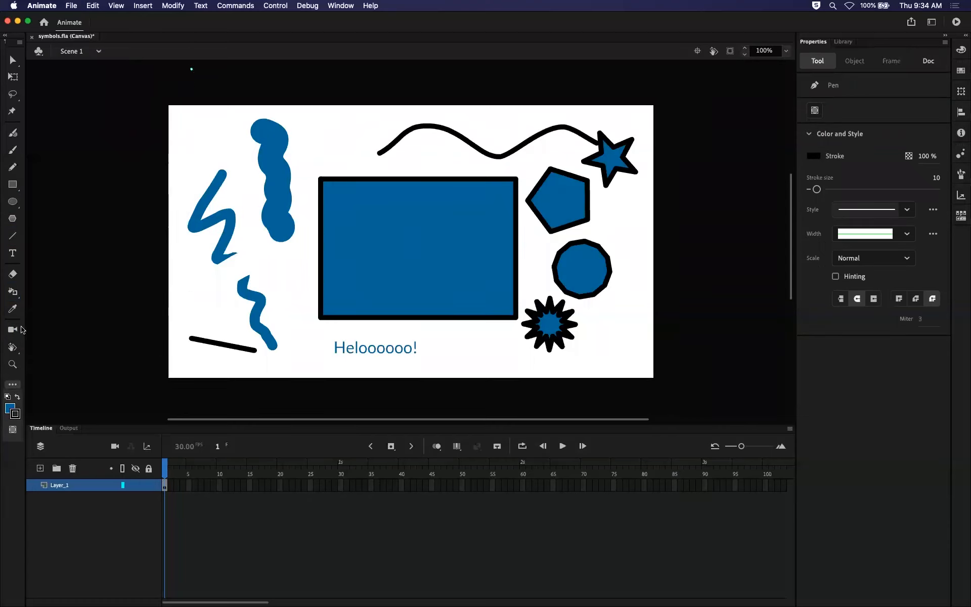
pyautogui.click(13, 386)
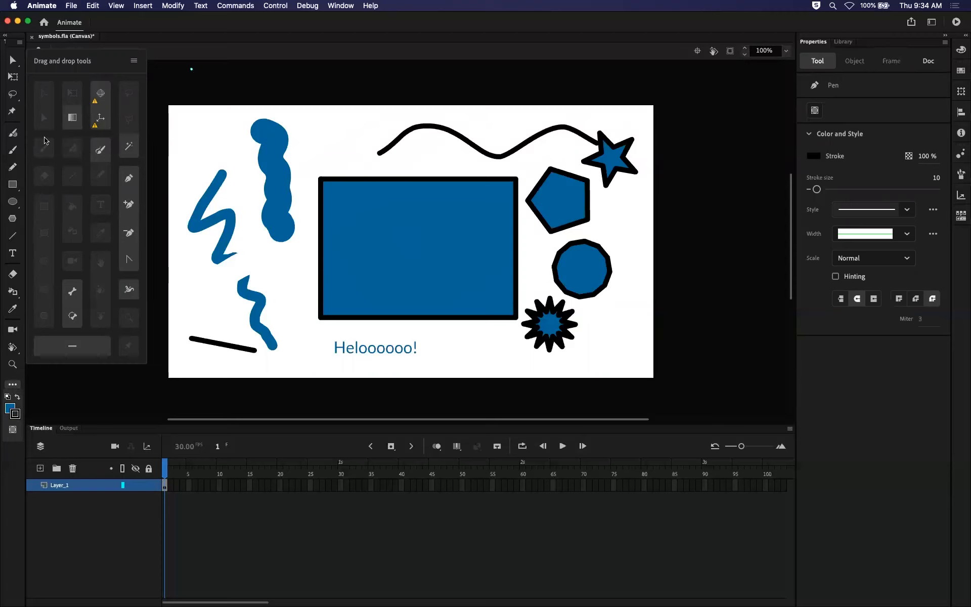
pyautogui.click(54, 394)
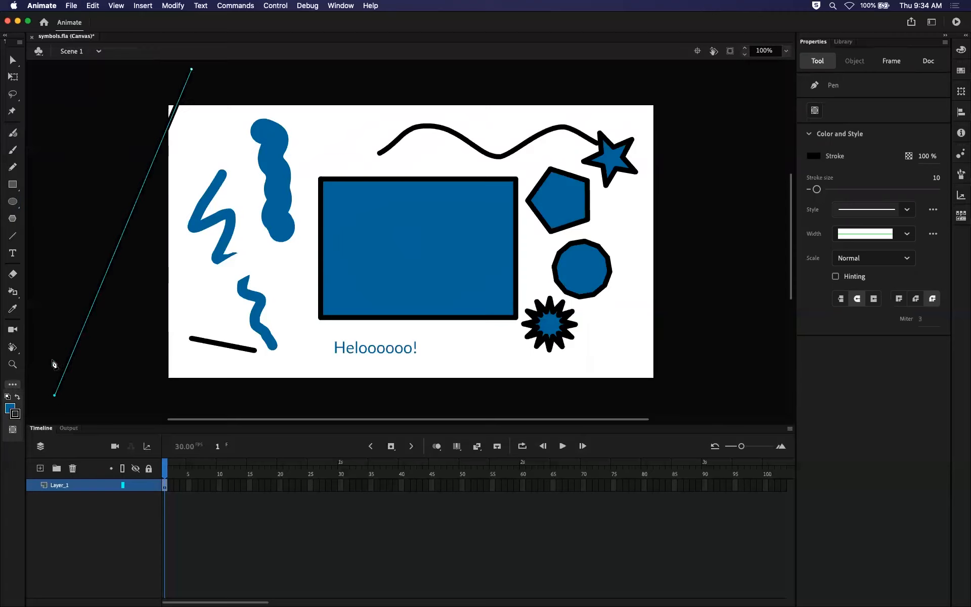
# Group the Pen, Add Anchor Point, Delete Anchor Point and Convert Anchor Point tools in one toolbar slot and show their list.
pyautogui.click(12, 385)
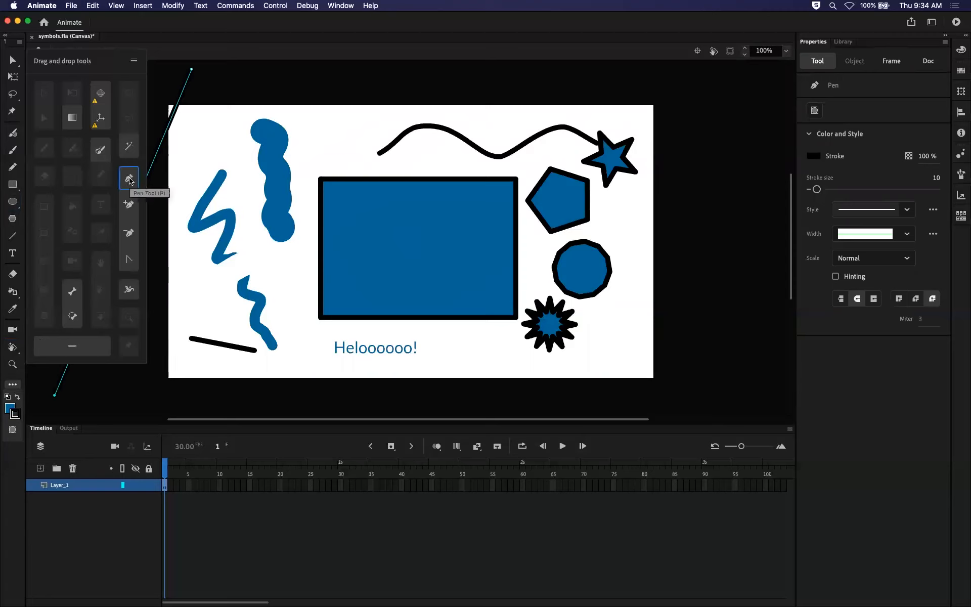
pyautogui.moveTo(128, 175); pyautogui.dragTo(11, 376)
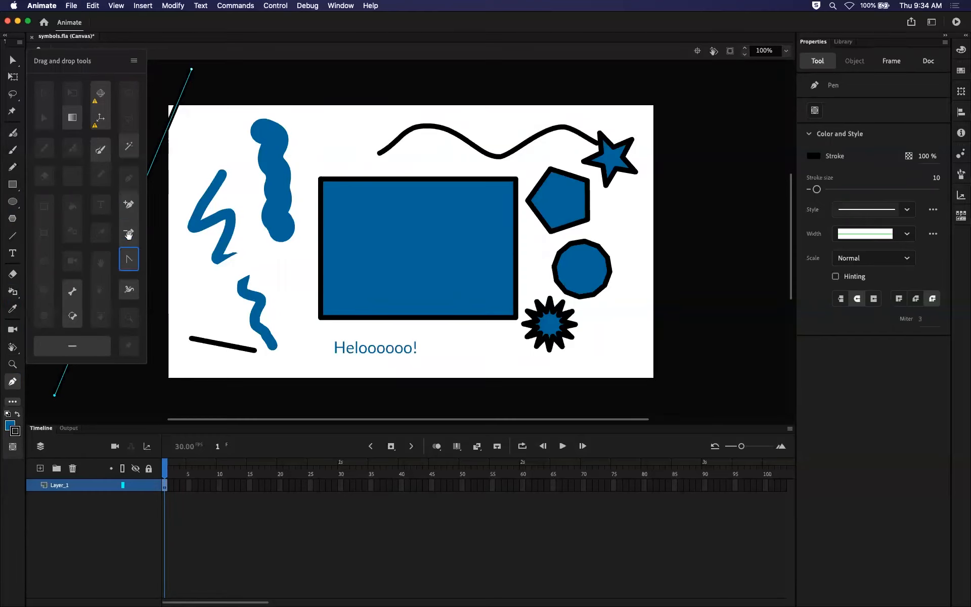
pyautogui.moveTo(130, 205); pyautogui.dragTo(15, 381)
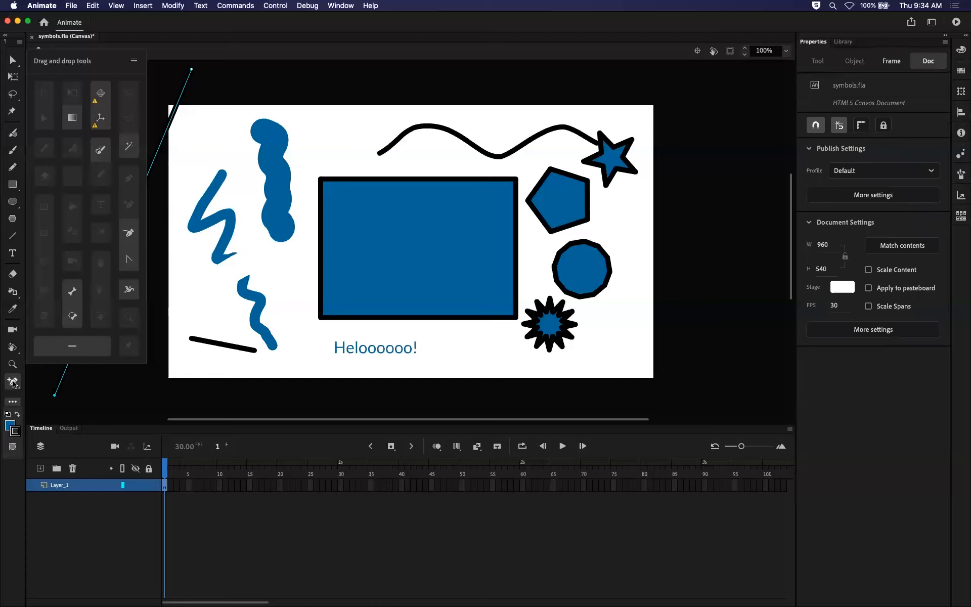
pyautogui.moveTo(128, 234); pyautogui.dragTo(12, 383)
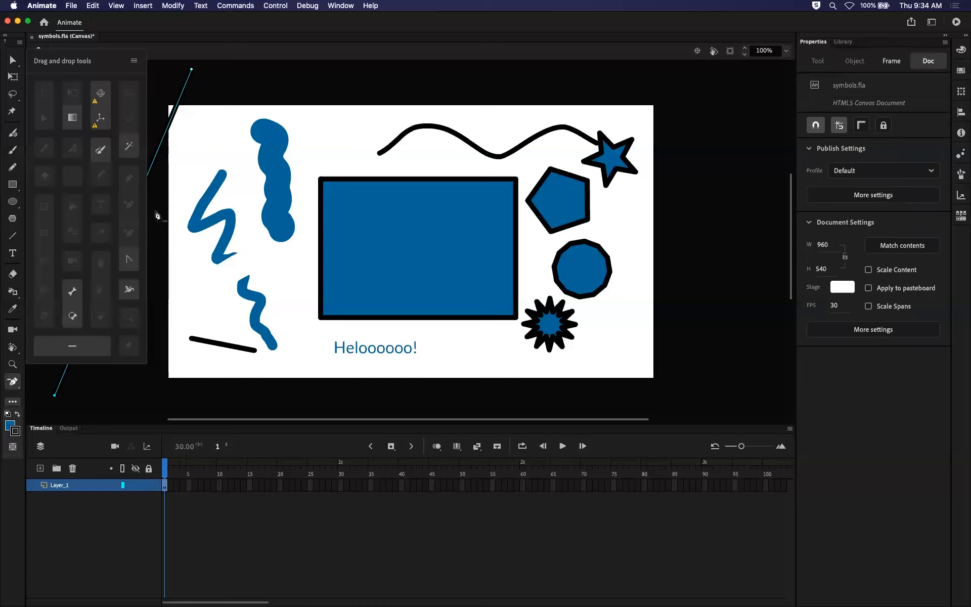
pyautogui.moveTo(129, 259); pyautogui.dragTo(12, 383)
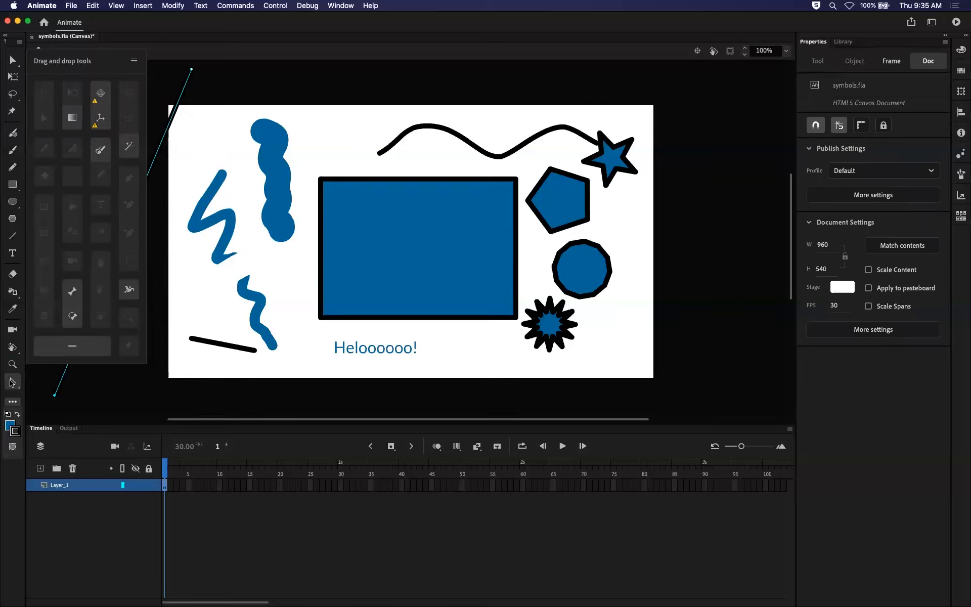
pyautogui.click(16, 381)
pyautogui.click(49, 382)
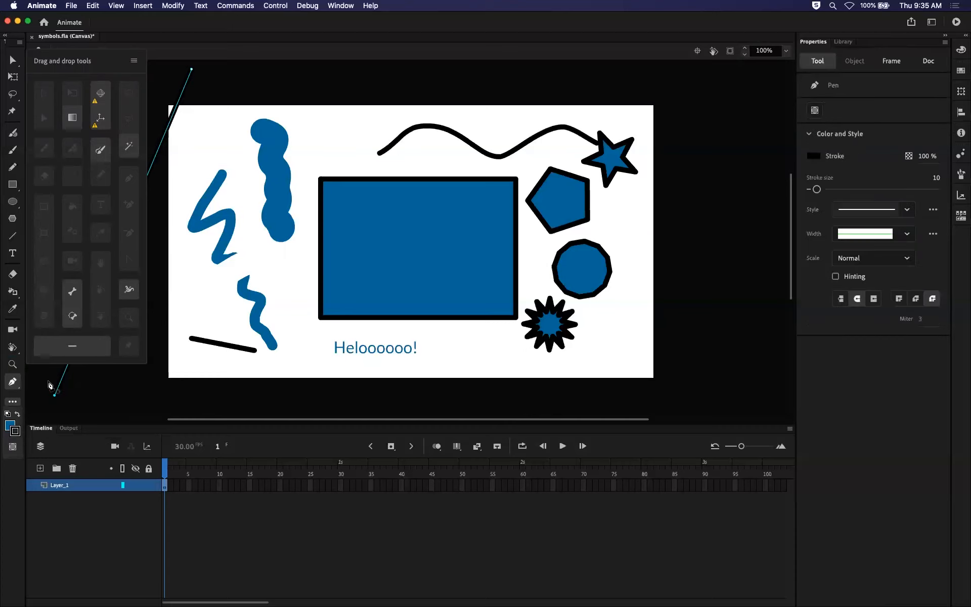
pyautogui.click(5, 385)
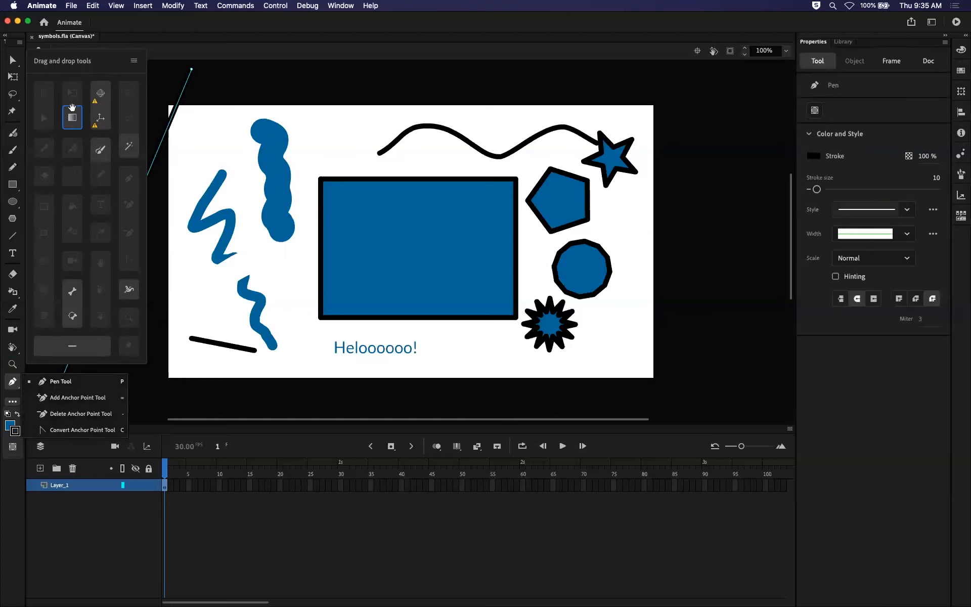
# Remove the Pen and the three anchor point tools from the toolbar by returning them to the tool palette.
pyautogui.click(71, 118)
pyautogui.moveTo(69, 221); pyautogui.dragTo(75, 114)
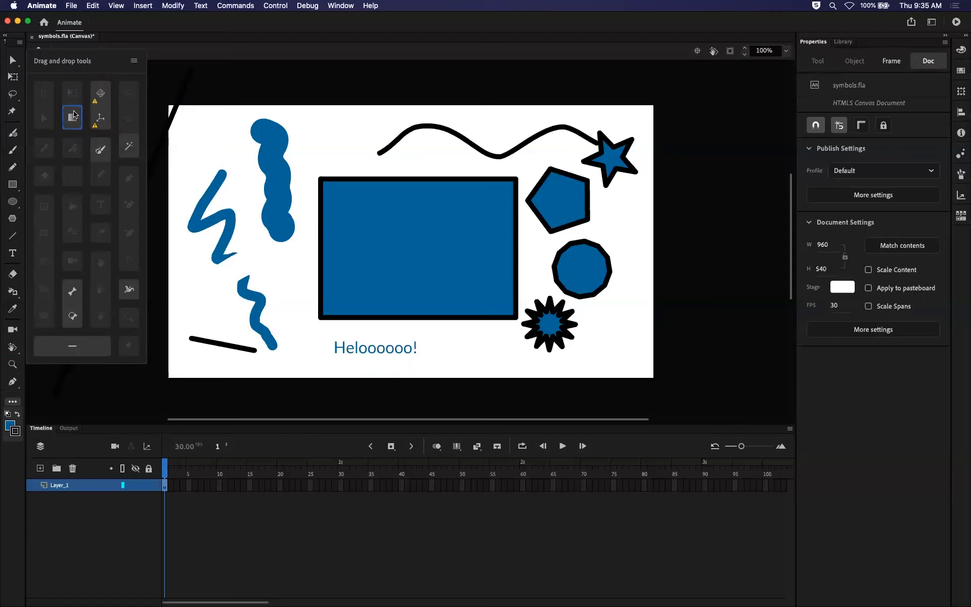
pyautogui.click(14, 383)
pyautogui.moveTo(128, 179); pyautogui.dragTo(128, 181)
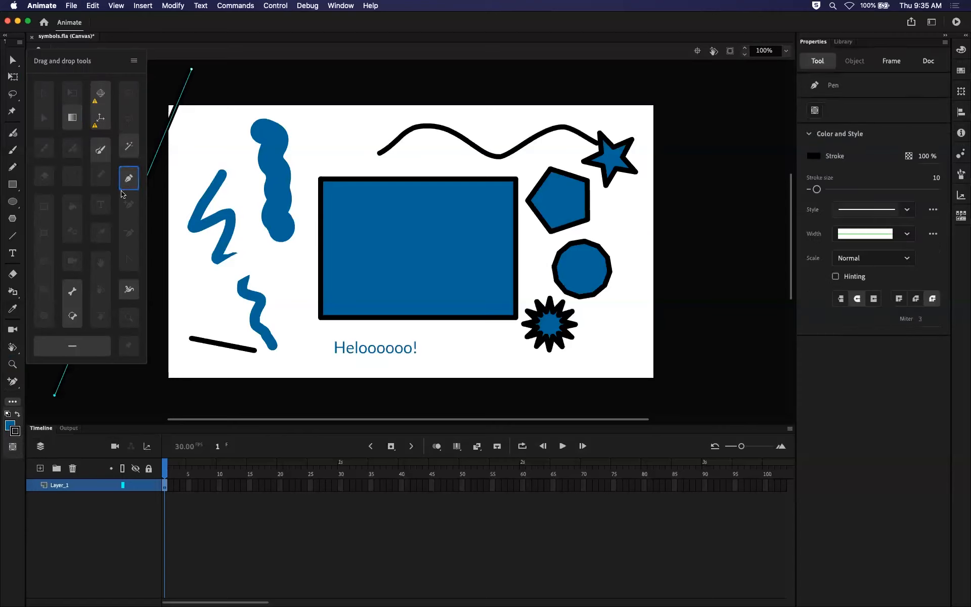
pyautogui.moveTo(2, 604)
pyautogui.mouseDown()
pyautogui.moveTo(151, 407)
pyautogui.moveTo(63, 508)
pyautogui.moveTo(0, 606)
pyautogui.mouseUp()
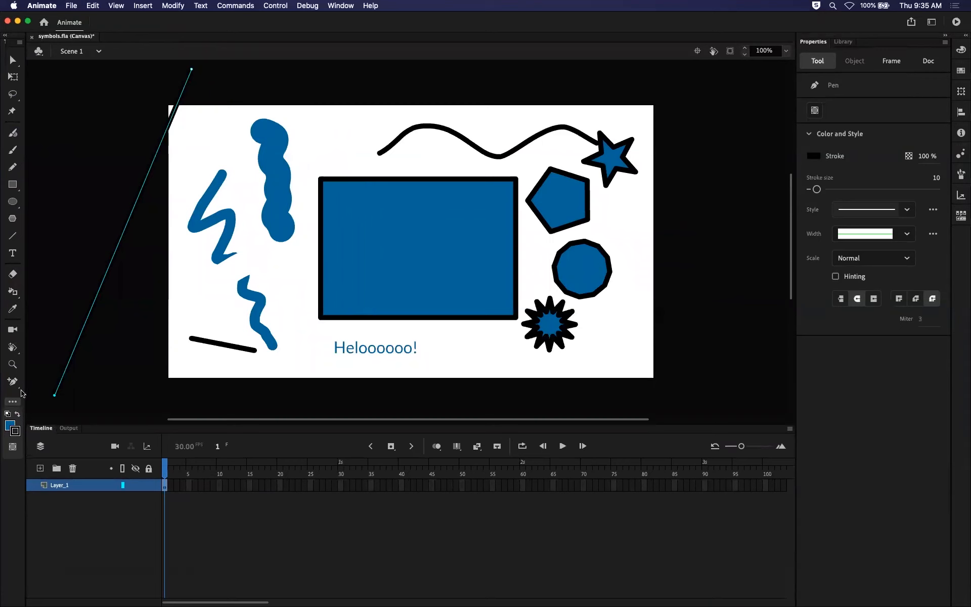
pyautogui.click(13, 401)
pyautogui.moveTo(13, 381); pyautogui.dragTo(131, 237)
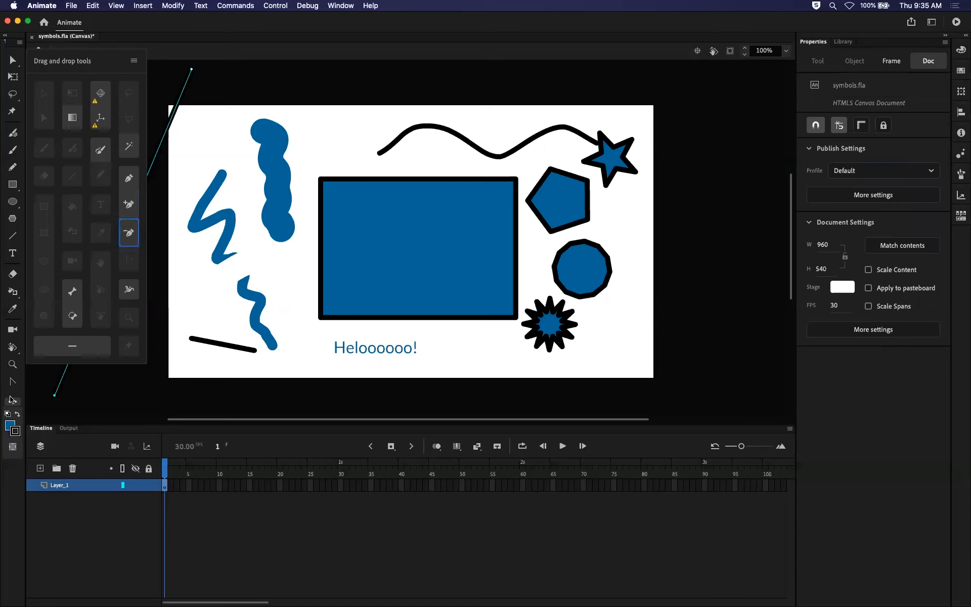
pyautogui.moveTo(13, 381); pyautogui.dragTo(128, 263)
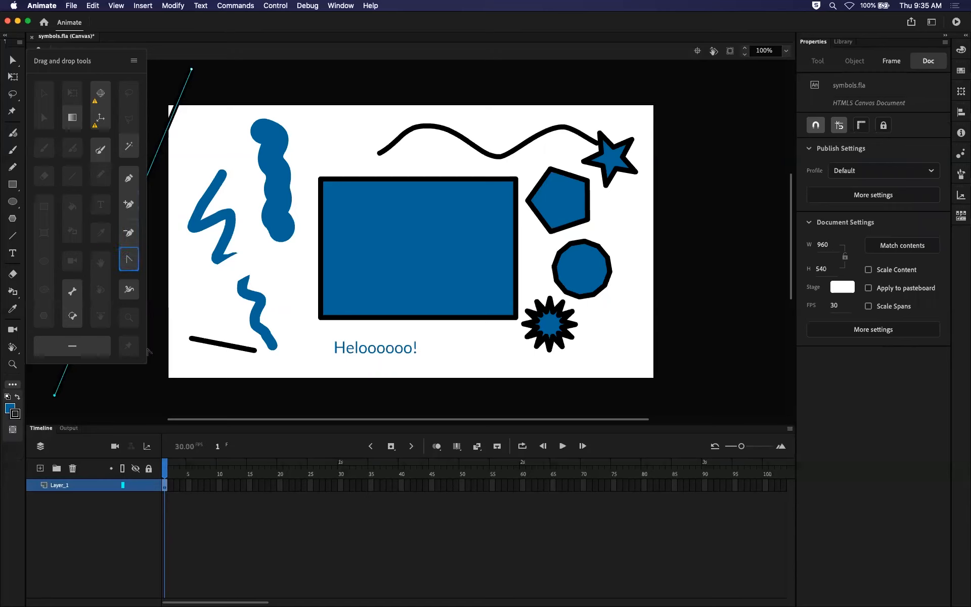
# Reset the Essentials workspace to its original layout and make the Timeline taller.
pyautogui.click(144, 412)
pyautogui.click(341, 6)
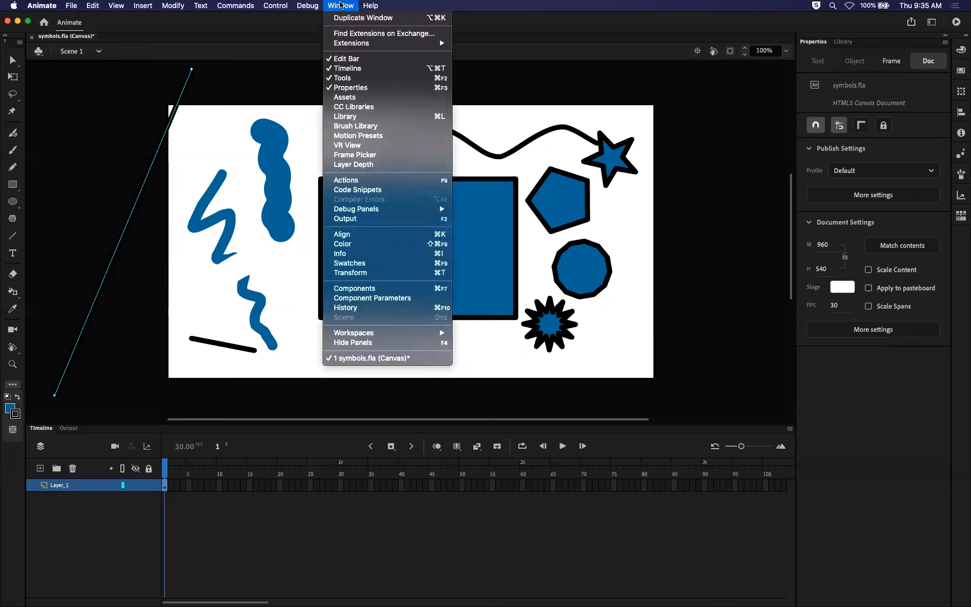
pyautogui.moveTo(414, 332)
pyautogui.click(495, 425)
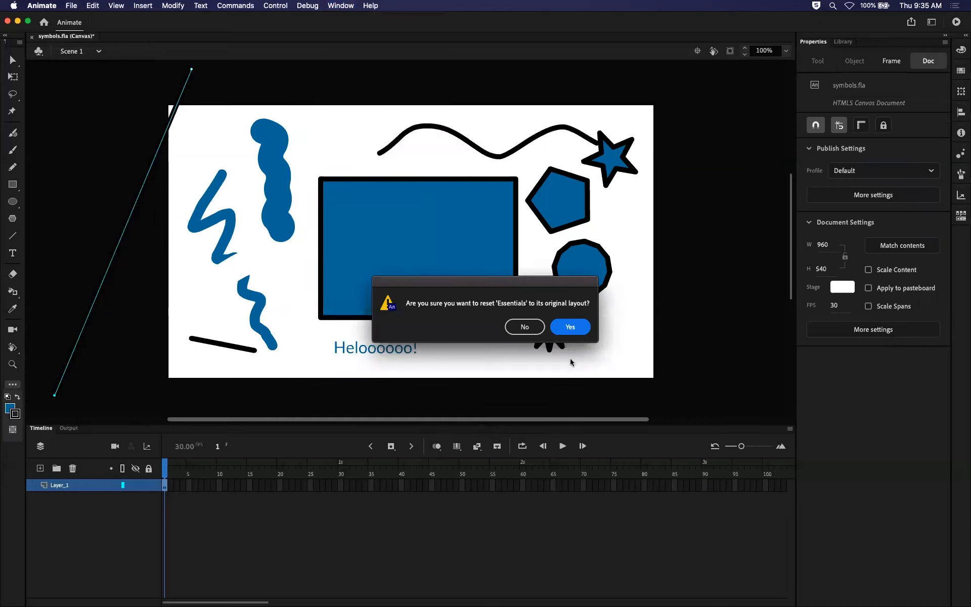
pyautogui.click(570, 327)
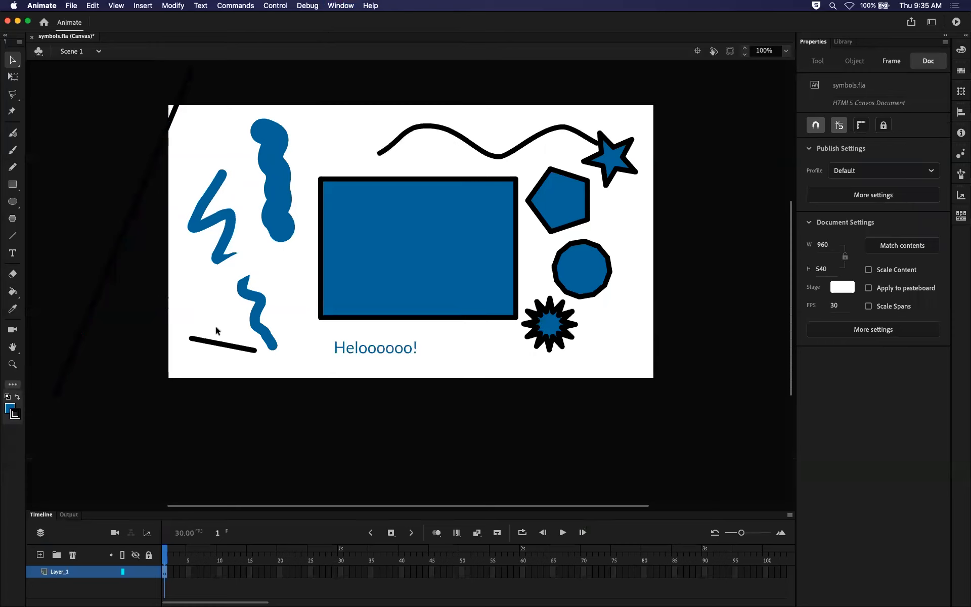
pyautogui.moveTo(322, 516); pyautogui.dragTo(323, 433)
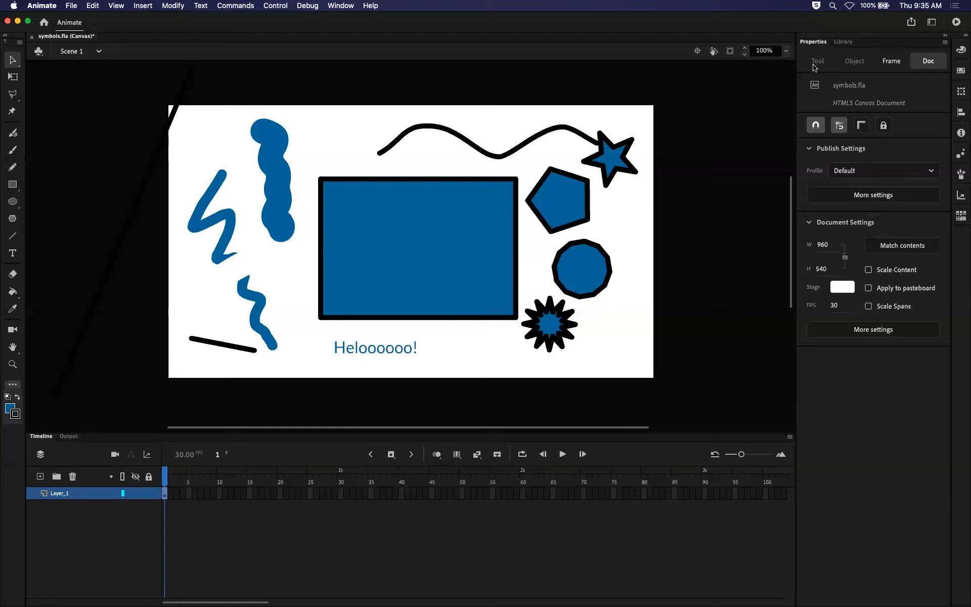
# Examine the properties offered for the Rectangle tool, the large rectangle's fill, the round polygon's fill, and the document.
pyautogui.click(13, 185)
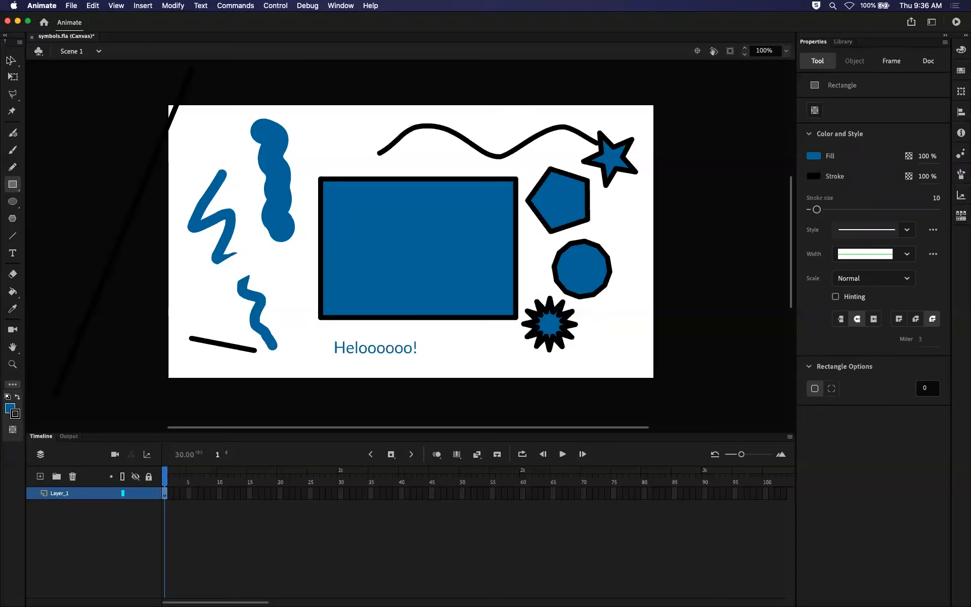
pyautogui.click(13, 60)
pyautogui.click(354, 224)
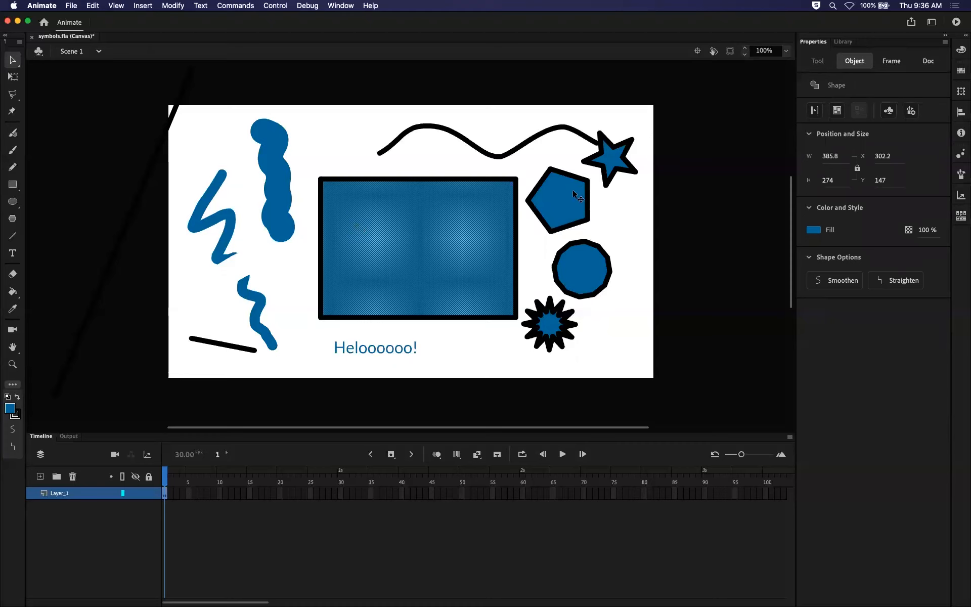
pyautogui.click(586, 230)
pyautogui.click(583, 224)
pyautogui.click(585, 251)
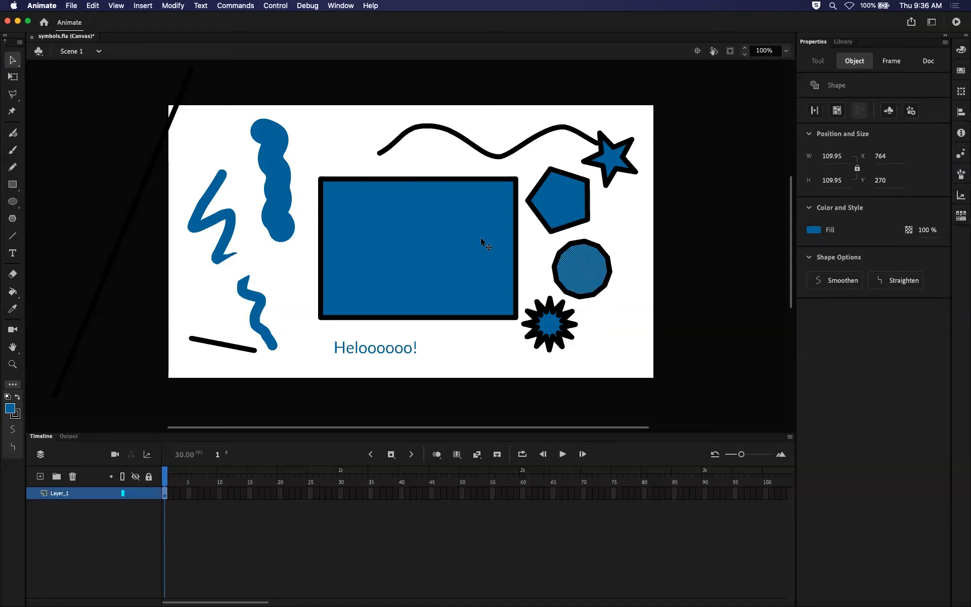
pyautogui.click(611, 239)
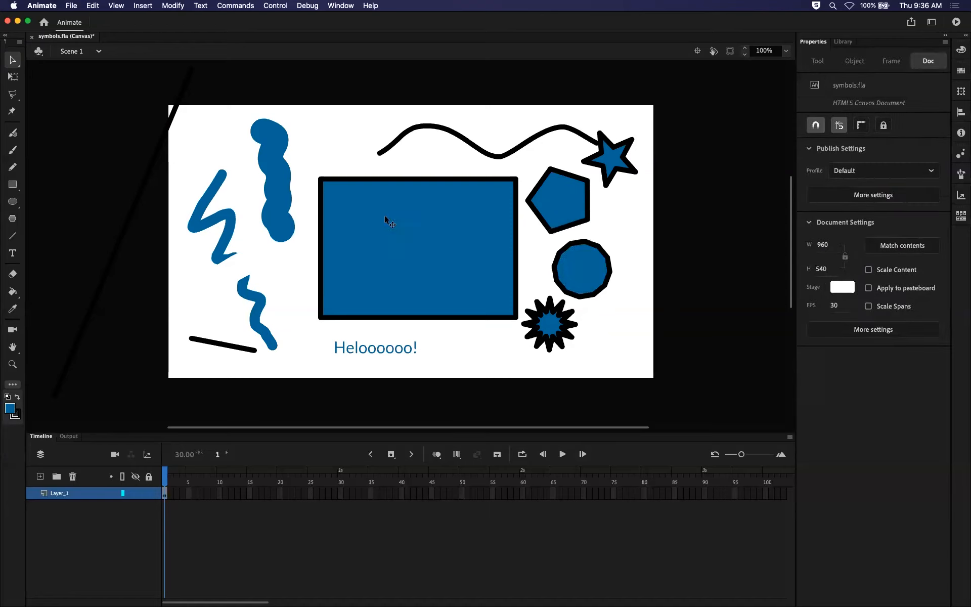